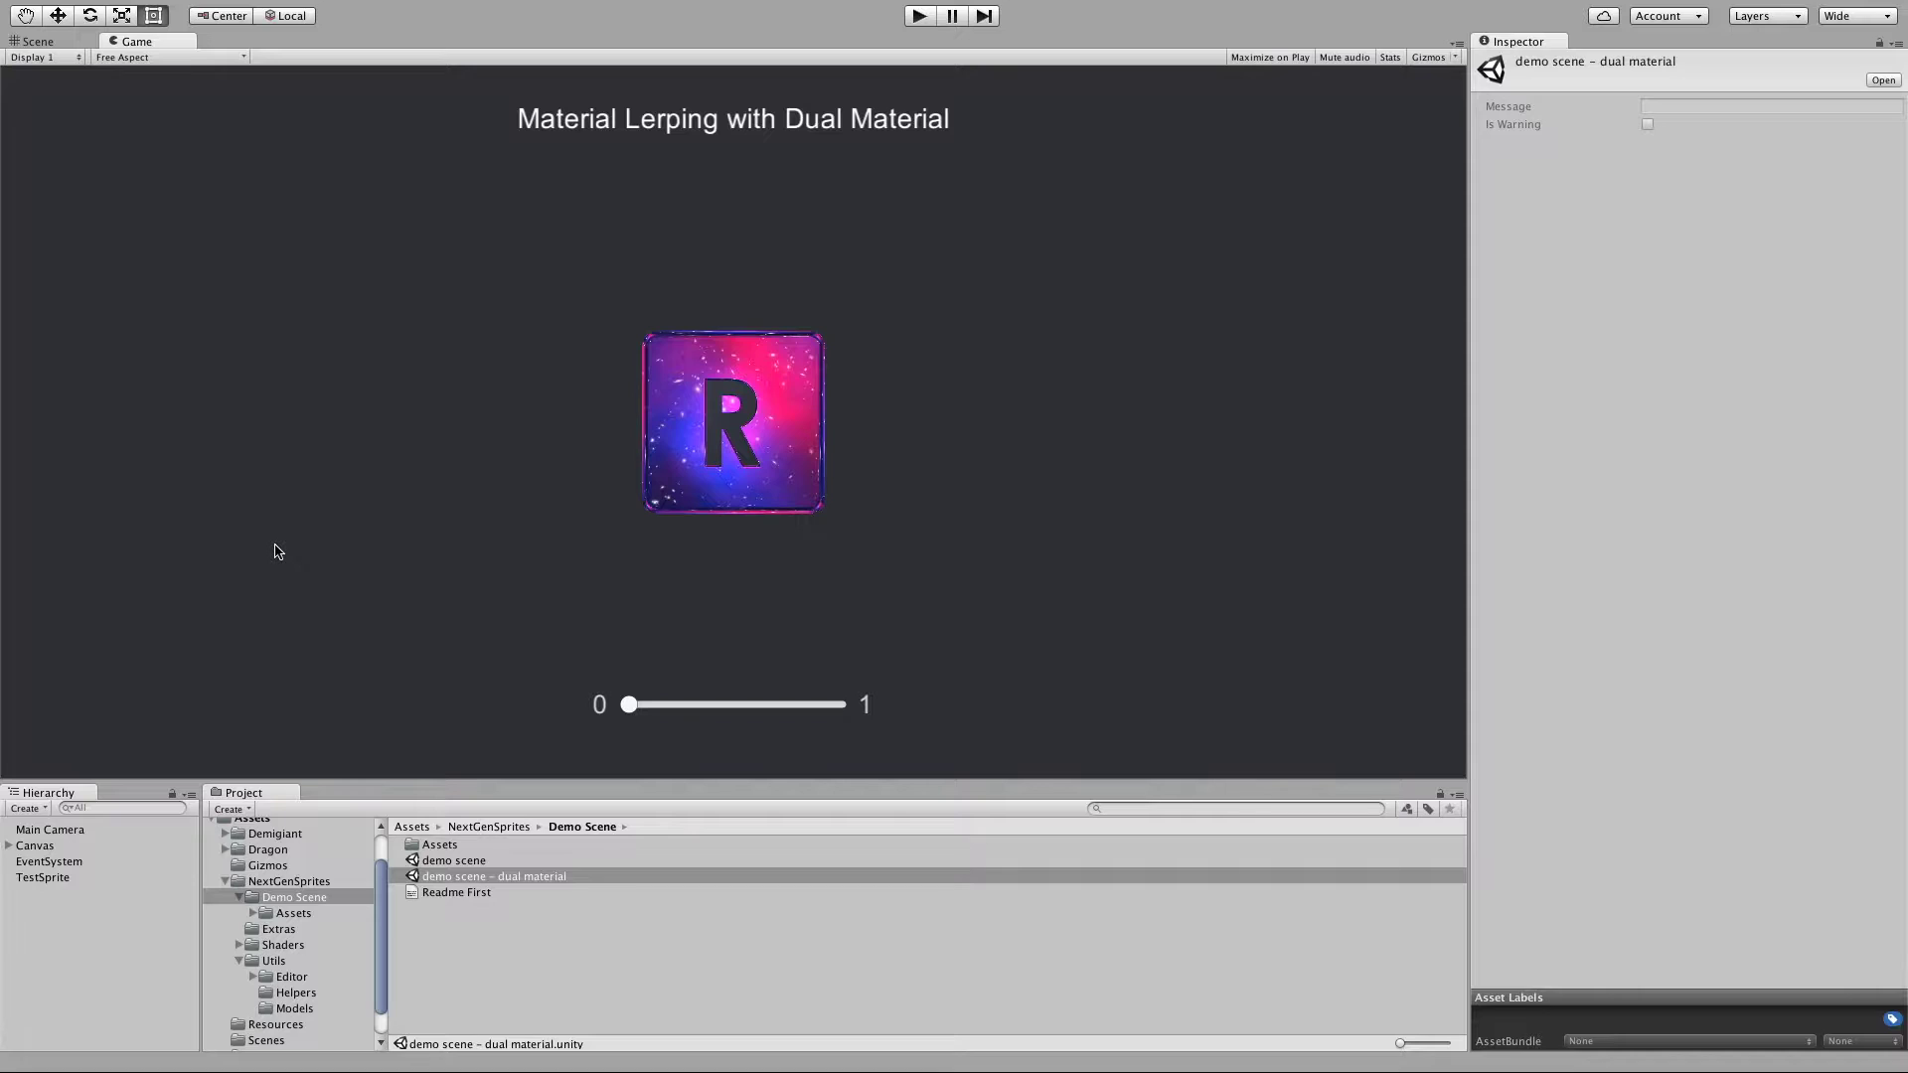
# Step: Play the dual material scene and drag the slider to blend the R sprite toward its second material
pyautogui.click(918, 17)
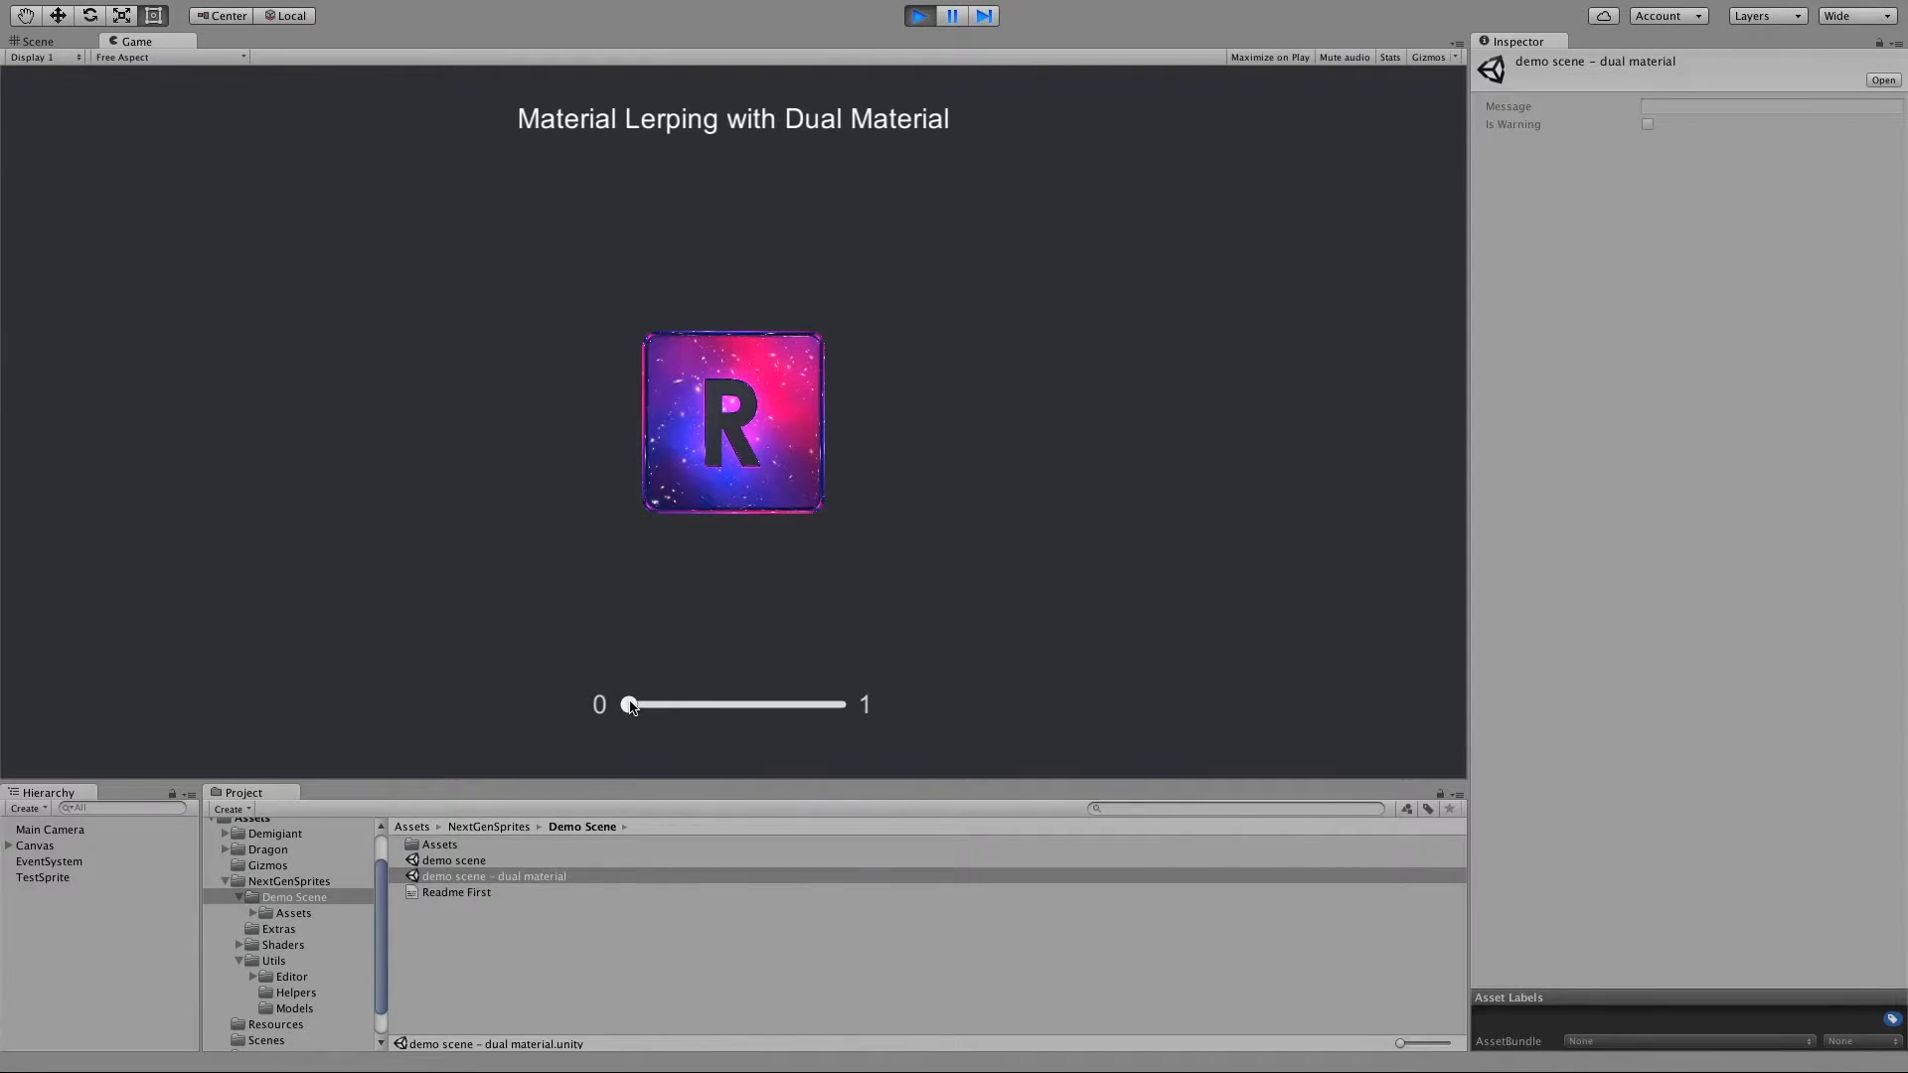
pyautogui.moveTo(632, 708)
pyautogui.mouseDown()
pyautogui.moveTo(844, 706)
pyautogui.moveTo(630, 712)
pyautogui.moveTo(784, 723)
pyautogui.moveTo(787, 739)
pyautogui.moveTo(630, 716)
pyautogui.moveTo(796, 728)
pyautogui.moveTo(648, 714)
pyautogui.mouseUp()
# Step: Stop play mode and select the R sprite (TestSprite) in the Scene view
pyautogui.click(929, 16)
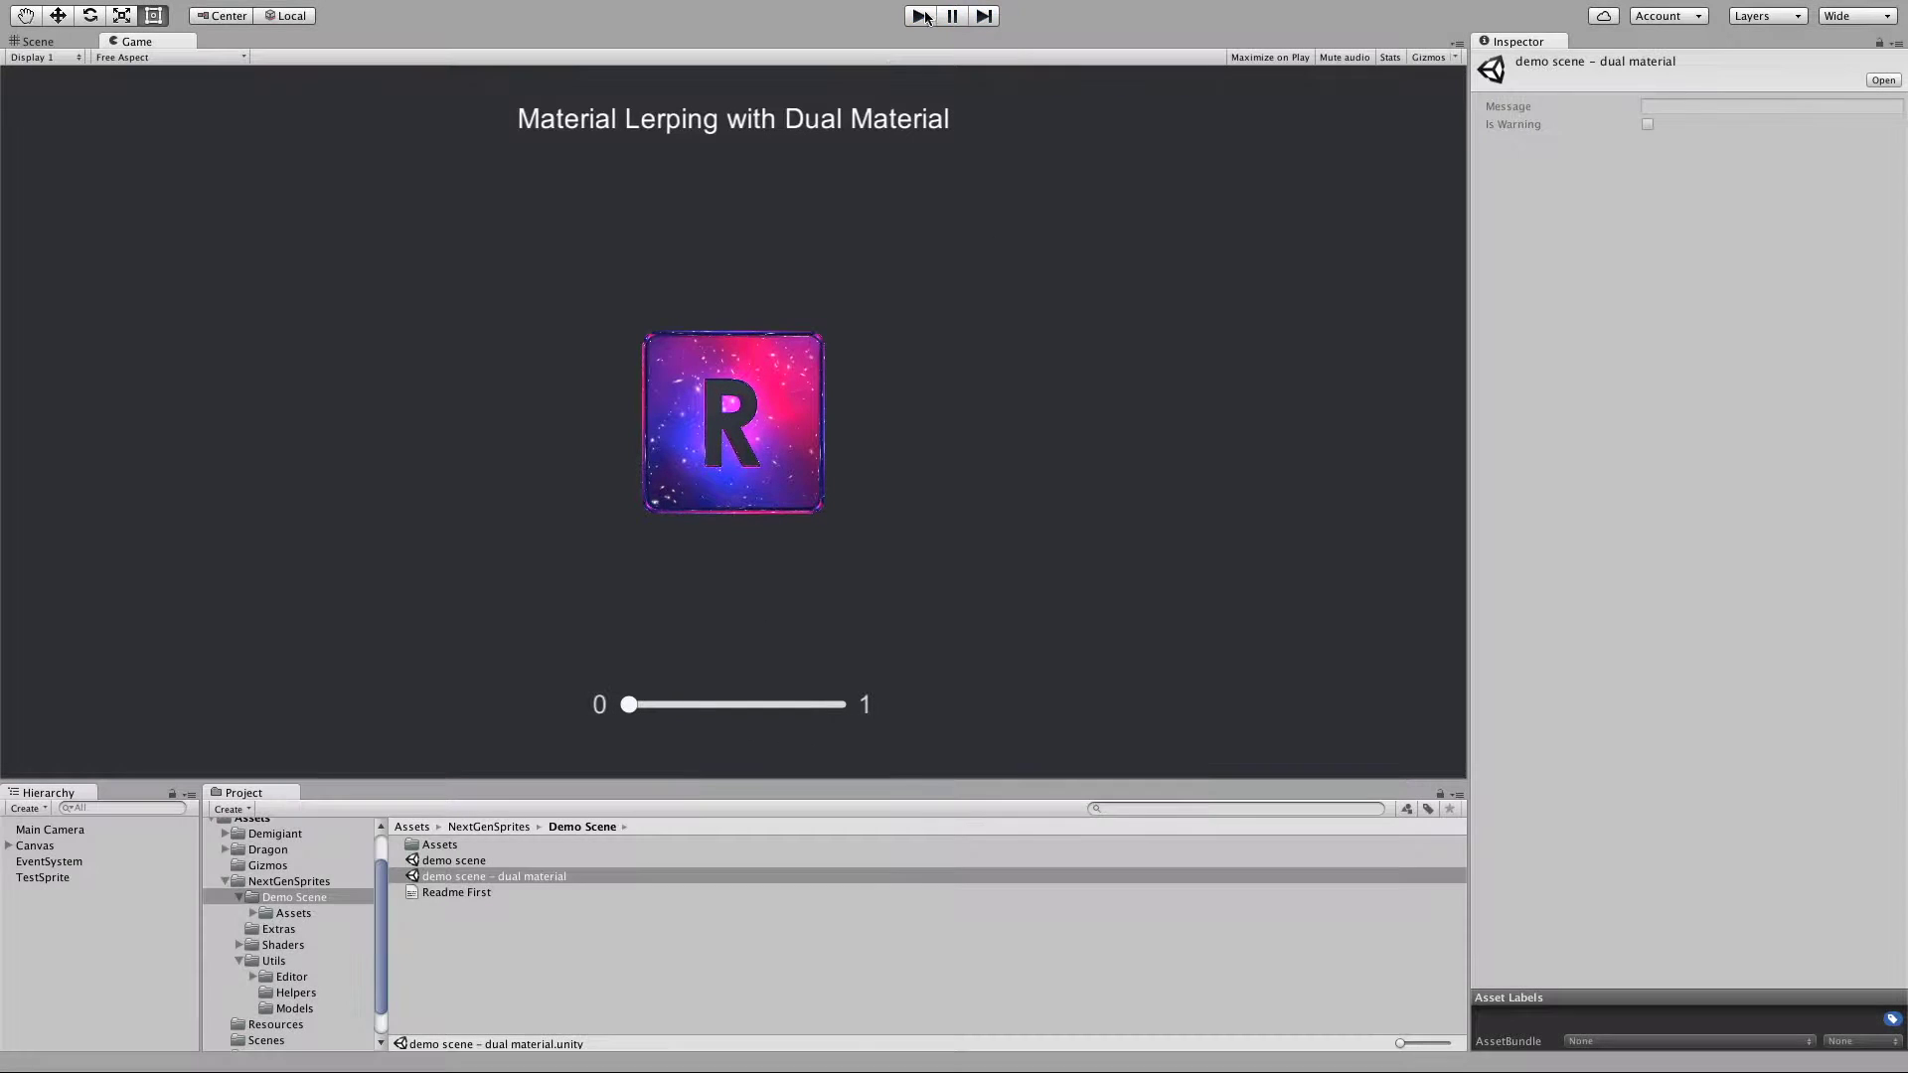
pyautogui.click(44, 43)
pyautogui.scroll(10, 814, 398)
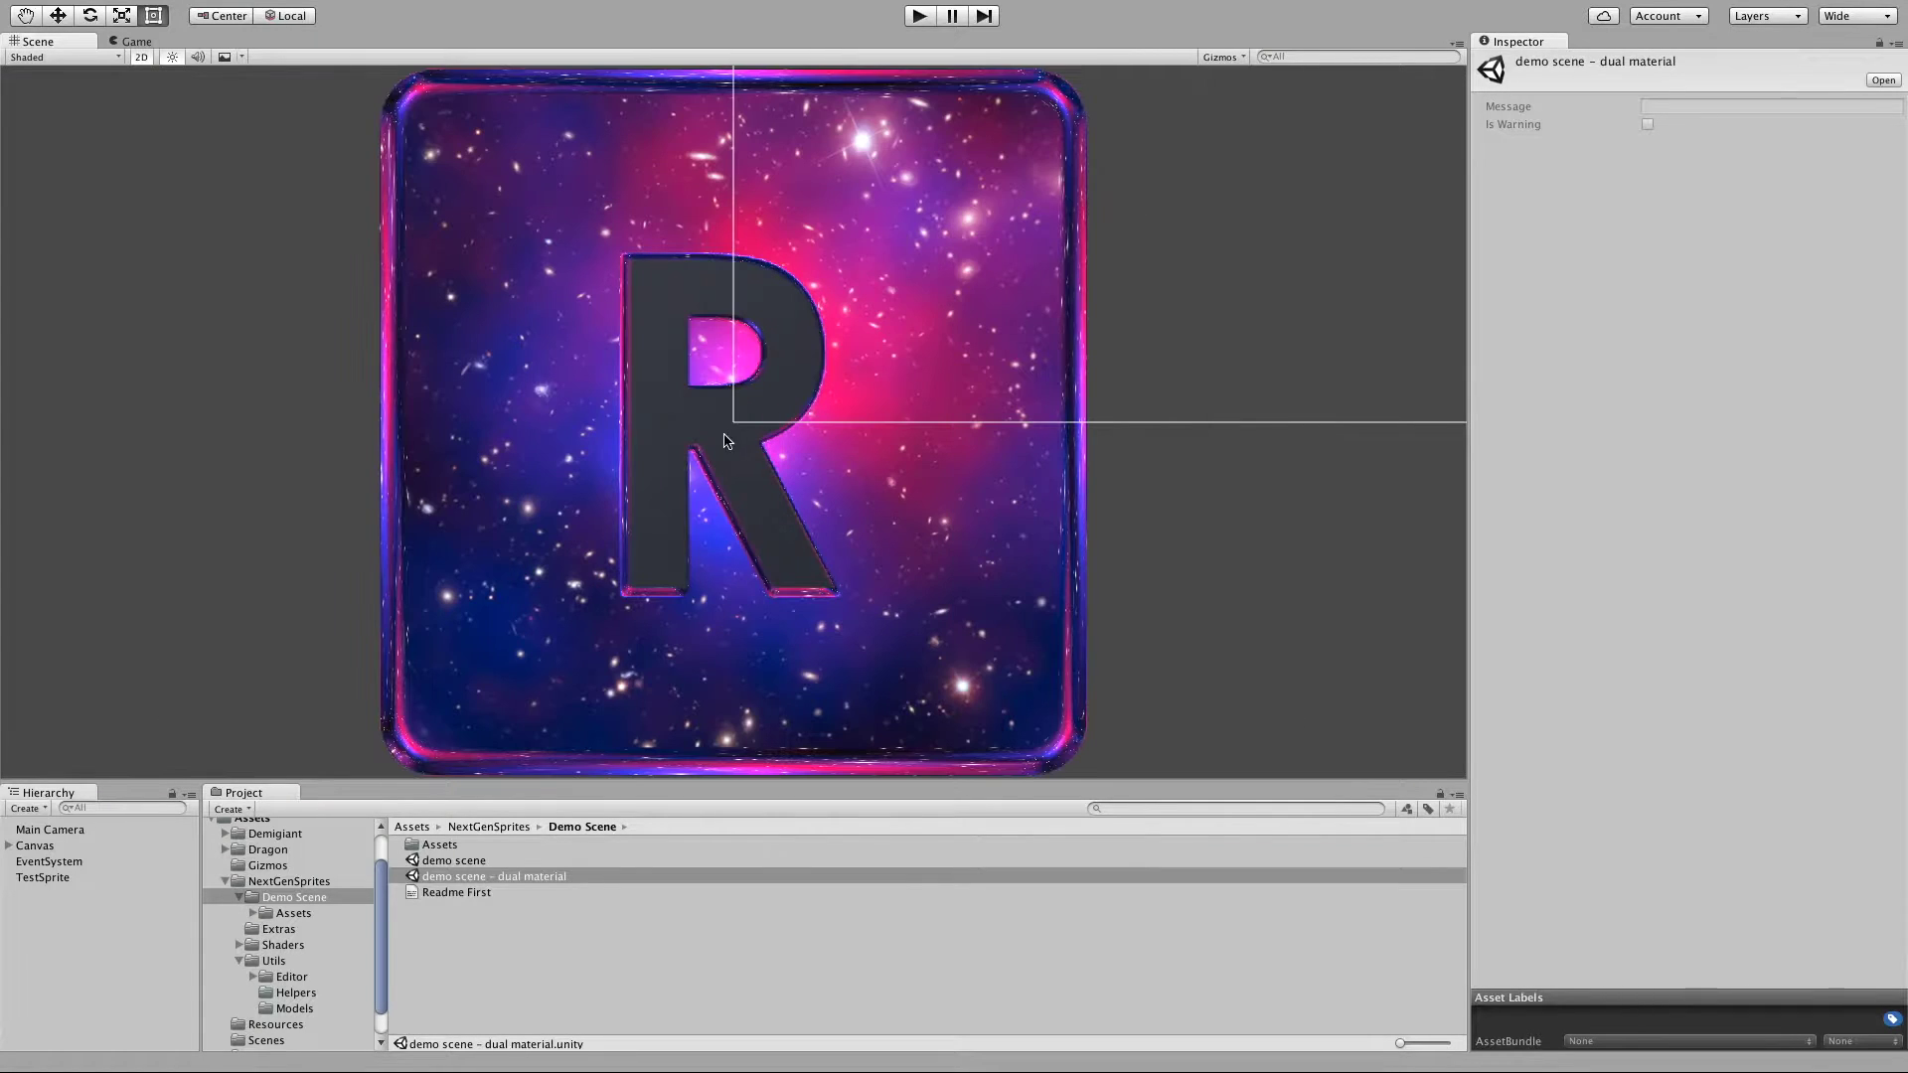
pyautogui.click(725, 441)
pyautogui.scroll(-5, 724, 441)
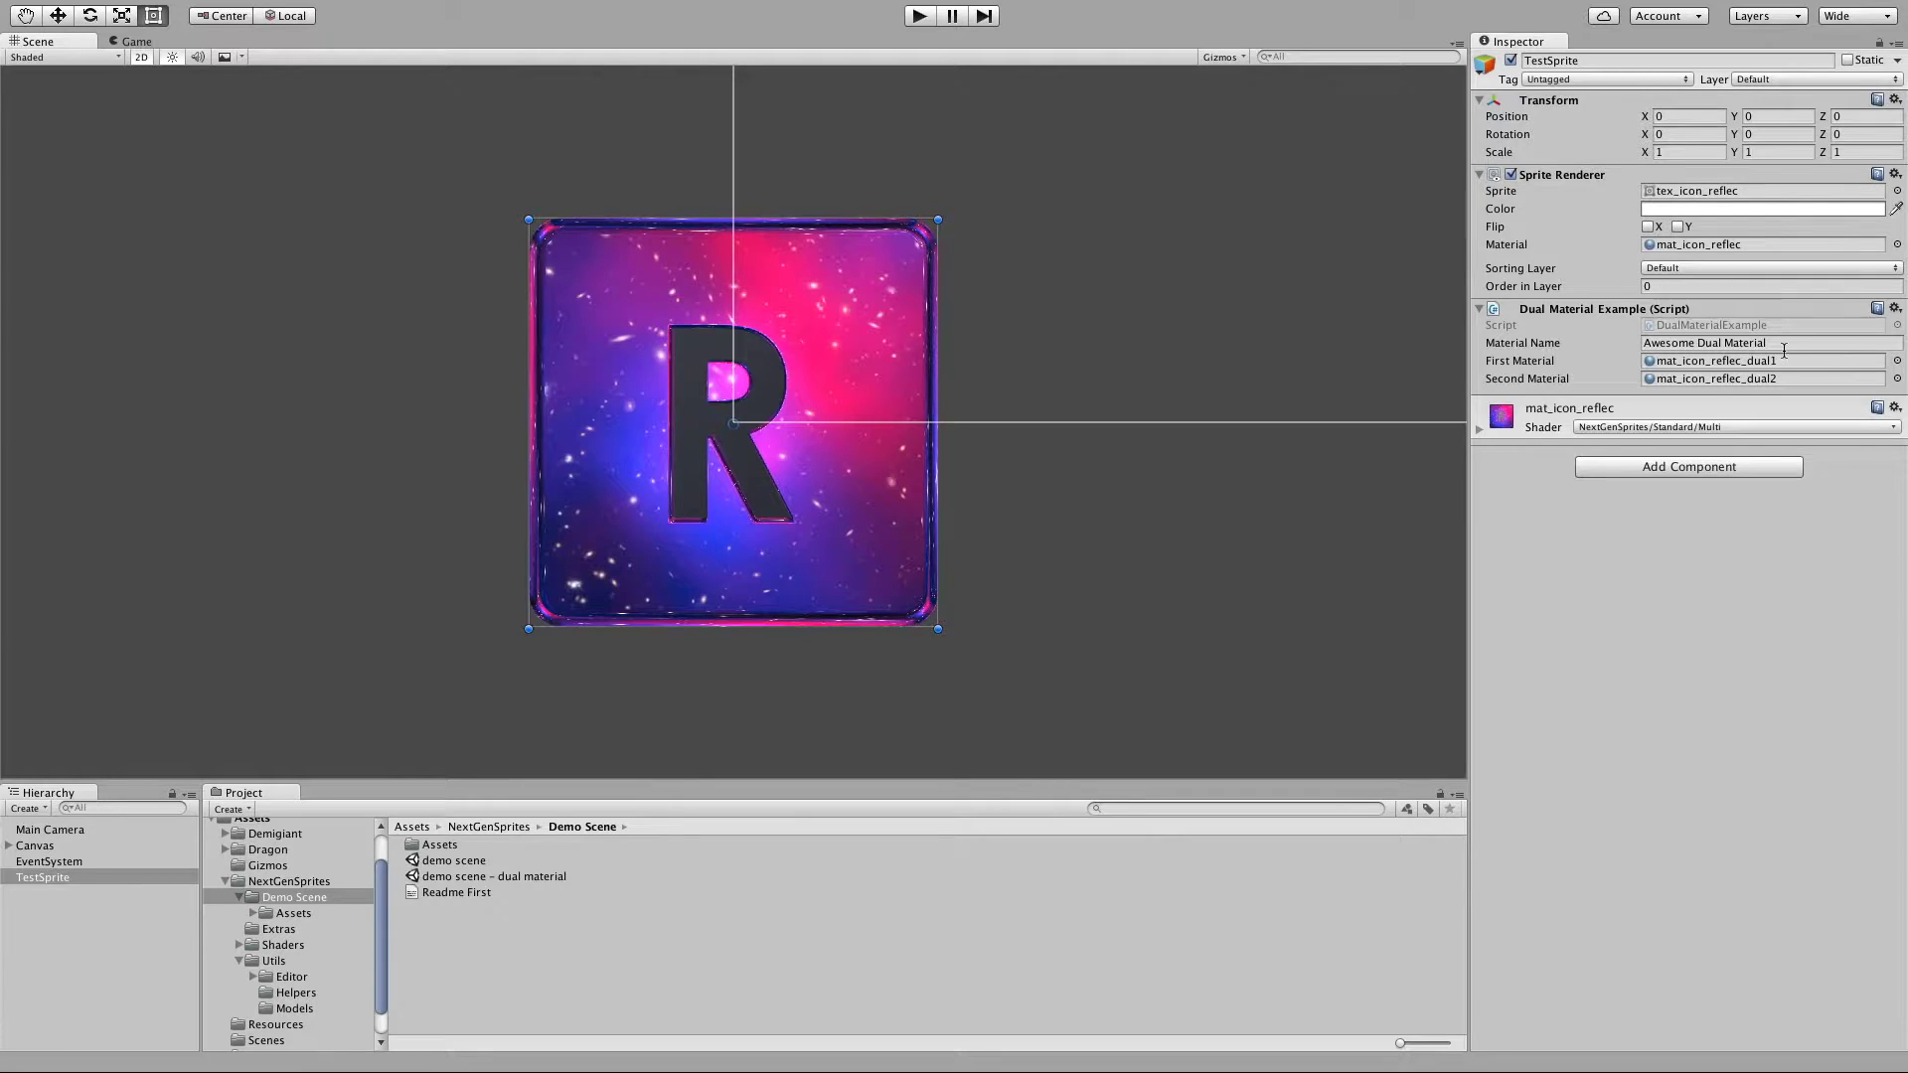
# Step: Edit the Material Name, undo it back to 'Awesome Dual Material', then play and stop again
pyautogui.moveTo(1644, 343); pyautogui.dragTo(1671, 343)
pyautogui.write('rial')
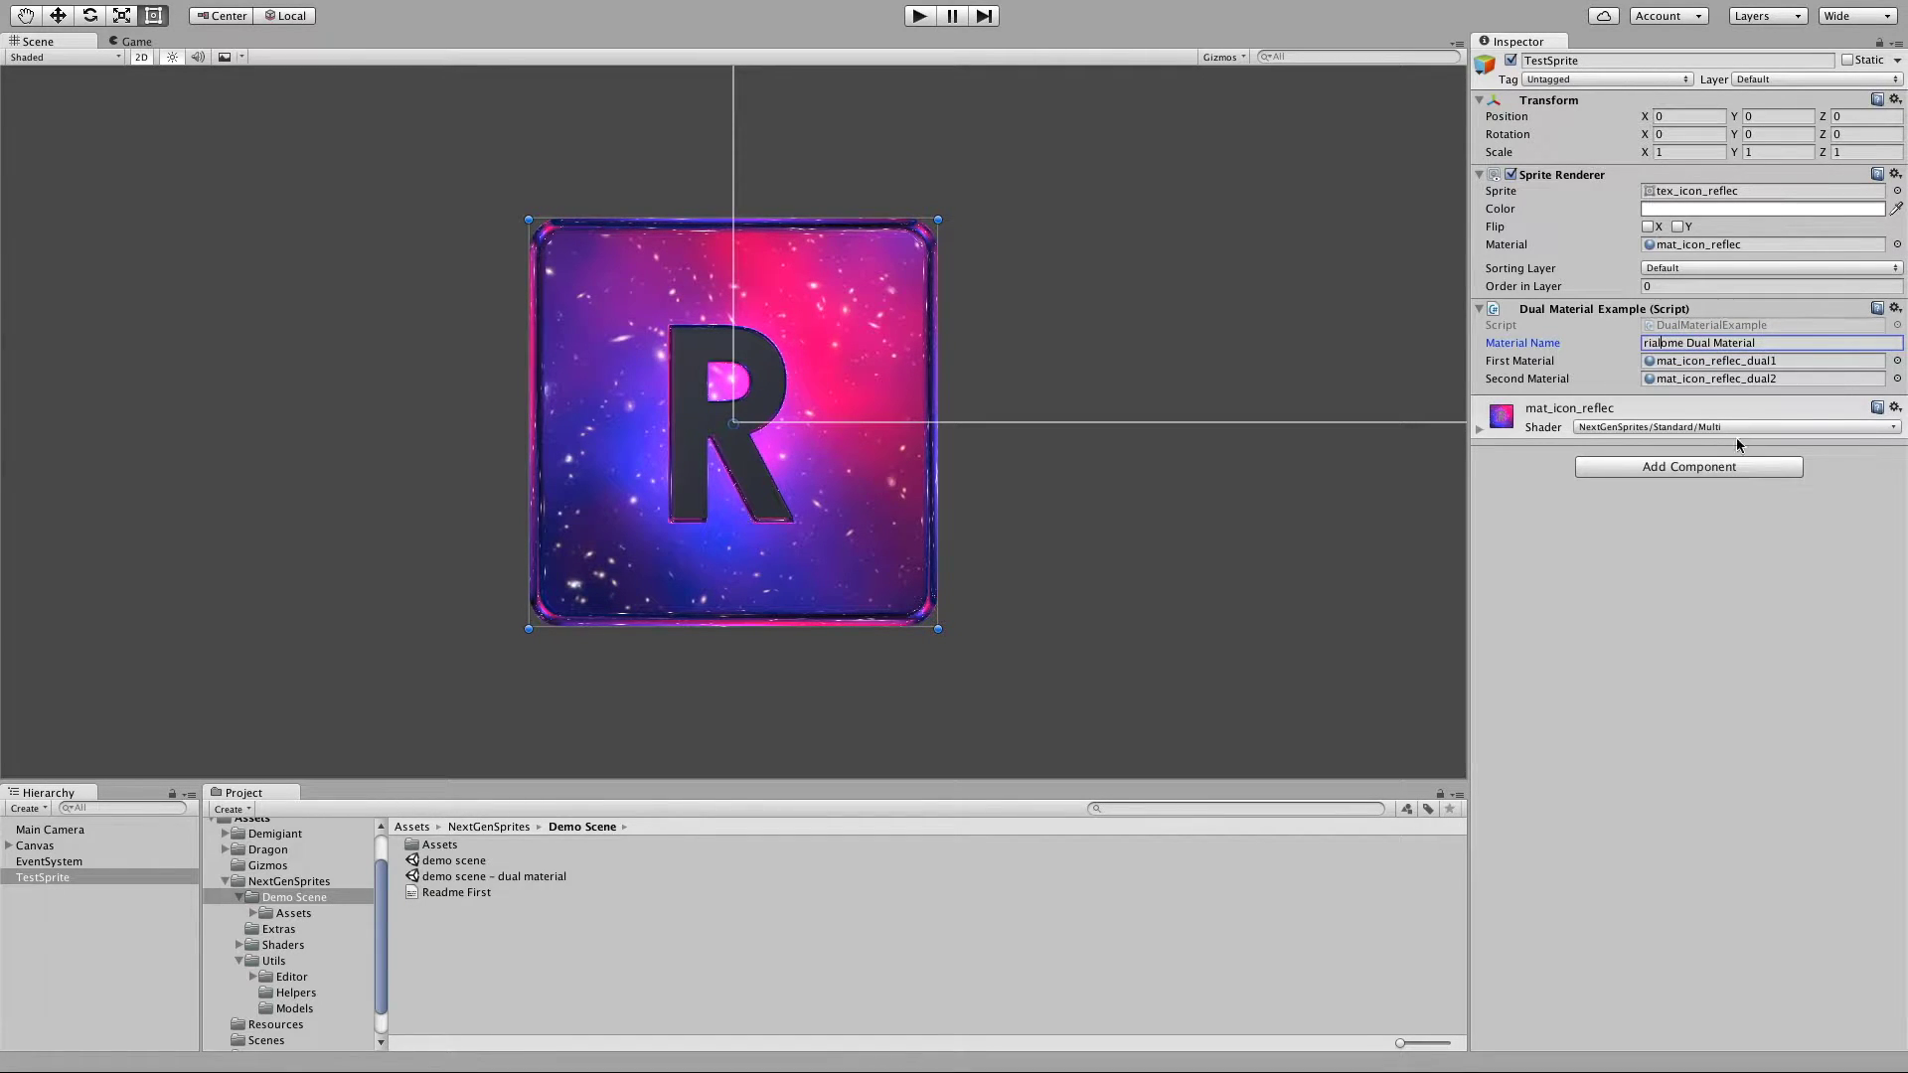
pyautogui.press('Return')
pyautogui.press('super+z')
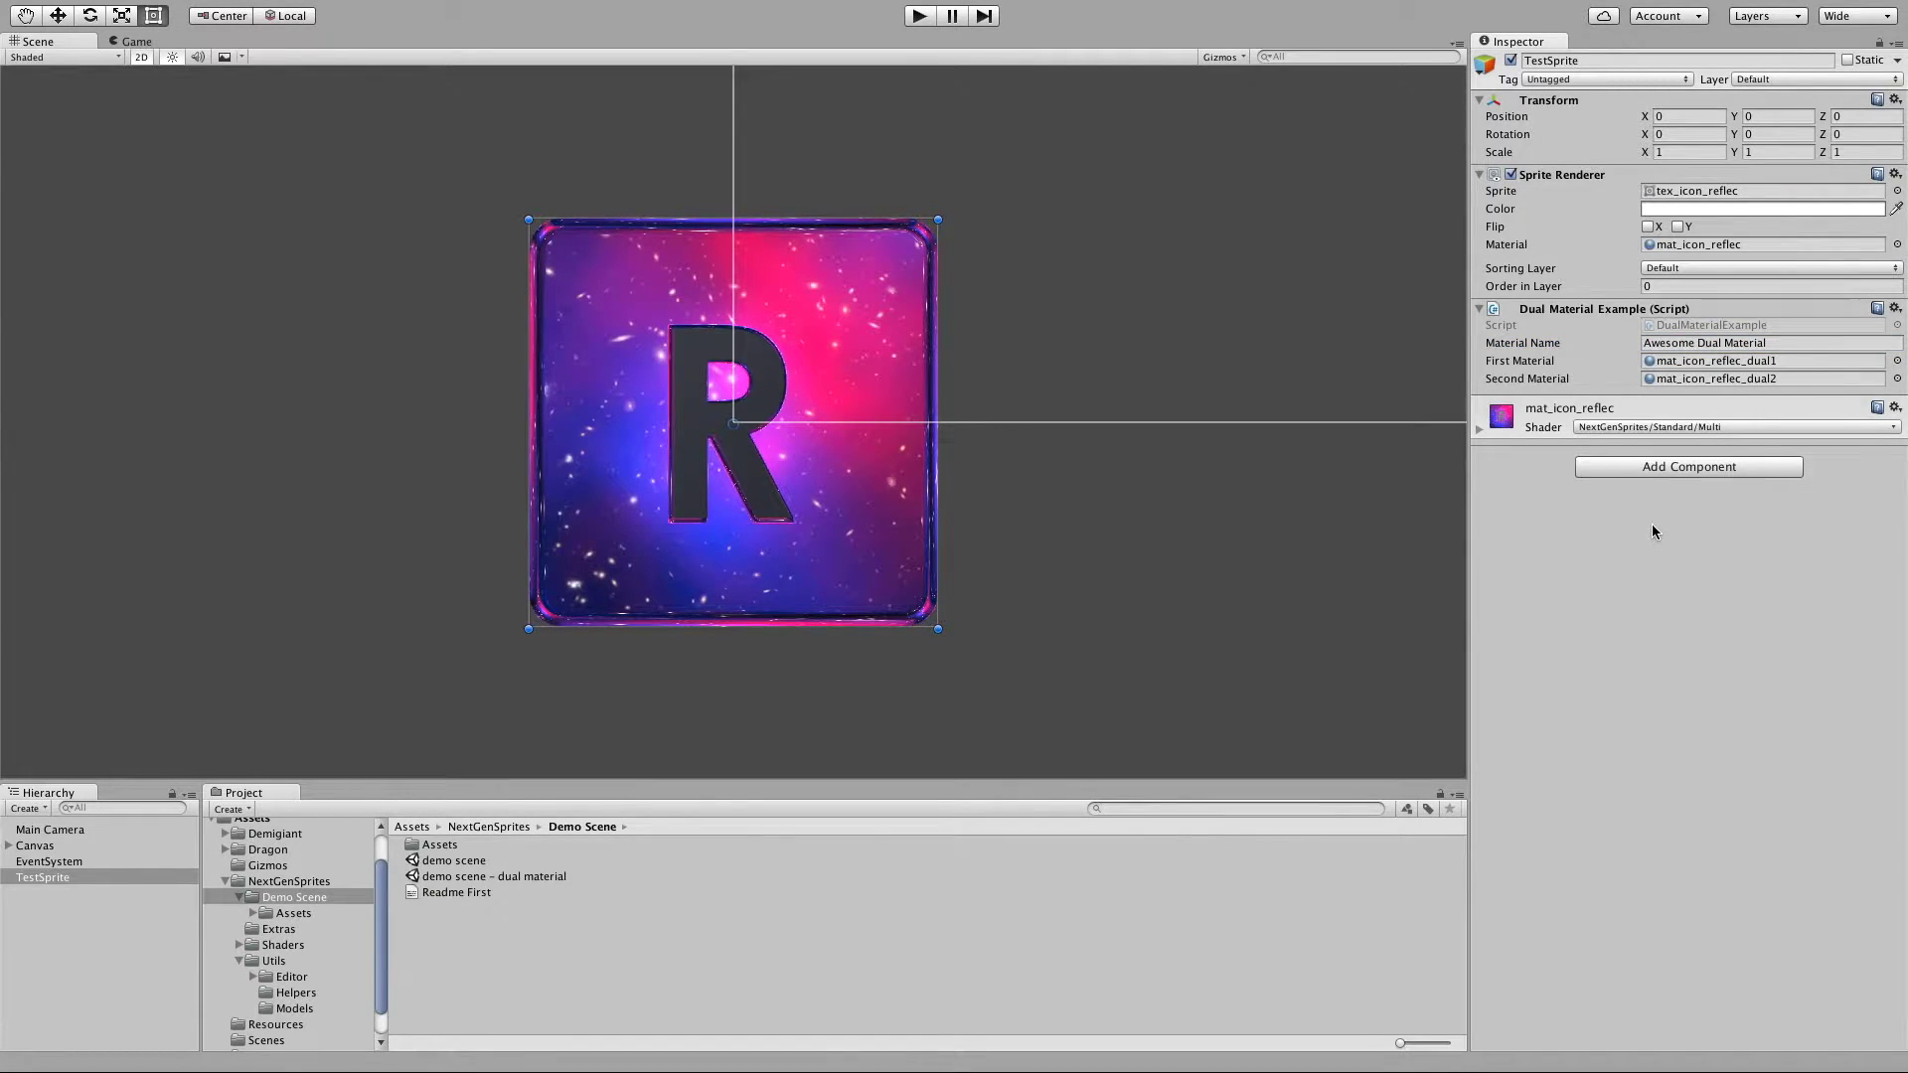
pyautogui.click(919, 16)
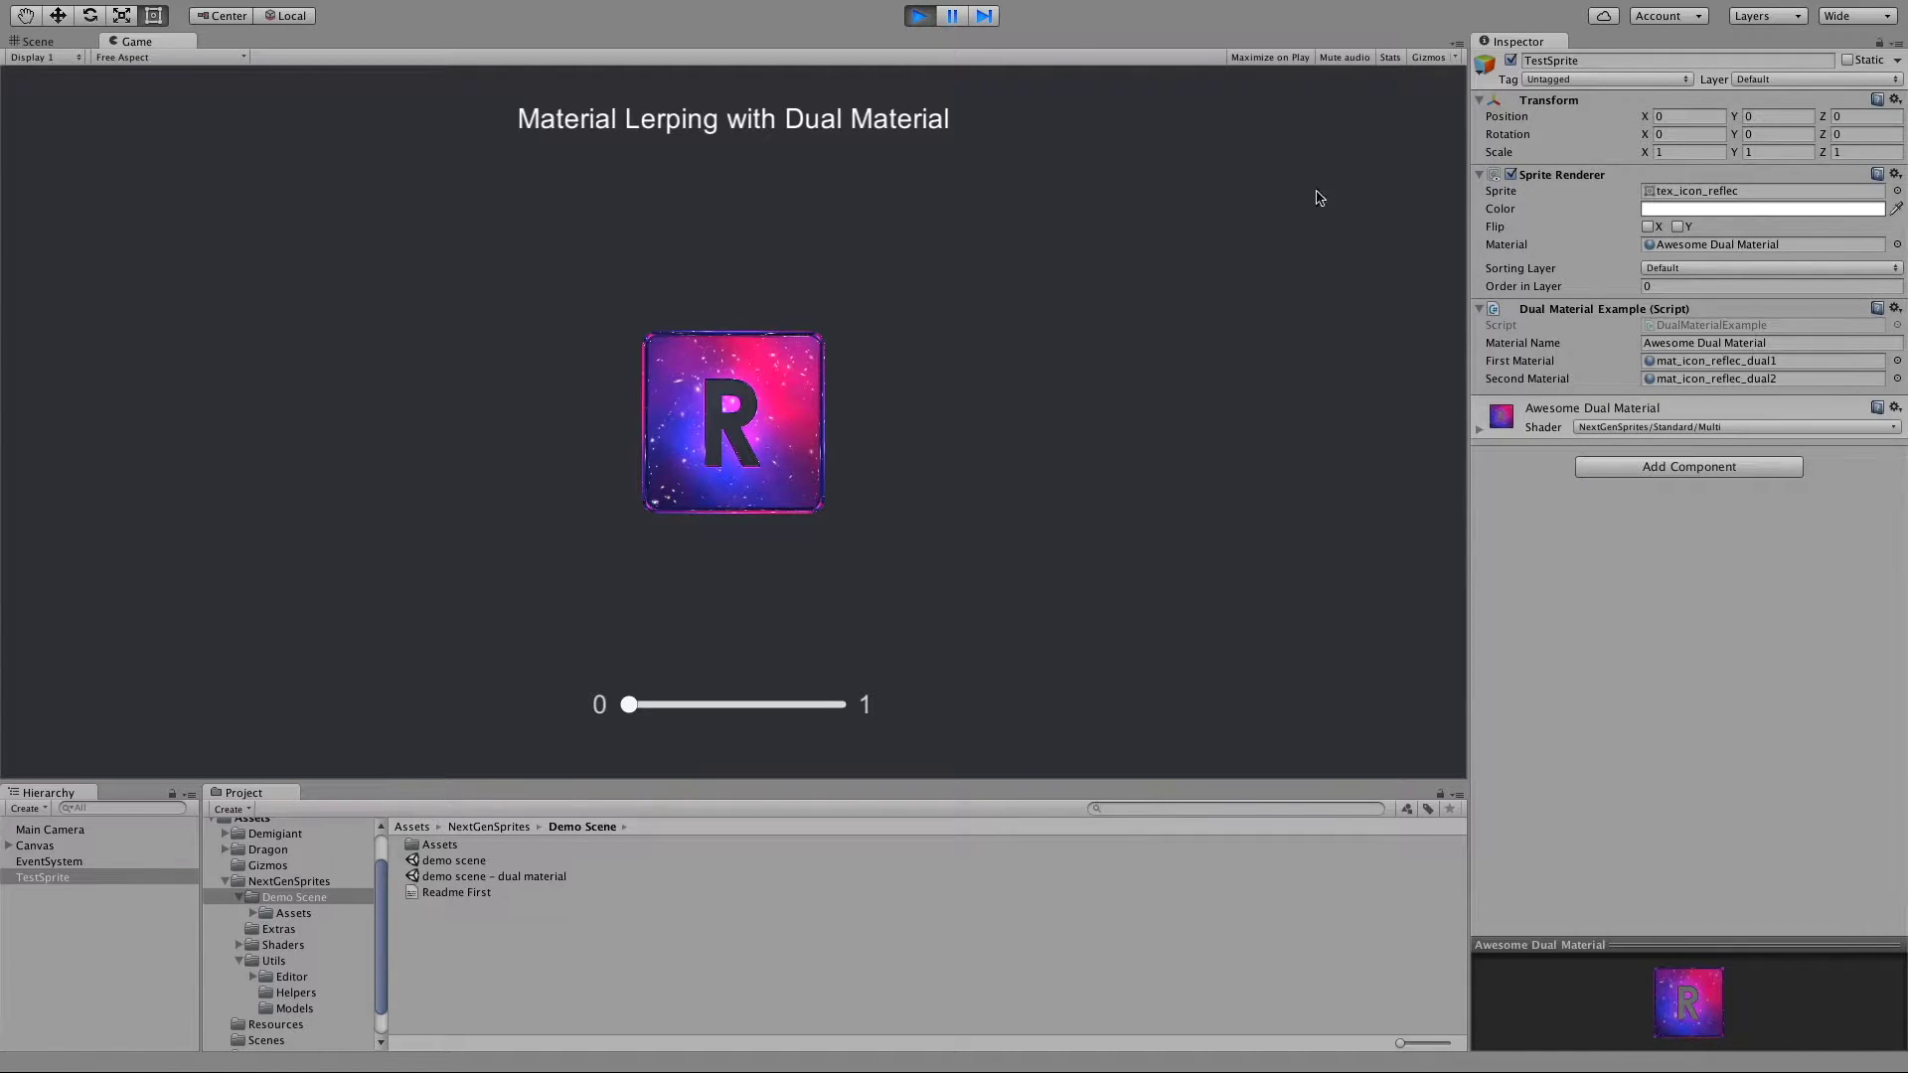
pyautogui.click(916, 17)
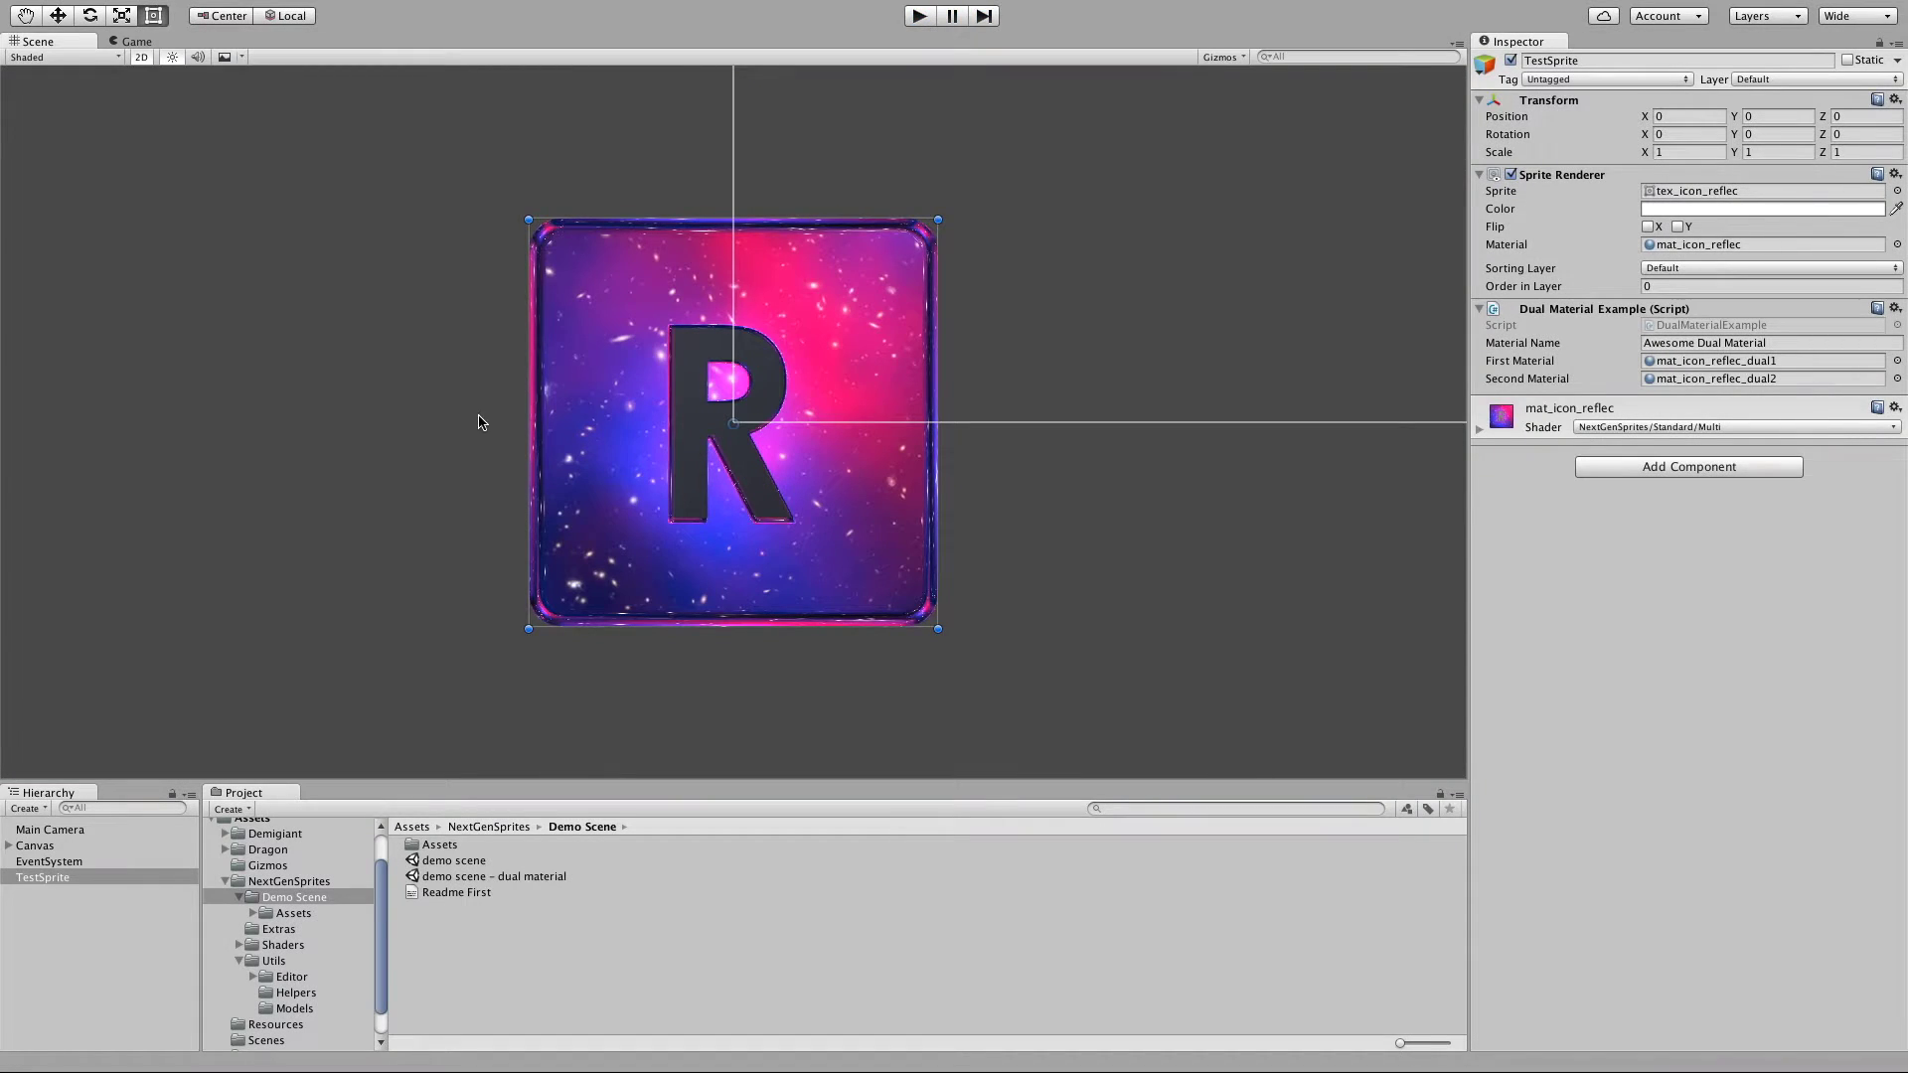
# Step: Review the enlarged DualMaterialExample.cs: the DualMaterial constructor arguments, MaterialName and SetMaterialLerp
pyautogui.hotkey('ctrl', 'Right')
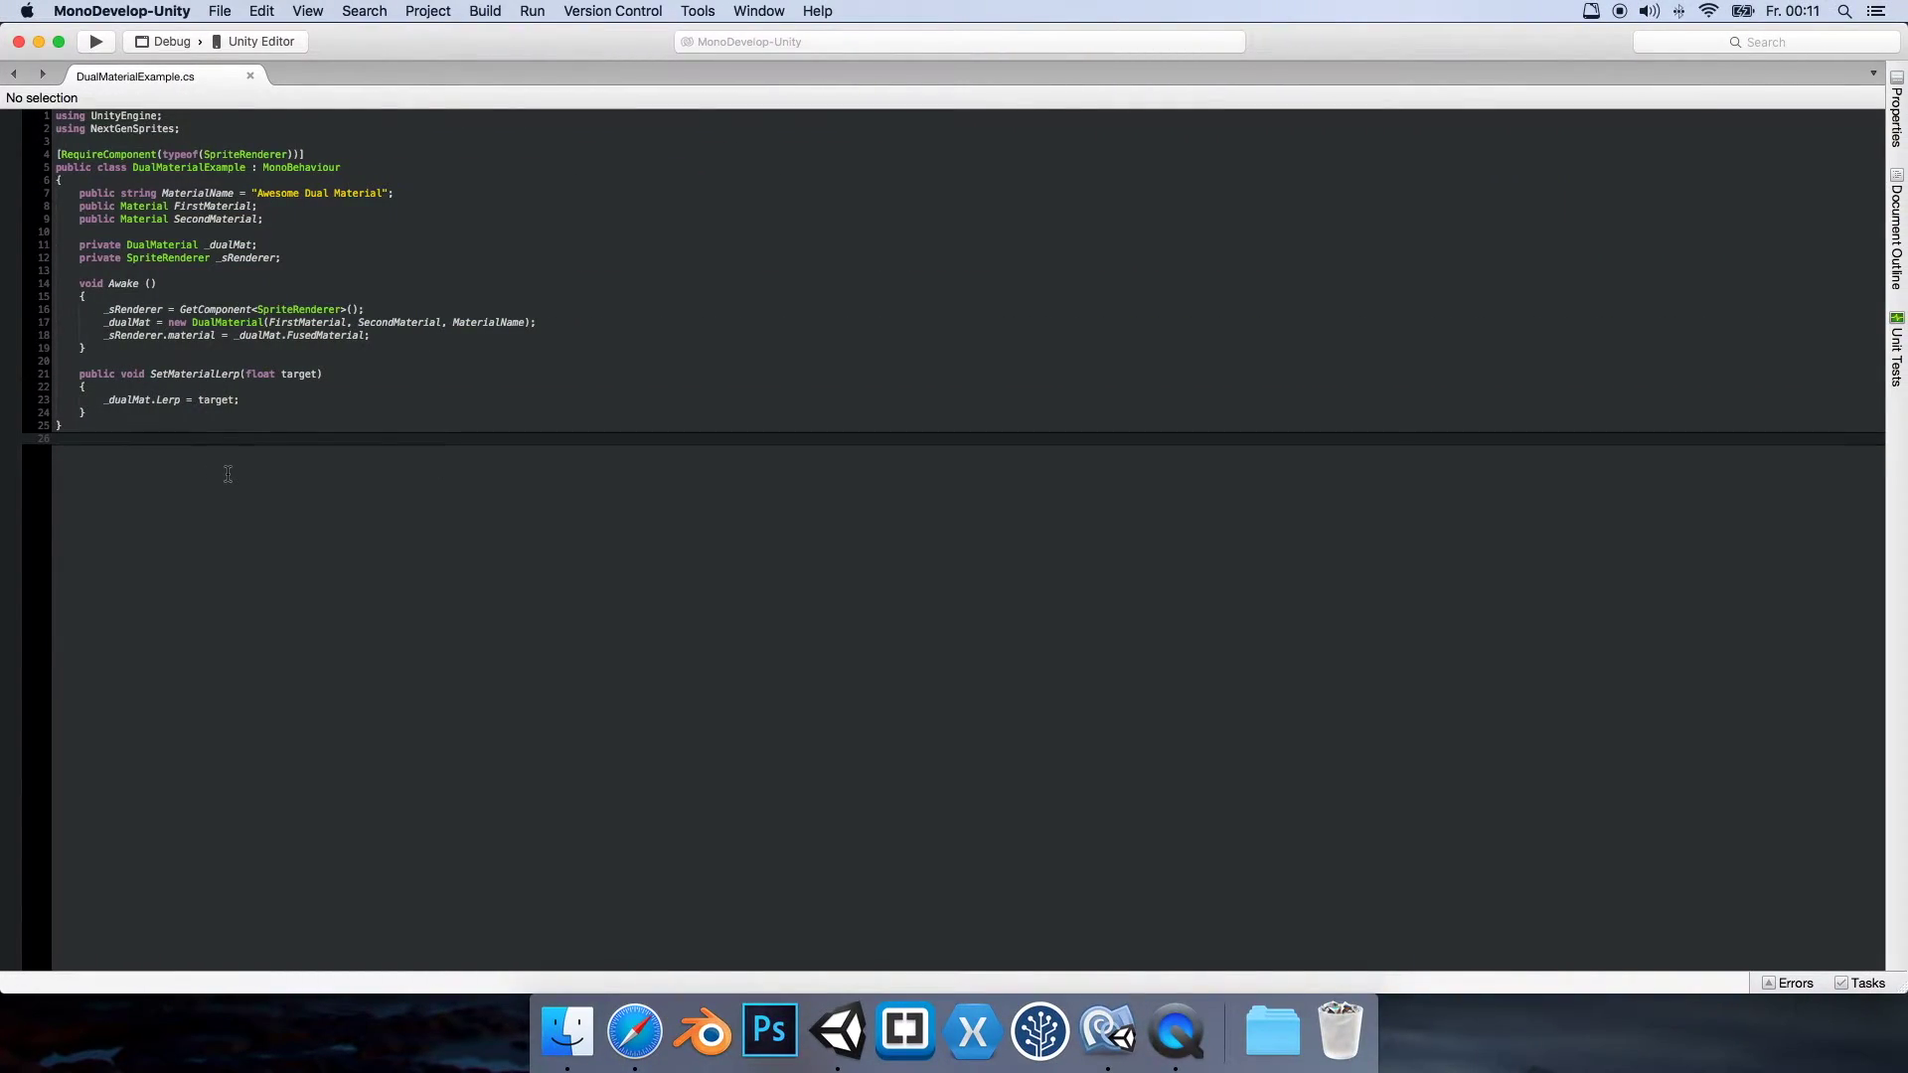
pyautogui.press('super+plus')
pyautogui.press('super+plus')
pyautogui.press('super+plus')
pyautogui.press('super+plus')
pyautogui.press('super+plus')
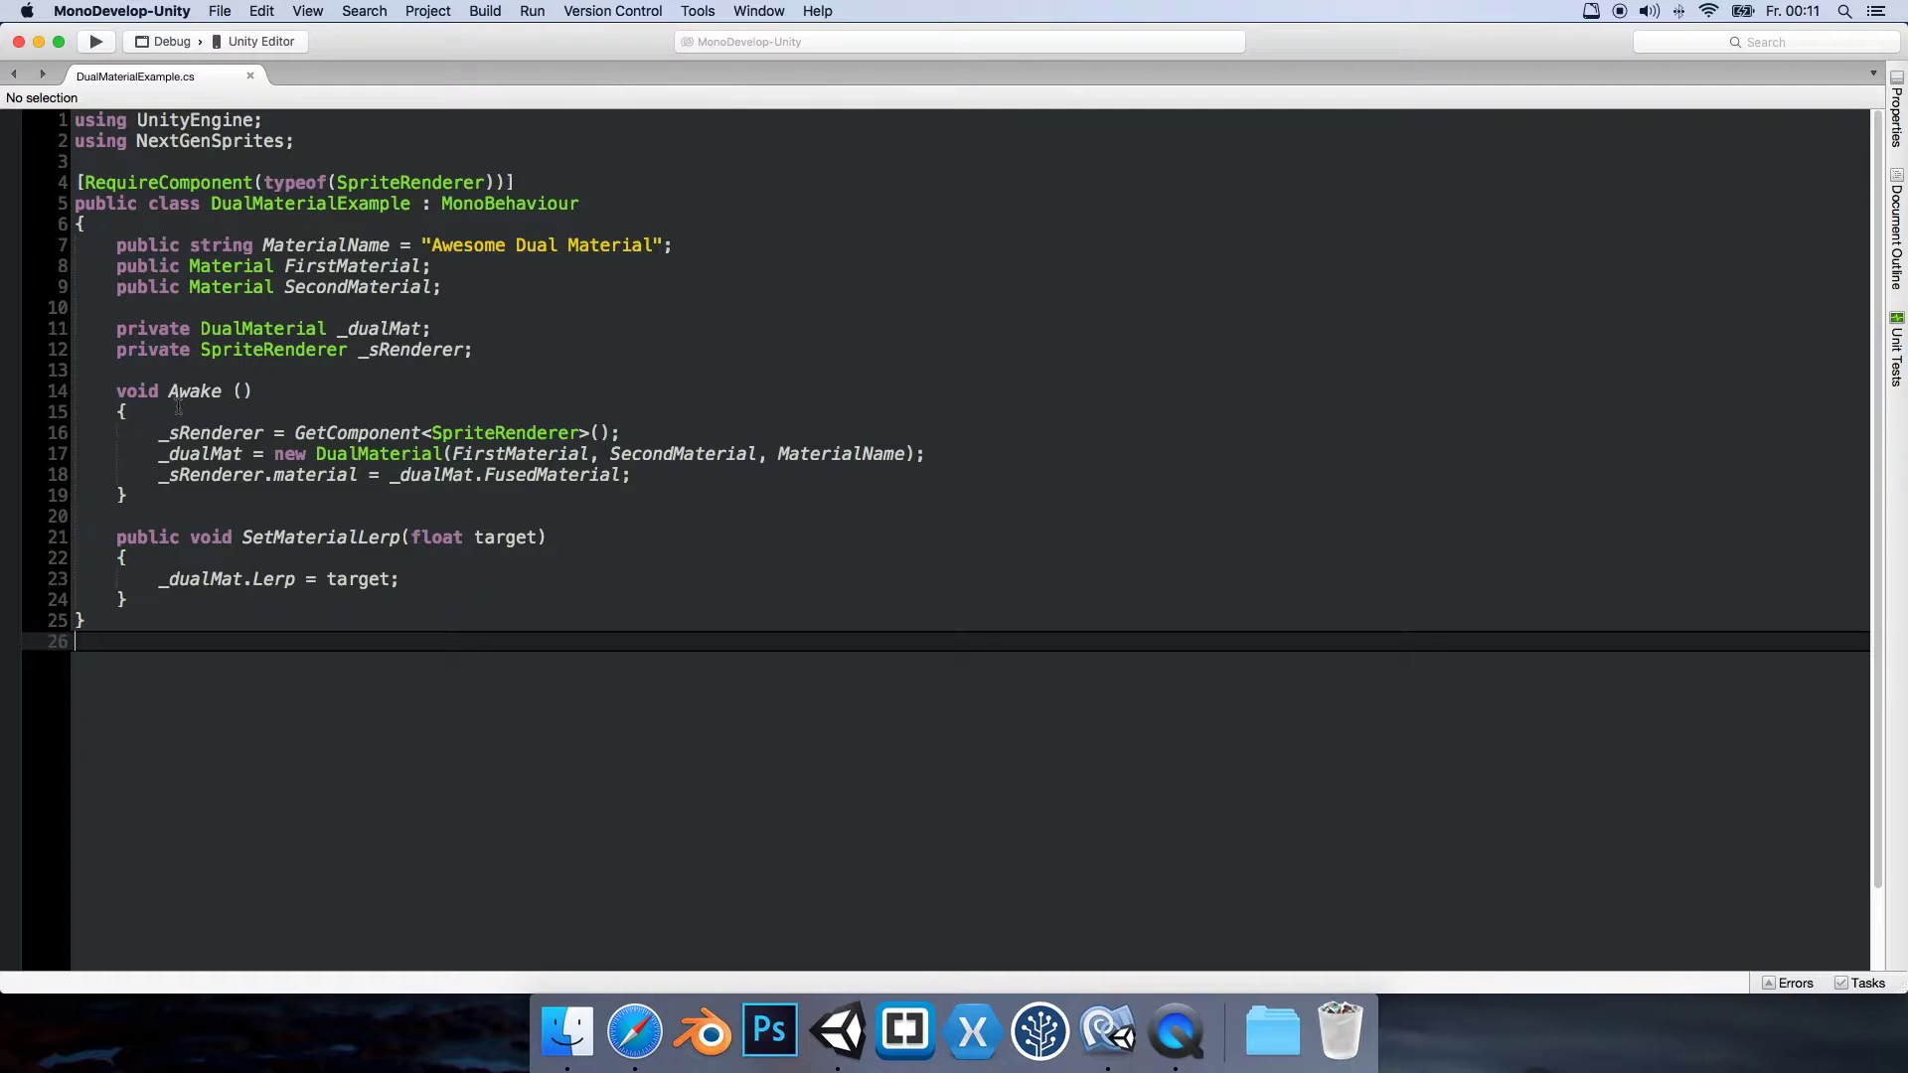
pyautogui.tripleClick(163, 455)
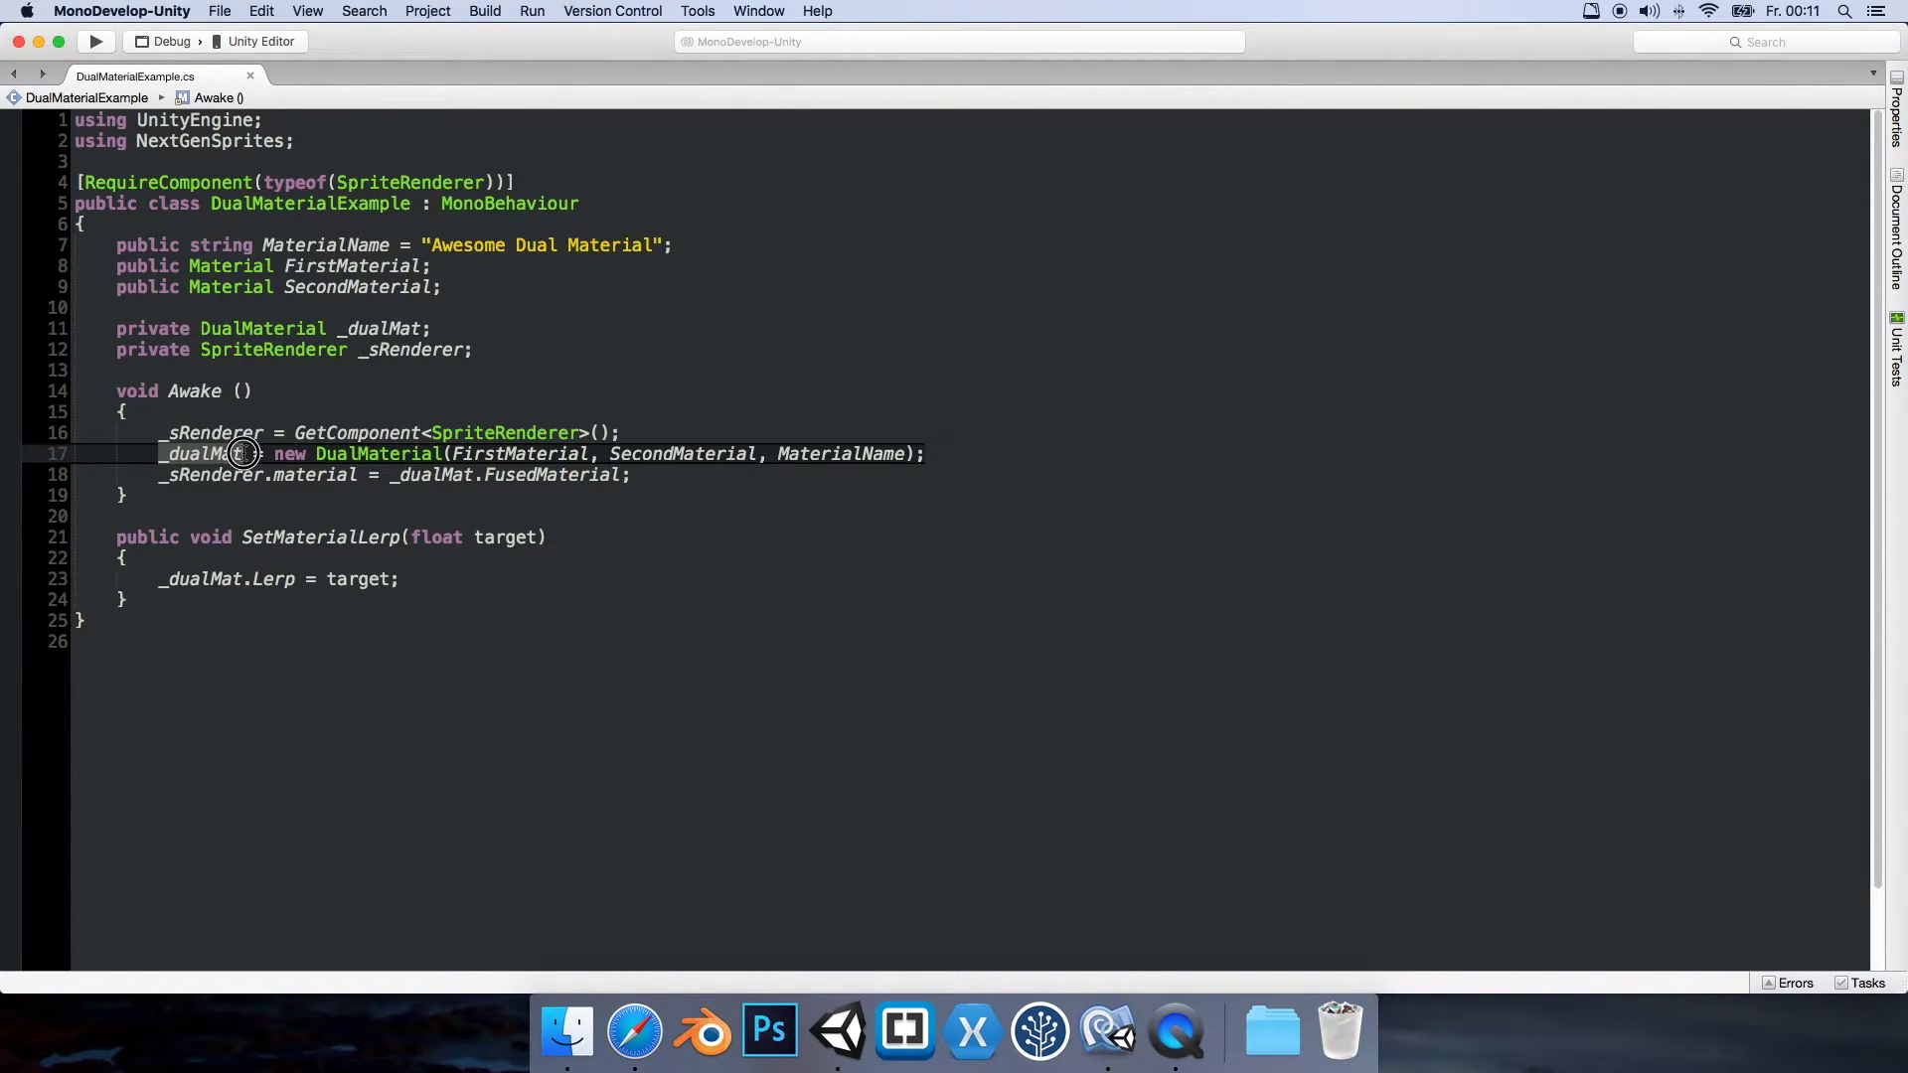
pyautogui.moveTo(196, 331); pyautogui.dragTo(328, 331)
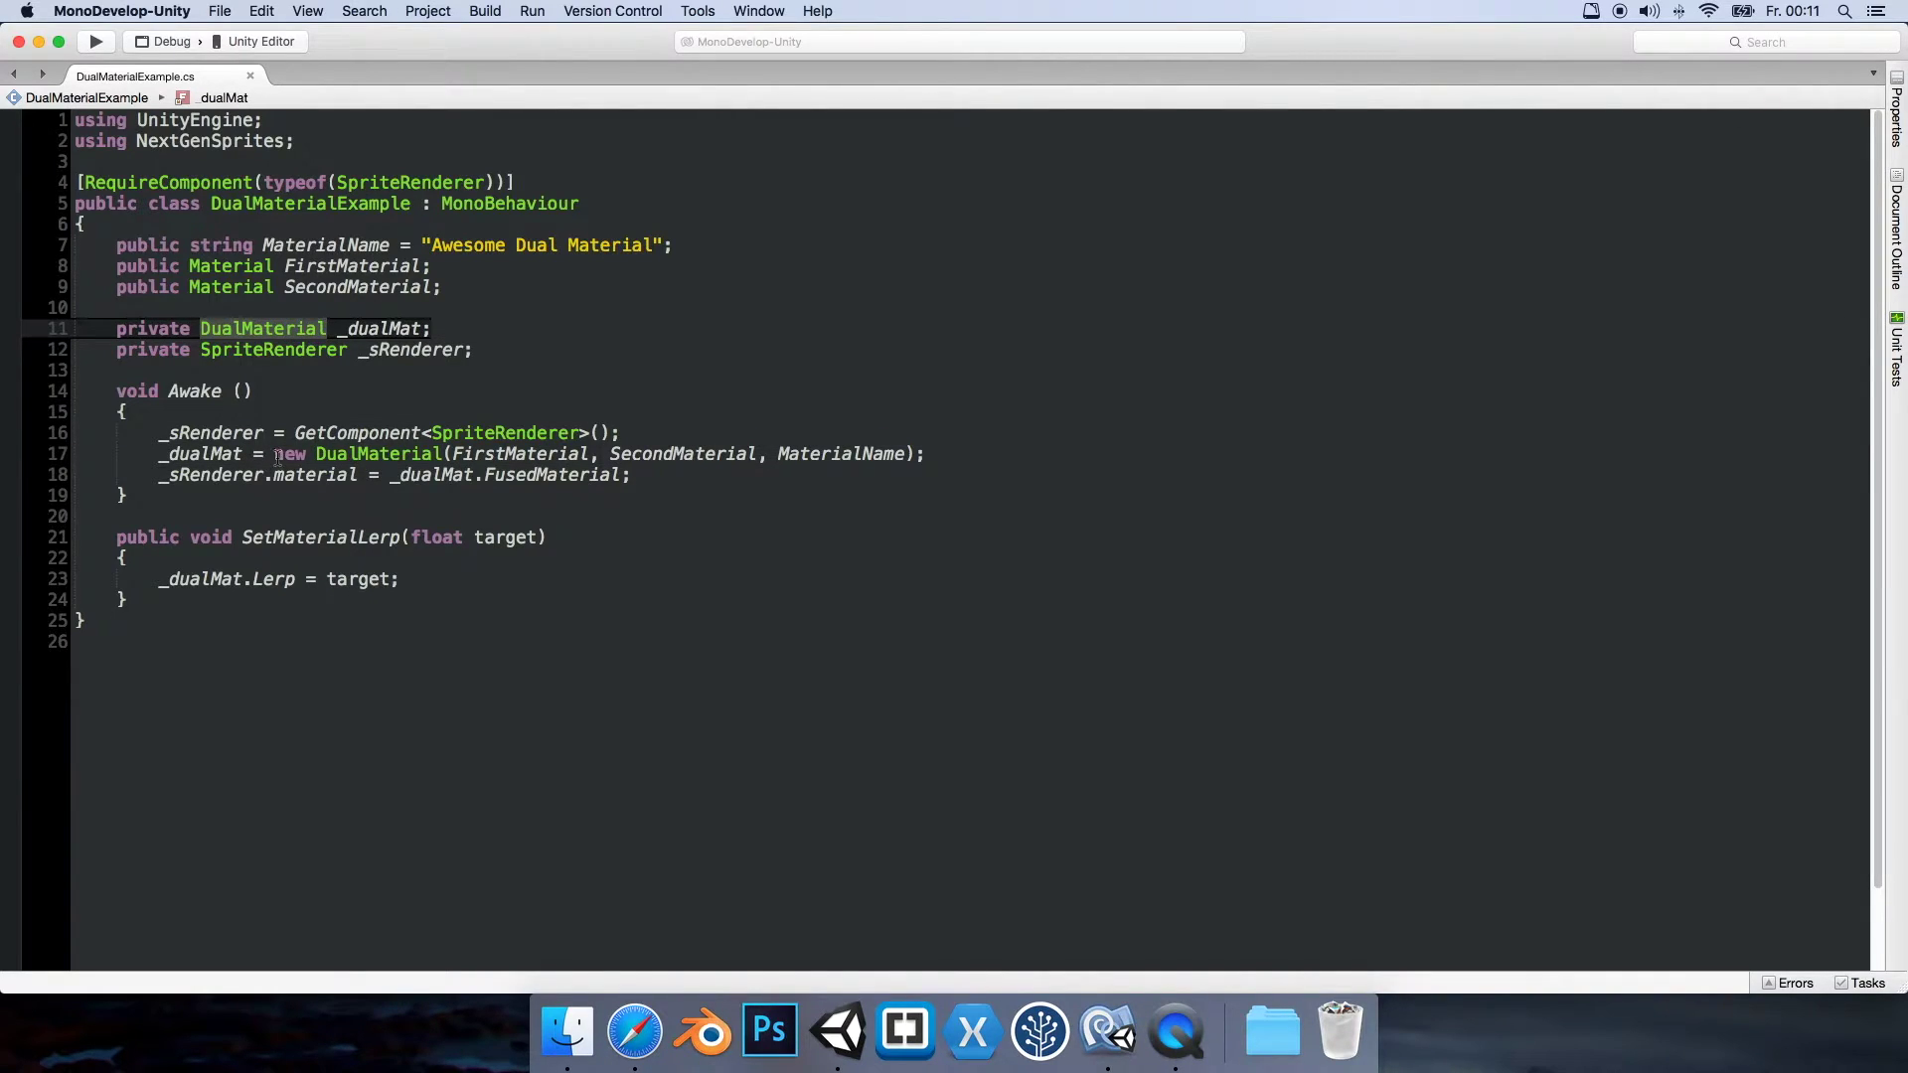
pyautogui.moveTo(265, 455); pyautogui.dragTo(495, 455)
pyautogui.click(495, 456)
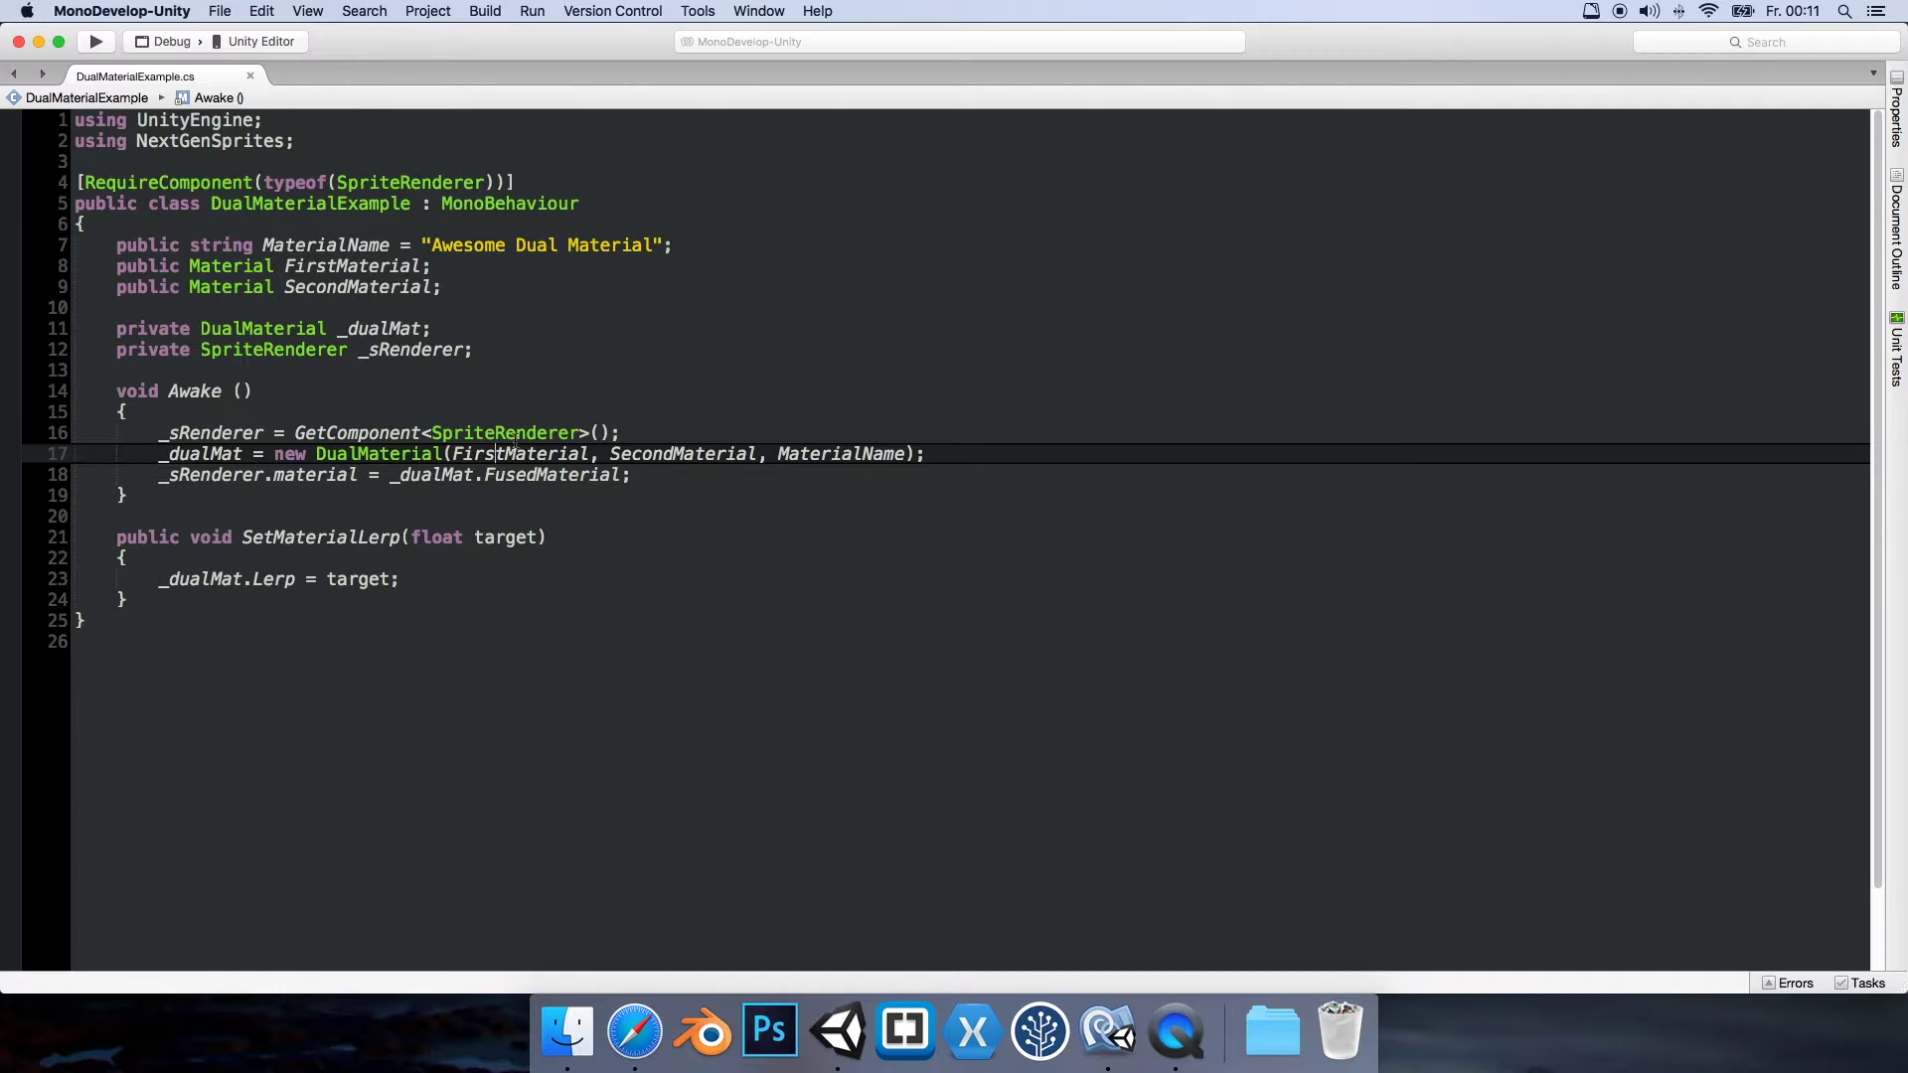
pyautogui.click(682, 448)
pyautogui.click(862, 454)
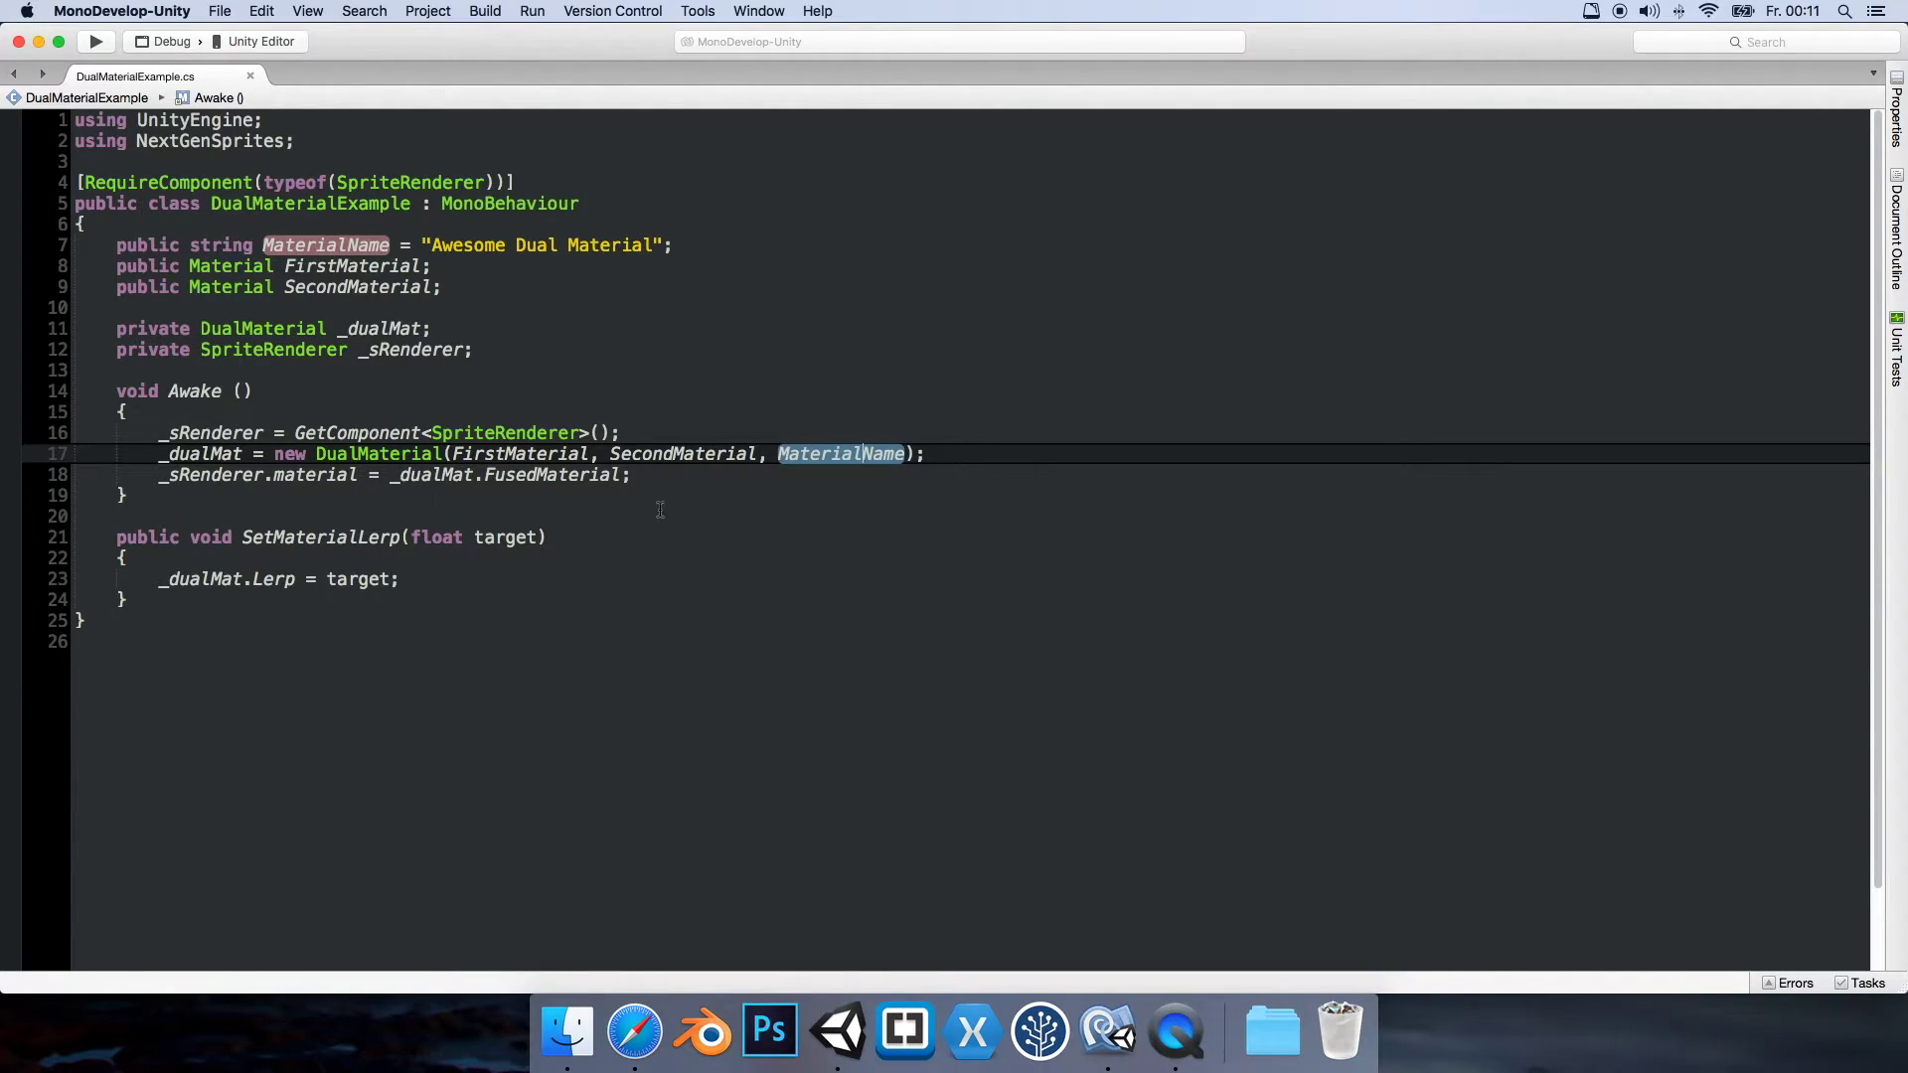
pyautogui.click(261, 538)
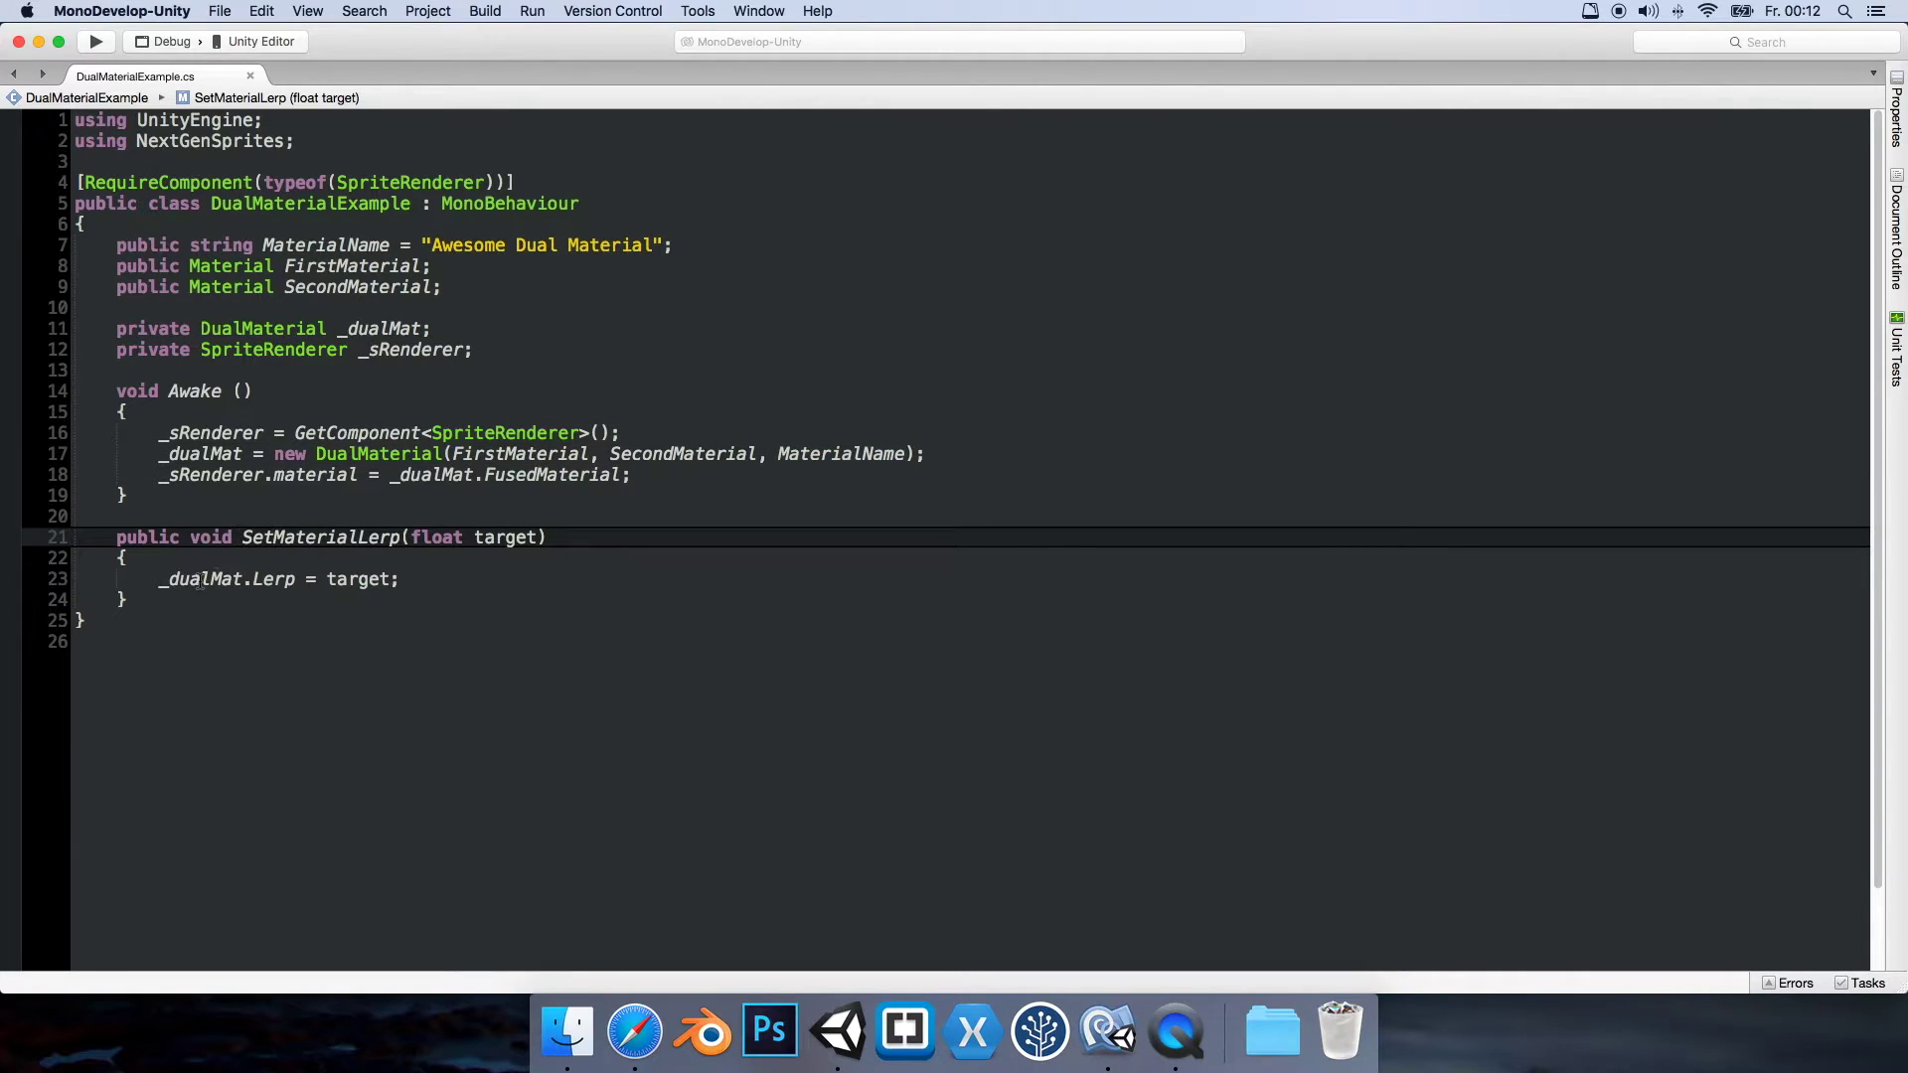
# Step: Add a new line in SetMaterialLerp writing '_dualMat.Lerp = 0.5;' via autocomplete
pyautogui.click(413, 583)
pyautogui.press('Return')
pyautogui.write('_')
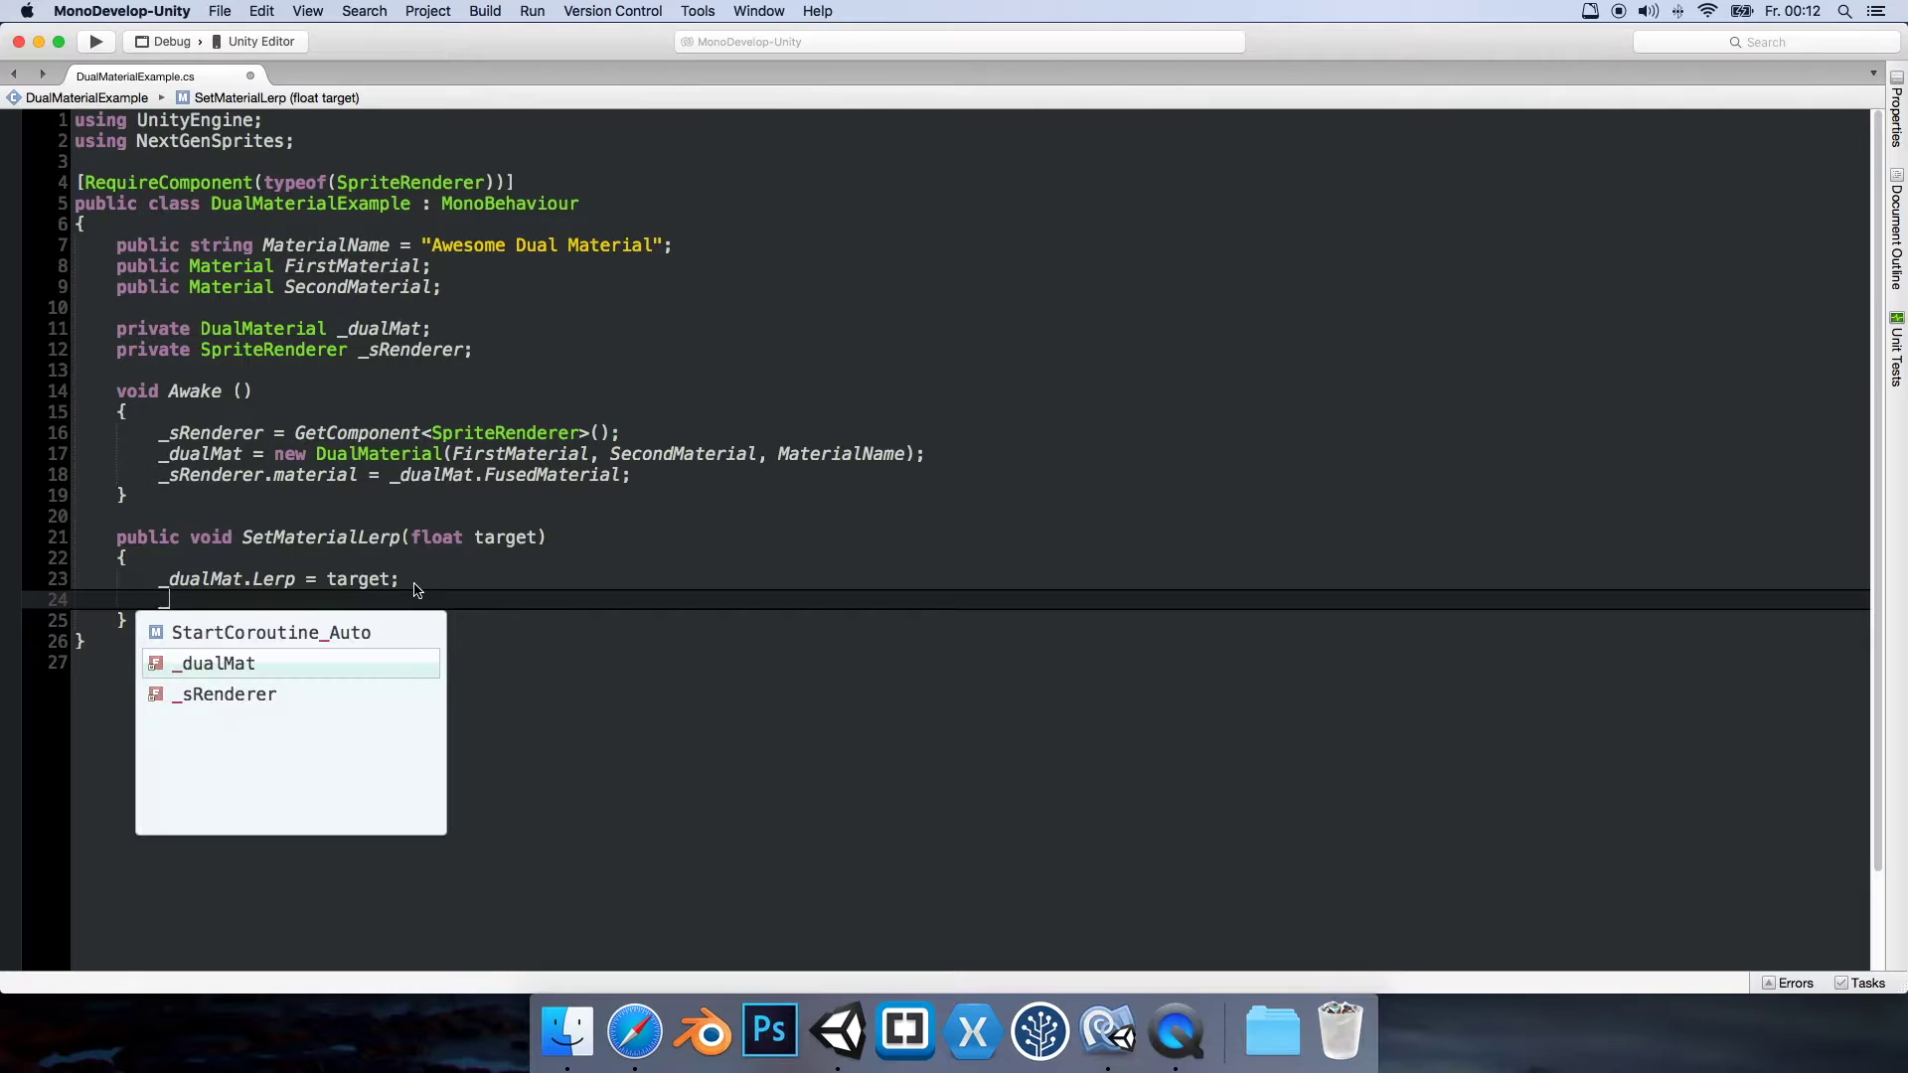
pyautogui.press('Return')
pyautogui.write('.')
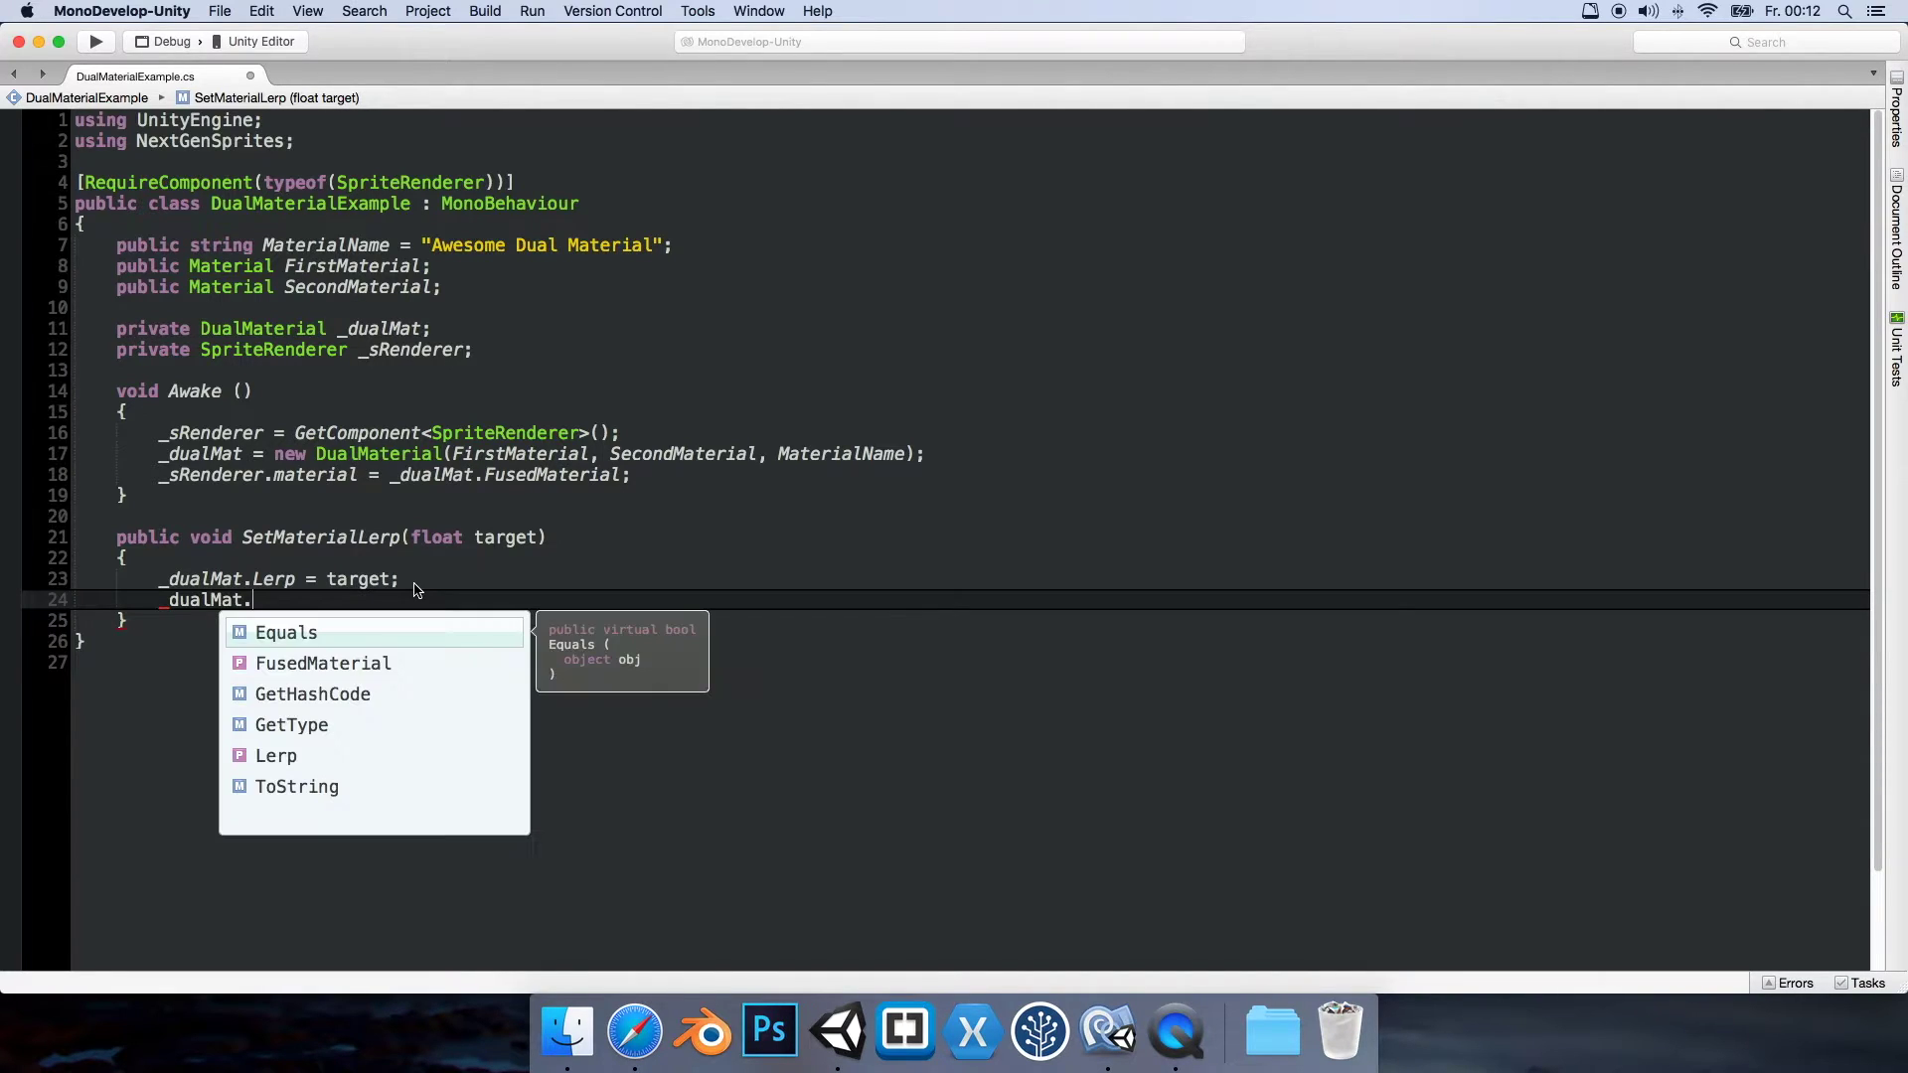
pyautogui.doubleClick(288, 752)
pyautogui.write('= ')
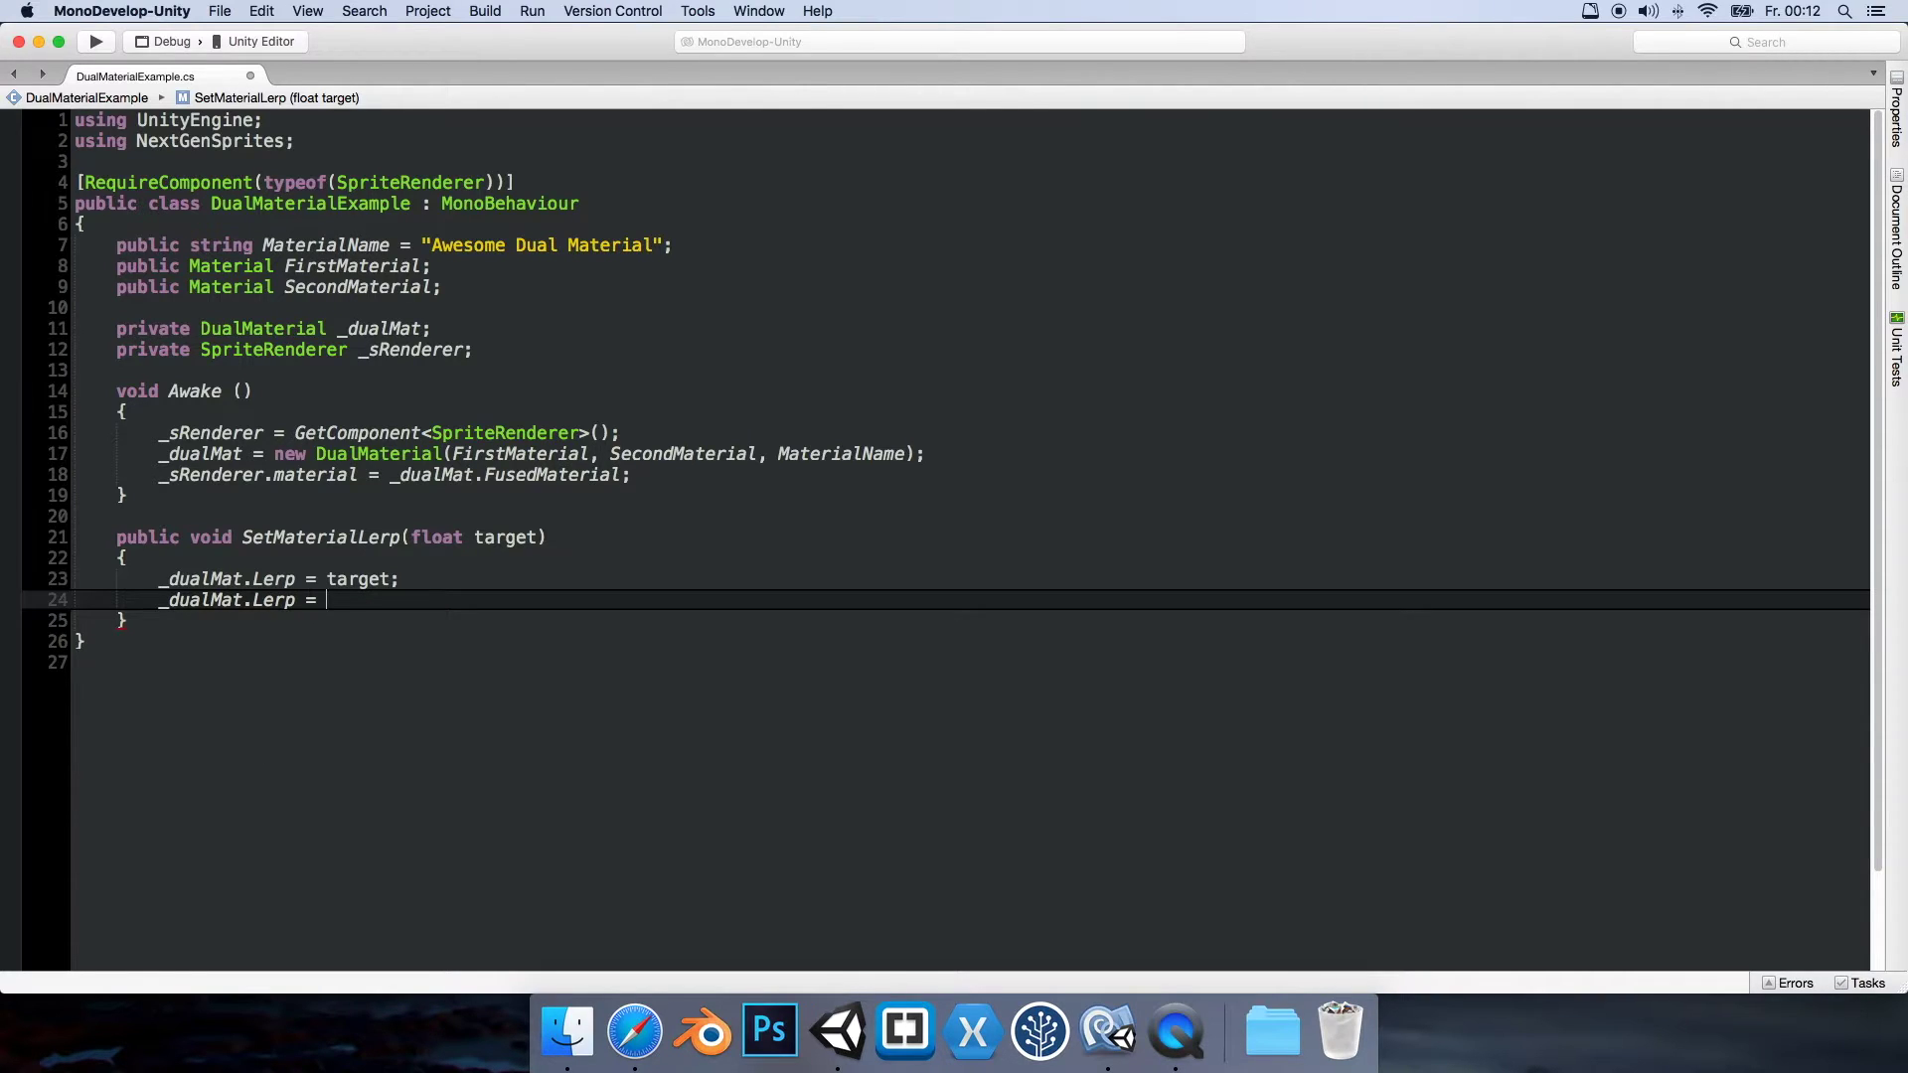
pyautogui.write('0.5;')
pyautogui.press('super+Tab')
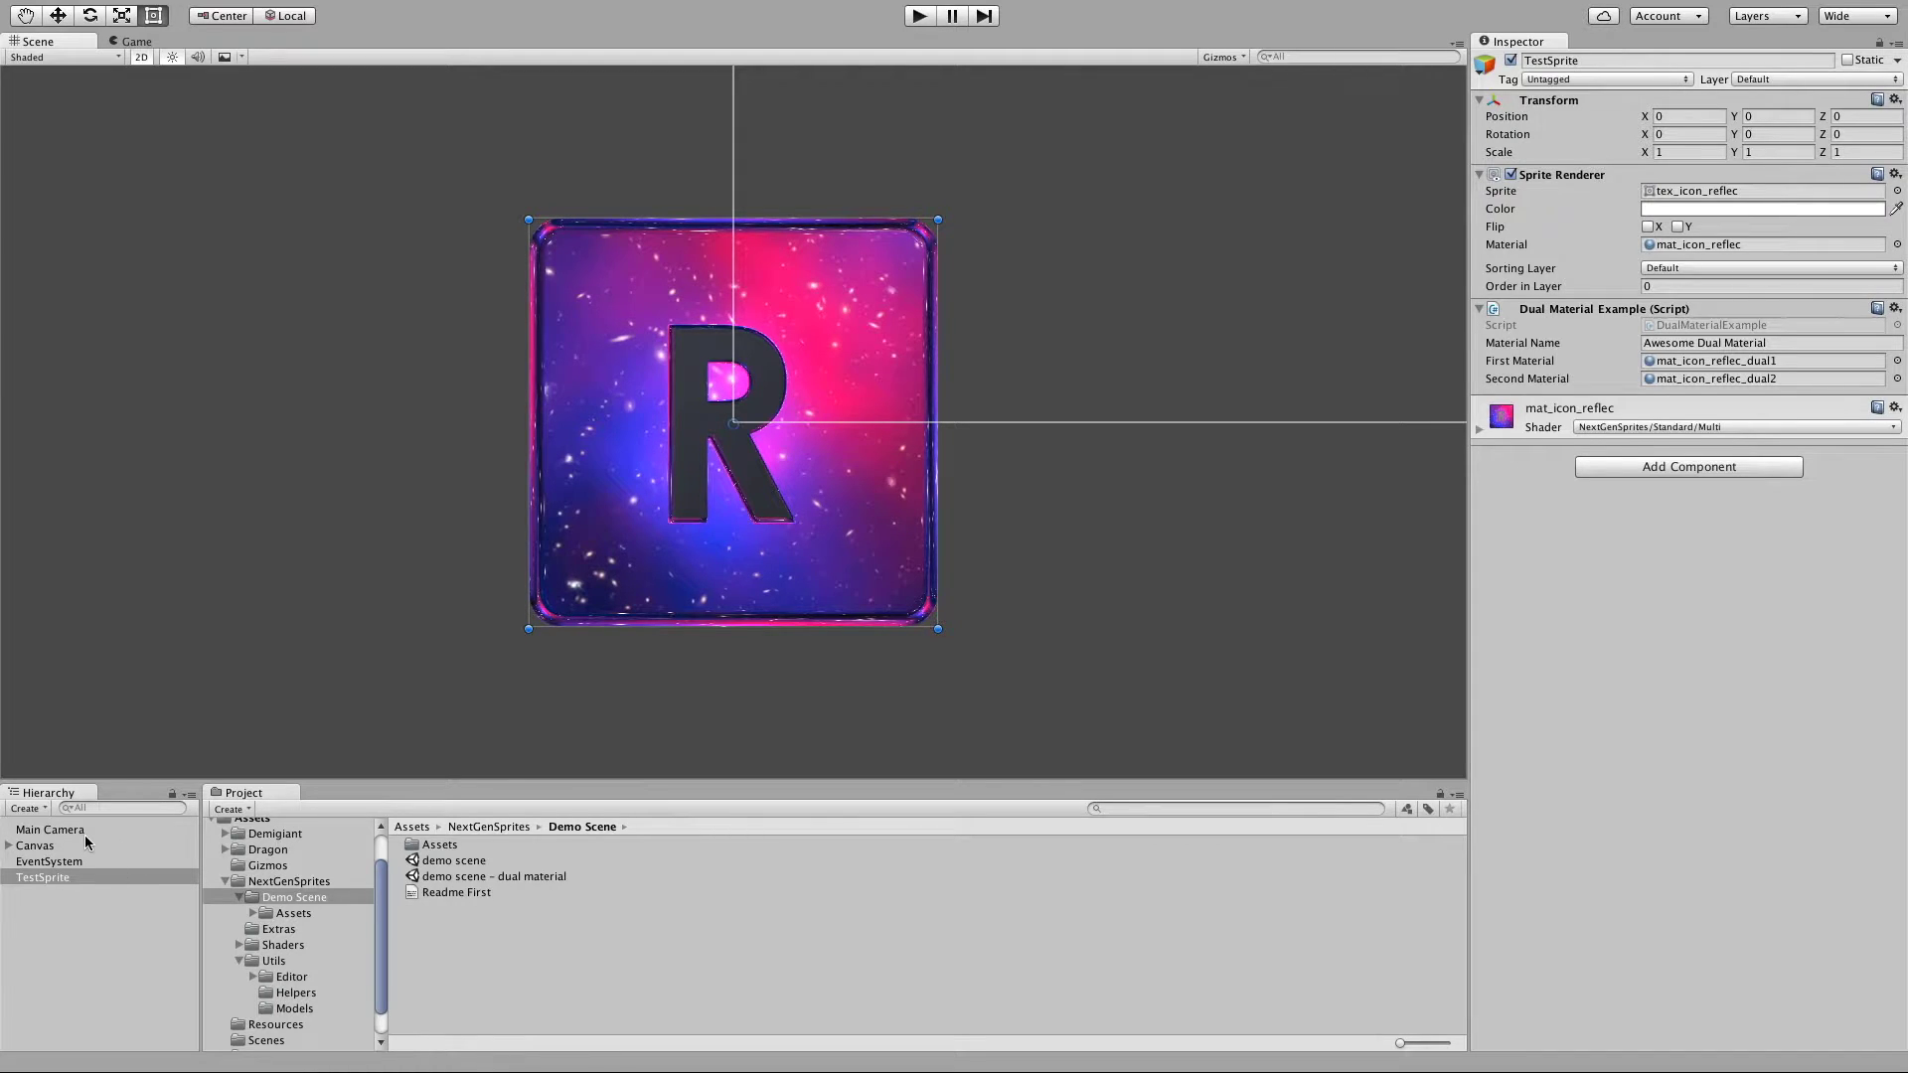
pyautogui.click(22, 847)
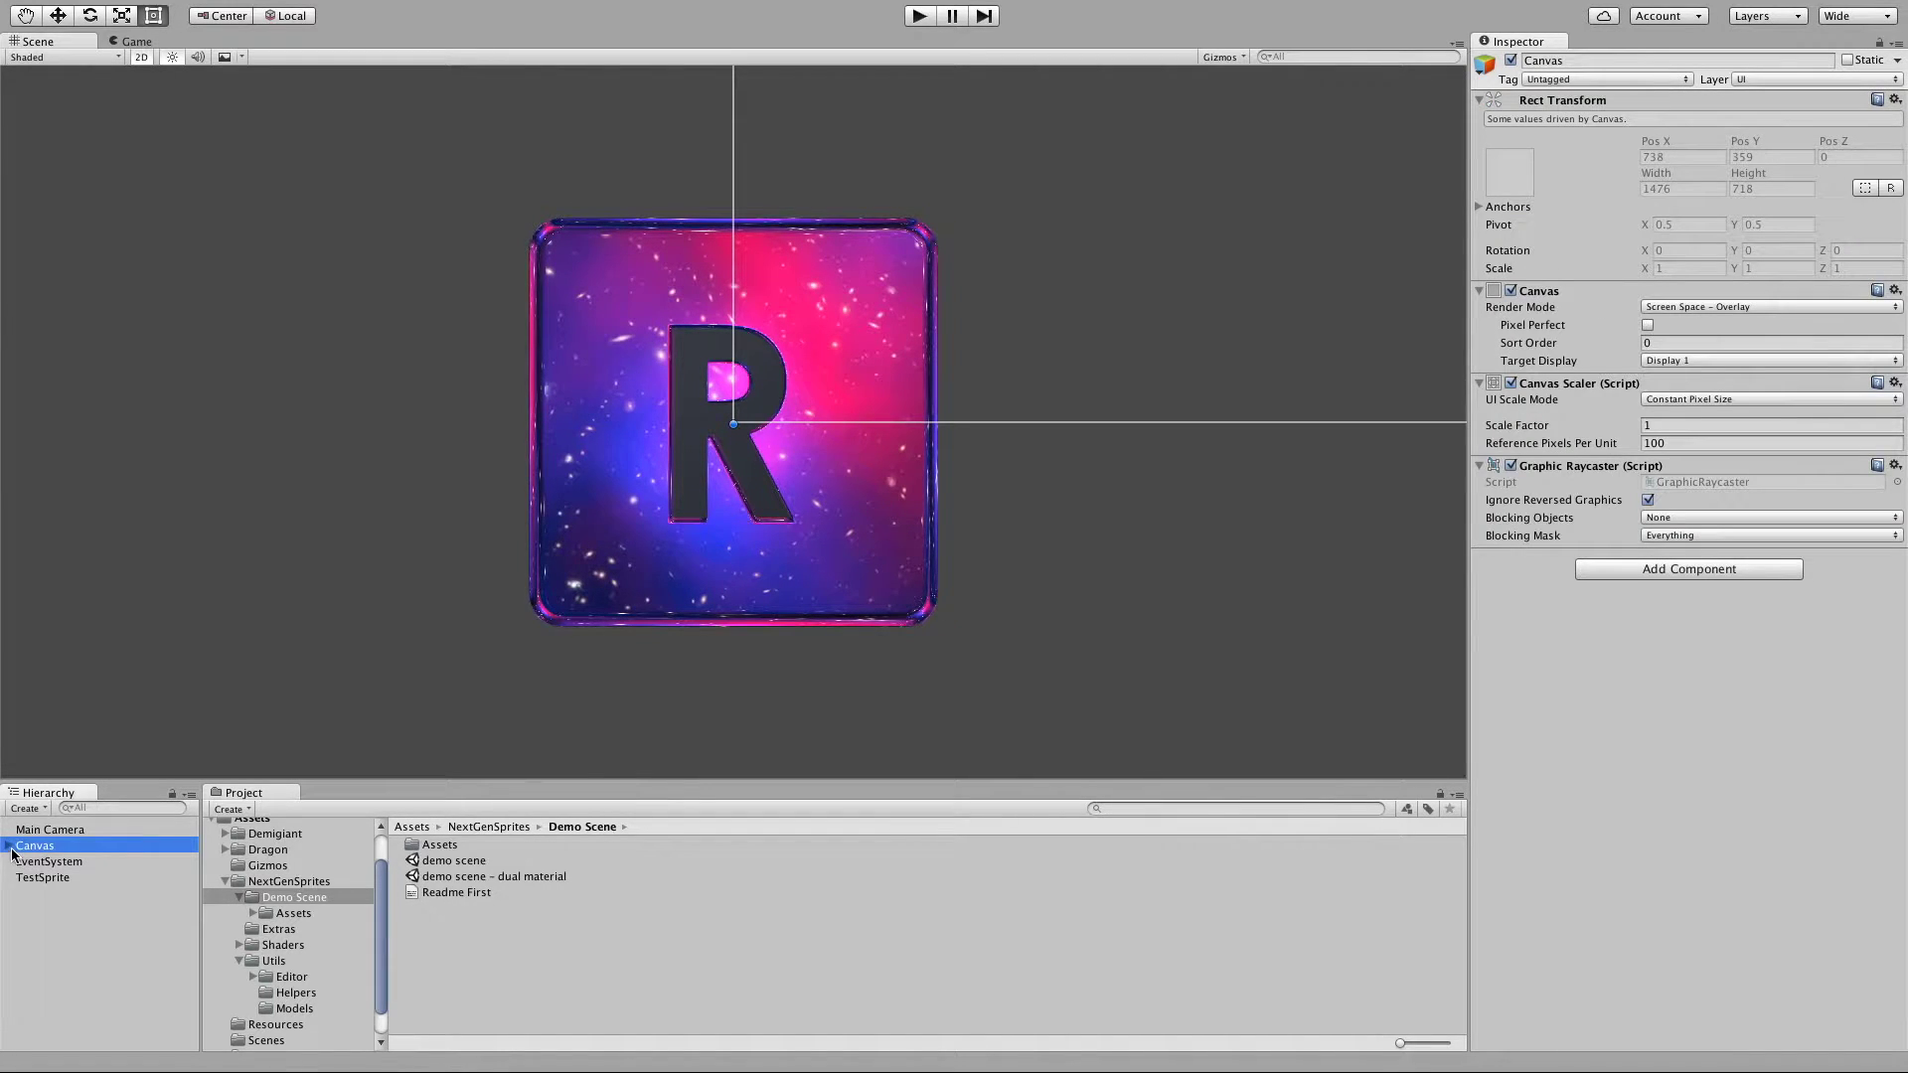
pyautogui.click(9, 846)
pyautogui.click(44, 862)
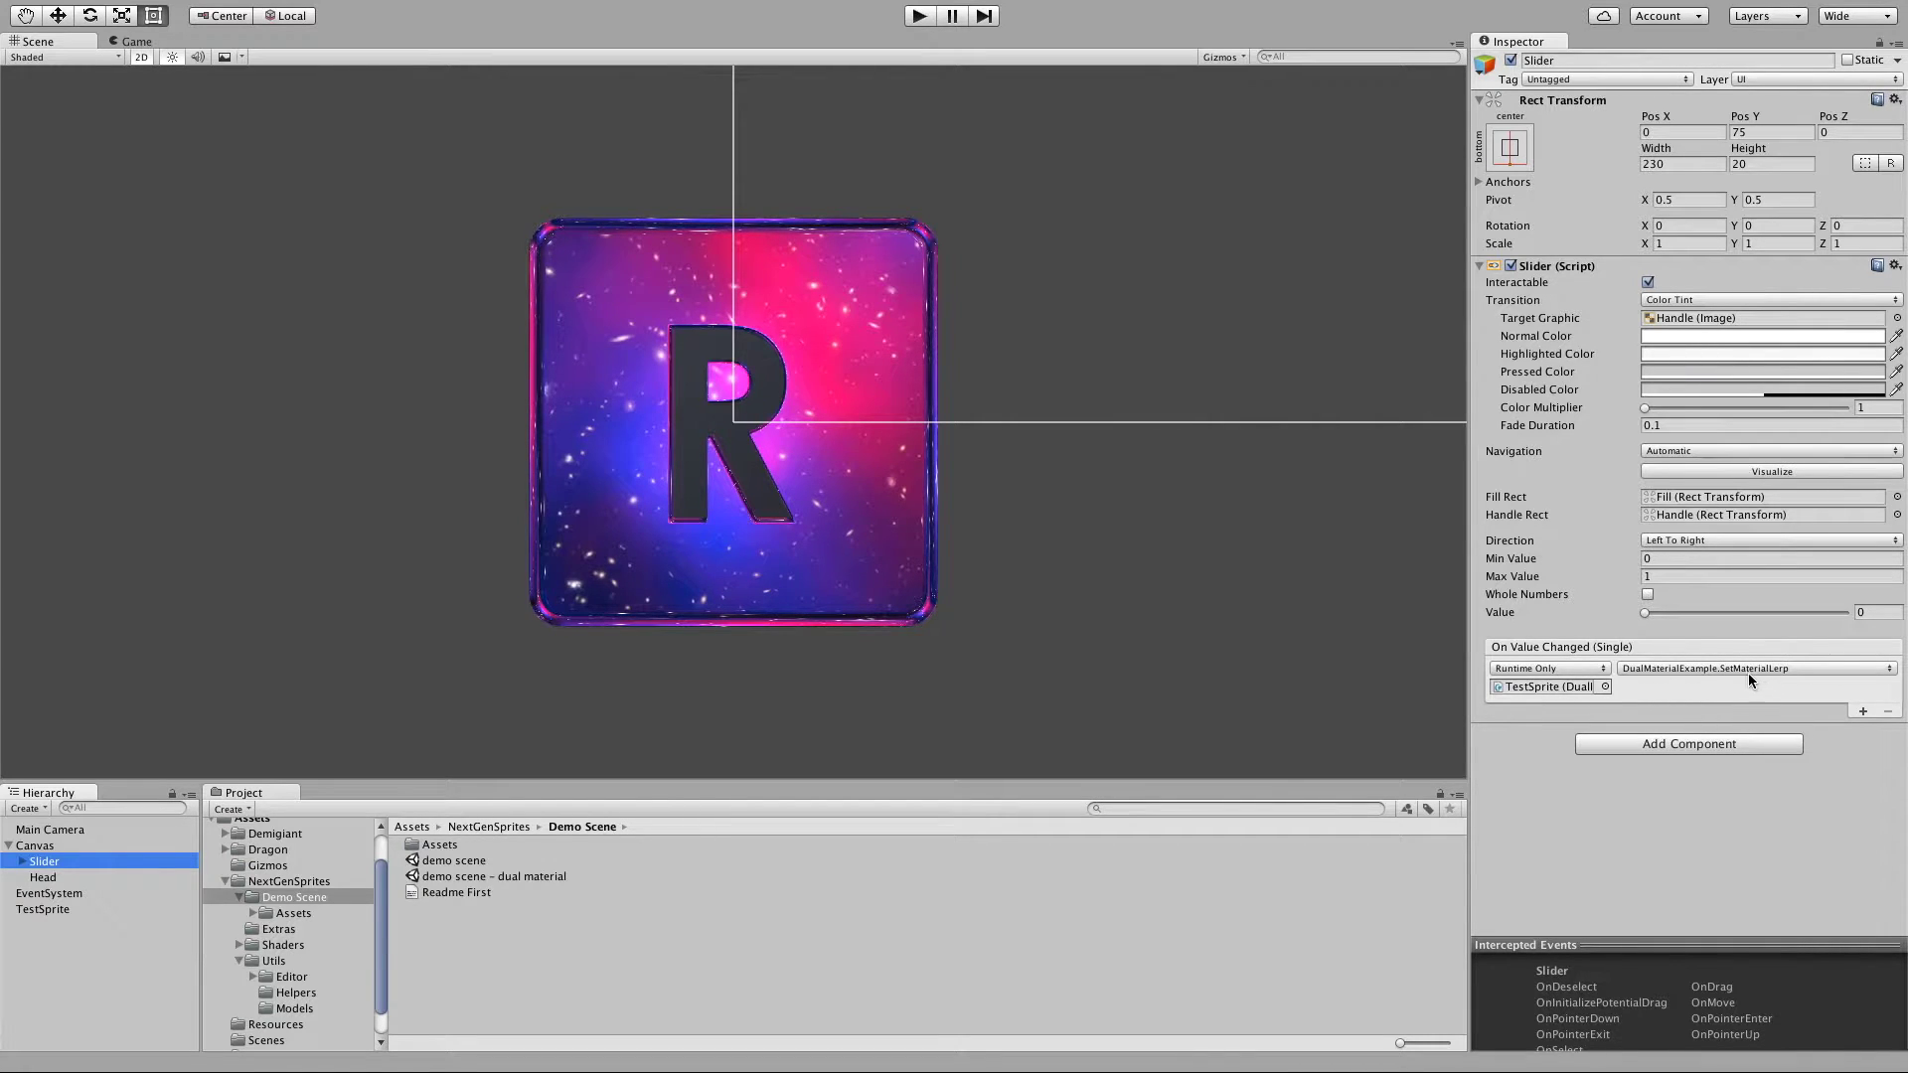
pyautogui.hotkey('ctrl', 'Right')
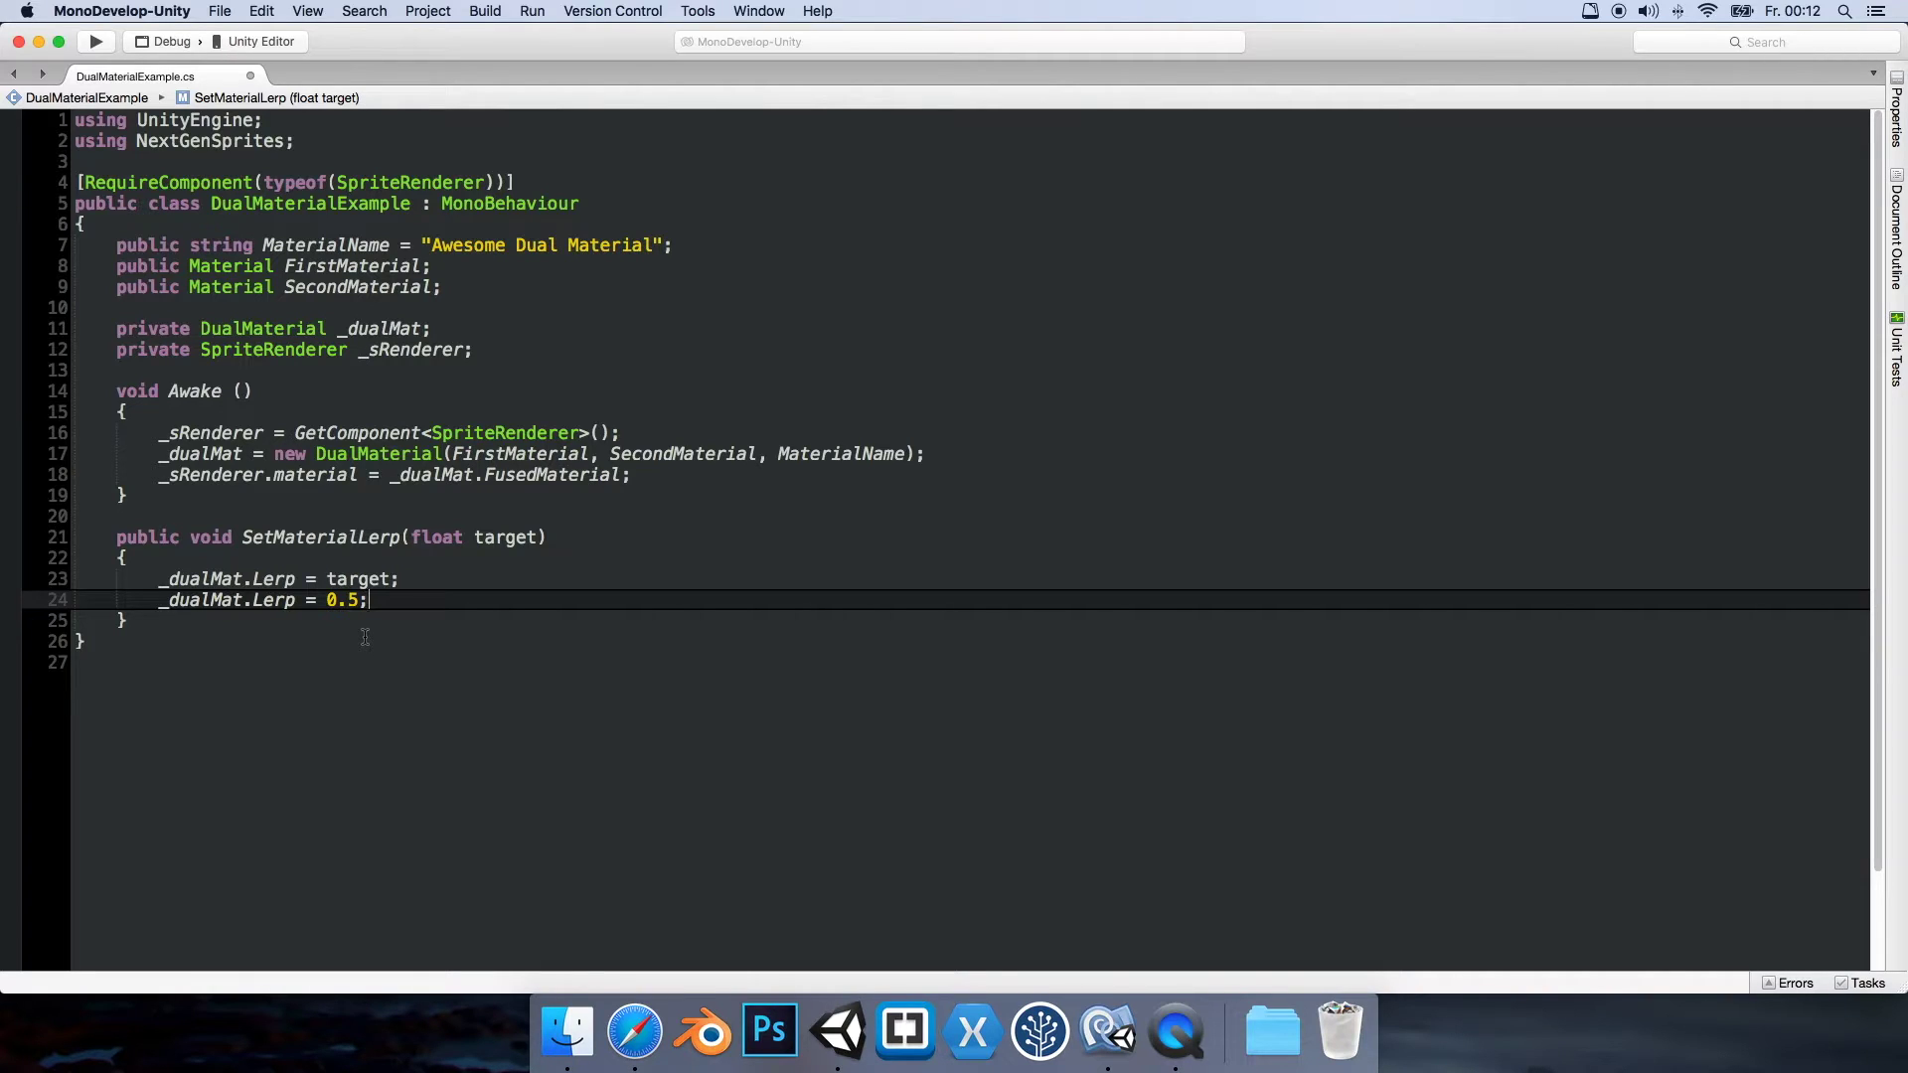
# Step: Delete the 'Lerp = 0.5' line, preview _dualMat's FusedMaterial member, and return to Unity
pyautogui.press('BackSpace')
pyautogui.press('BackSpace')
pyautogui.press('BackSpace')
pyautogui.press('BackSpace')
pyautogui.press('BackSpace')
pyautogui.press('BackSpace')
pyautogui.press('BackSpace')
pyautogui.press('BackSpace')
pyautogui.press('BackSpace')
pyautogui.press('BackSpace')
pyautogui.press('BackSpace')
pyautogui.press('BackSpace')
pyautogui.press('BackSpace')
pyautogui.press('BackSpace')
pyautogui.press('BackSpace')
pyautogui.press('BackSpace')
pyautogui.press('BackSpace')
pyautogui.press('BackSpace')
pyautogui.press('BackSpace')
pyautogui.press('BackSpace')
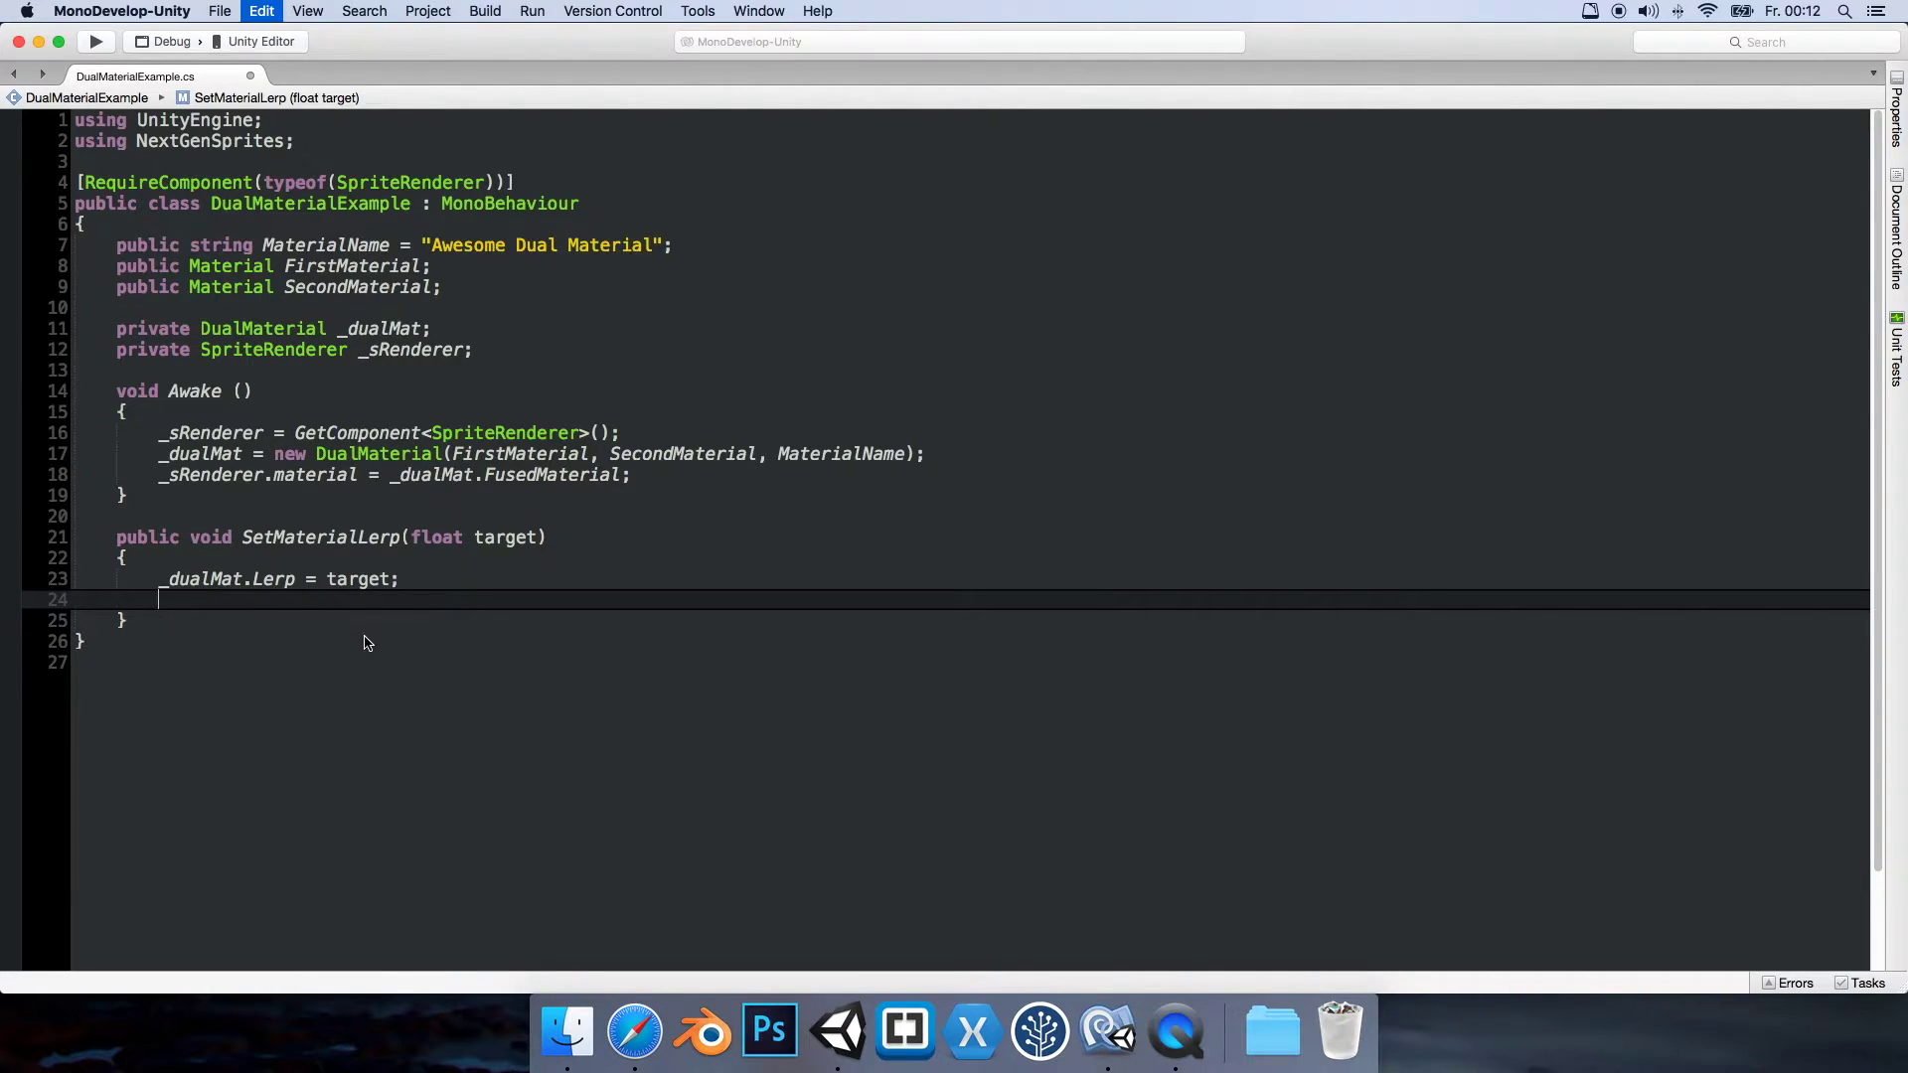
pyautogui.press('BackSpace')
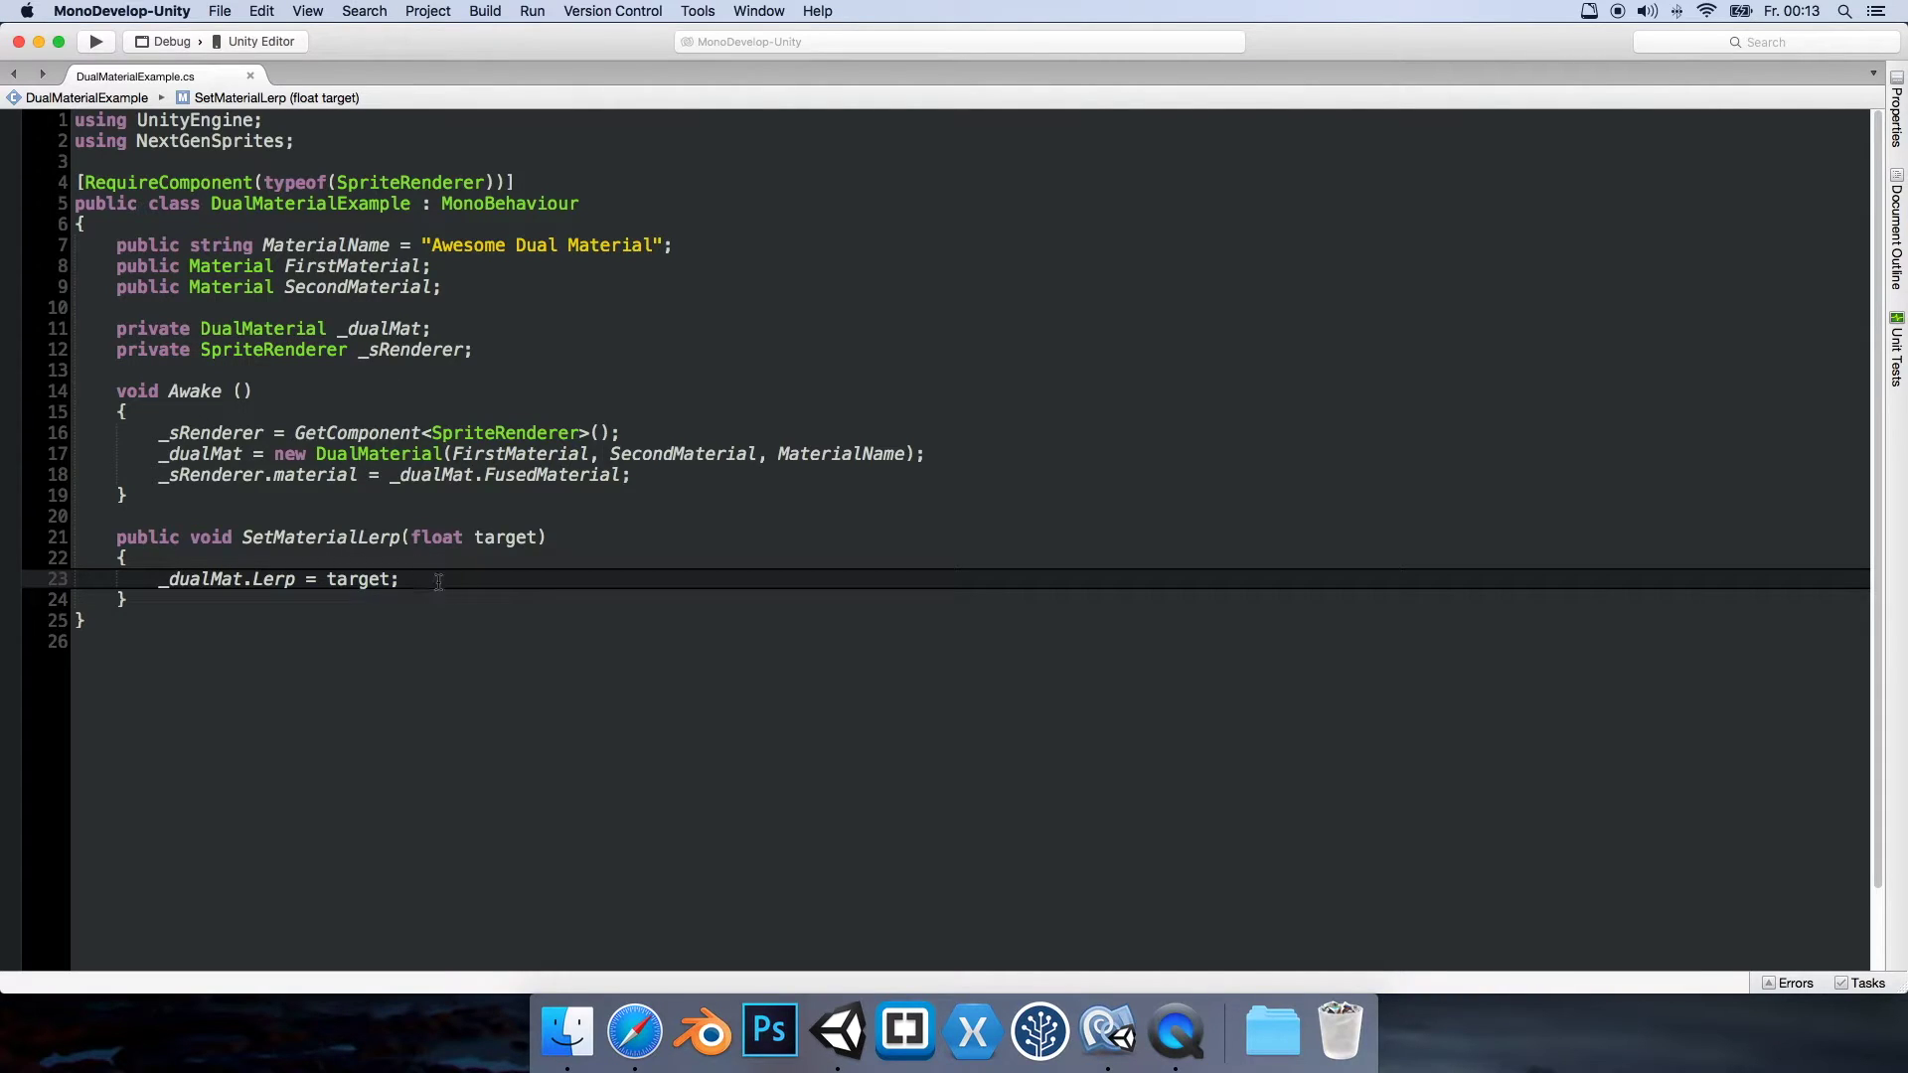
pyautogui.press('Return')
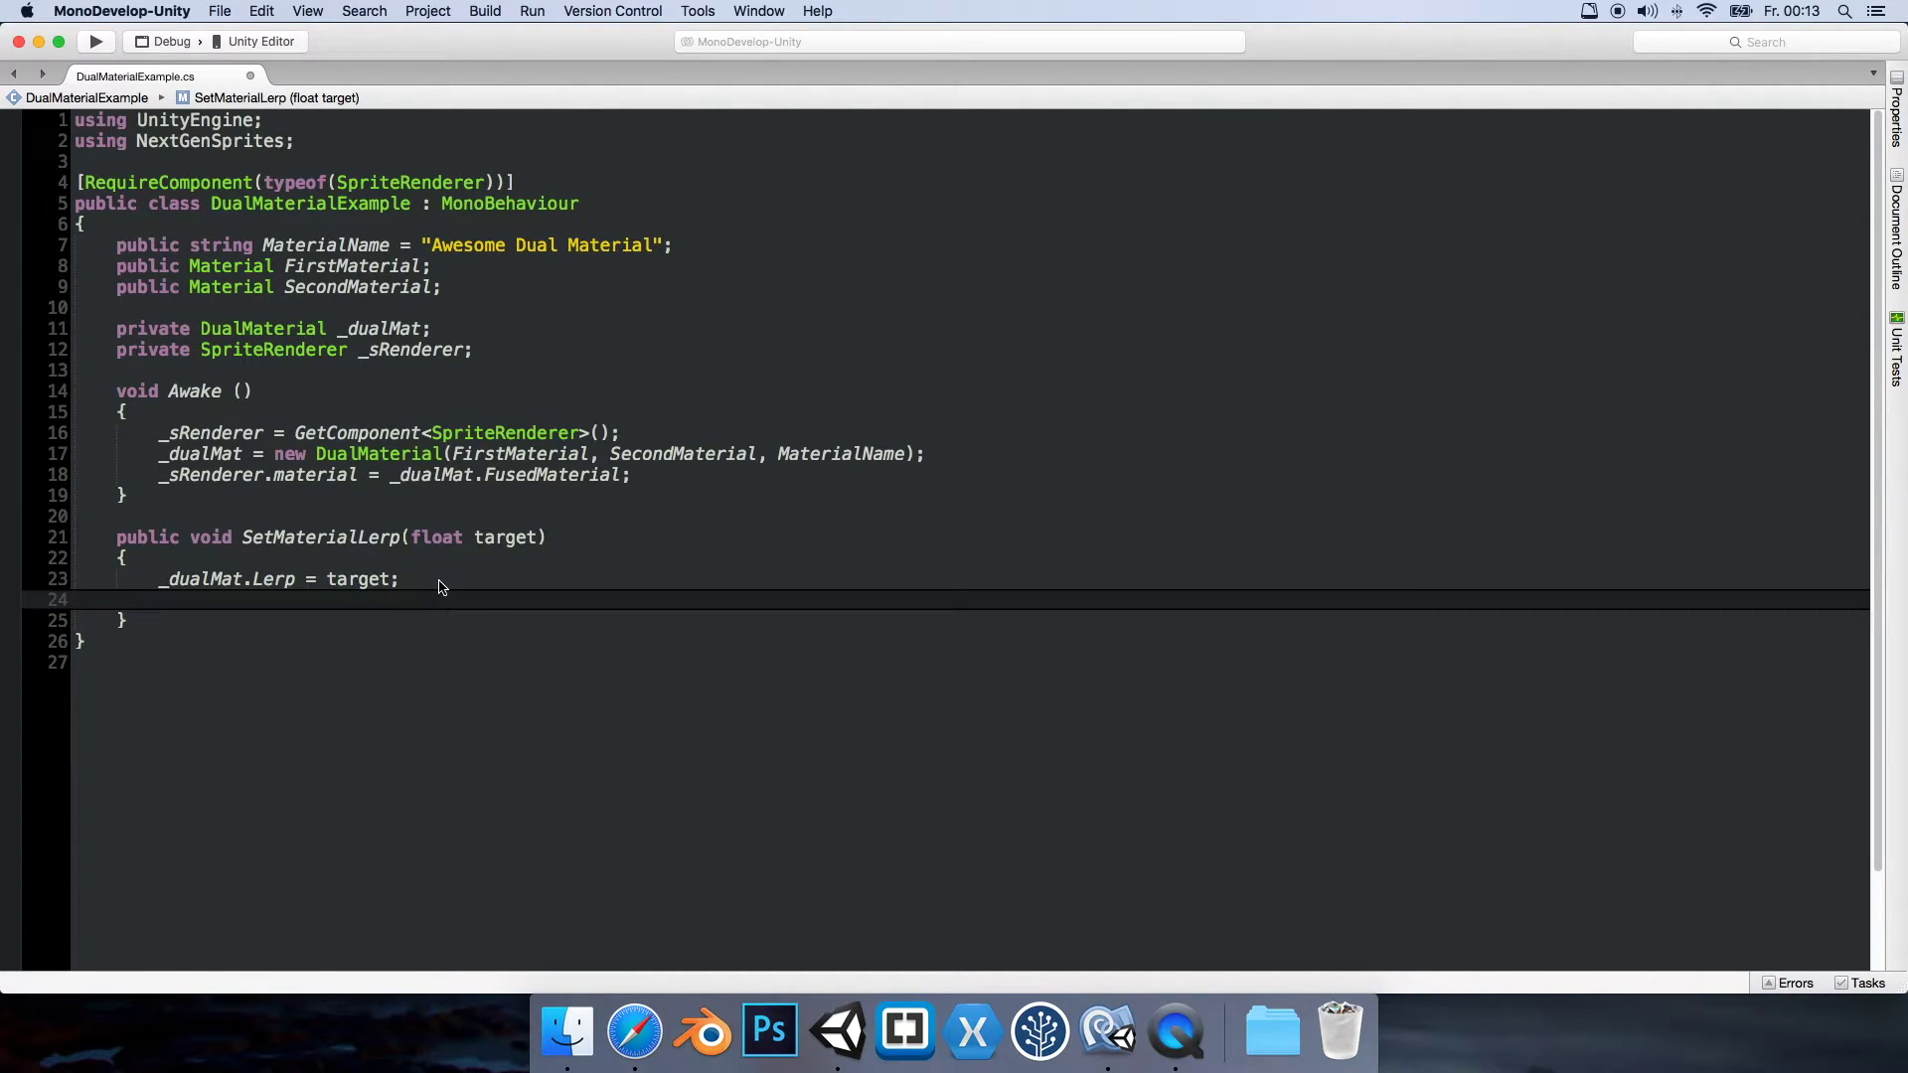
pyautogui.write('_dualMat.')
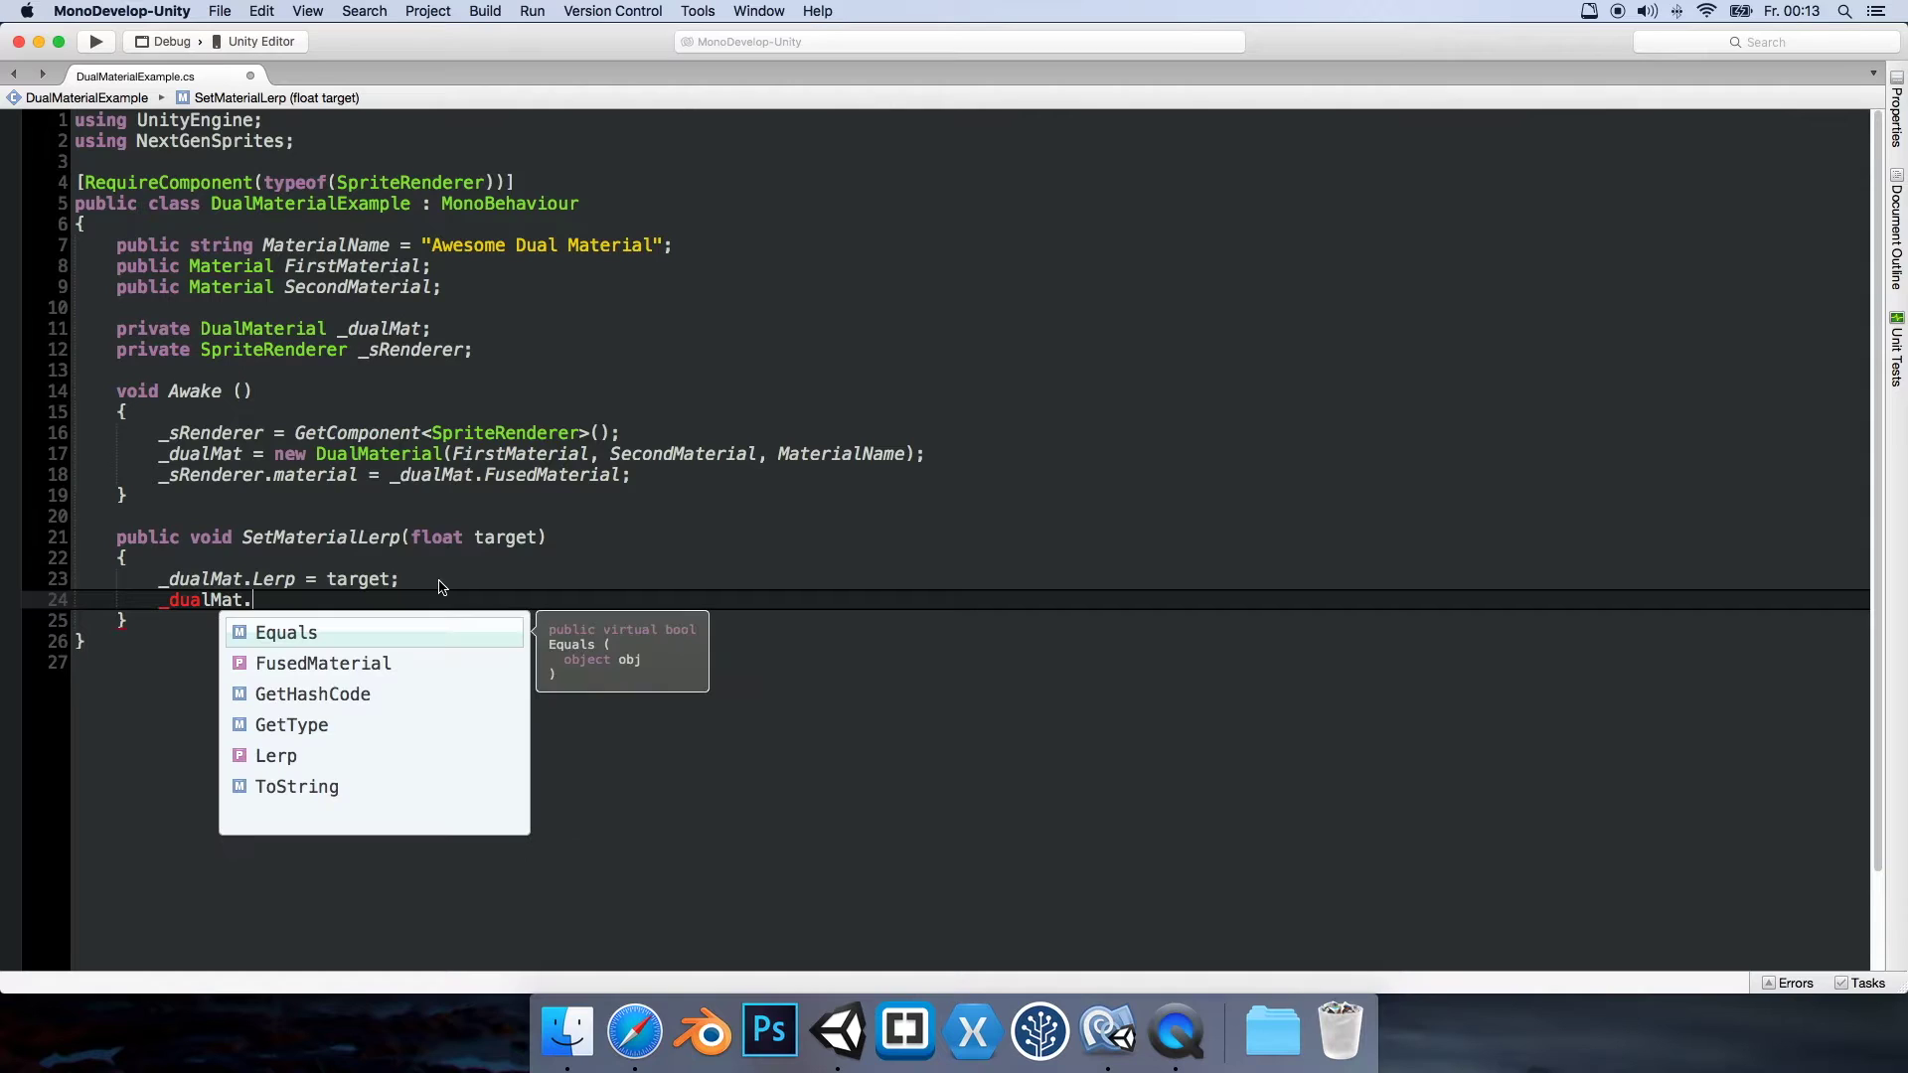
pyautogui.press('Down')
pyautogui.press('Down')
pyautogui.press('Up')
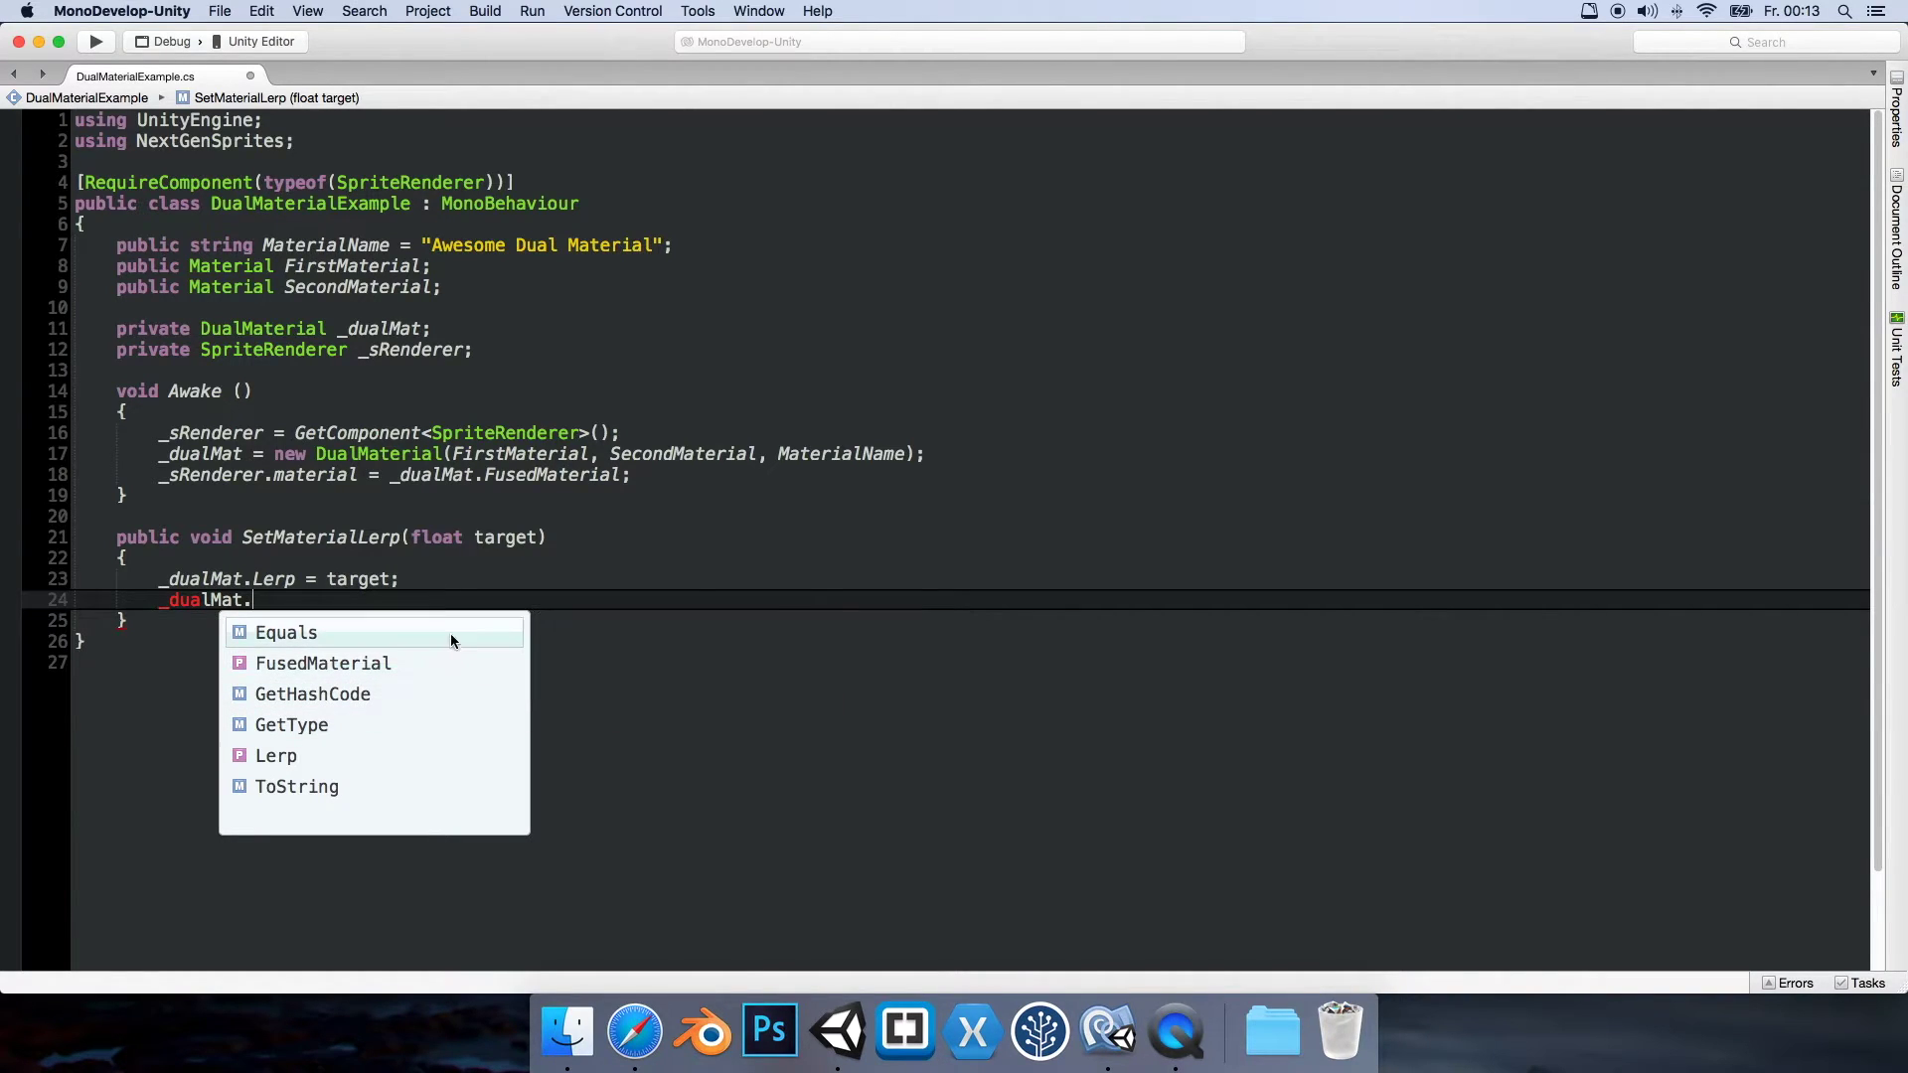
pyautogui.click(374, 662)
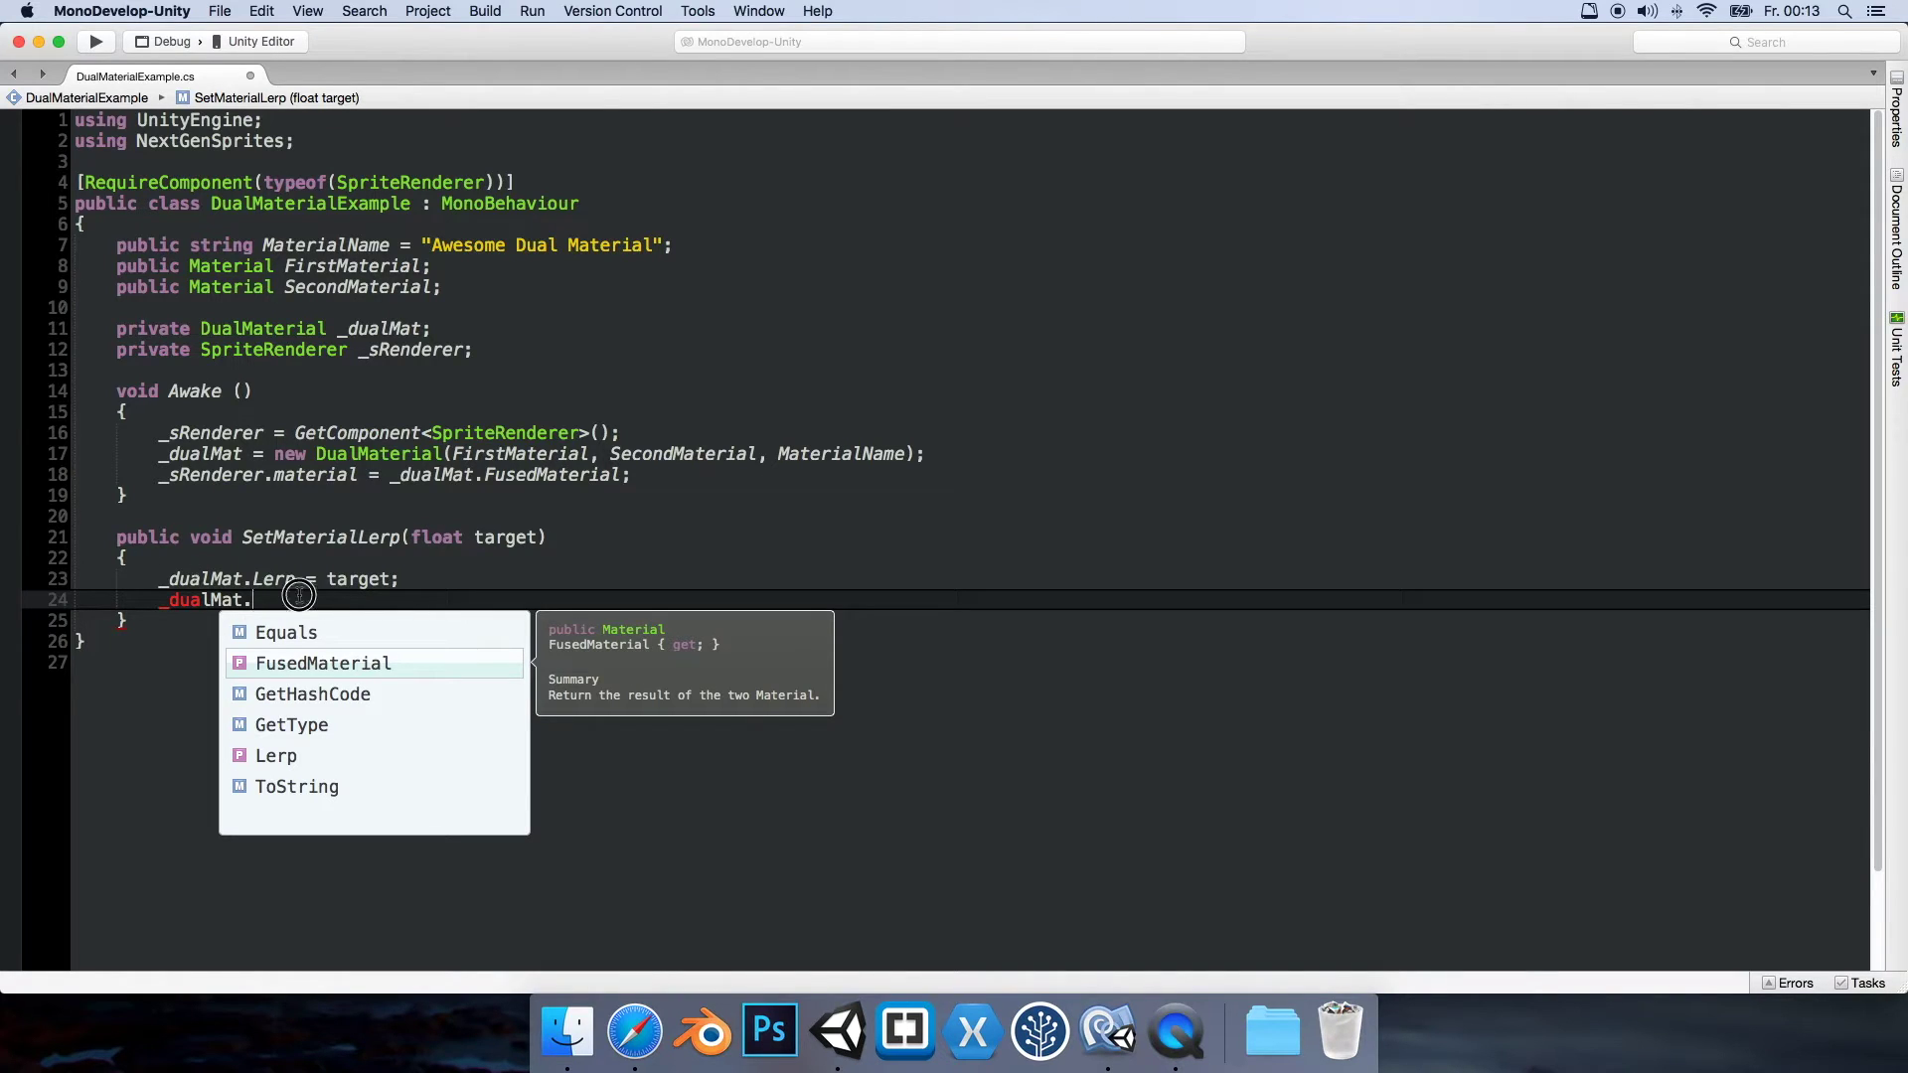
pyautogui.press('BackSpace')
pyautogui.press('BackSpace')
pyautogui.press('BackSpace')
pyautogui.press('BackSpace')
pyautogui.press('BackSpace')
pyautogui.press('BackSpace')
pyautogui.press('BackSpace')
pyautogui.press('BackSpace')
pyautogui.press('BackSpace')
pyautogui.press('BackSpace')
pyautogui.press('BackSpace')
pyautogui.press('BackSpace')
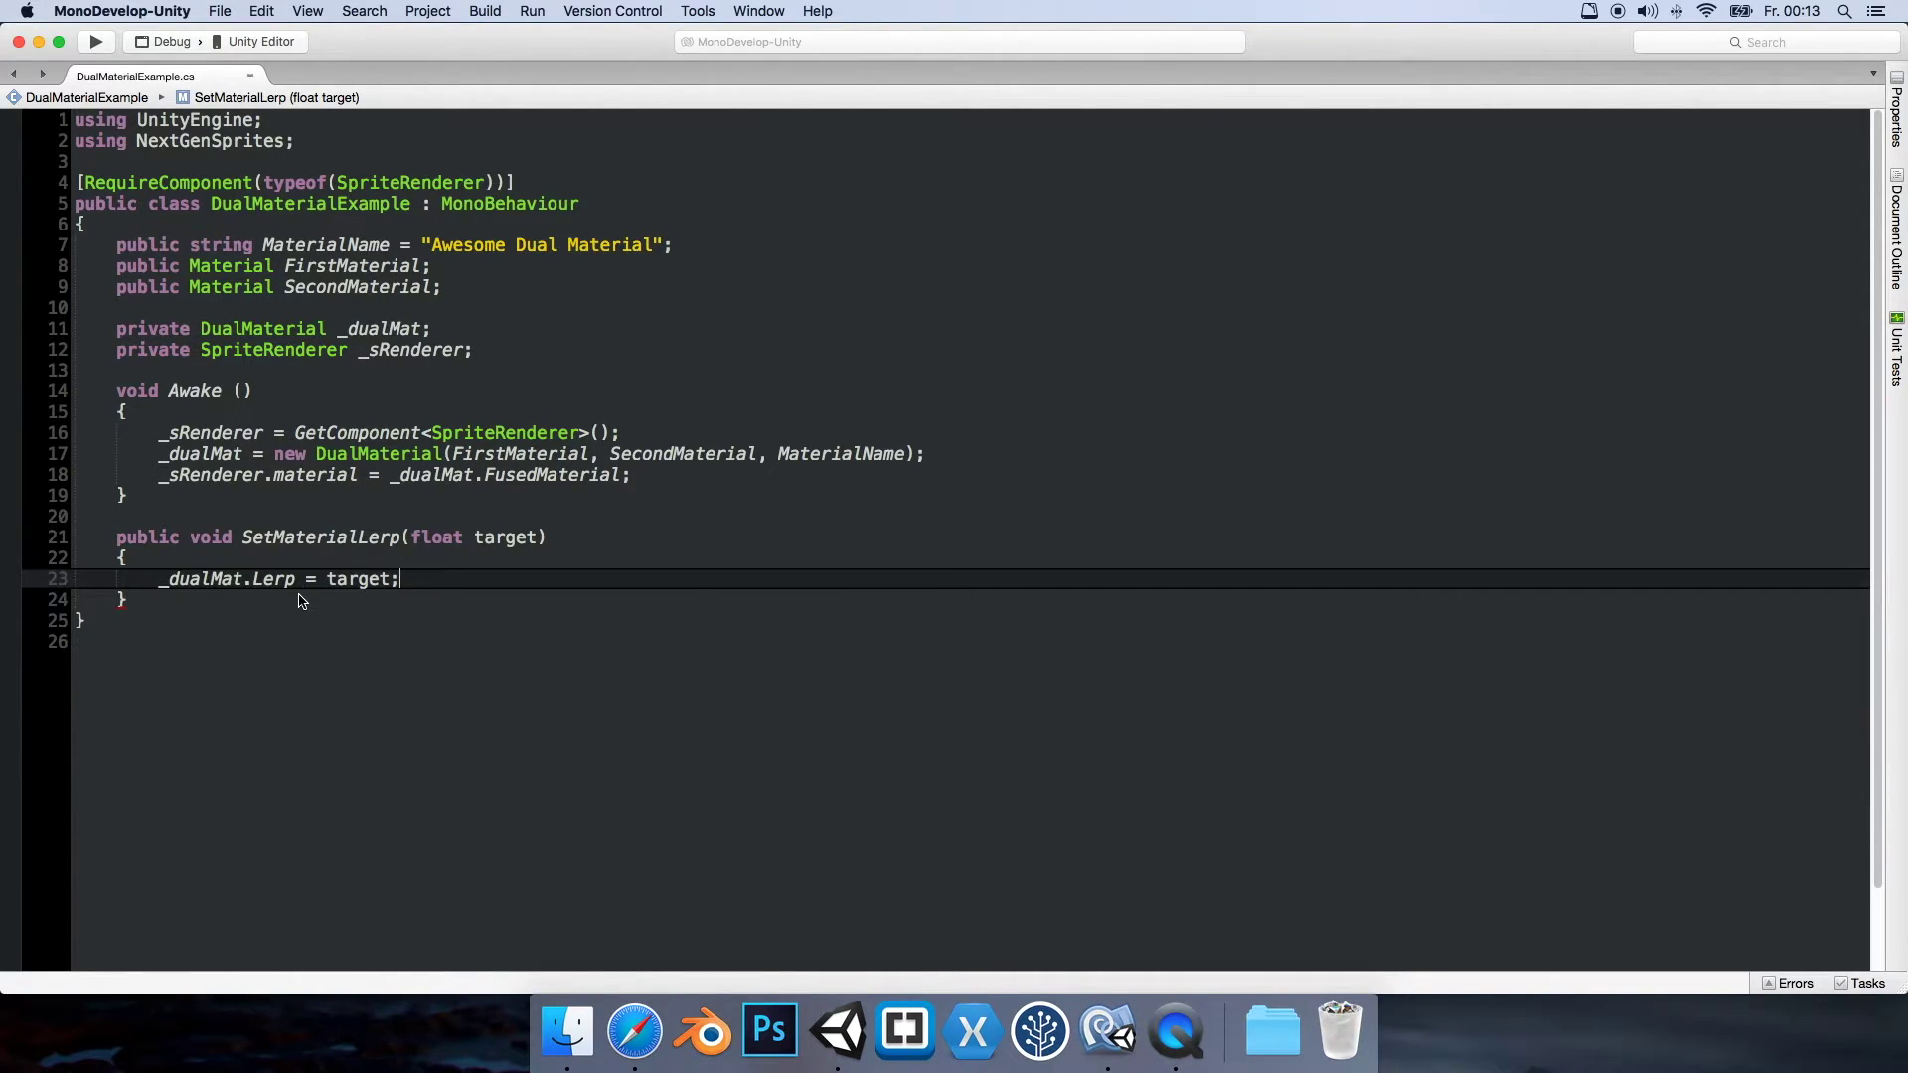
pyautogui.press('super+Tab')
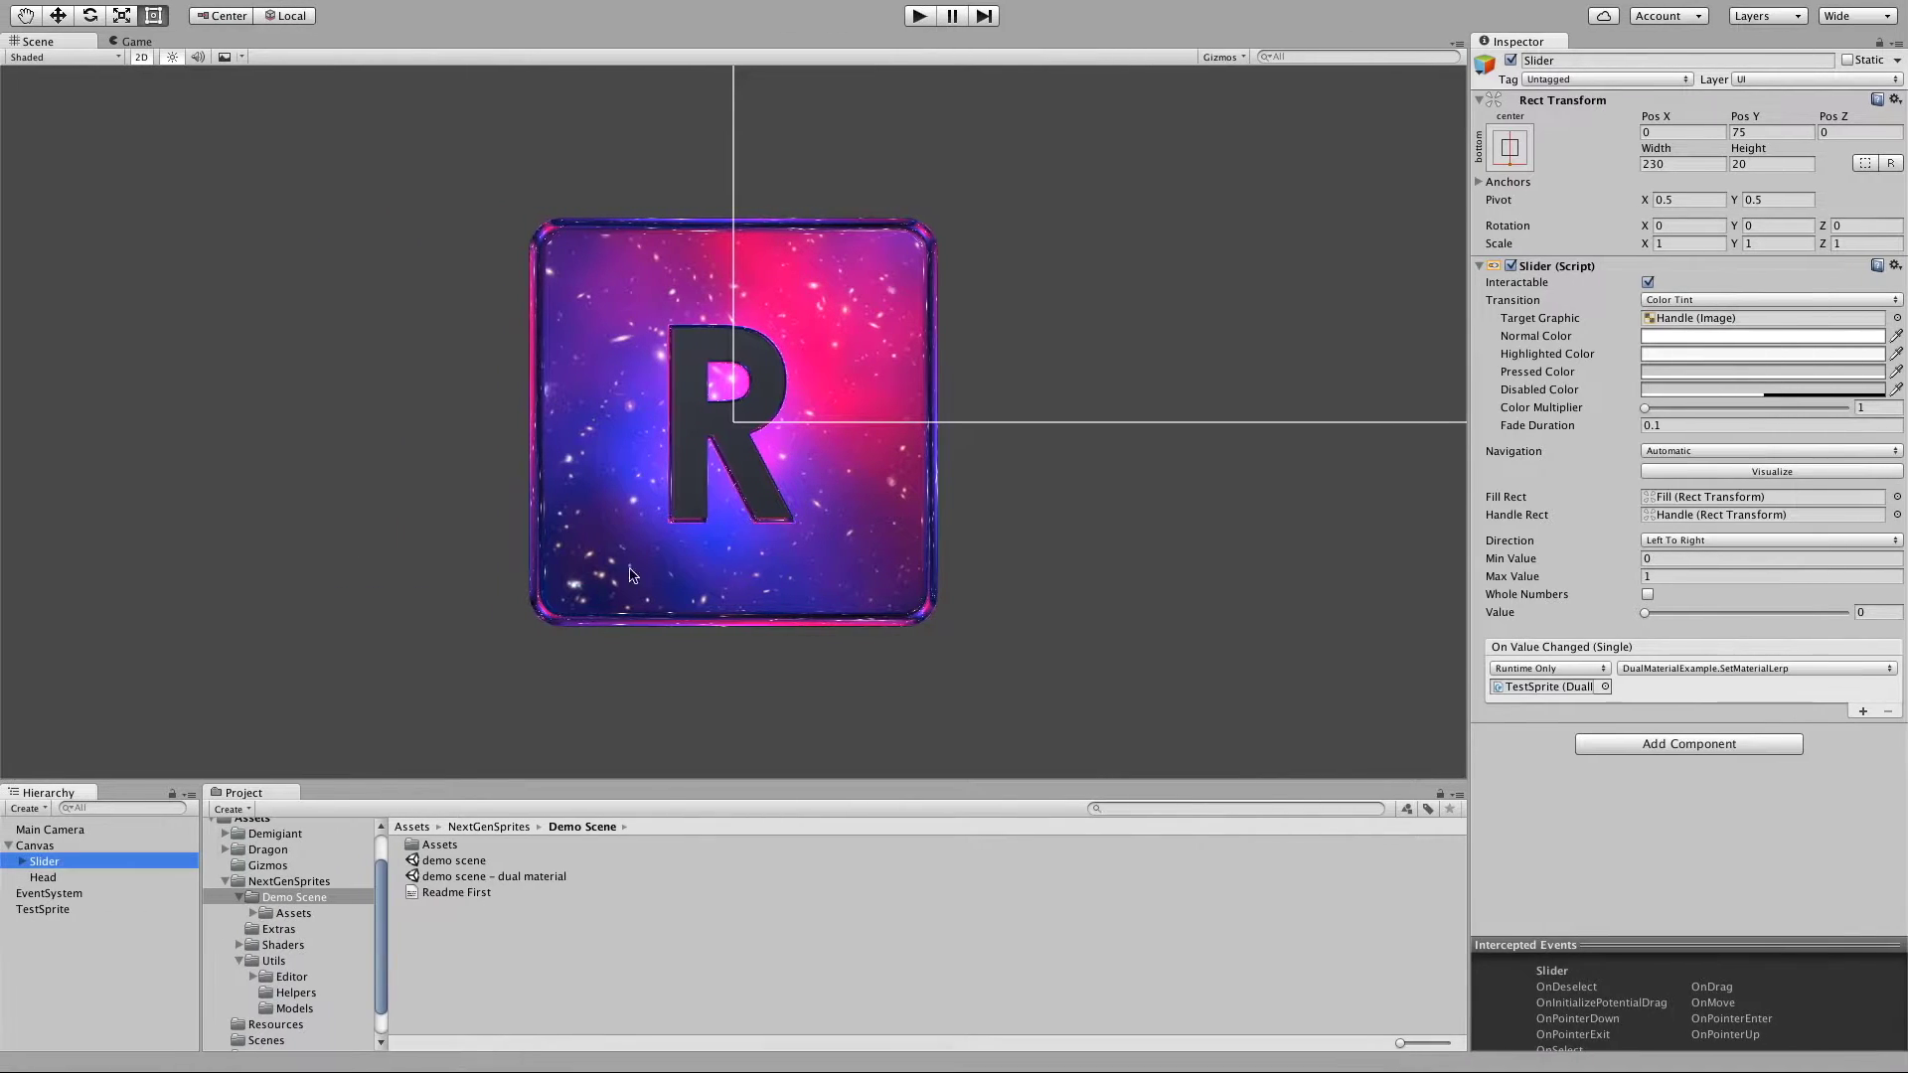
# Step: Open TestSprite's second material mat_icon_reflec_dual2 and set its Tint to black
pyautogui.click(630, 574)
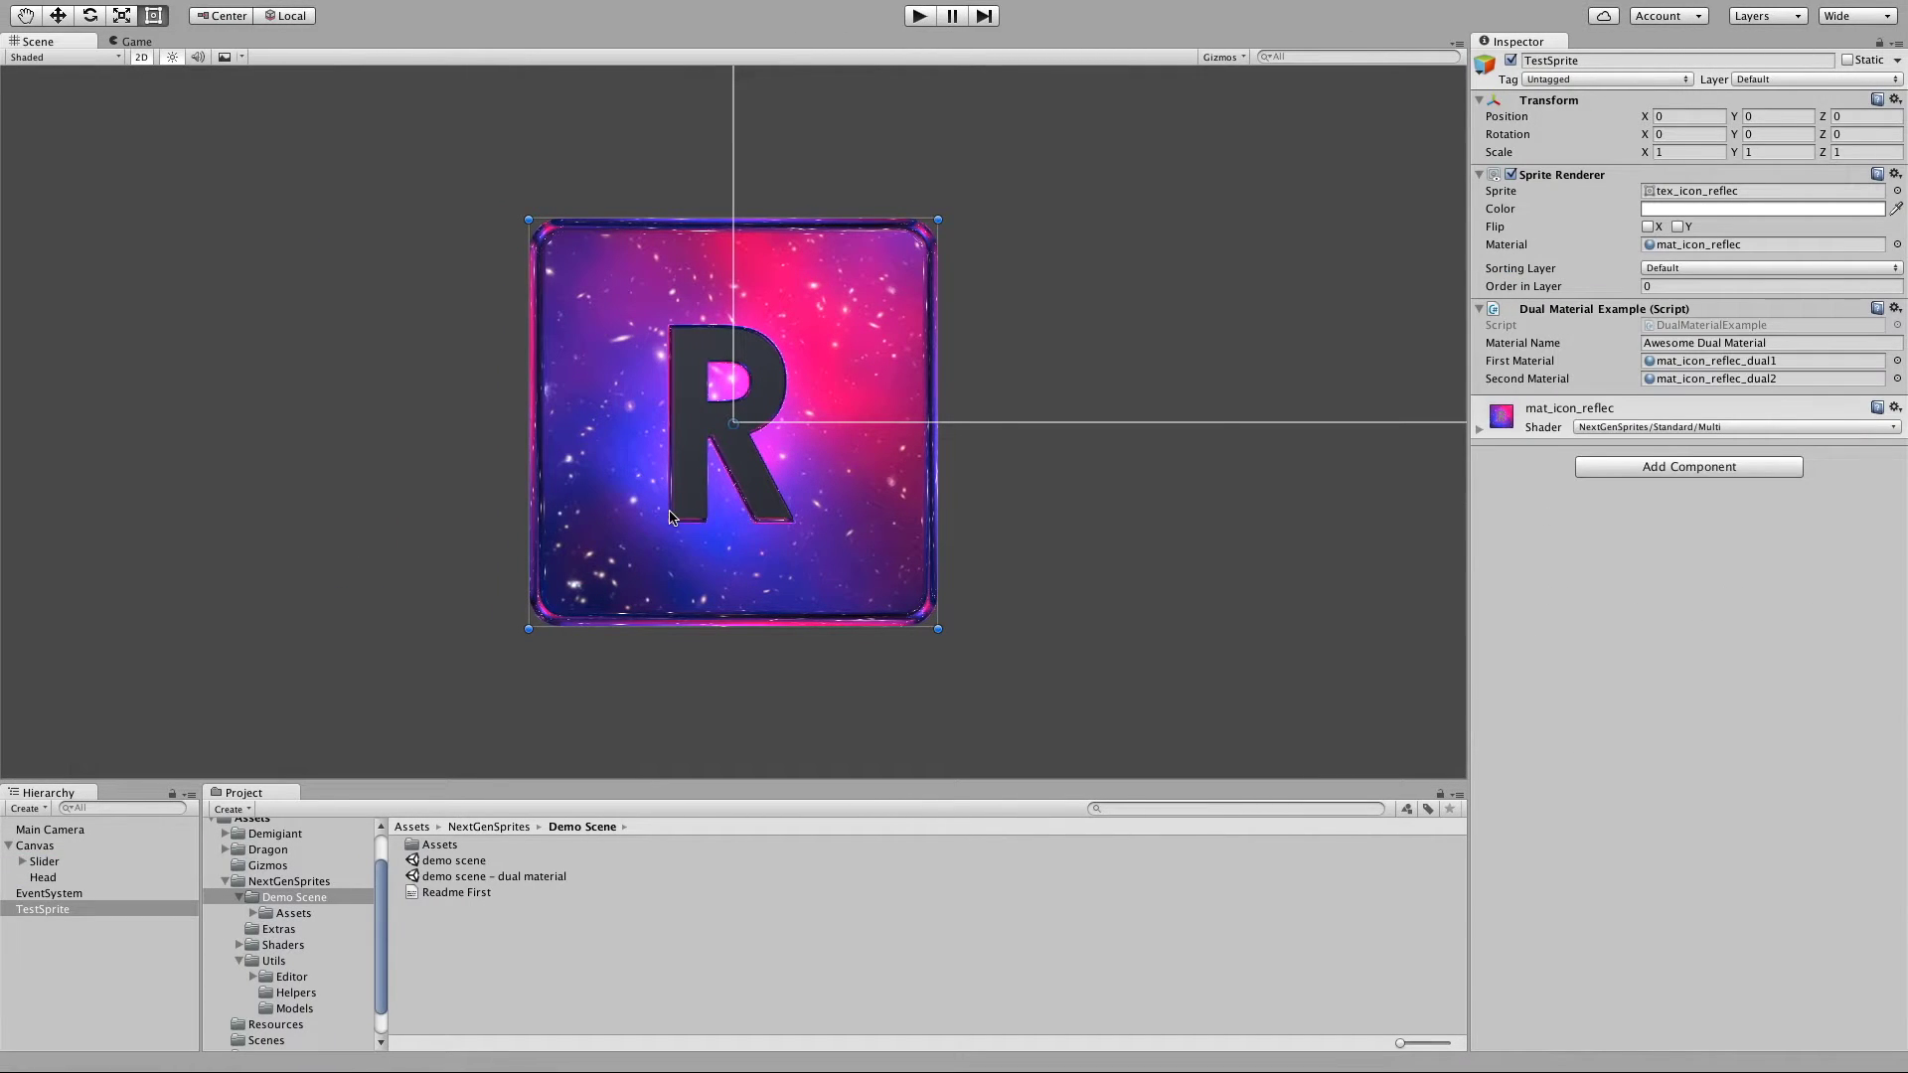
pyautogui.click(1683, 381)
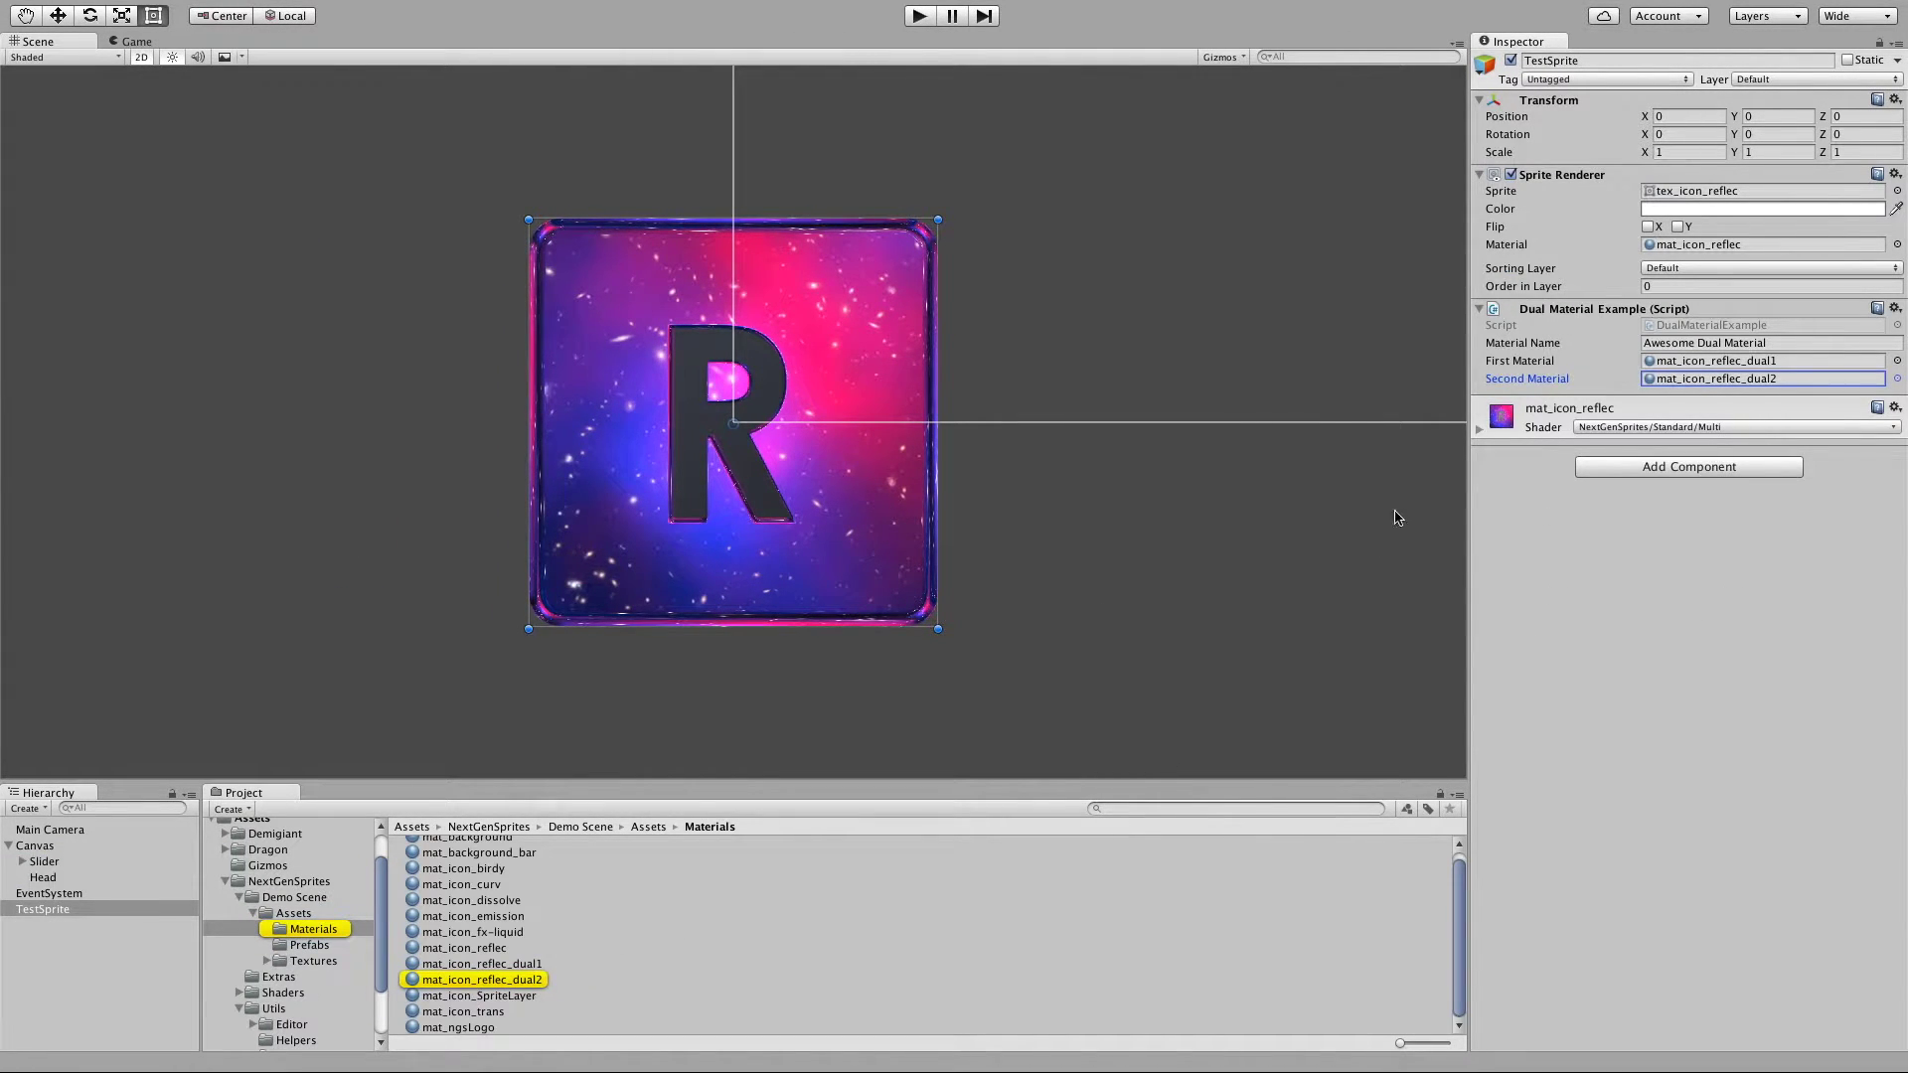
pyautogui.click(465, 982)
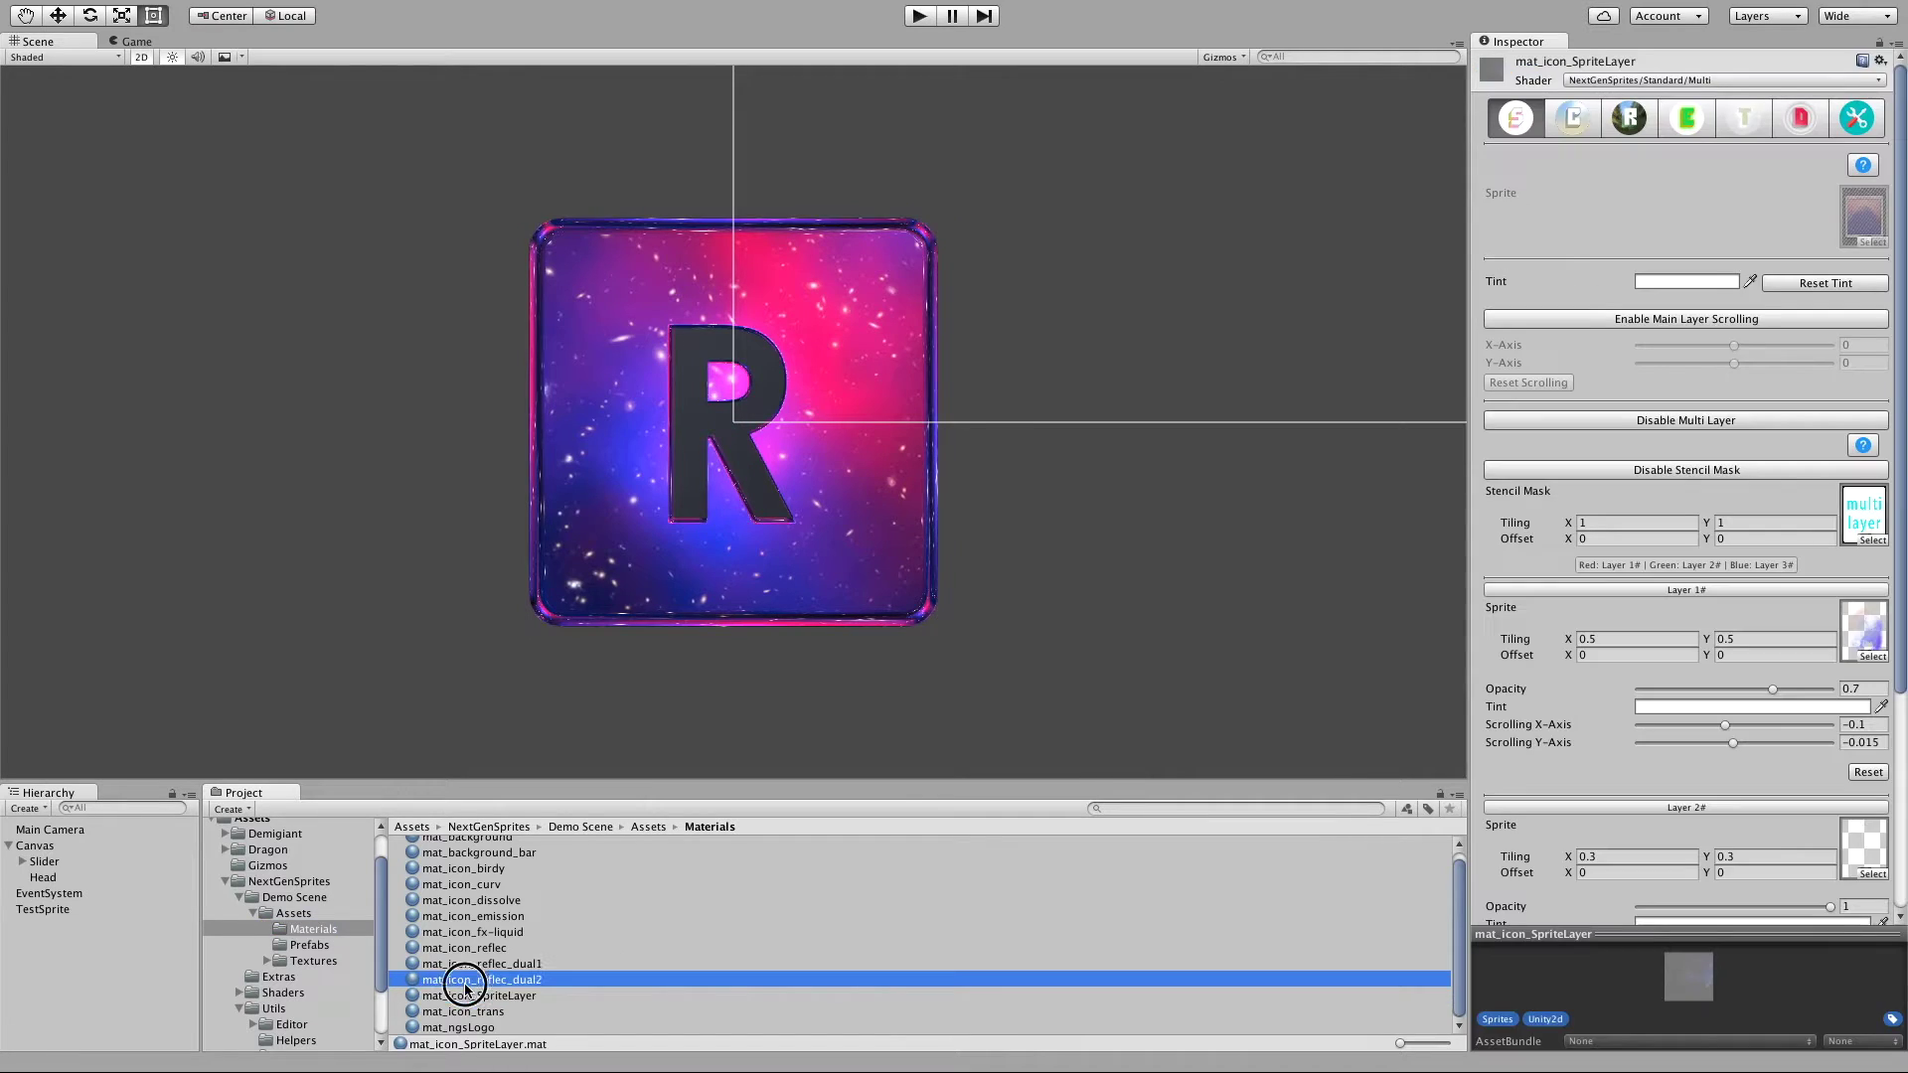
pyautogui.click(1663, 130)
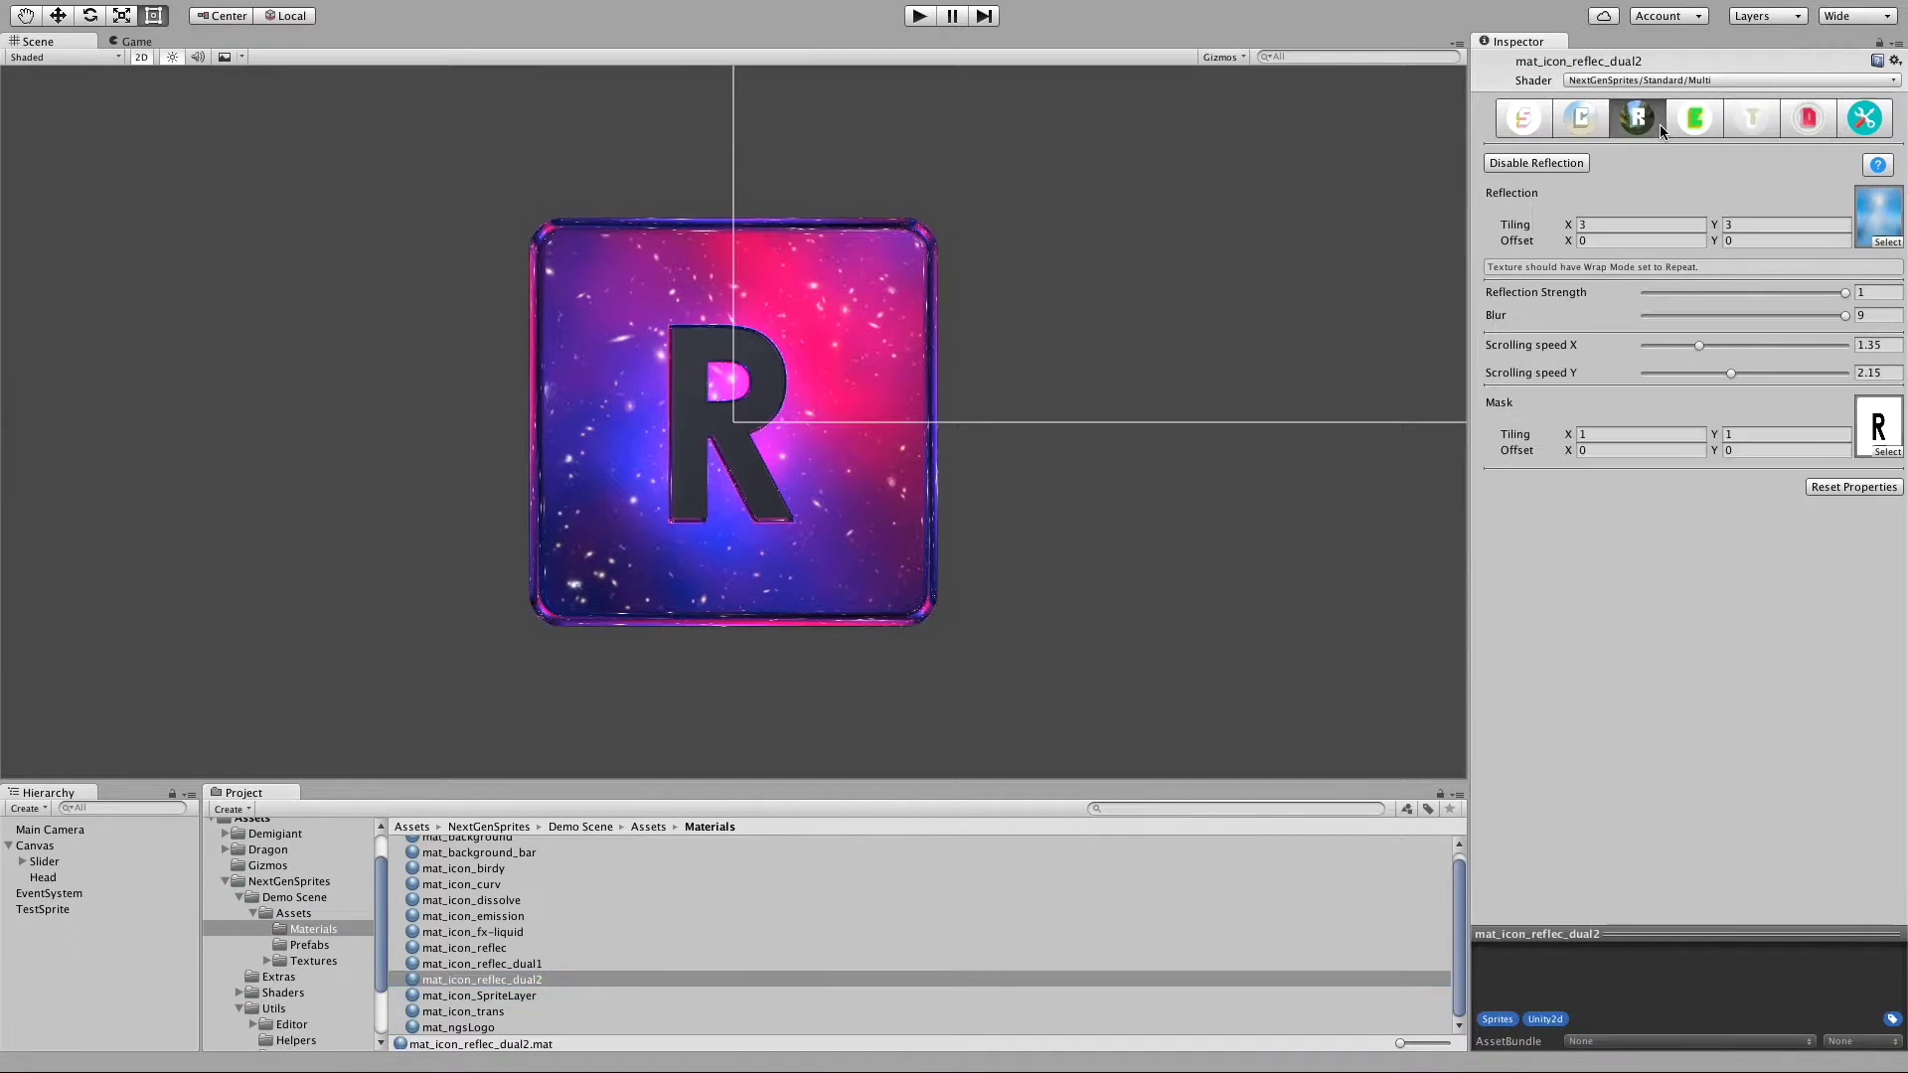
pyautogui.click(1537, 132)
pyautogui.click(1689, 281)
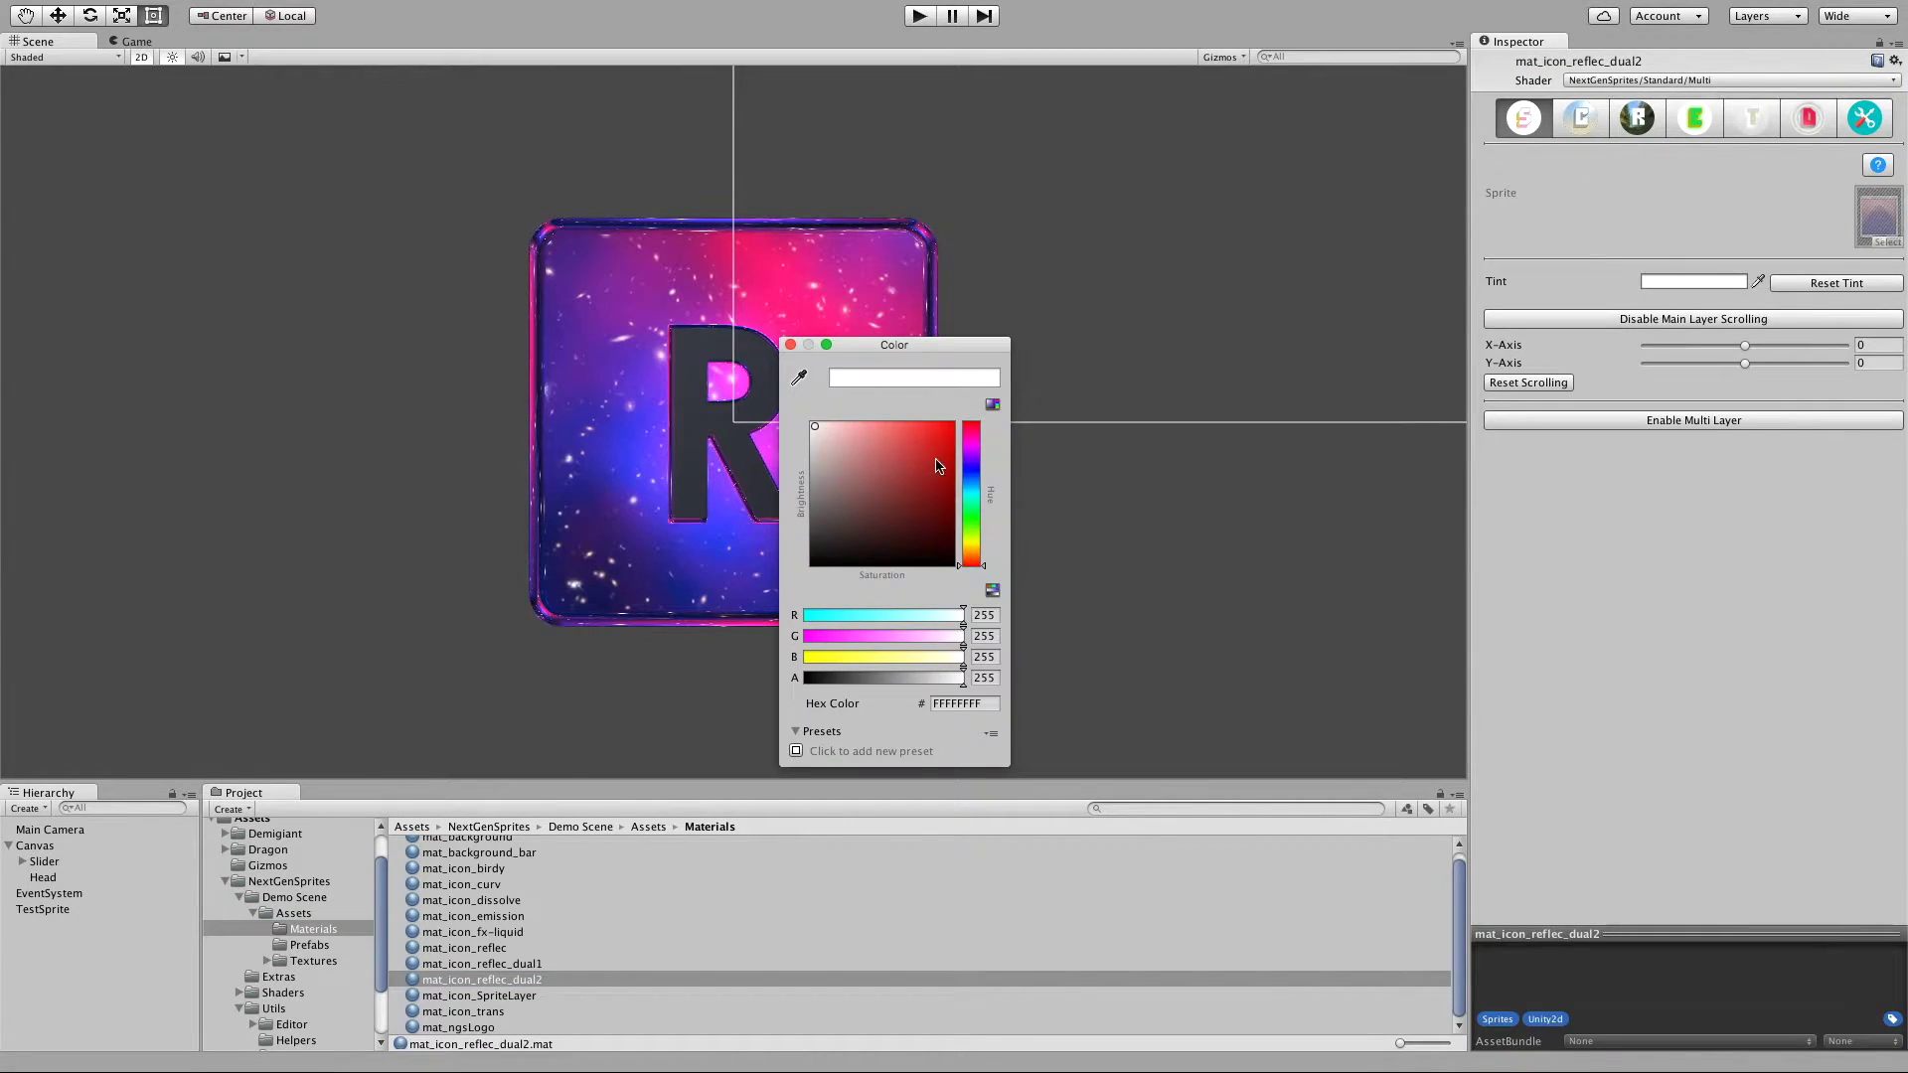
pyautogui.moveTo(932, 456); pyautogui.dragTo(792, 579)
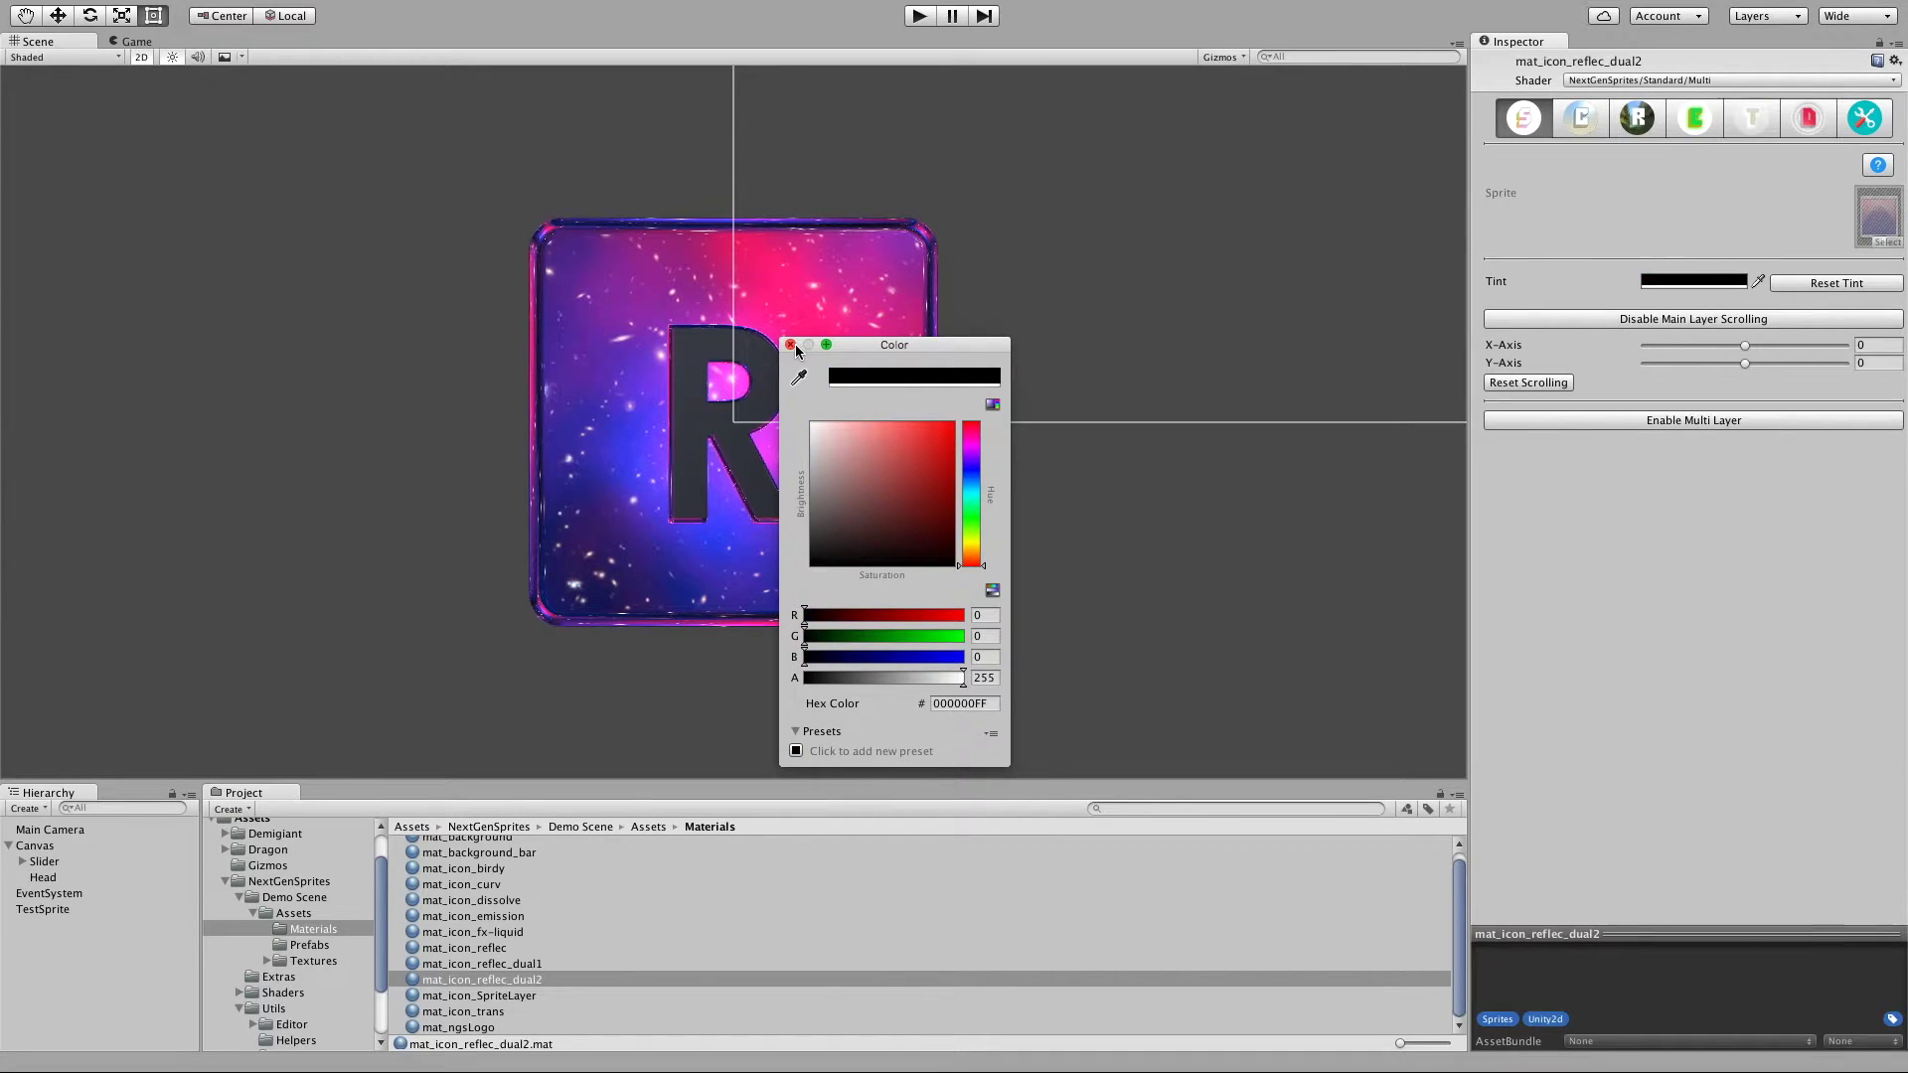
pyautogui.click(791, 346)
# Step: Play the scene and move the slider to preview the black-tinted material lerp
pyautogui.click(919, 16)
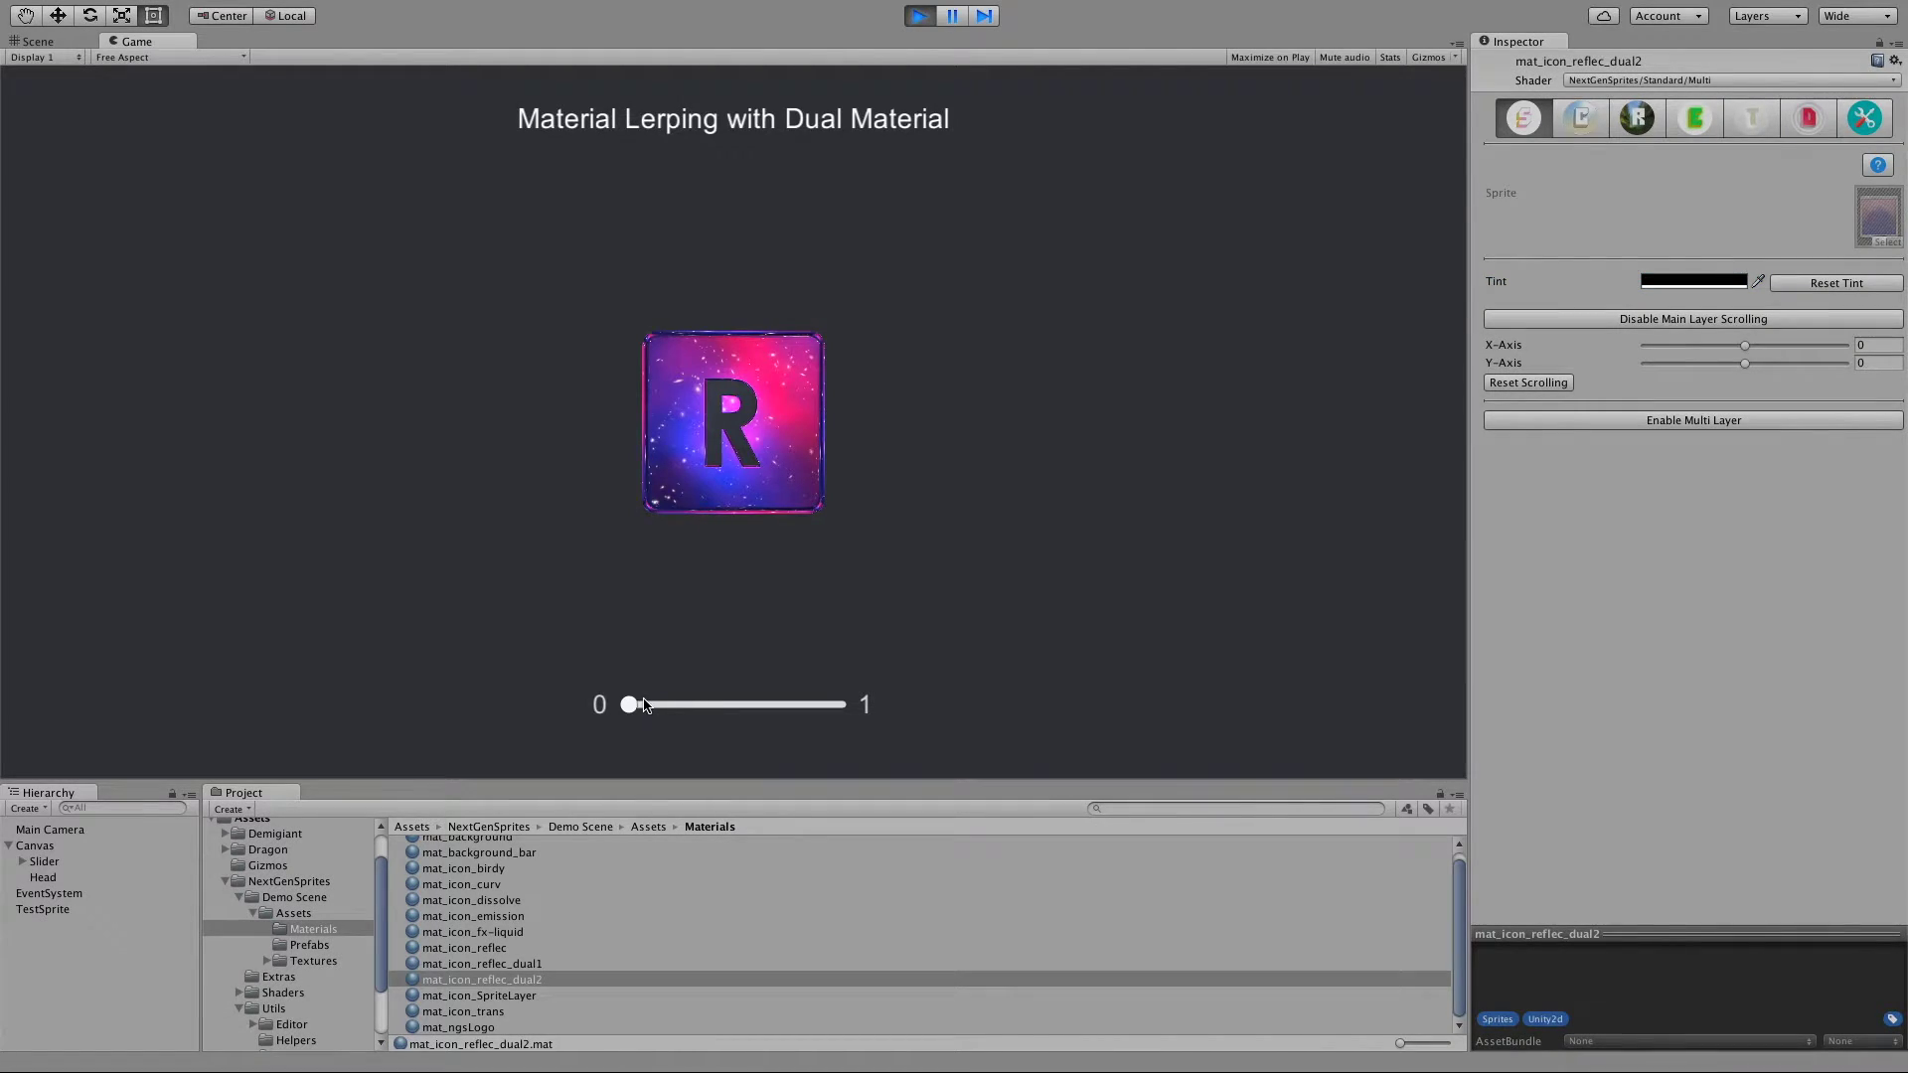
pyautogui.moveTo(643, 704)
pyautogui.mouseDown()
pyautogui.moveTo(758, 704)
pyautogui.moveTo(618, 704)
pyautogui.mouseUp()
pyautogui.click(919, 16)
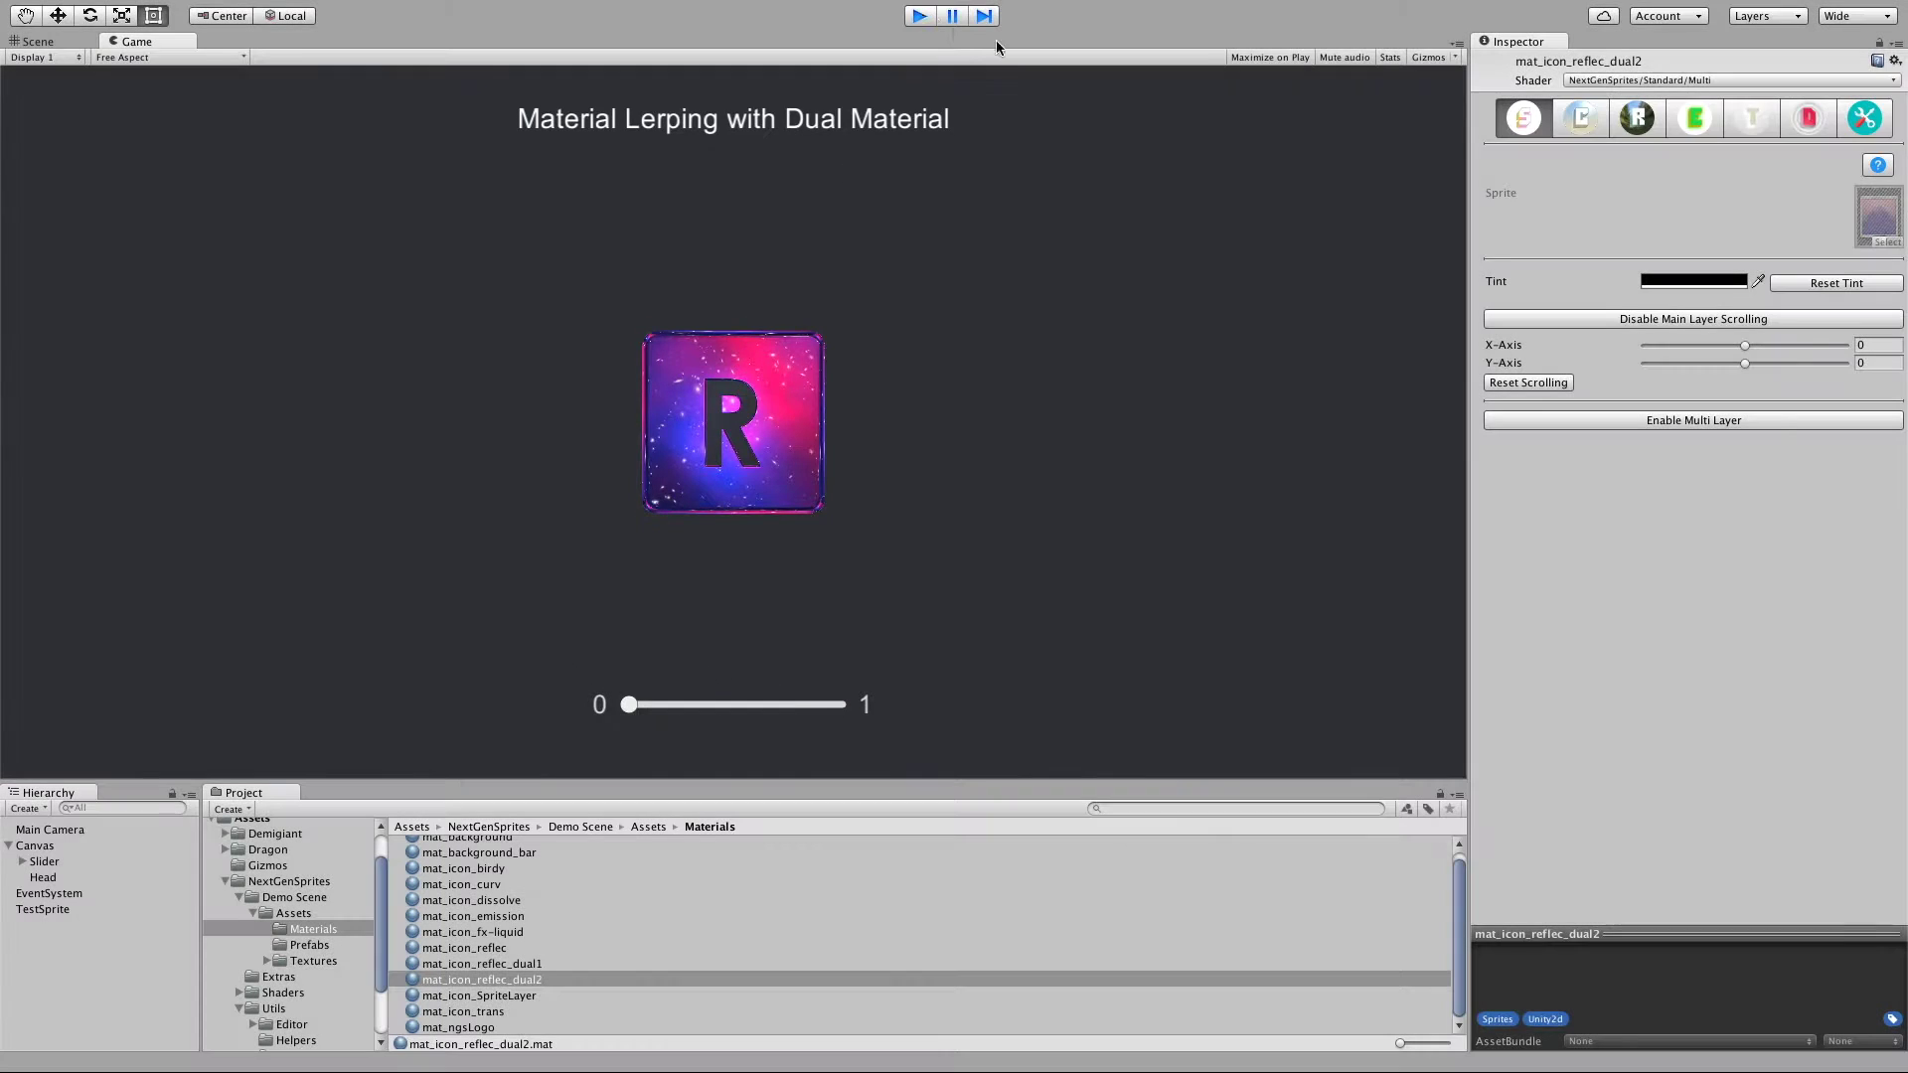
# Step: Set the material's Reflection Strength to 0 and preview the lerp again in play mode
pyautogui.click(1697, 127)
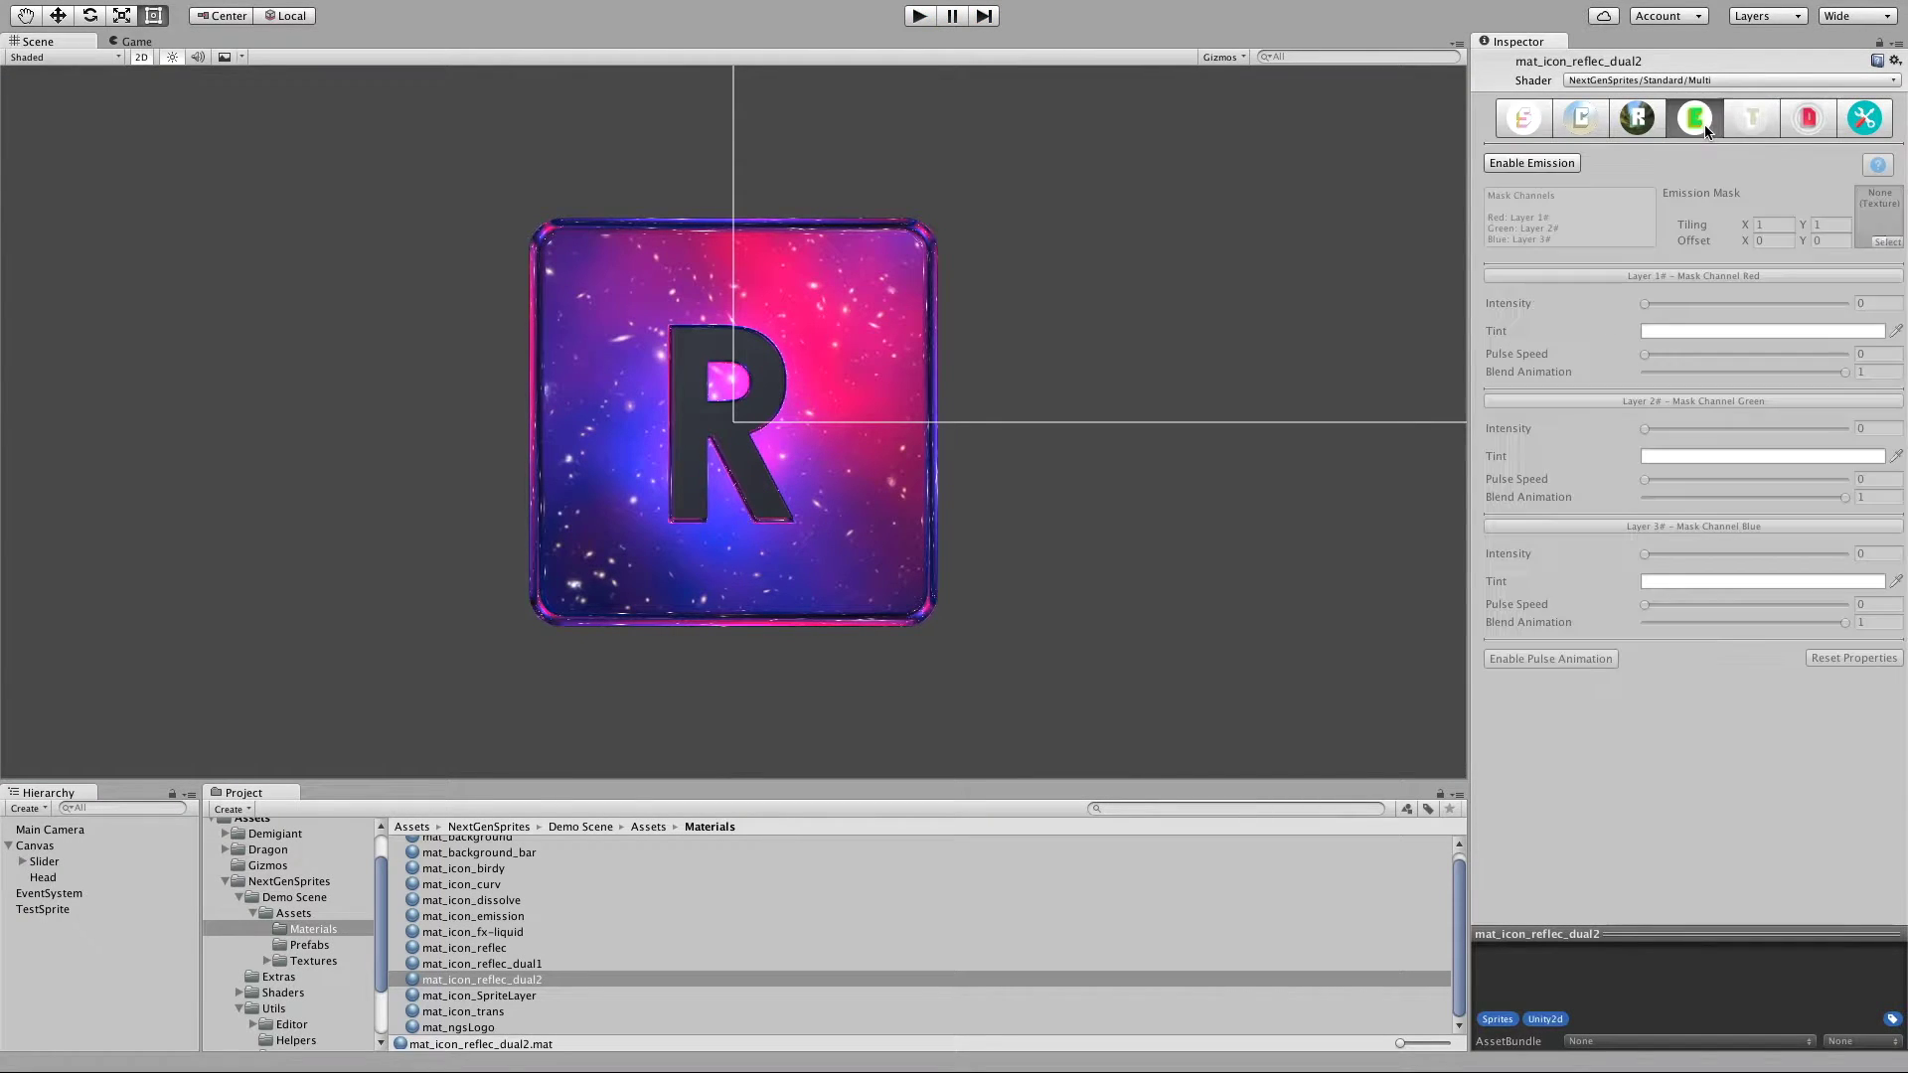
pyautogui.click(1616, 120)
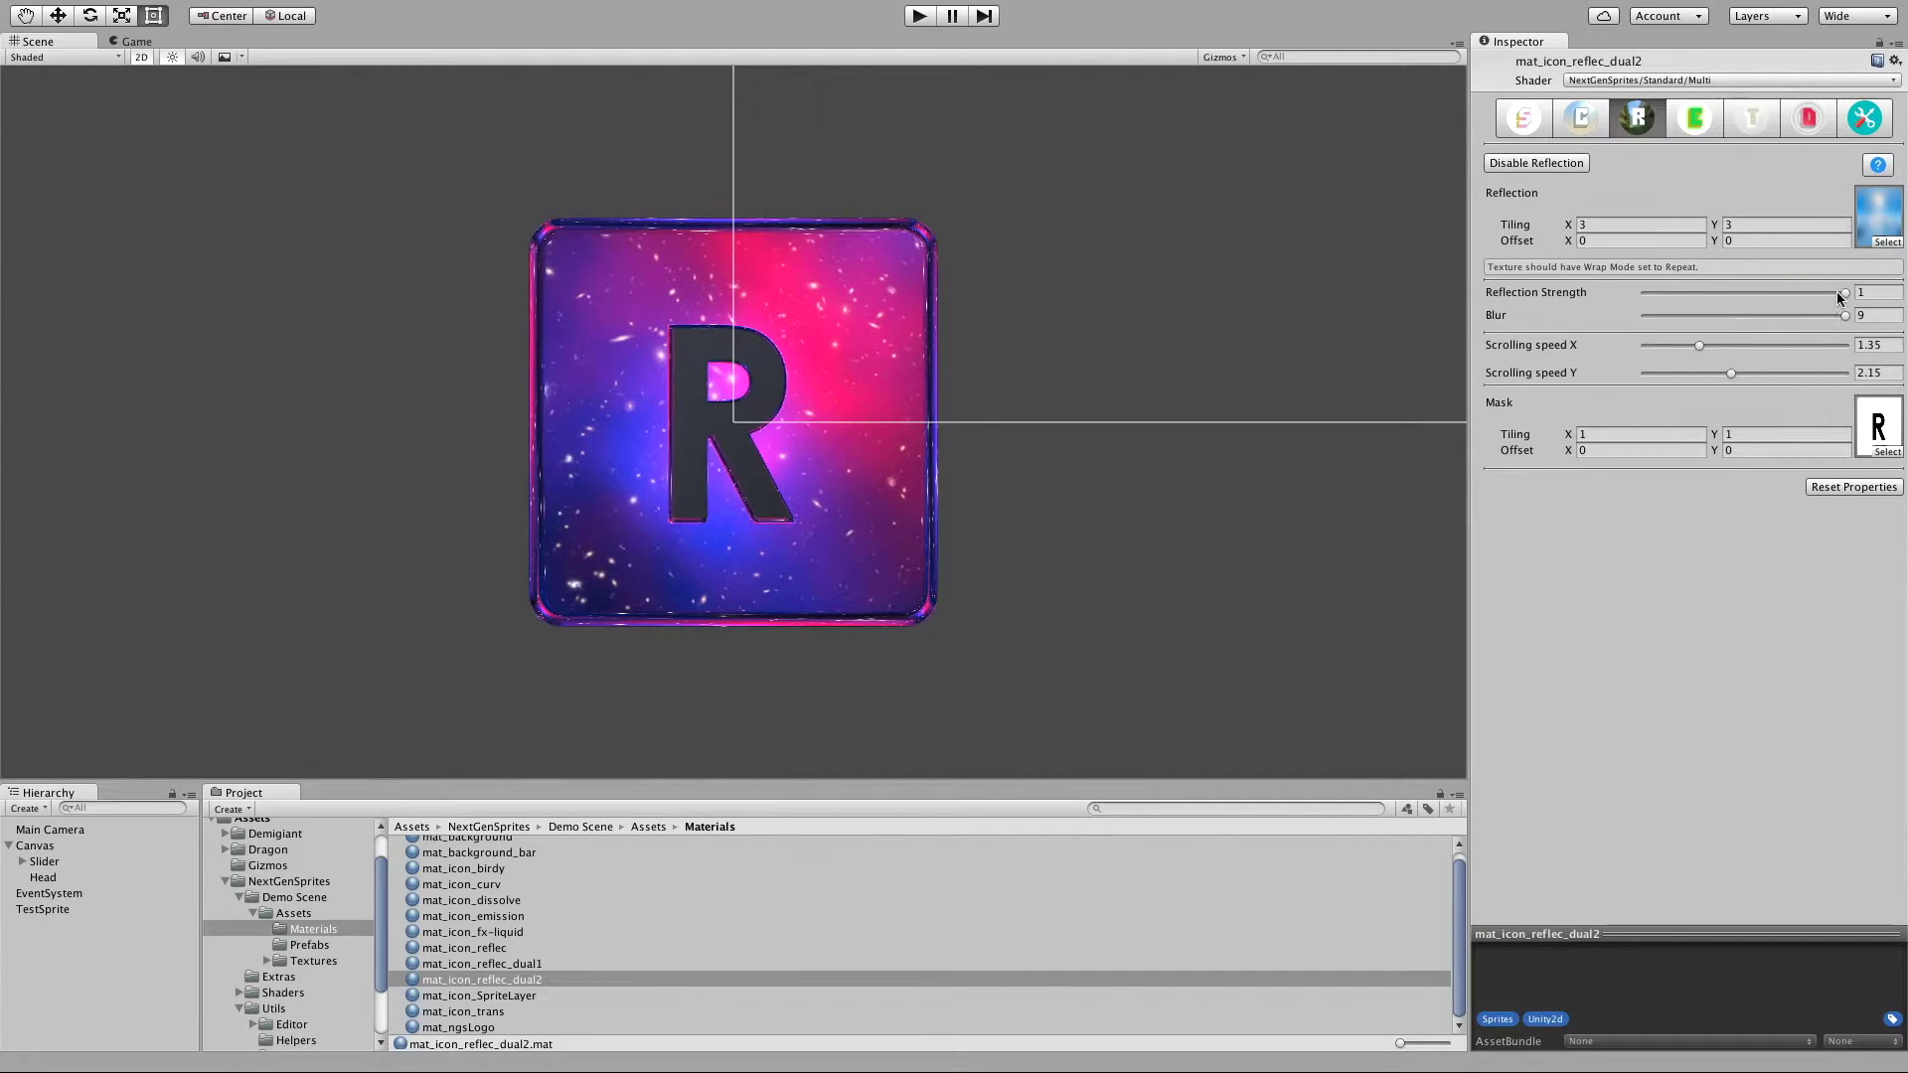
pyautogui.moveTo(1845, 294); pyautogui.dragTo(1478, 298)
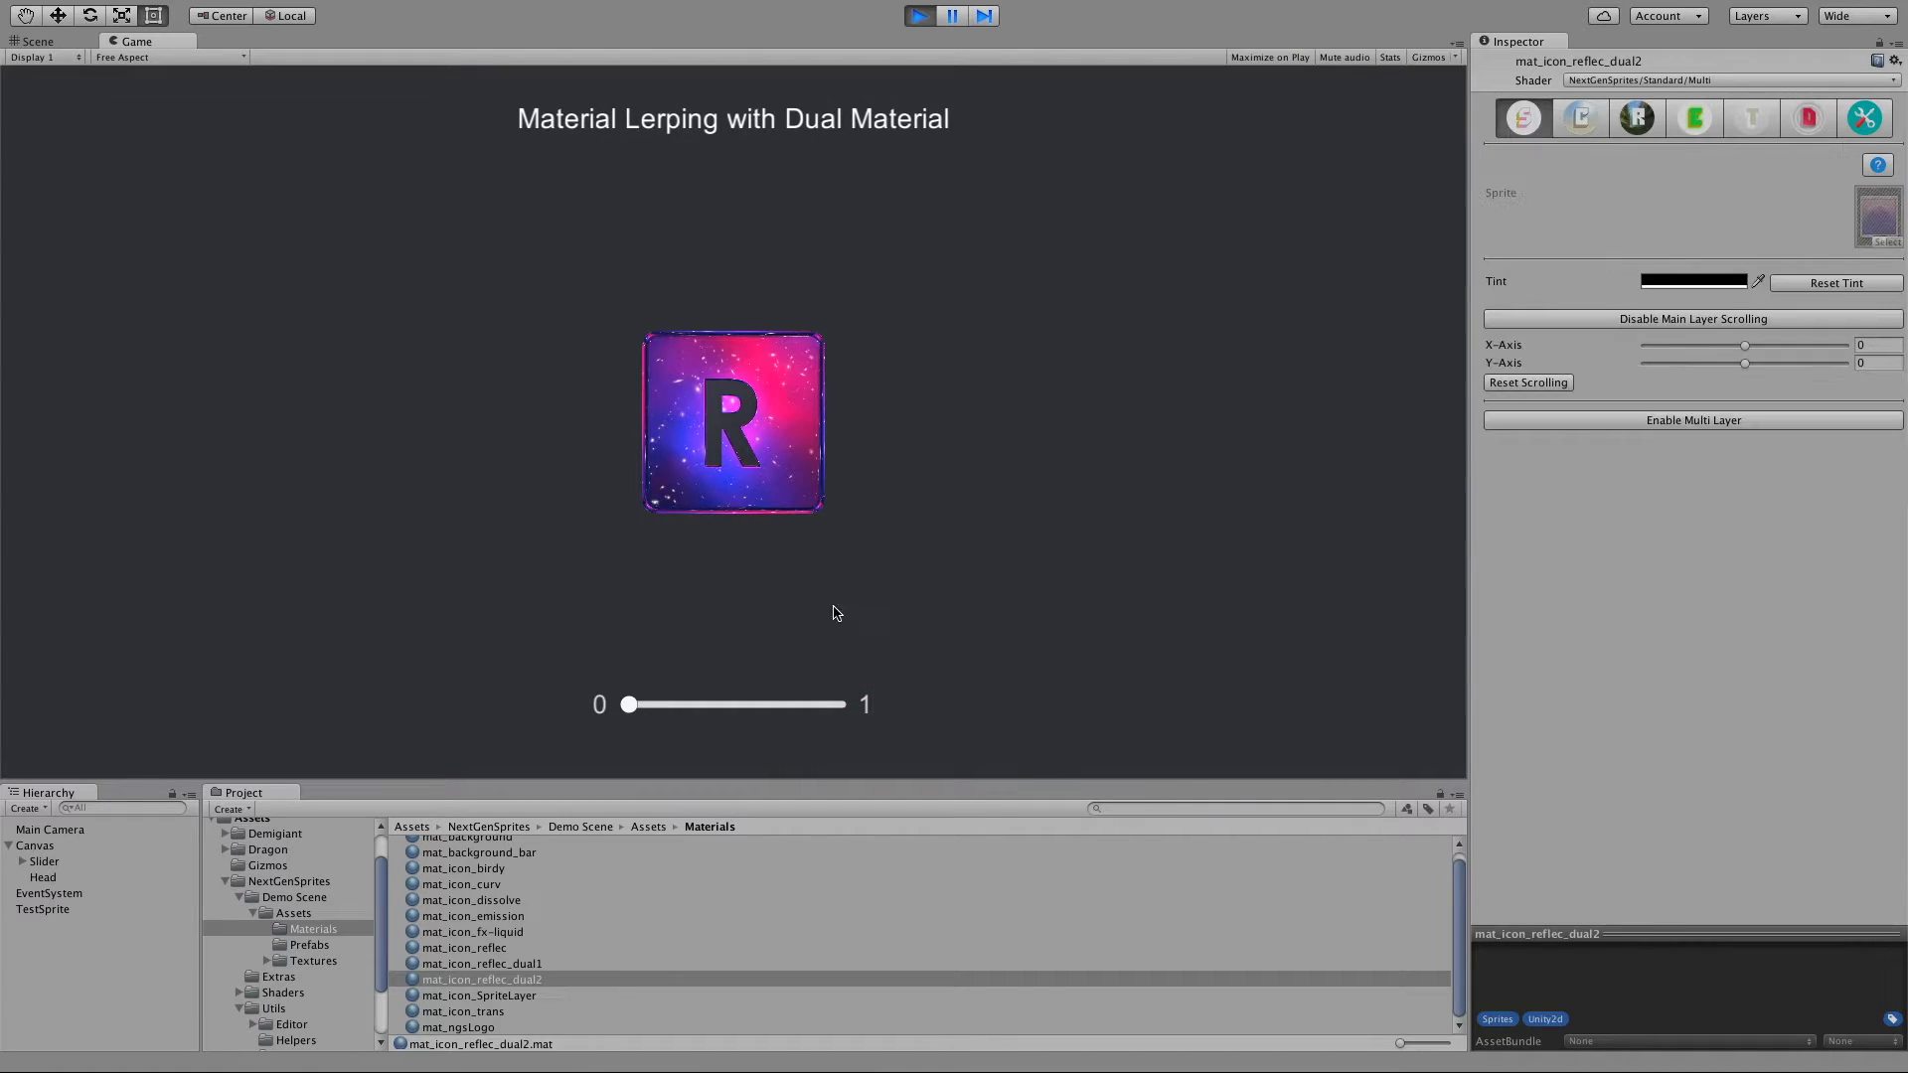
pyautogui.moveTo(628, 704); pyautogui.dragTo(795, 705)
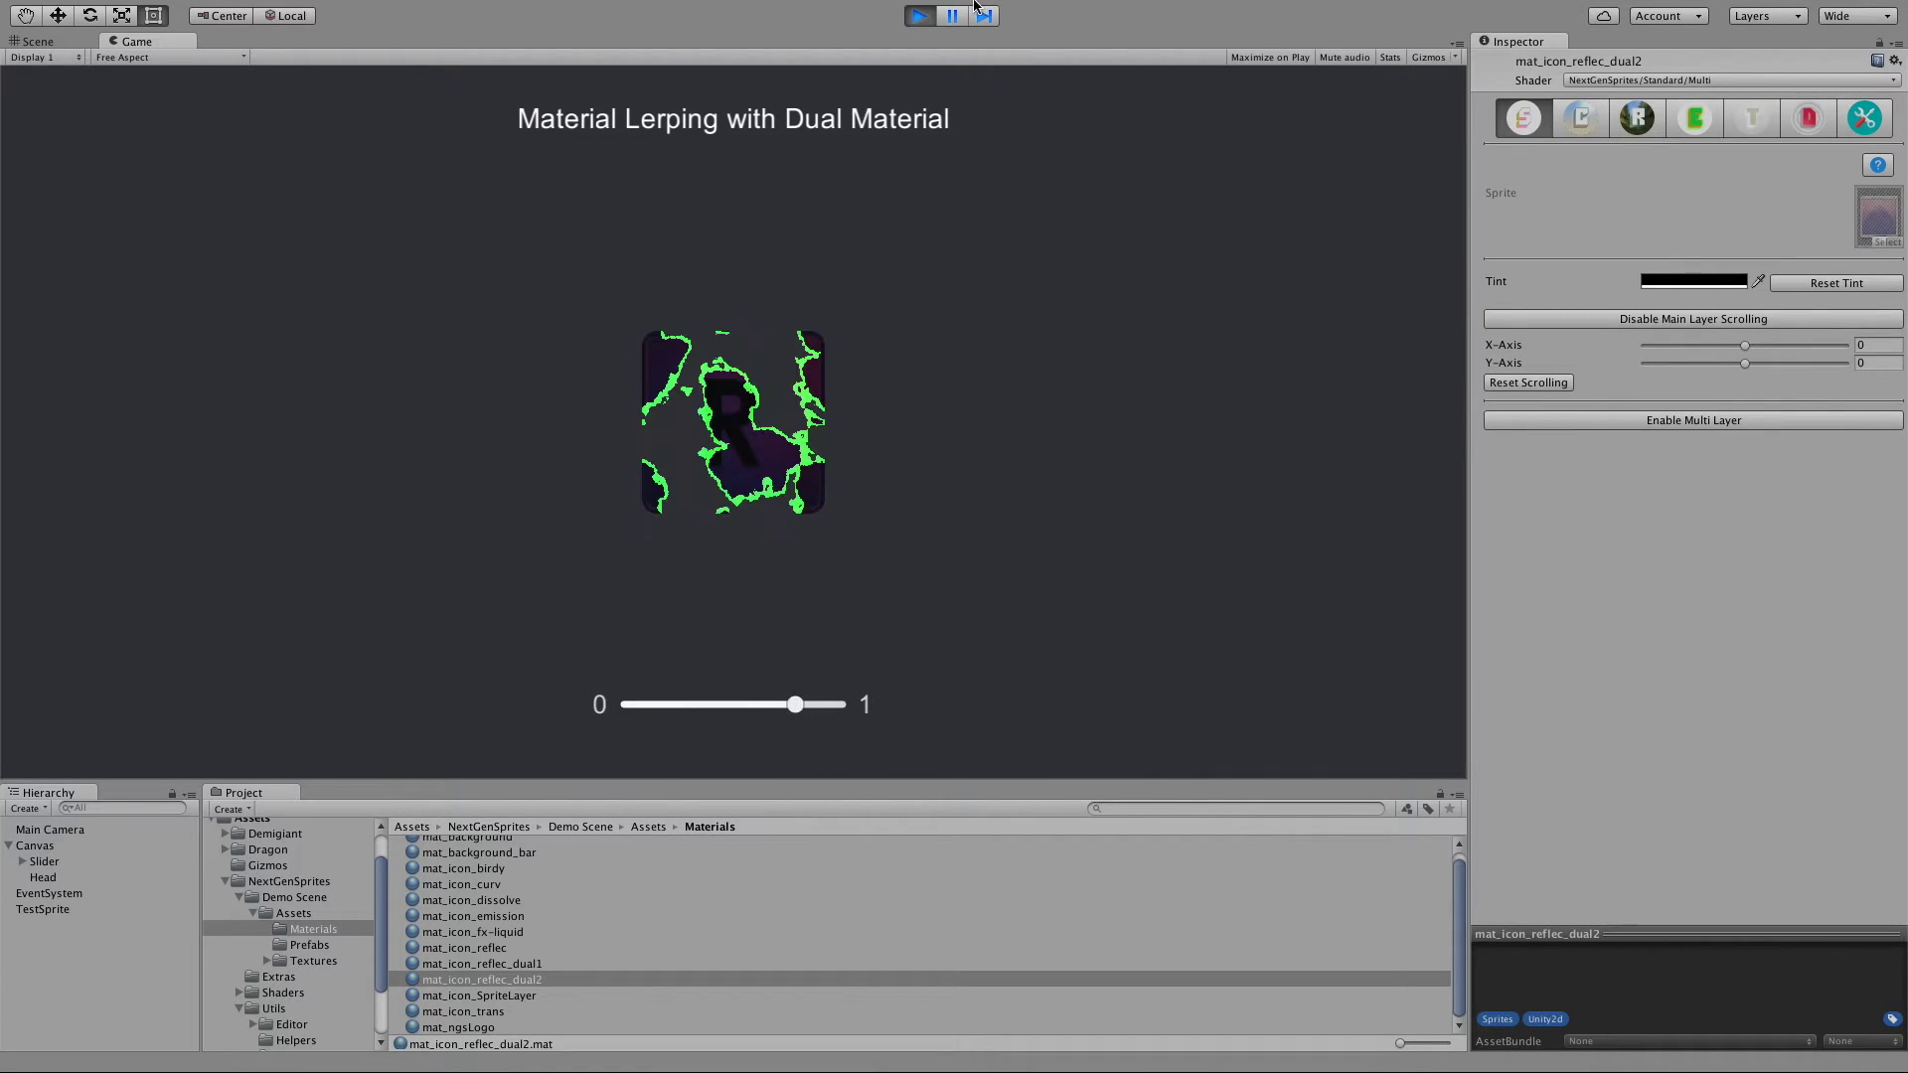
pyautogui.click(920, 15)
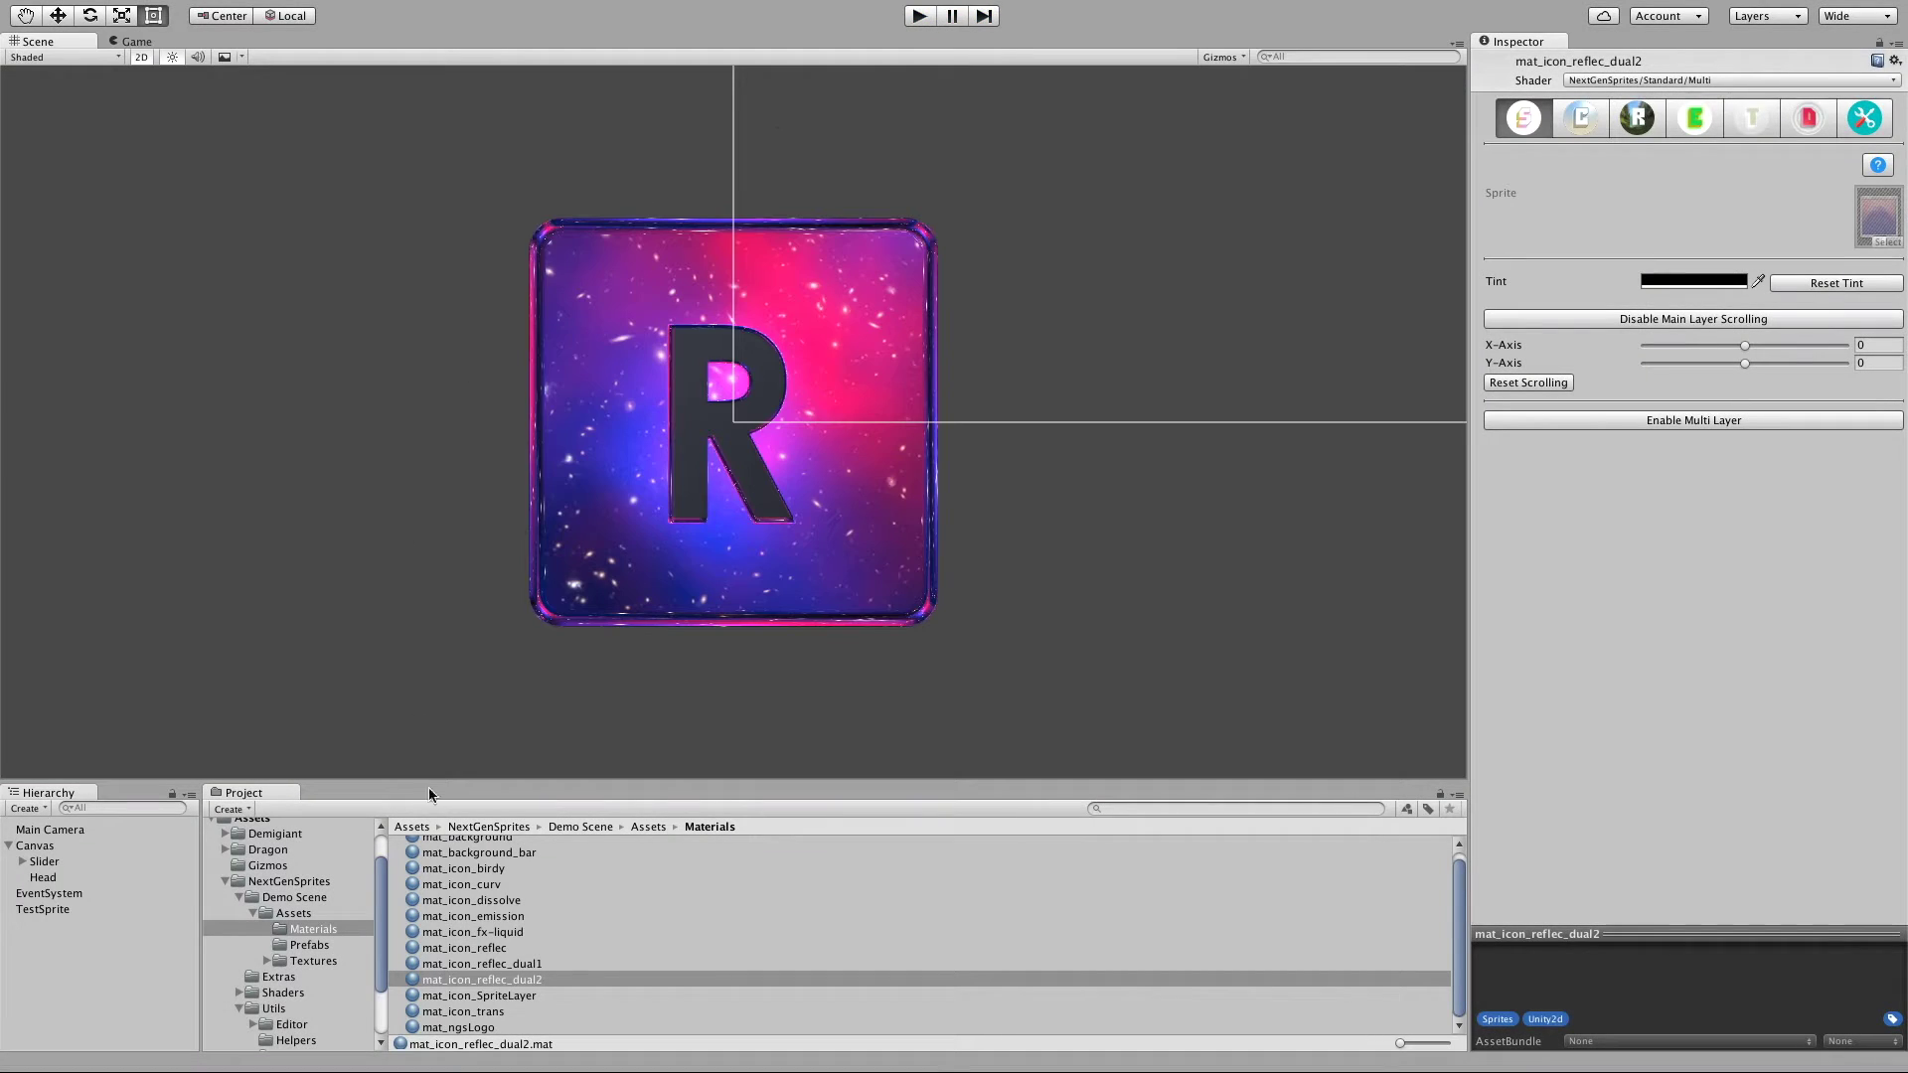
pyautogui.click(287, 898)
# Step: Open 'demo scene' and rotate its Directional light to about X 20, Y -38, Z -14.5
pyautogui.doubleClick(453, 861)
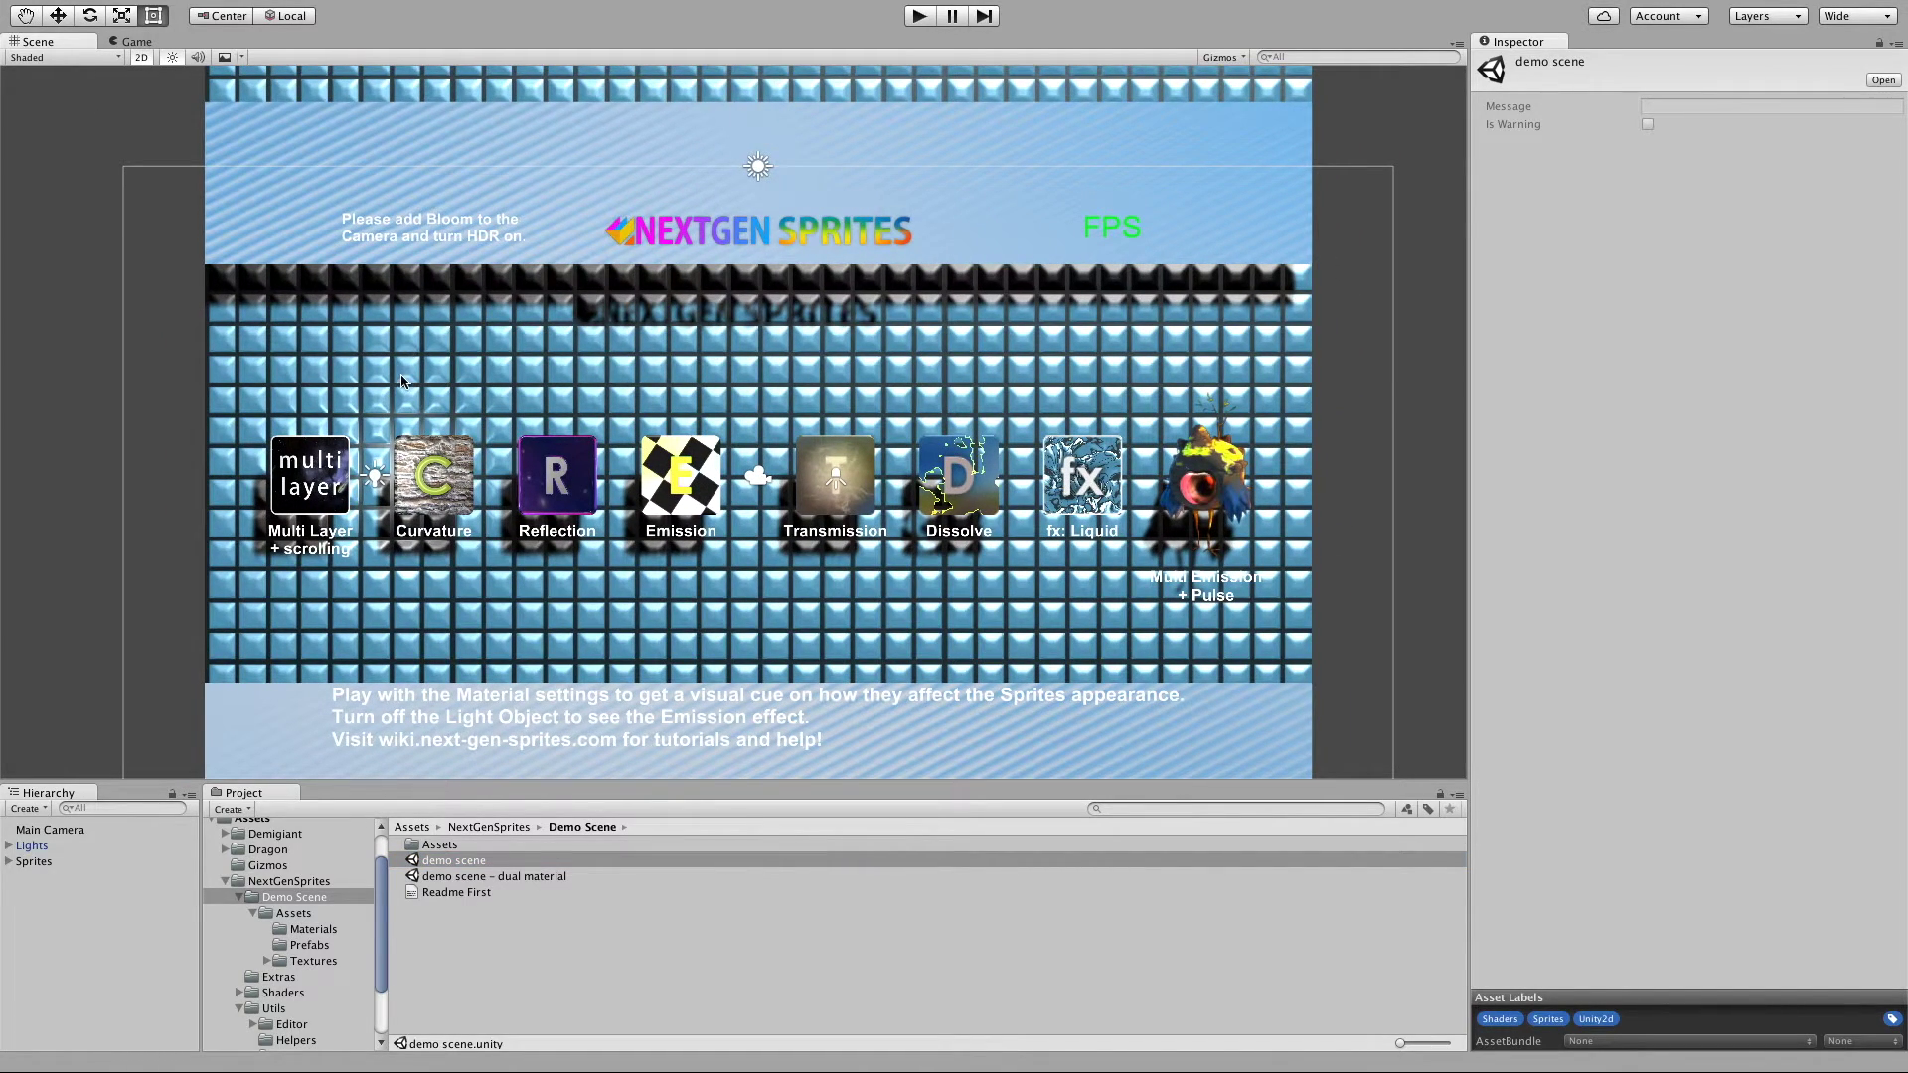
pyautogui.moveTo(739, 362); pyautogui.dragTo(689, 328, button='middle')
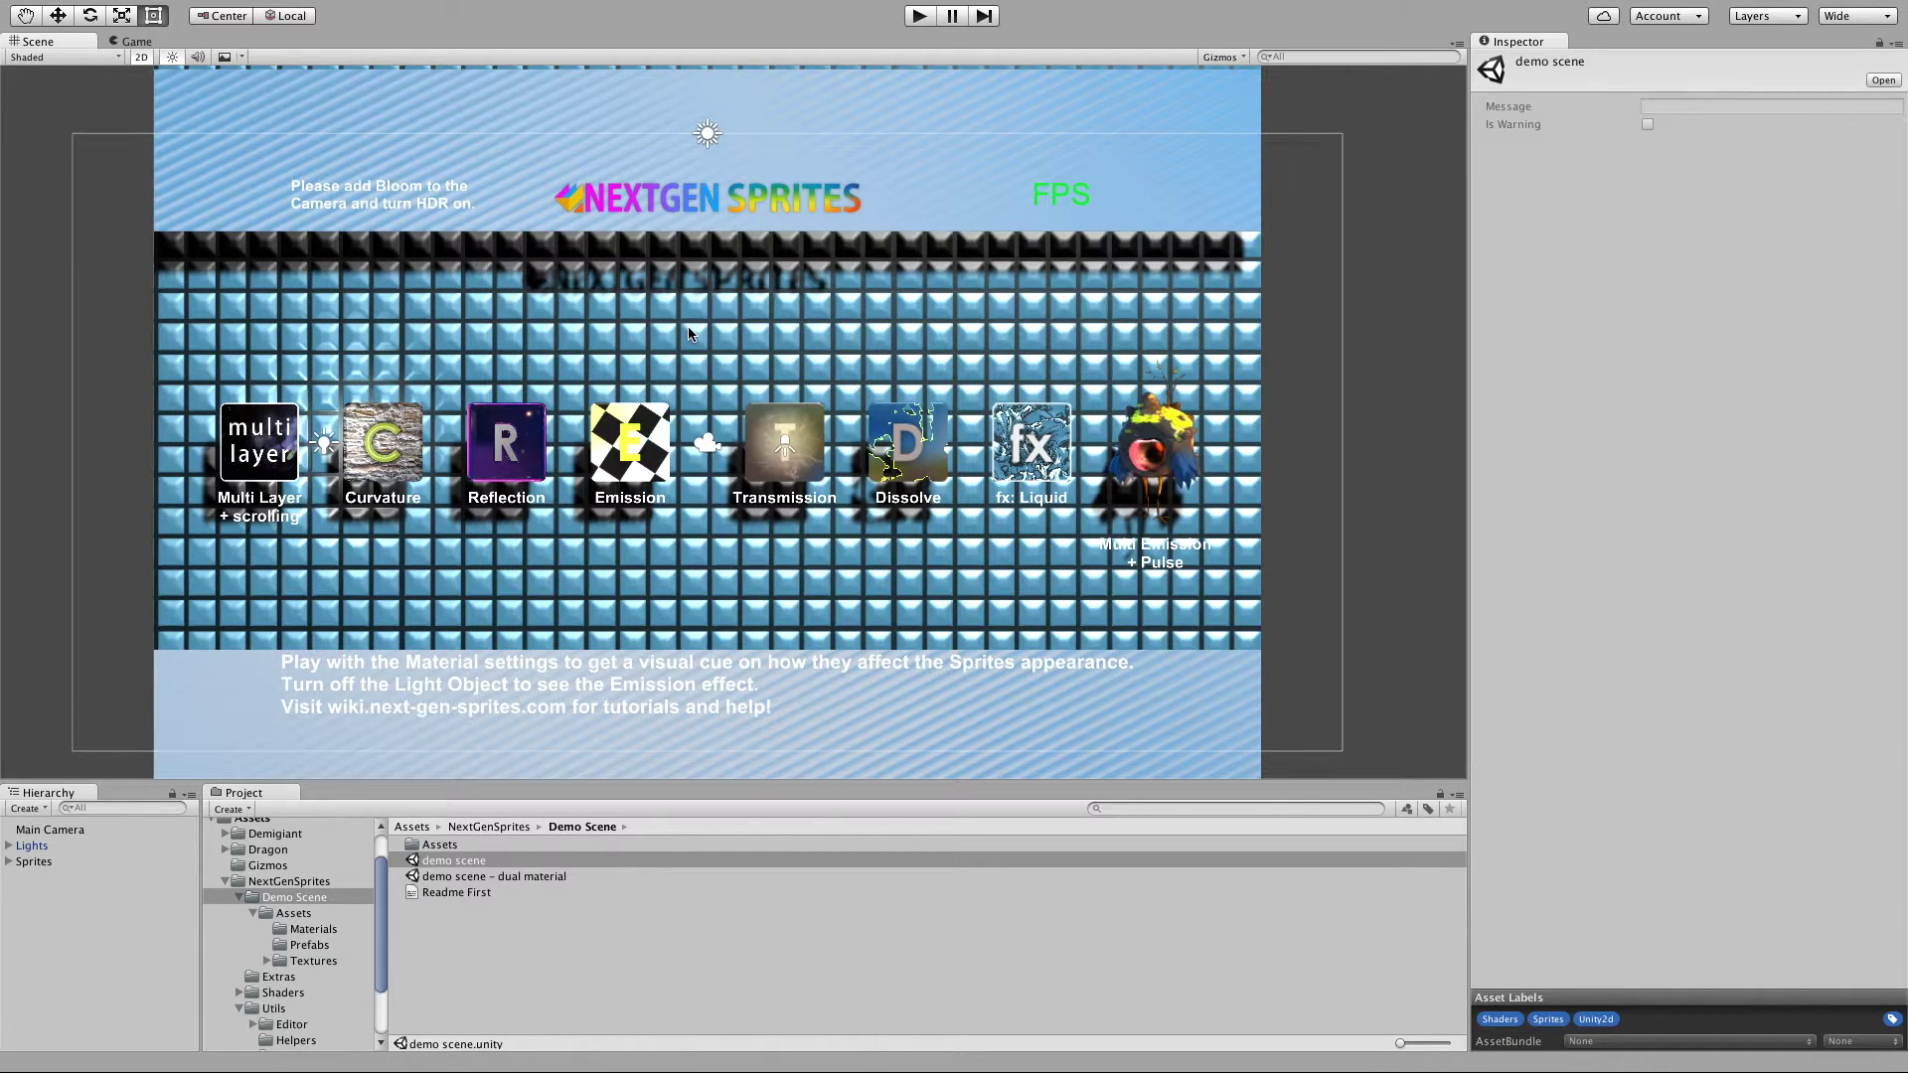
pyautogui.click(705, 132)
pyautogui.press('e')
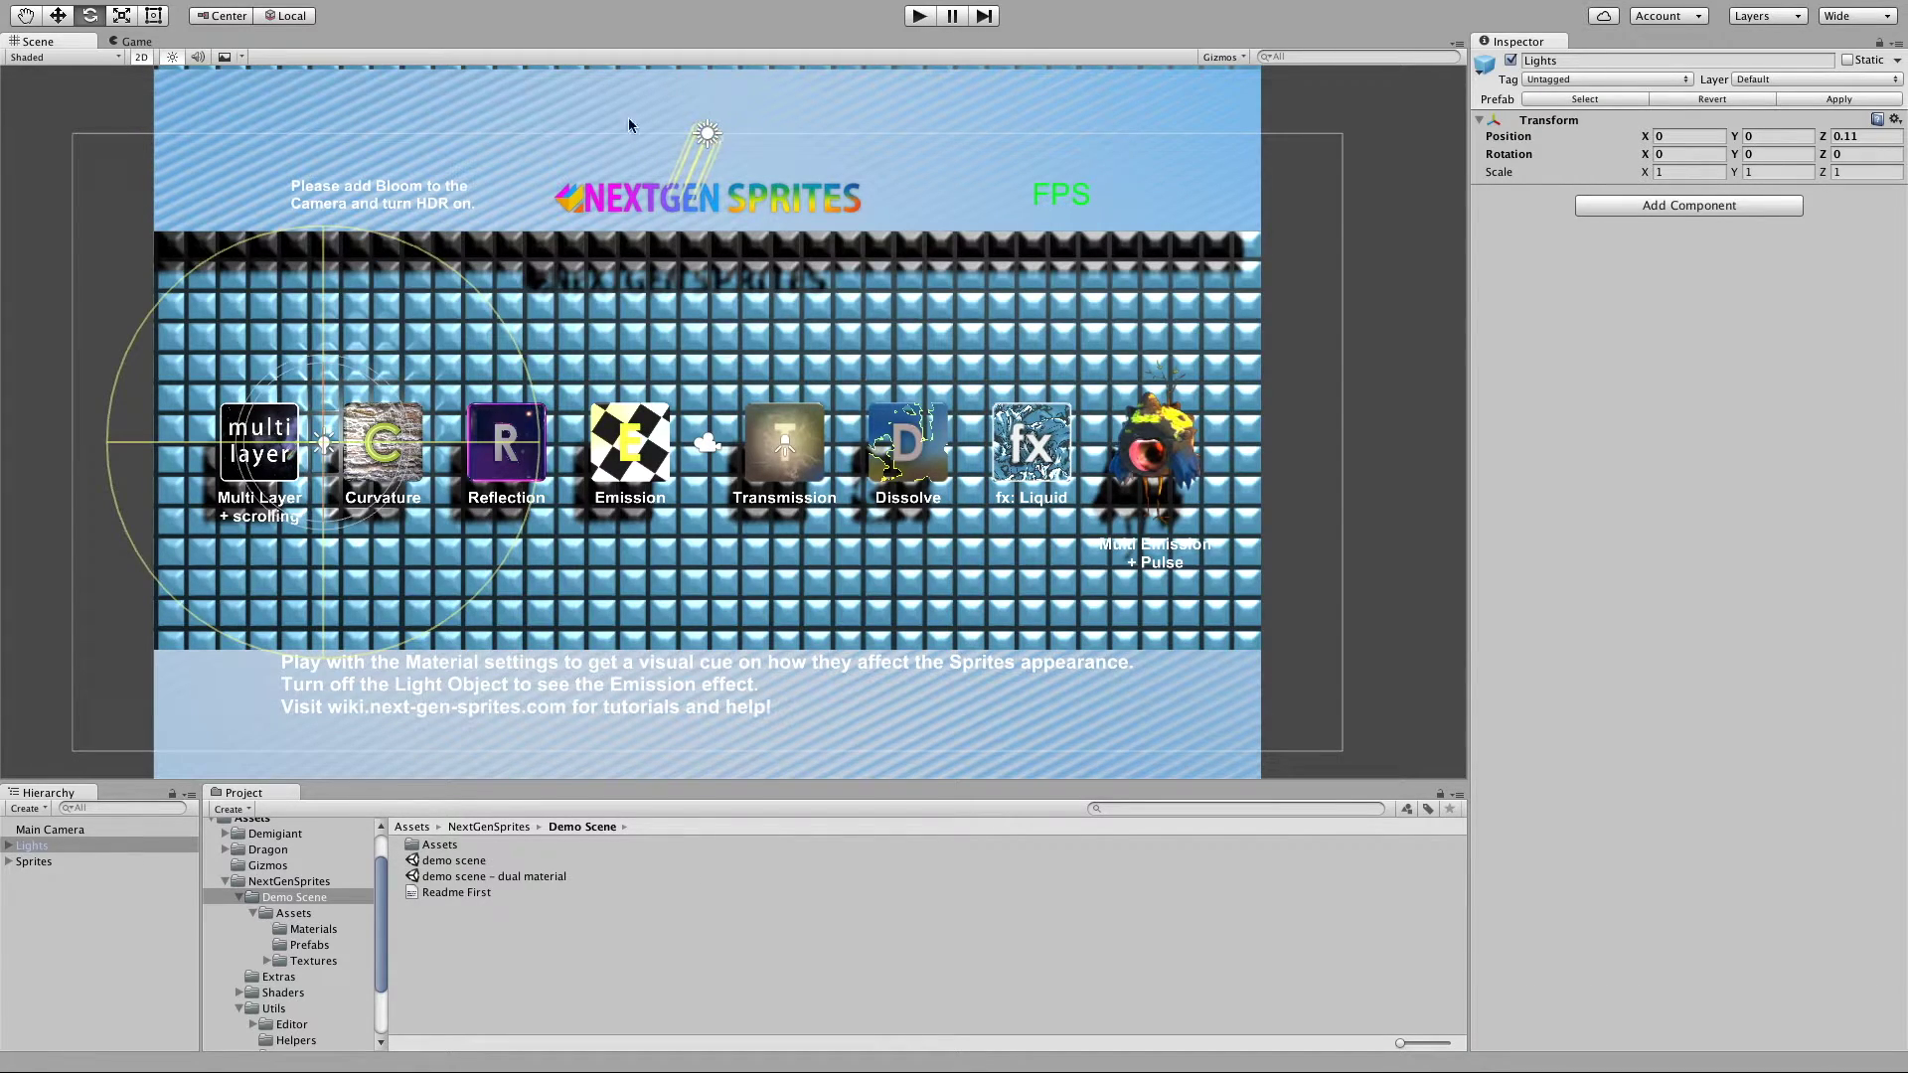
pyautogui.click(9, 846)
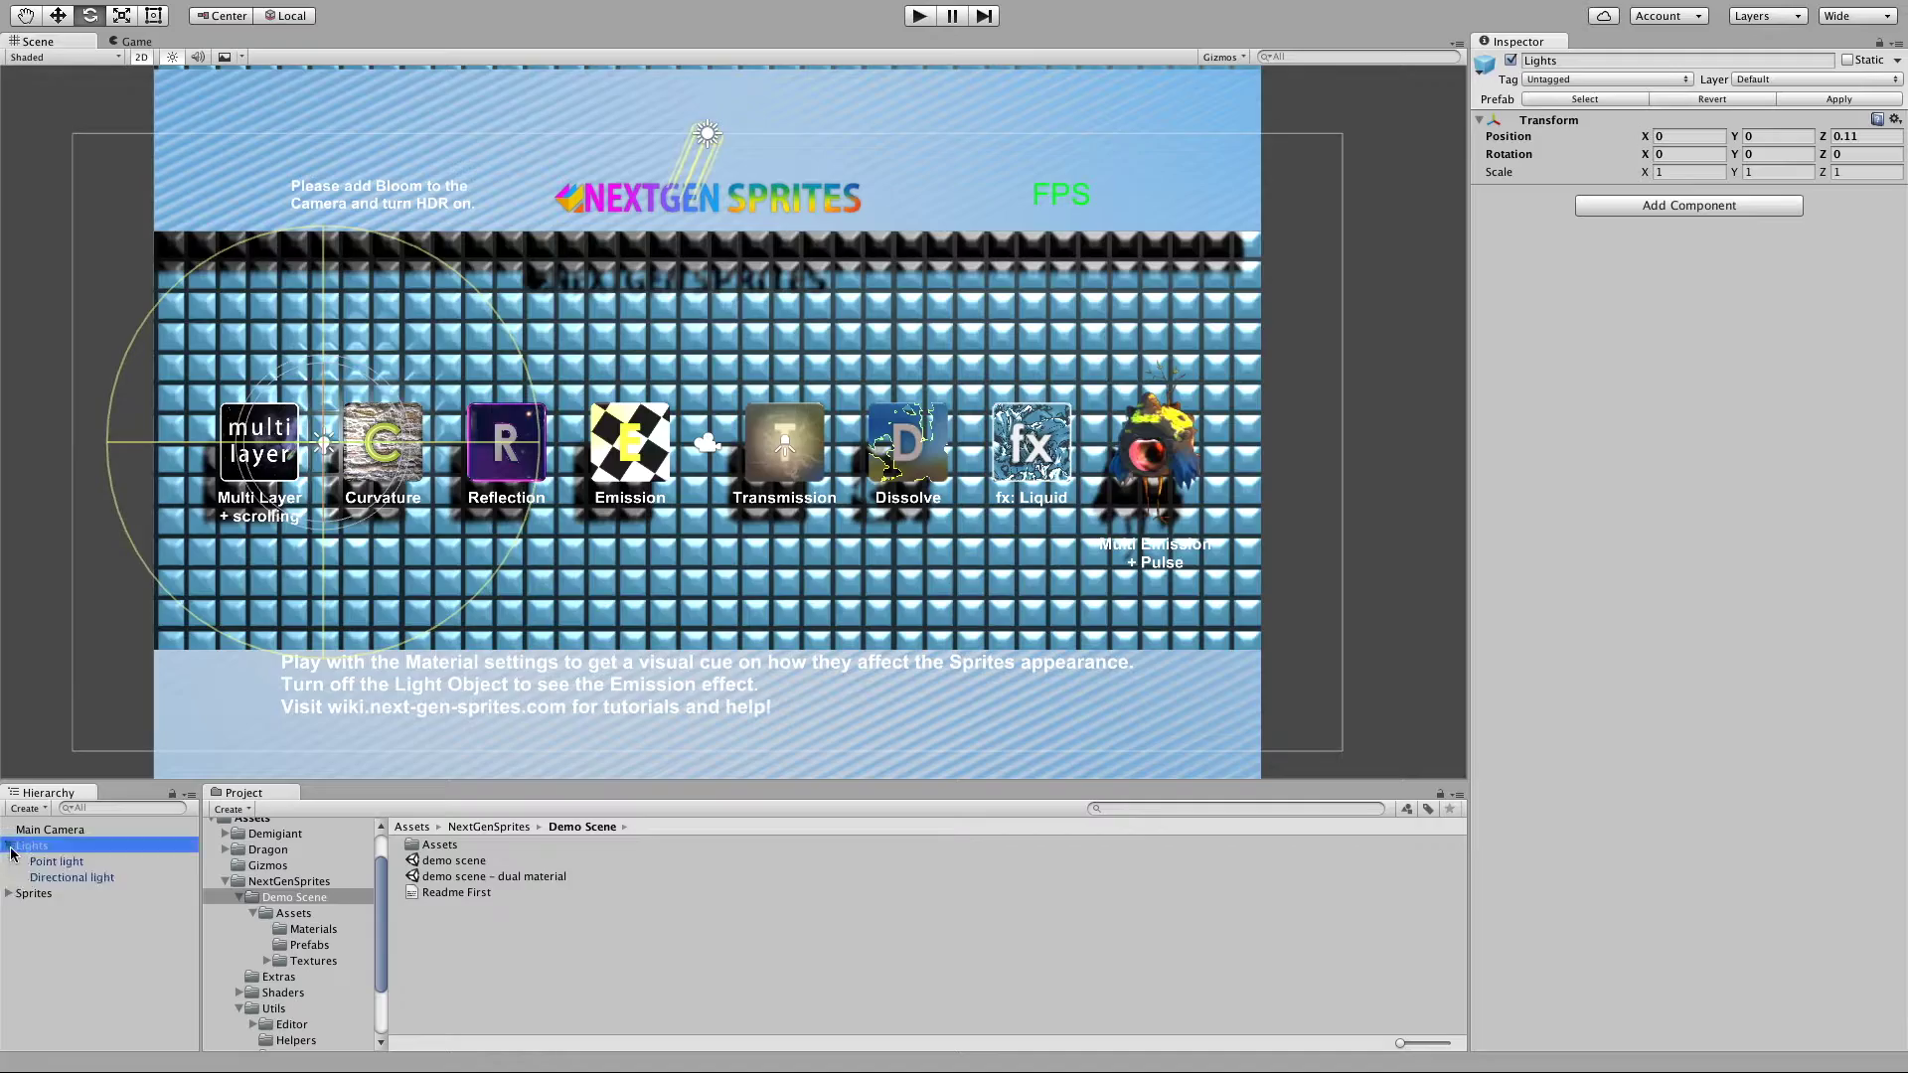
pyautogui.click(71, 878)
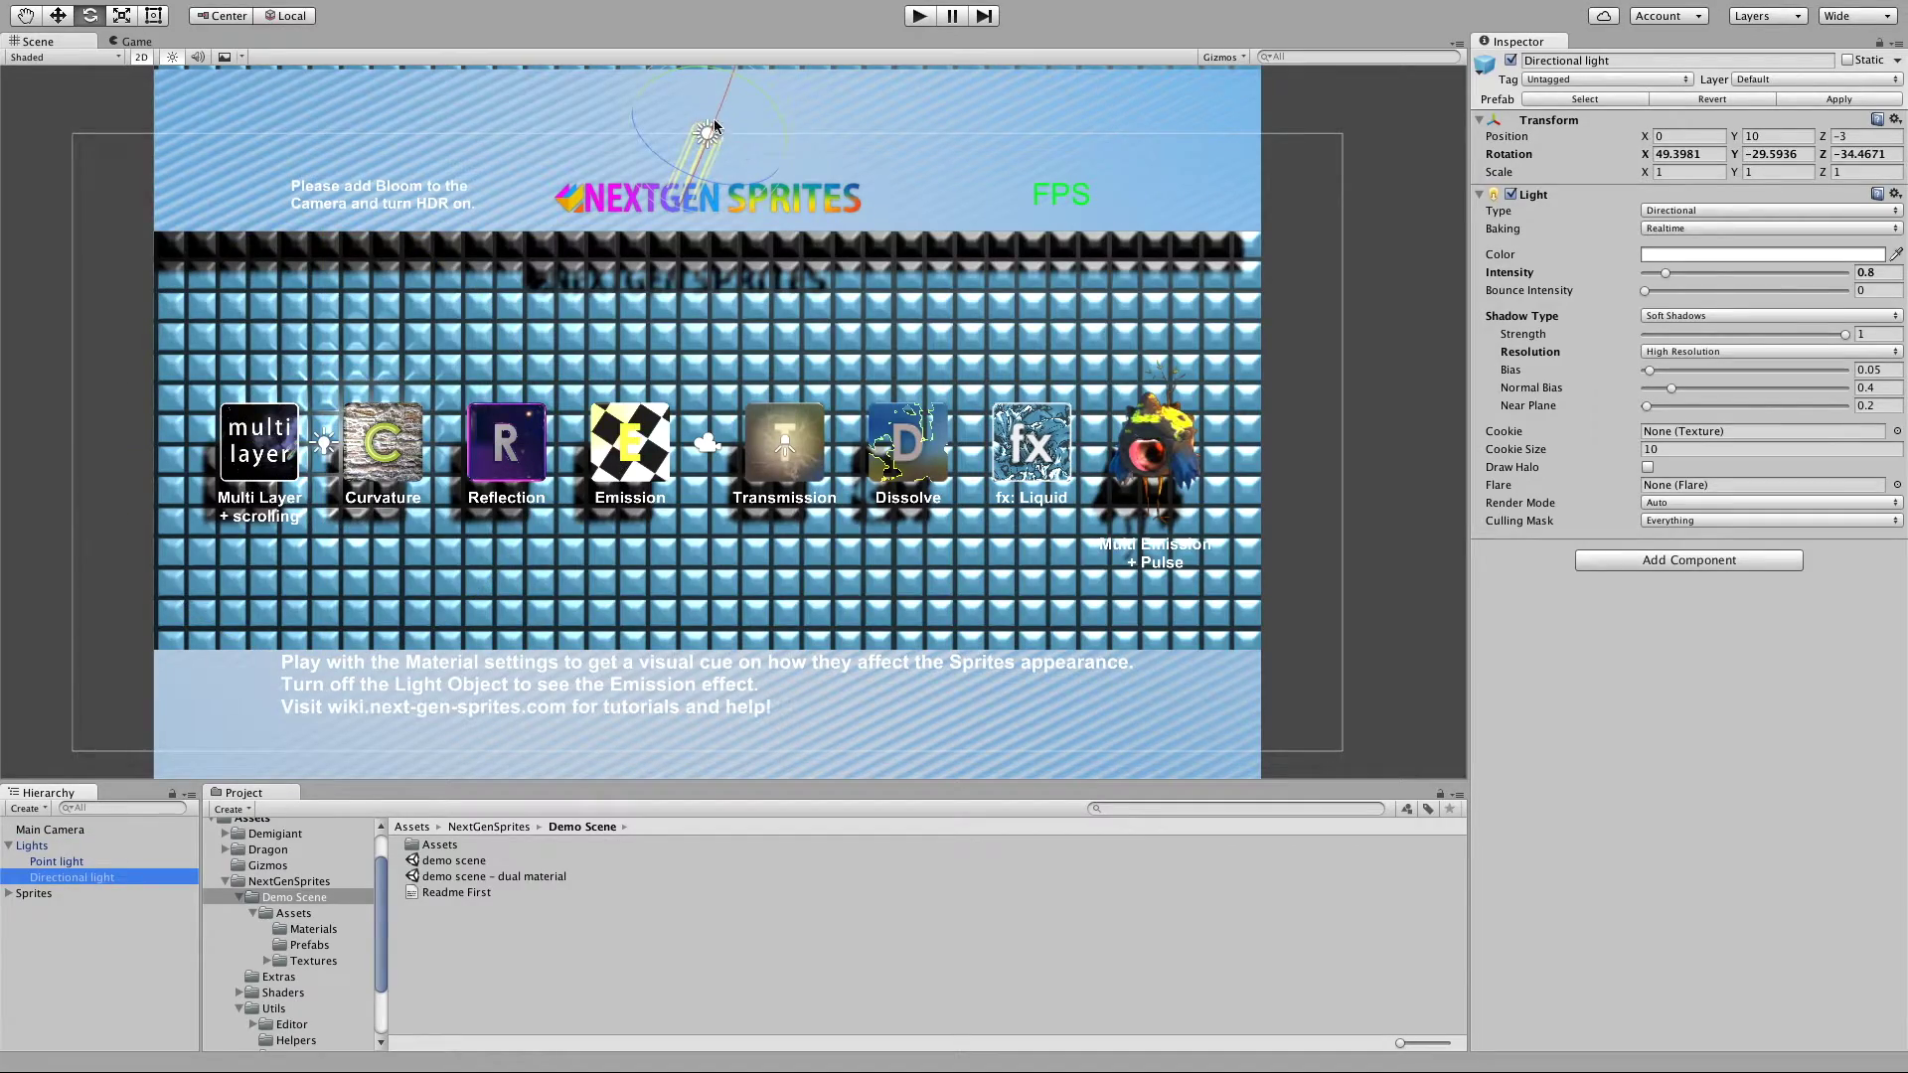
pyautogui.moveTo(715, 126); pyautogui.dragTo(747, 235)
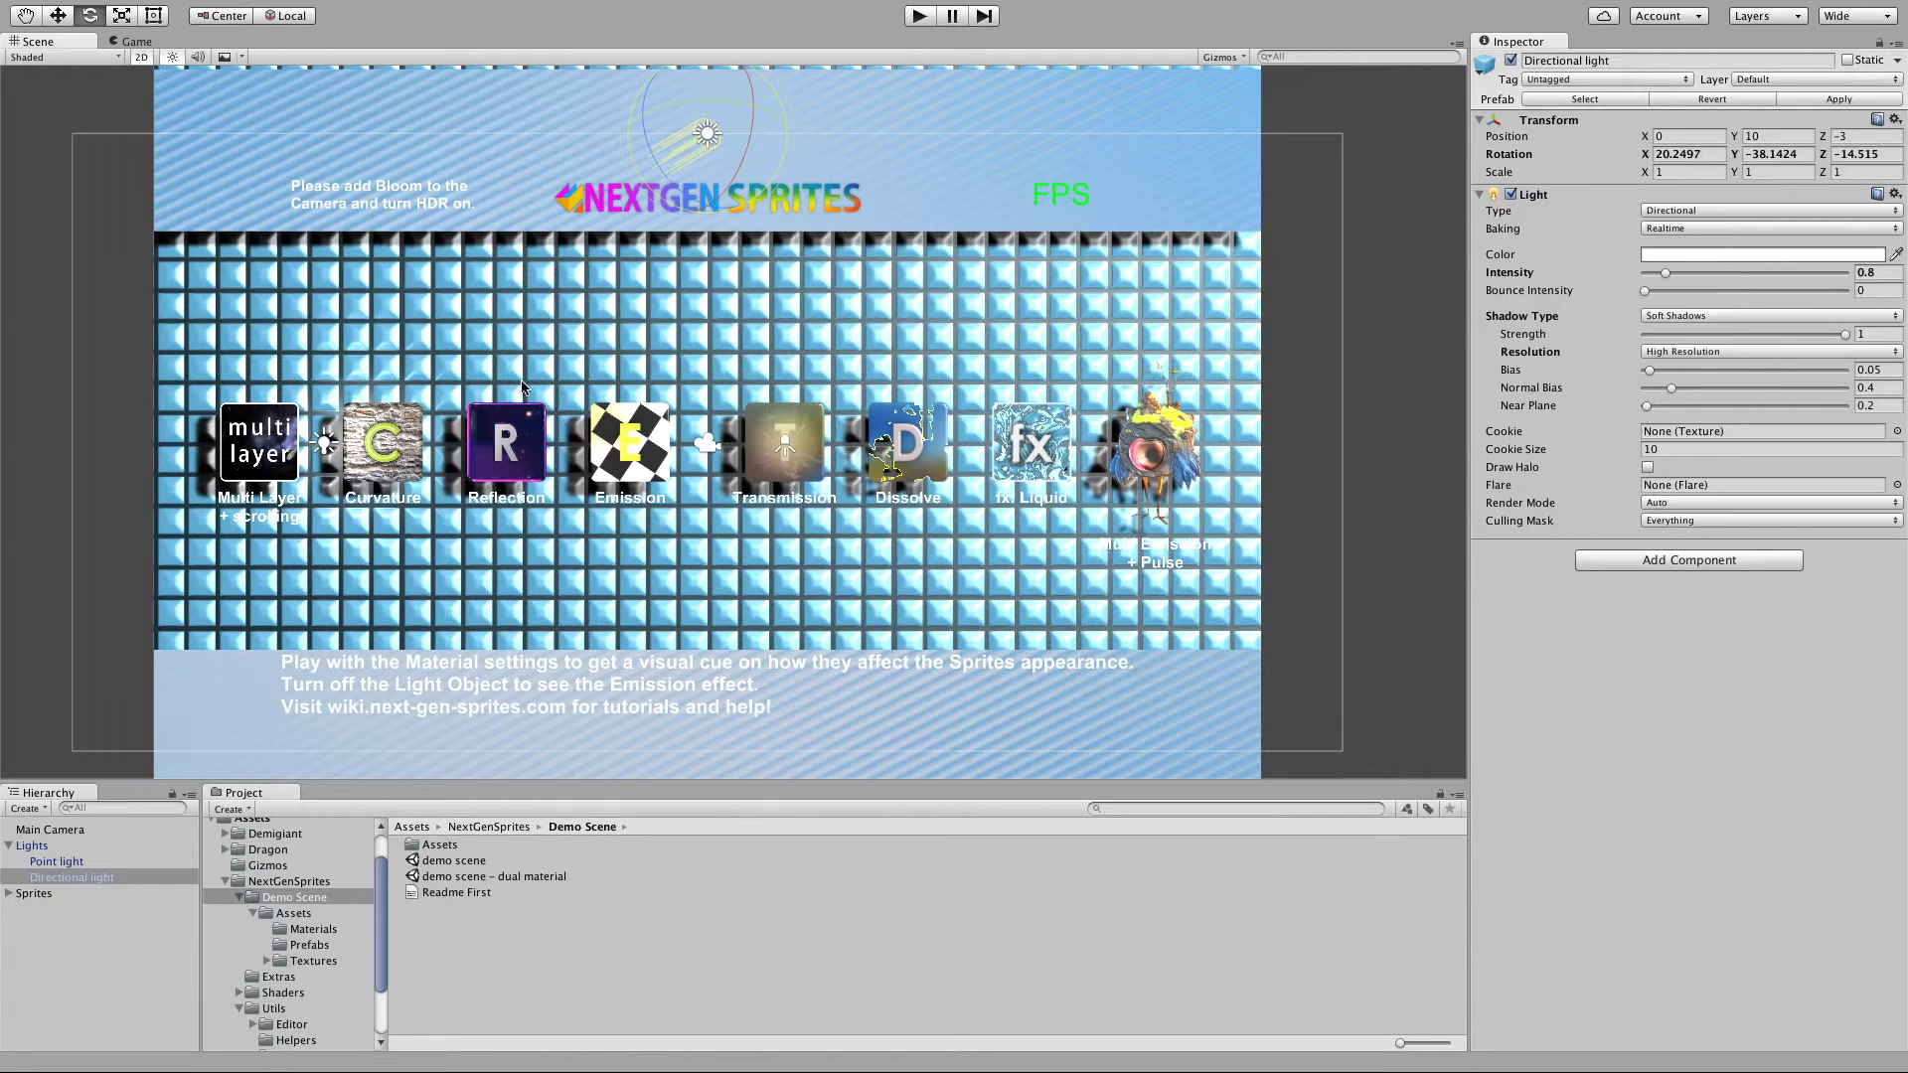
# Step: Inspect the Background's mat_background material, leaving the NextGenSprites/Standard Shadowy/Multi shader unchanged
pyautogui.click(370, 456)
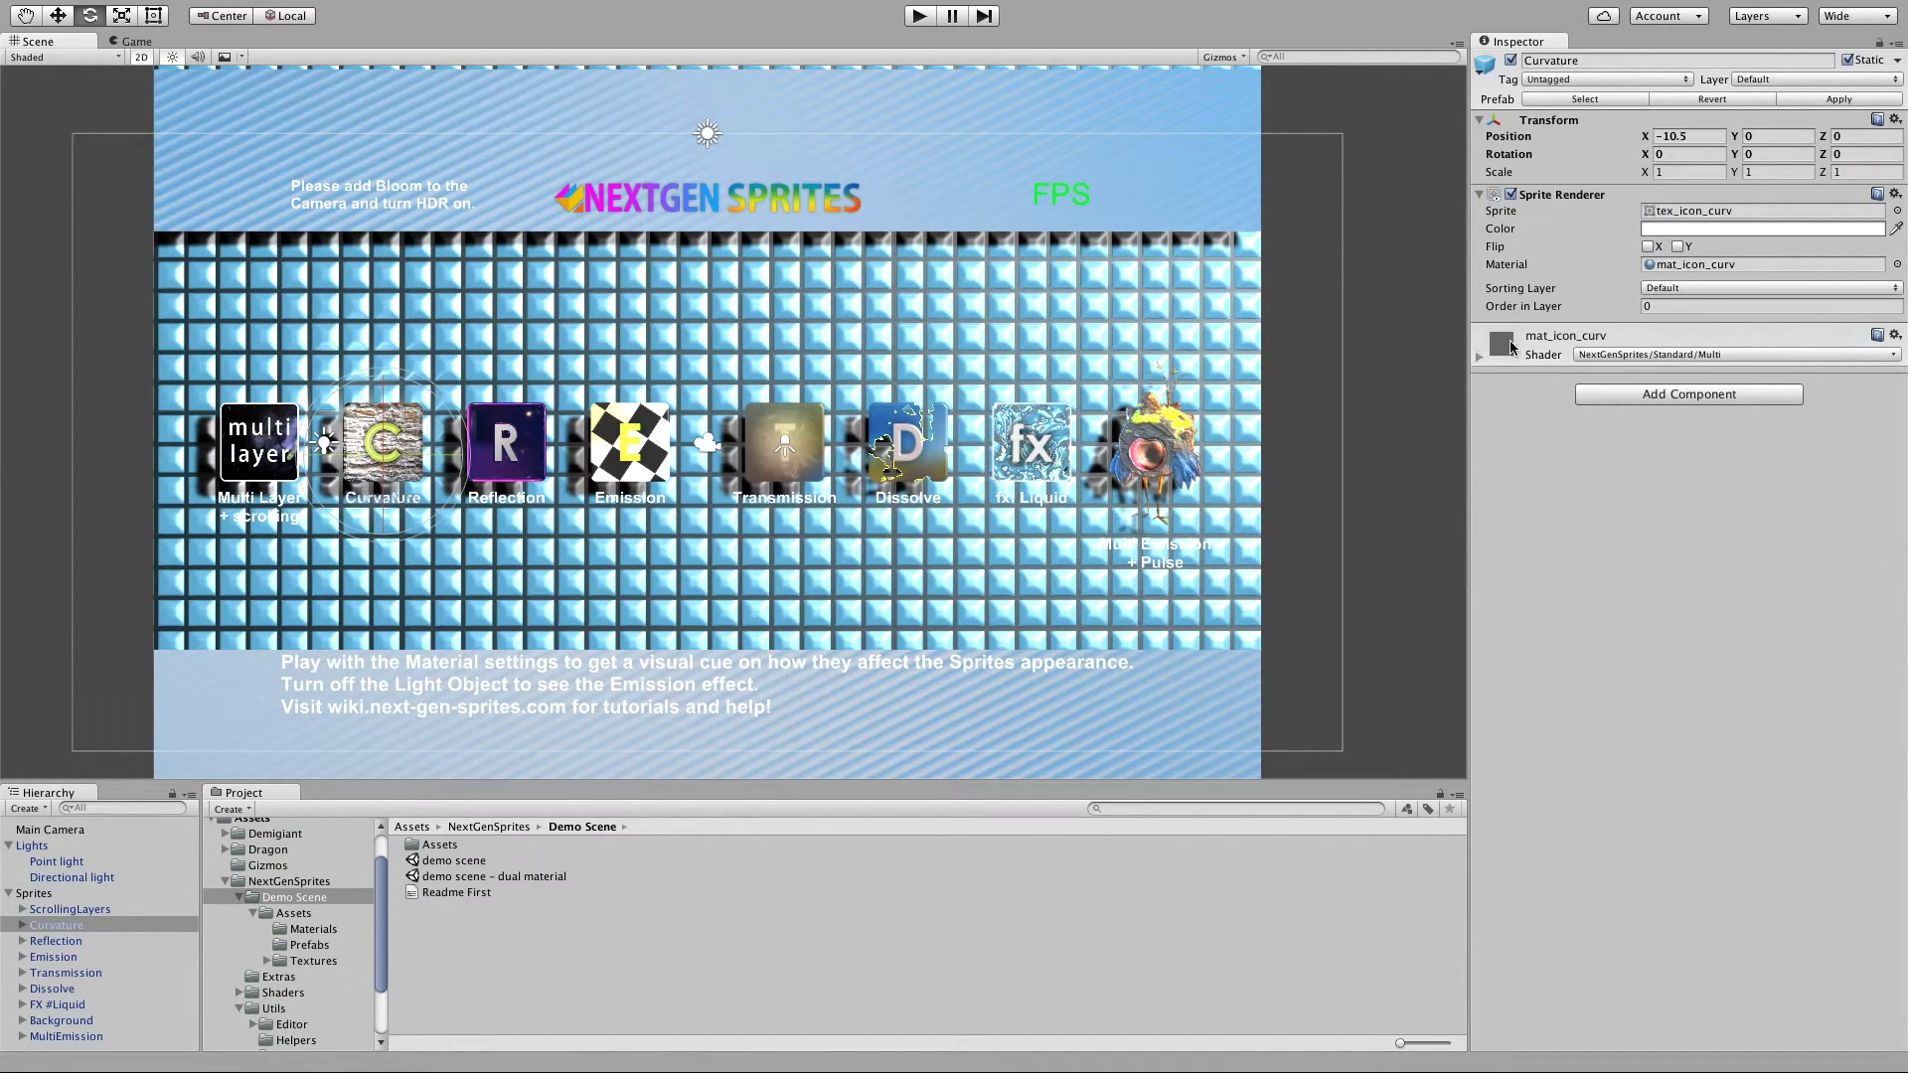
pyautogui.click(1193, 321)
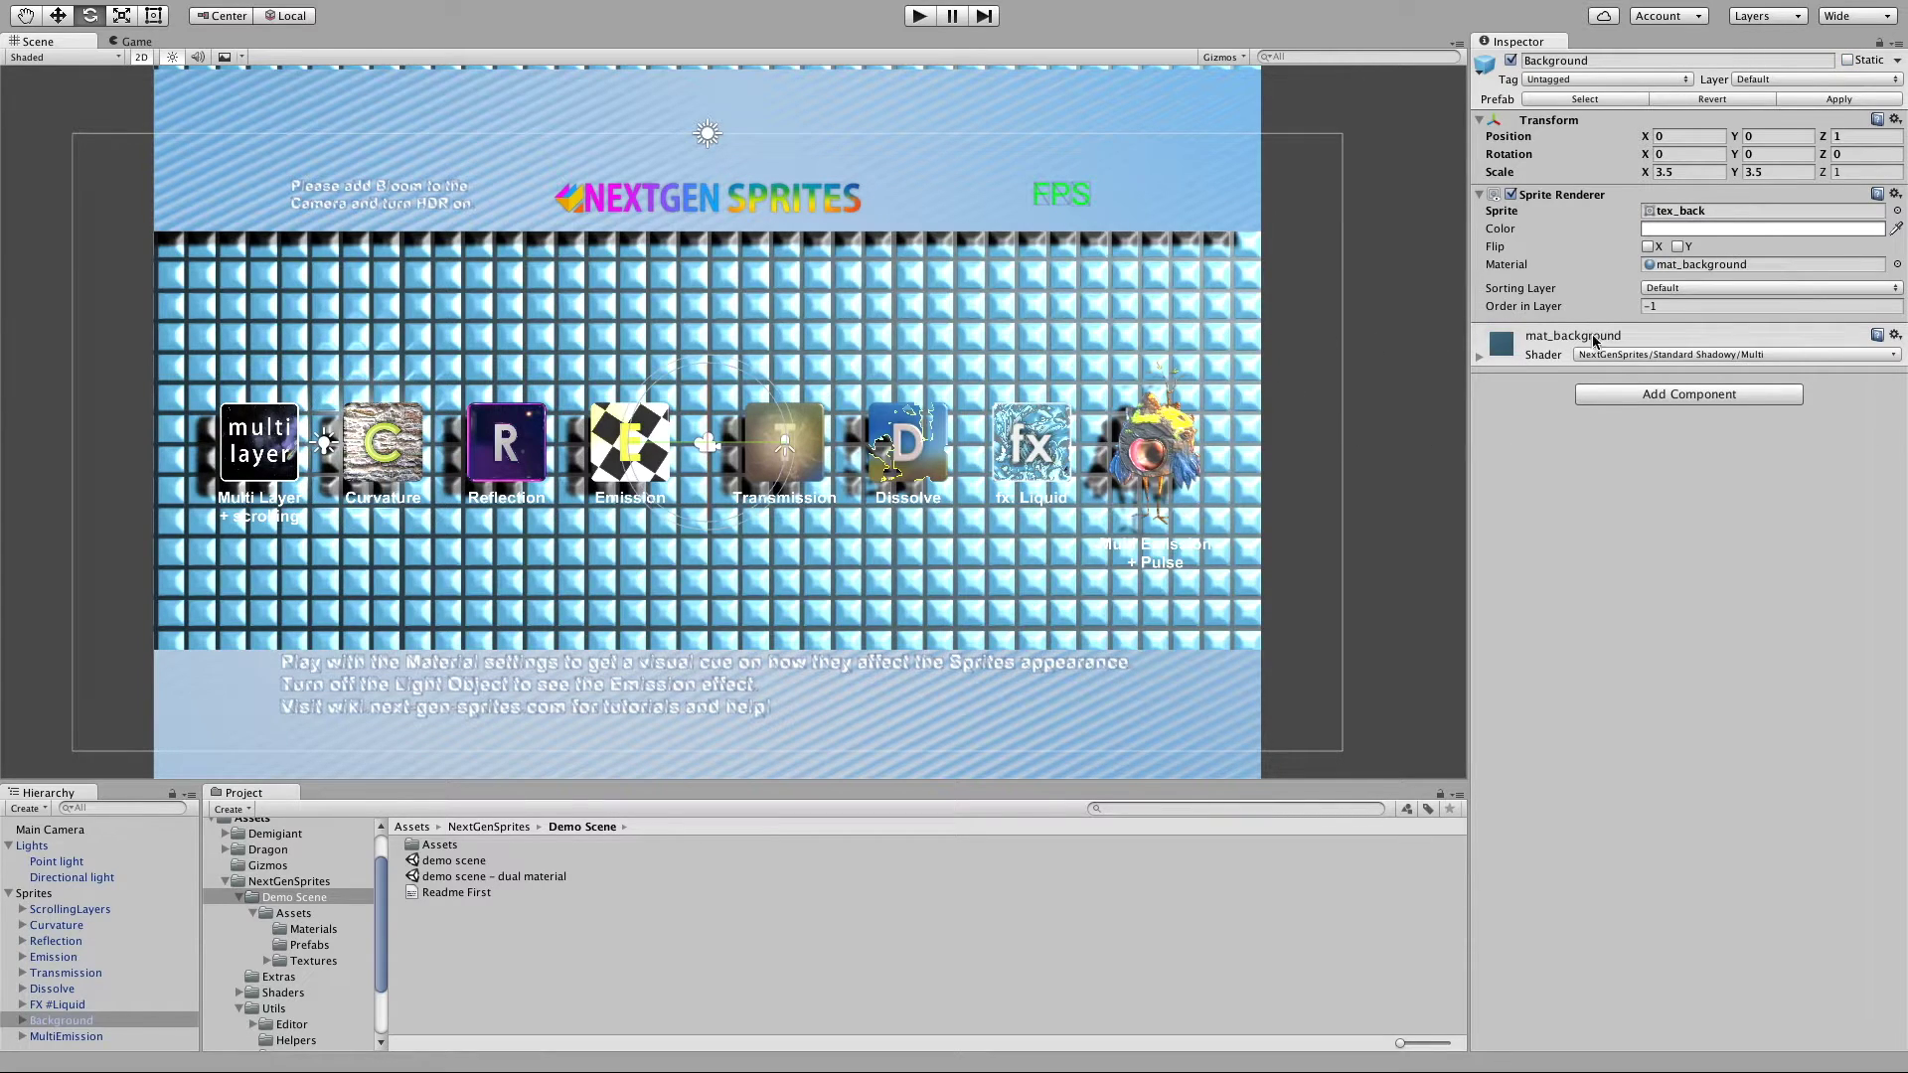
pyautogui.click(1756, 356)
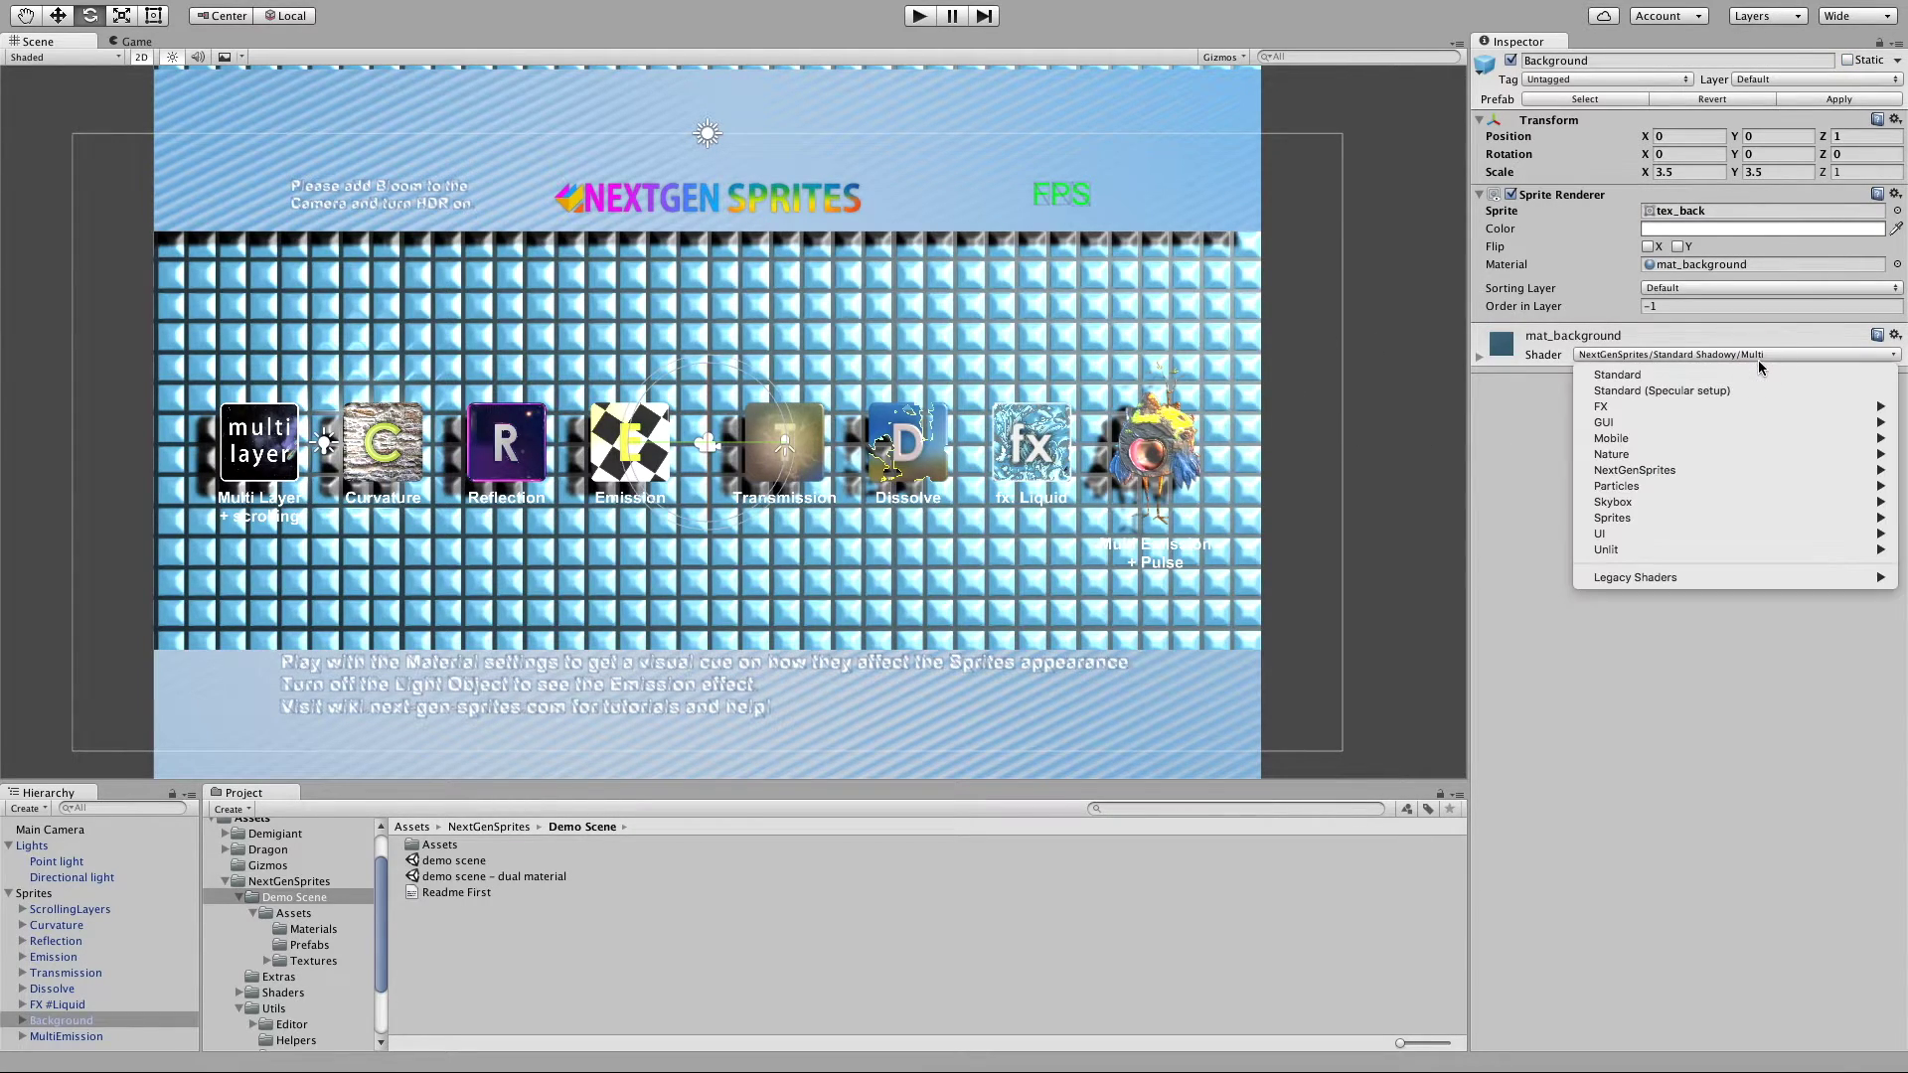
pyautogui.moveTo(1707, 471)
pyautogui.moveTo(1458, 491)
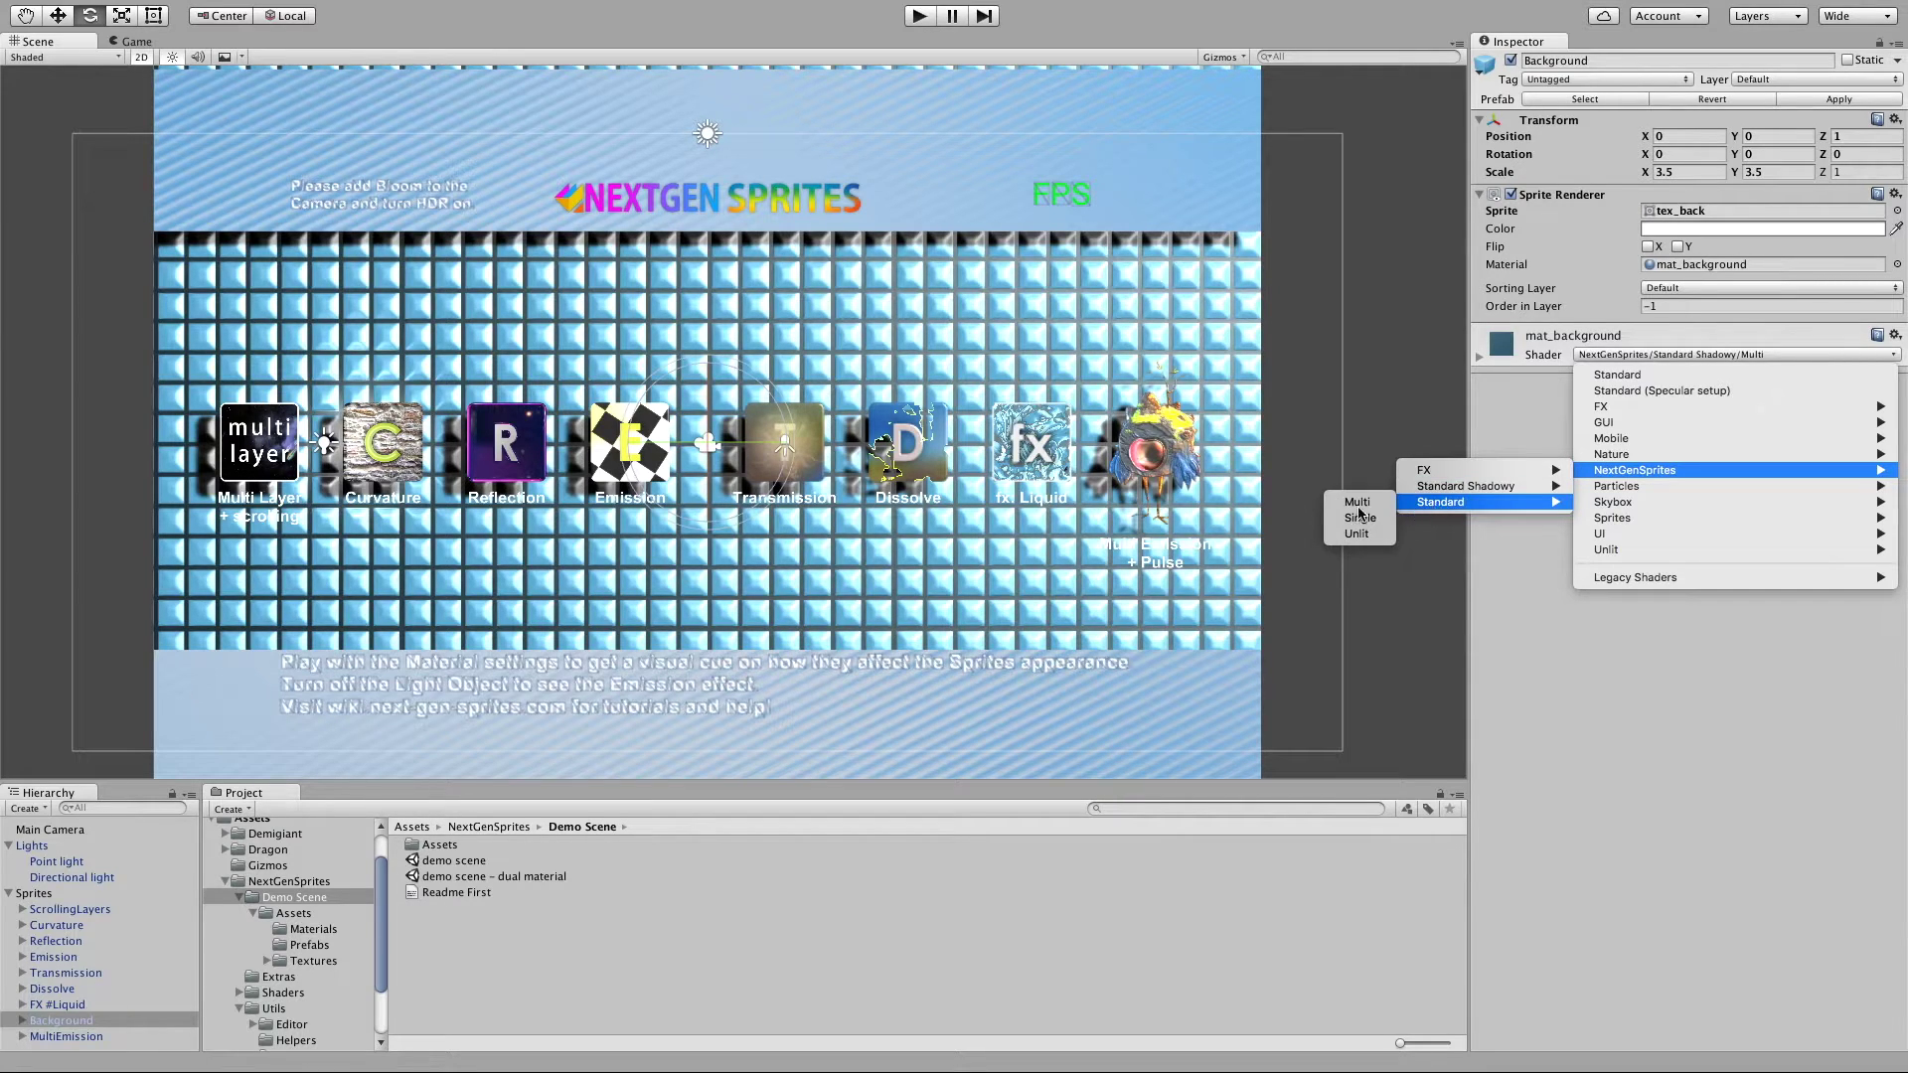
pyautogui.click(1557, 643)
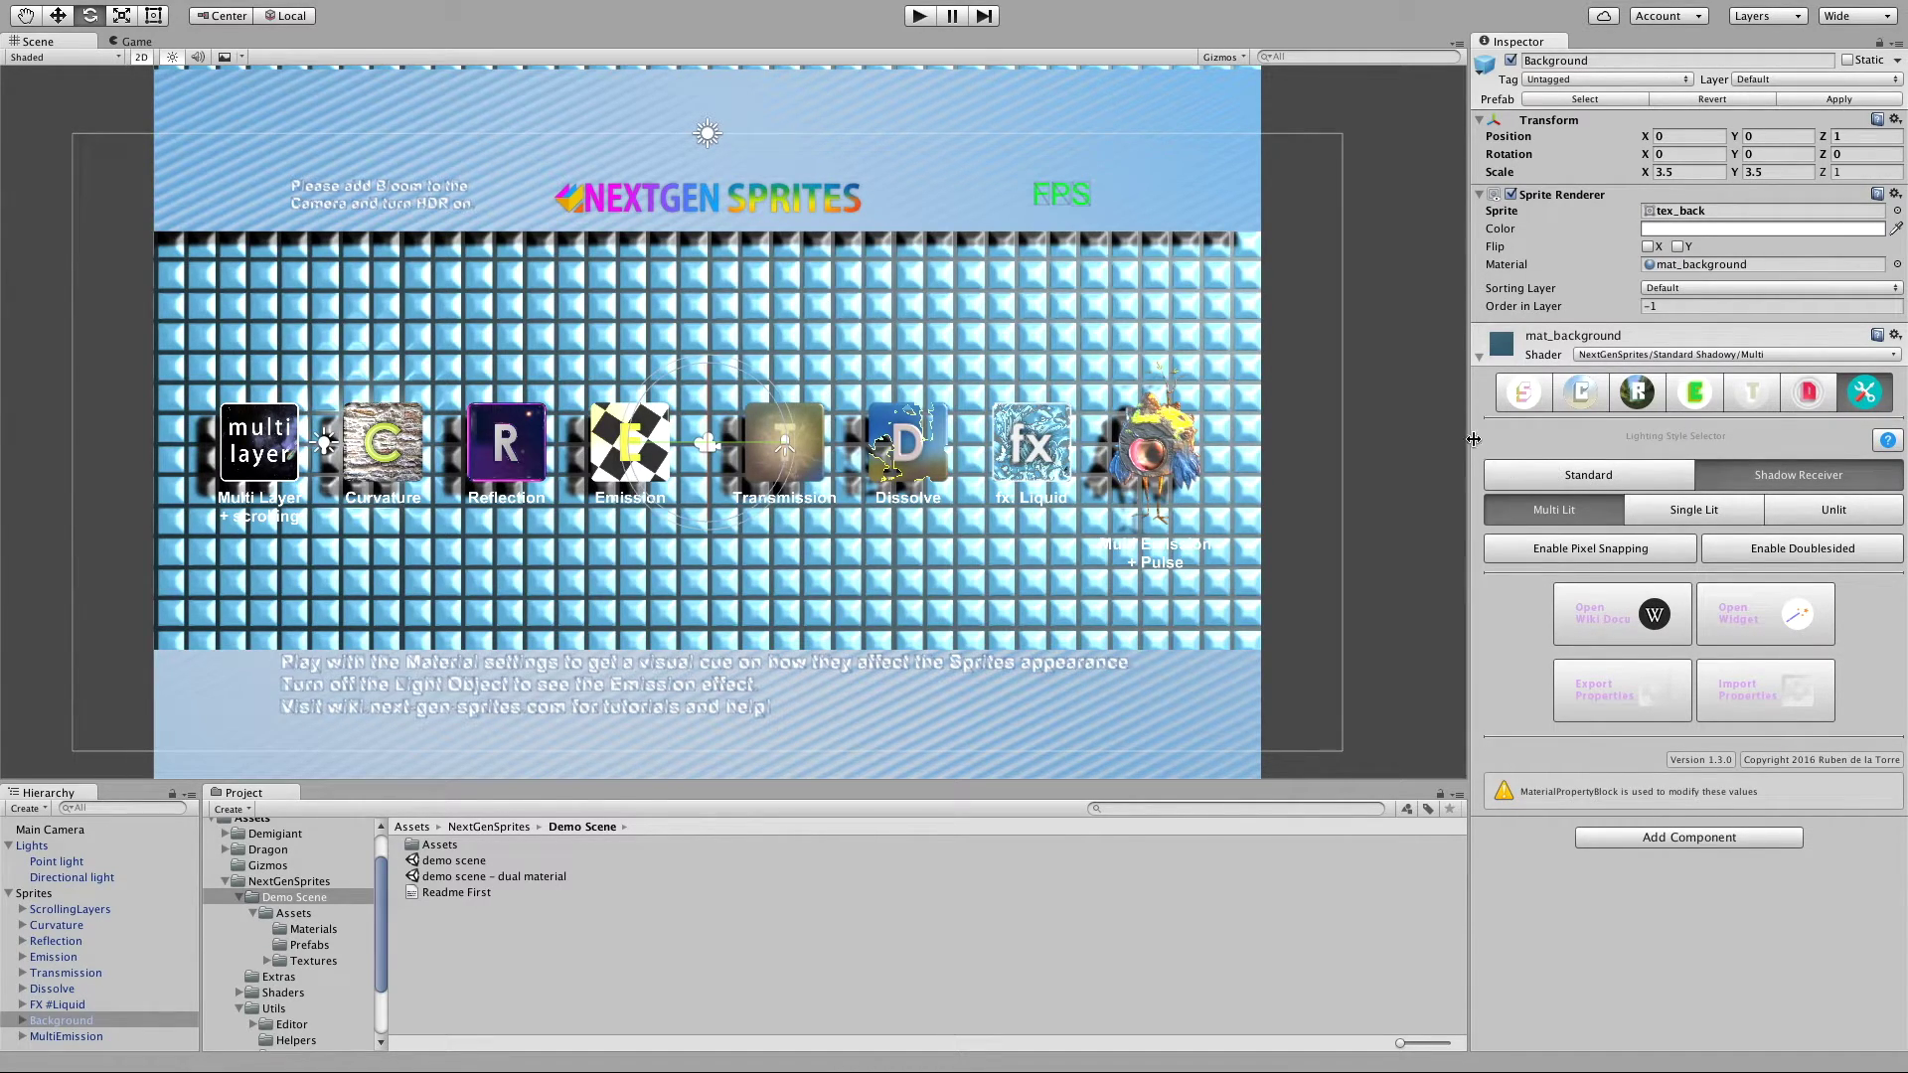
pyautogui.moveTo(1469, 438); pyautogui.dragTo(1550, 438)
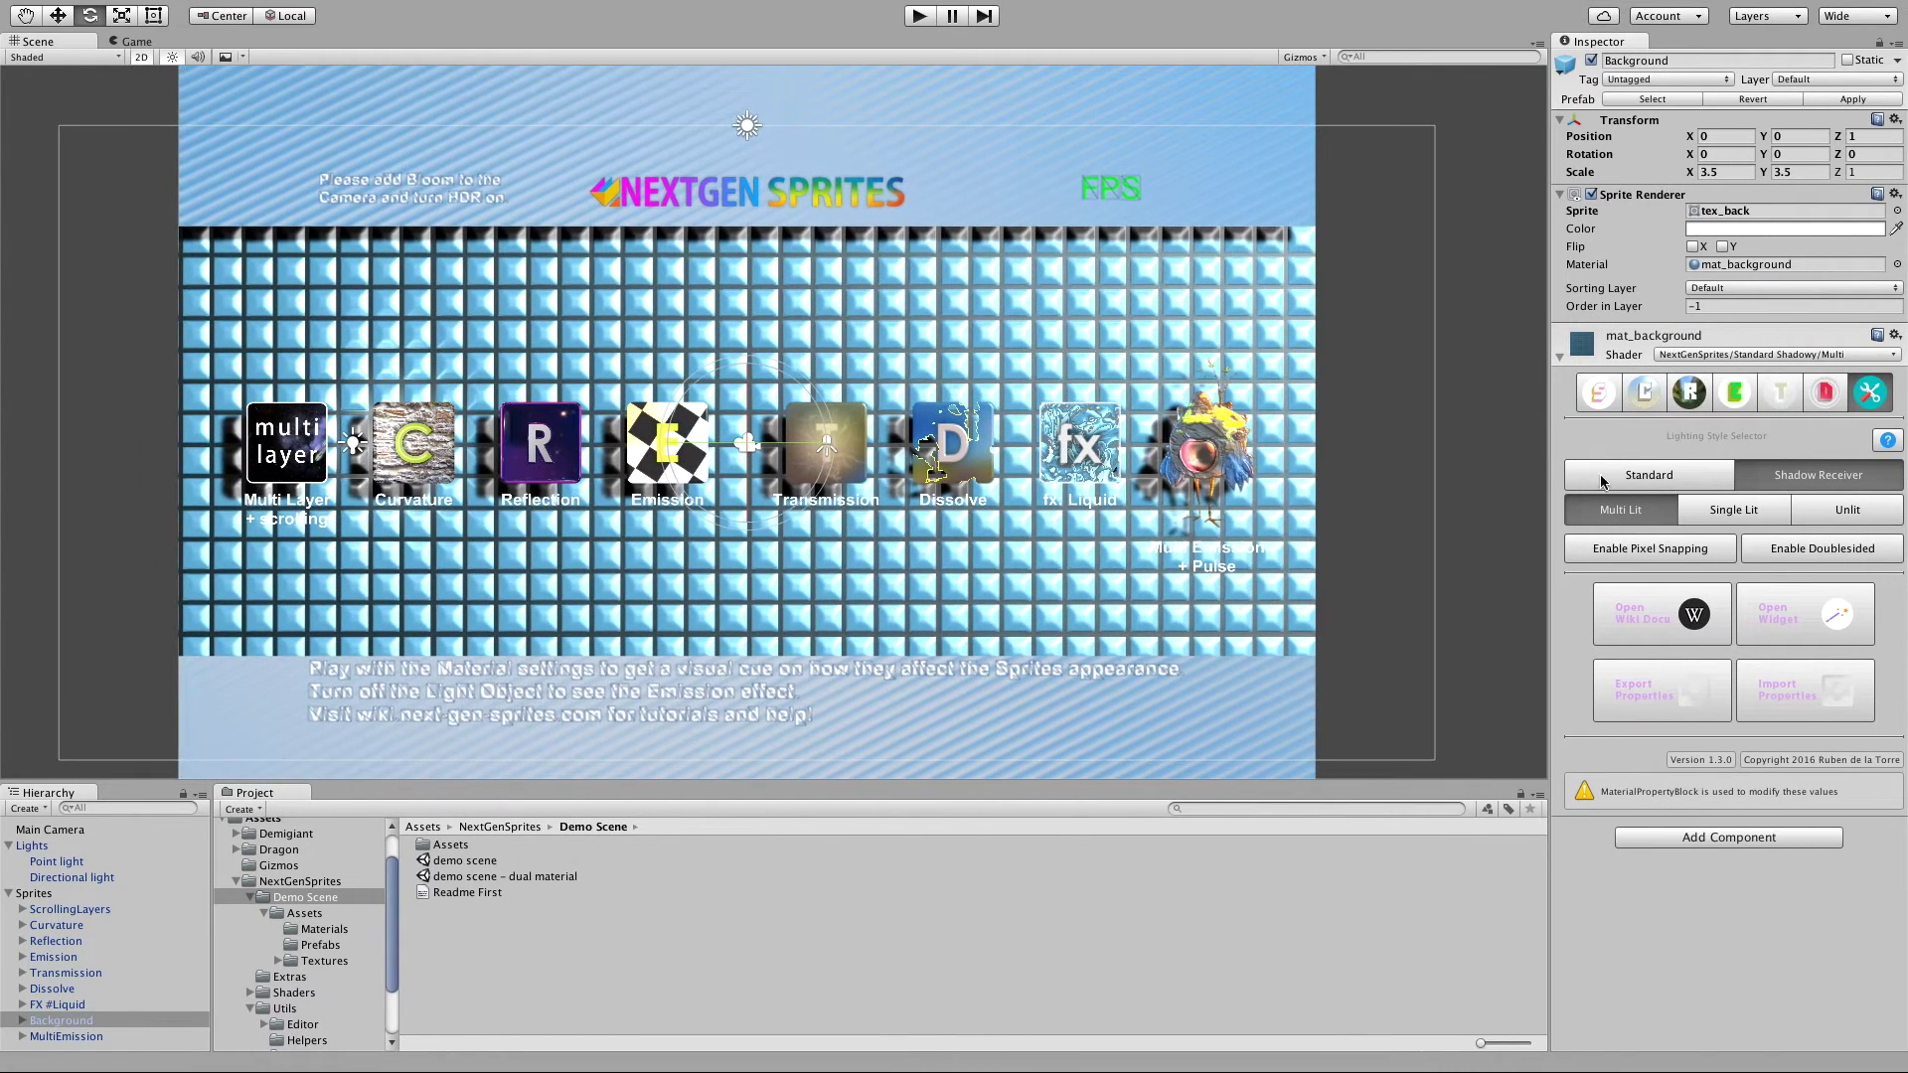
pyautogui.click(1677, 475)
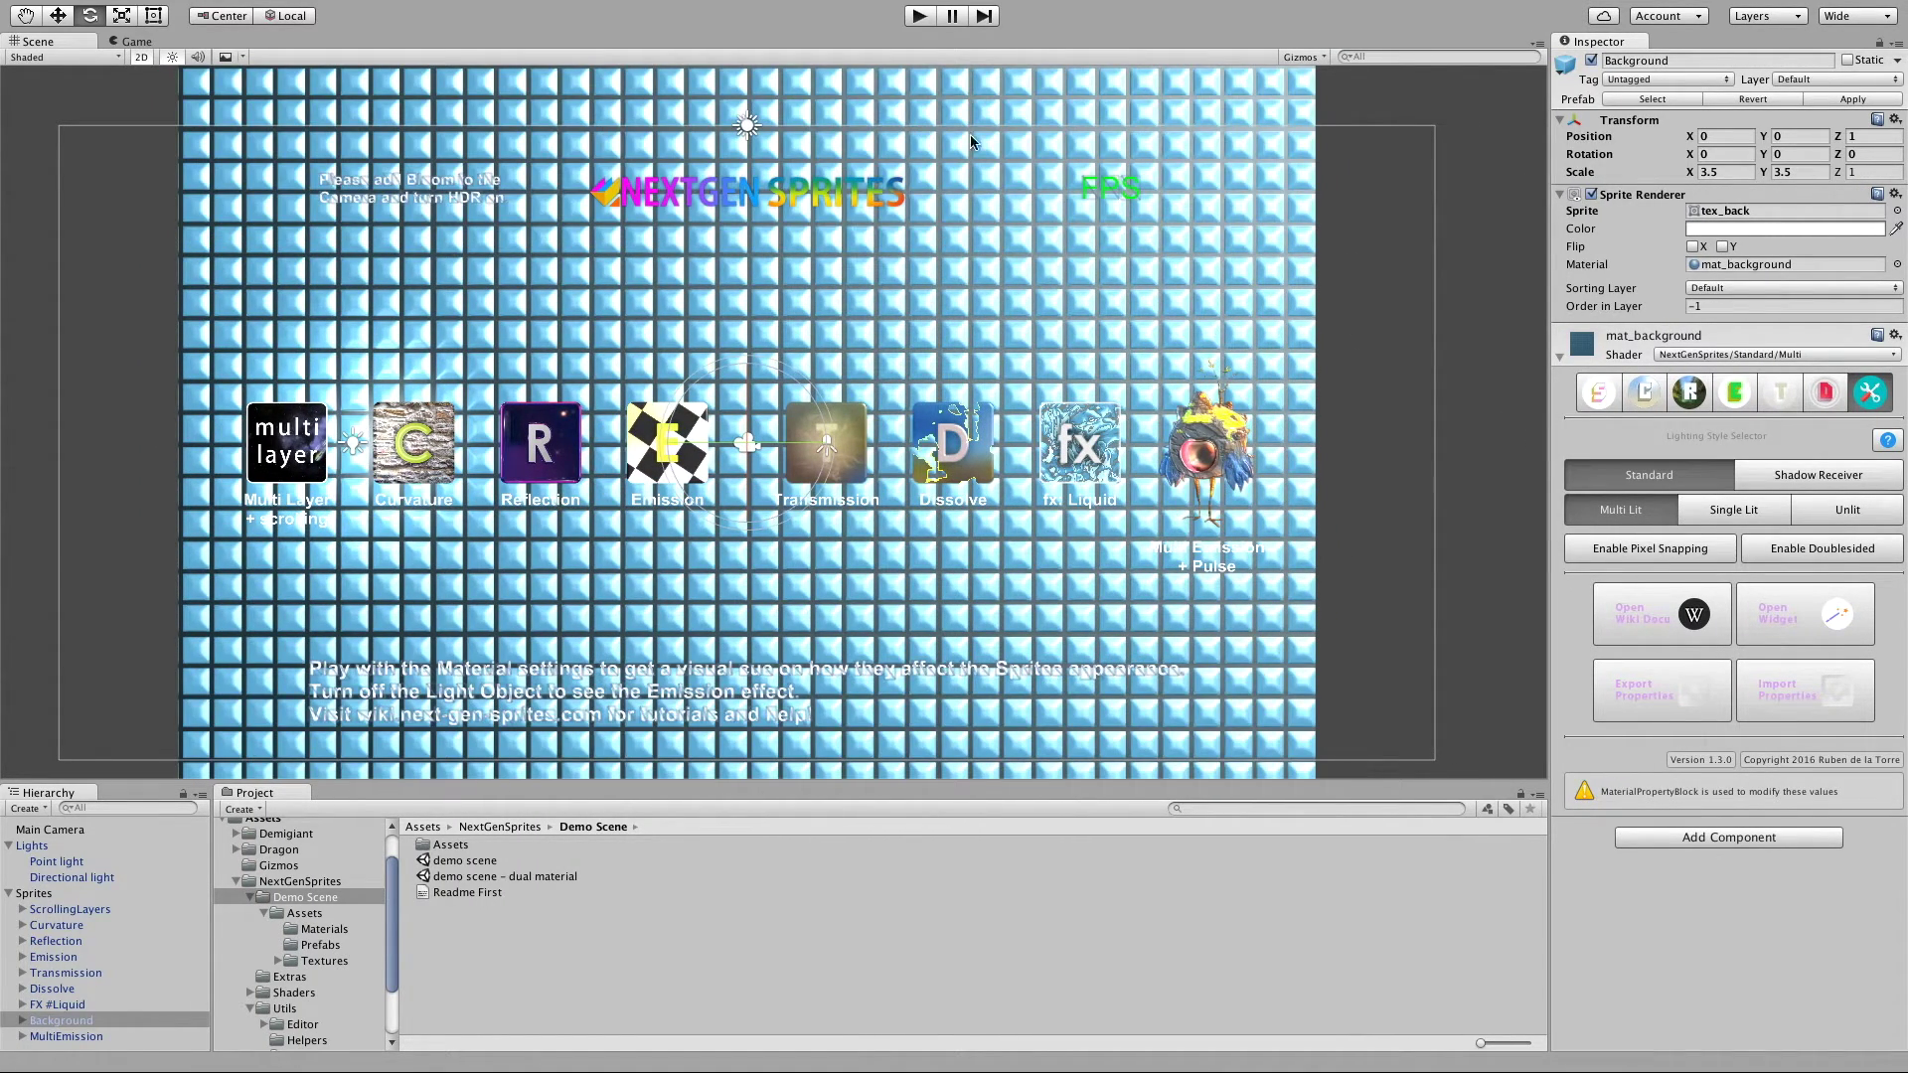
pyautogui.click(1815, 477)
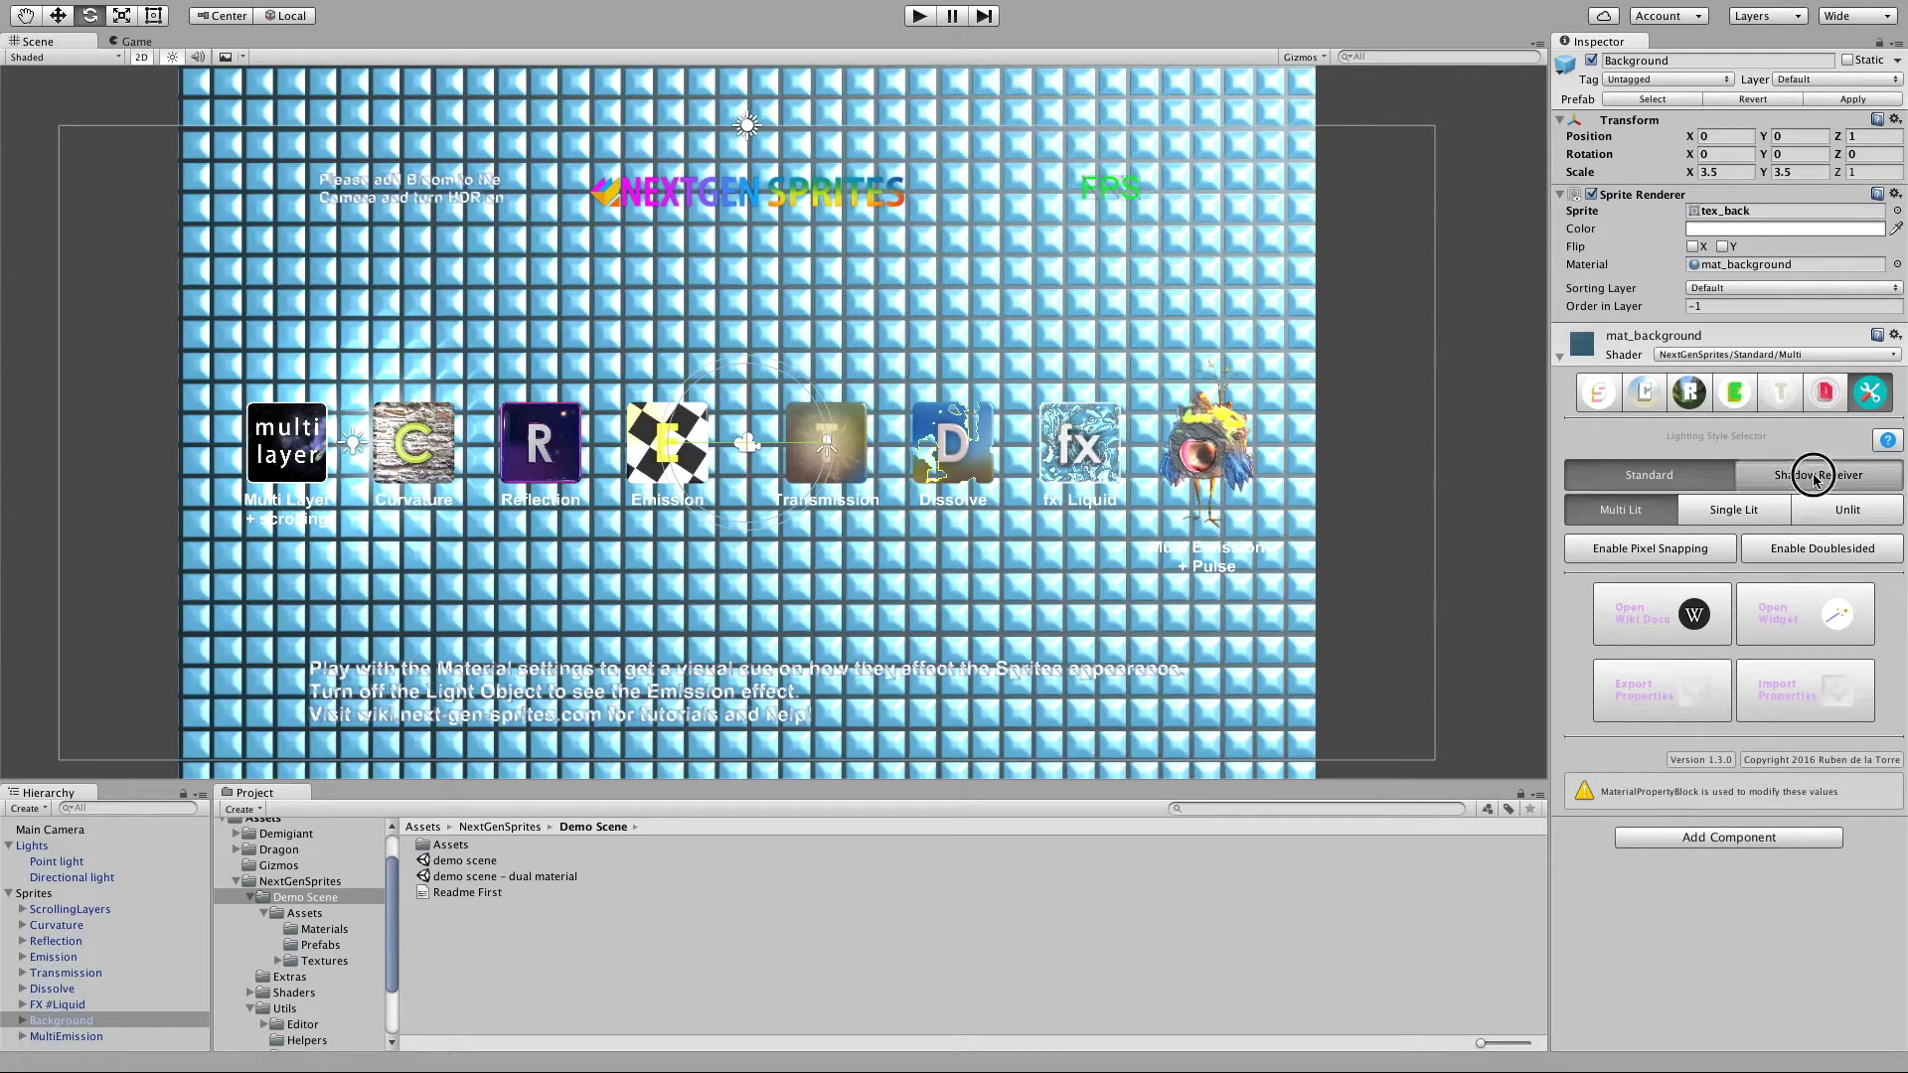
pyautogui.moveTo(527, 356); pyautogui.dragTo(228, 256, button='middle')
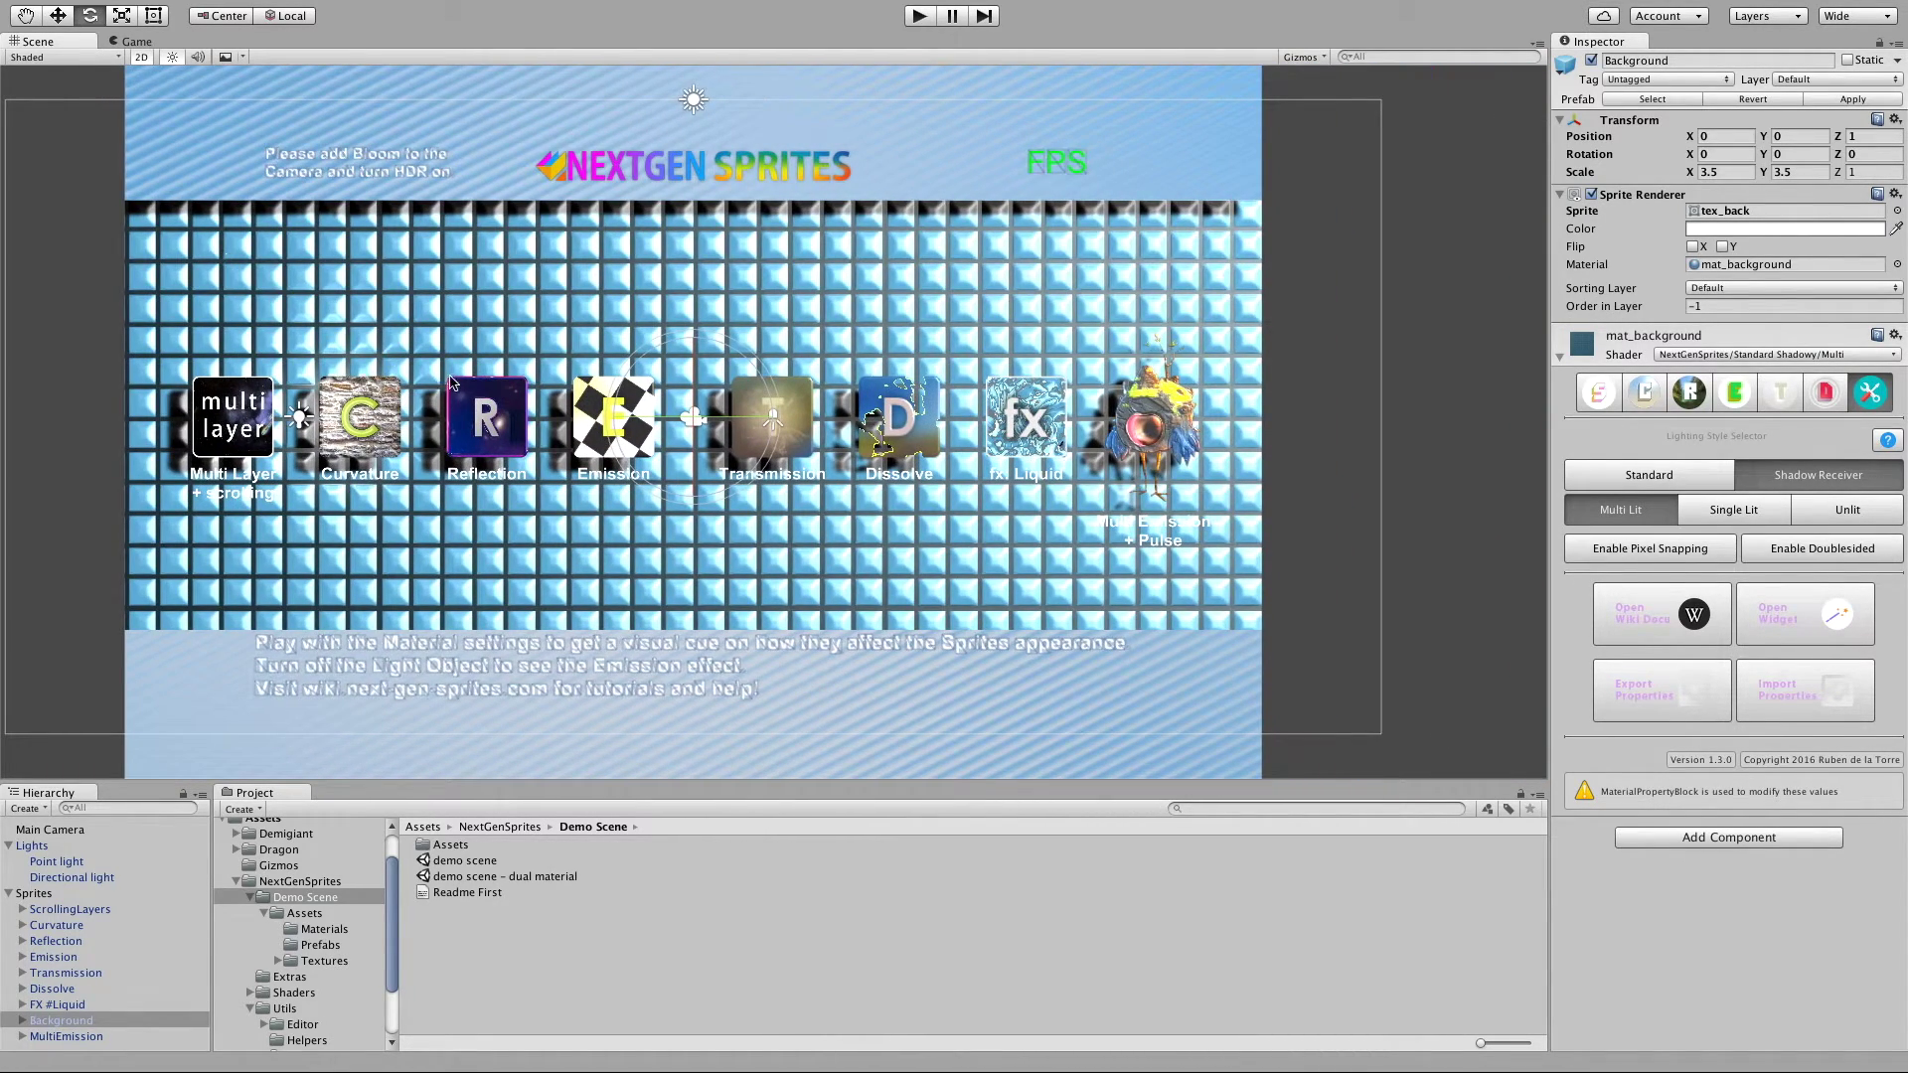
pyautogui.scroll(-2, 453, 356)
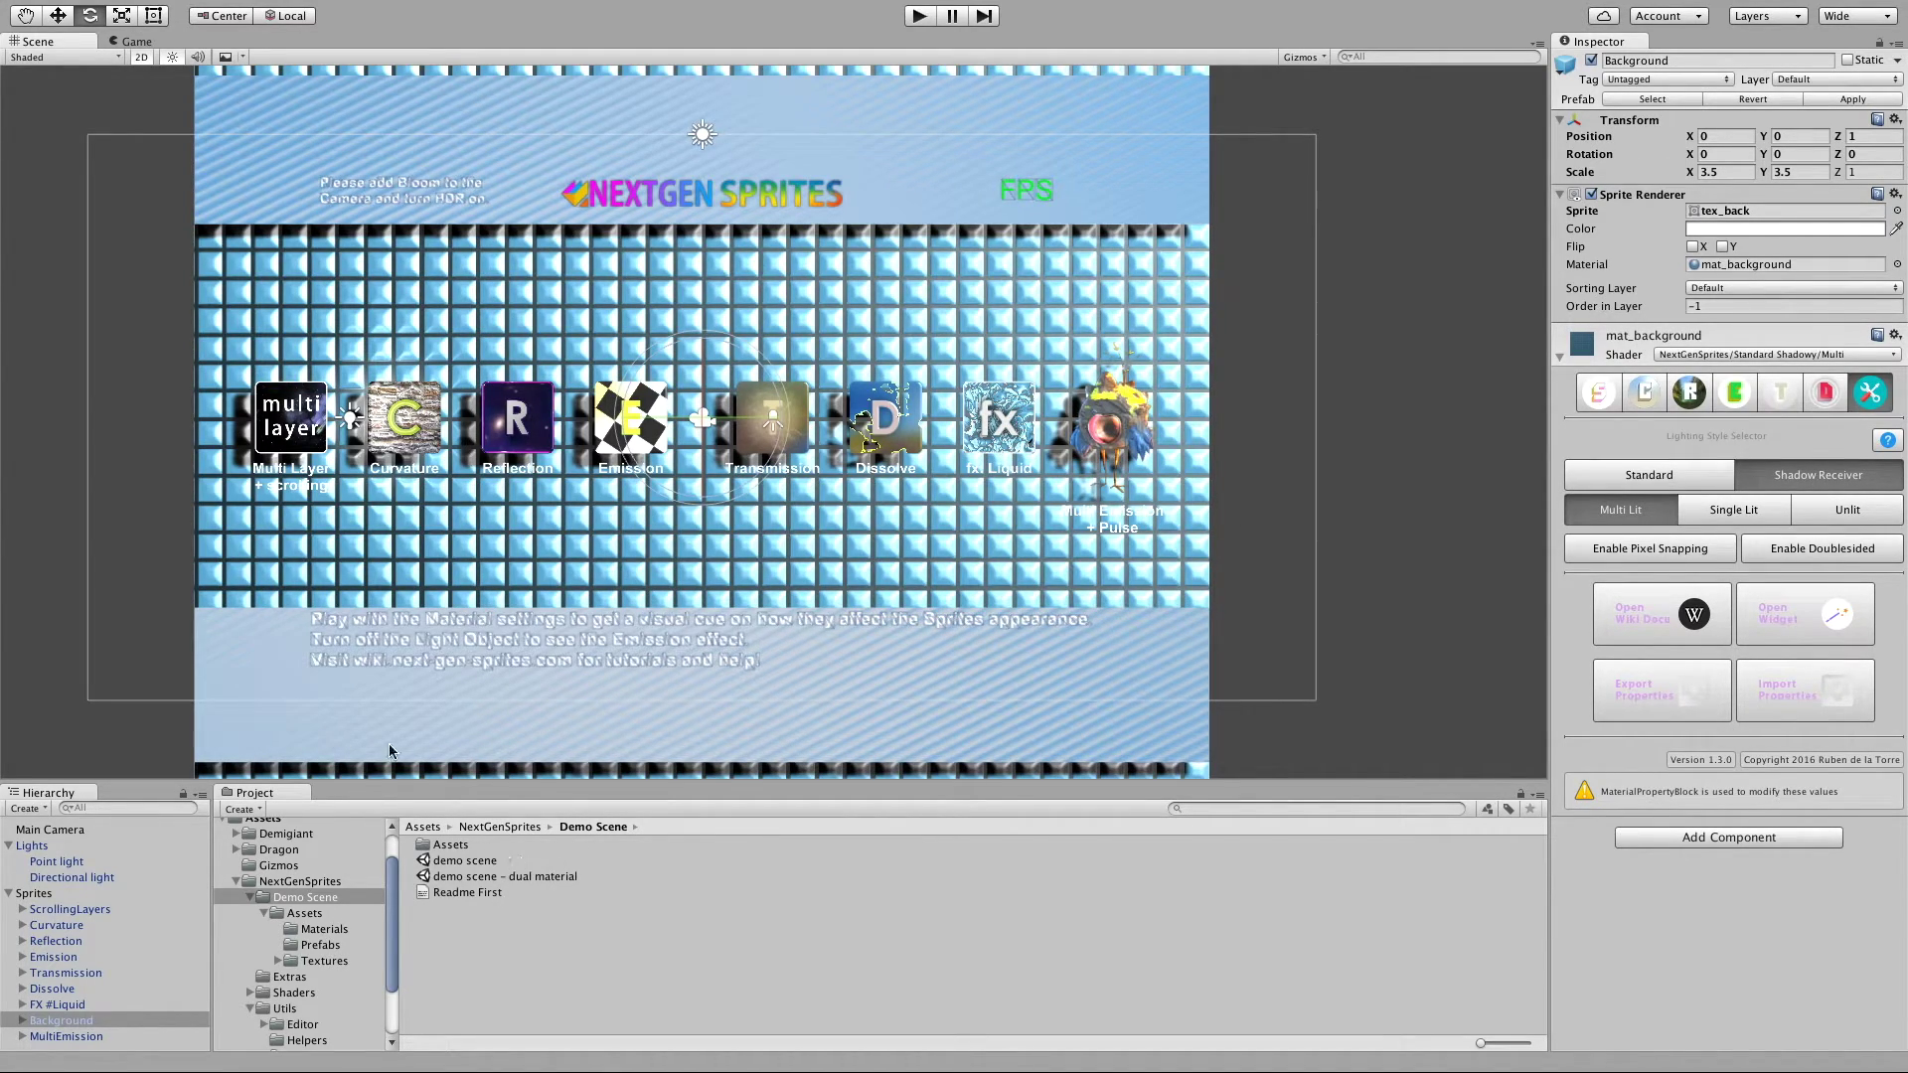
pyautogui.moveTo(569, 283); pyautogui.dragTo(729, 444, button='middle')
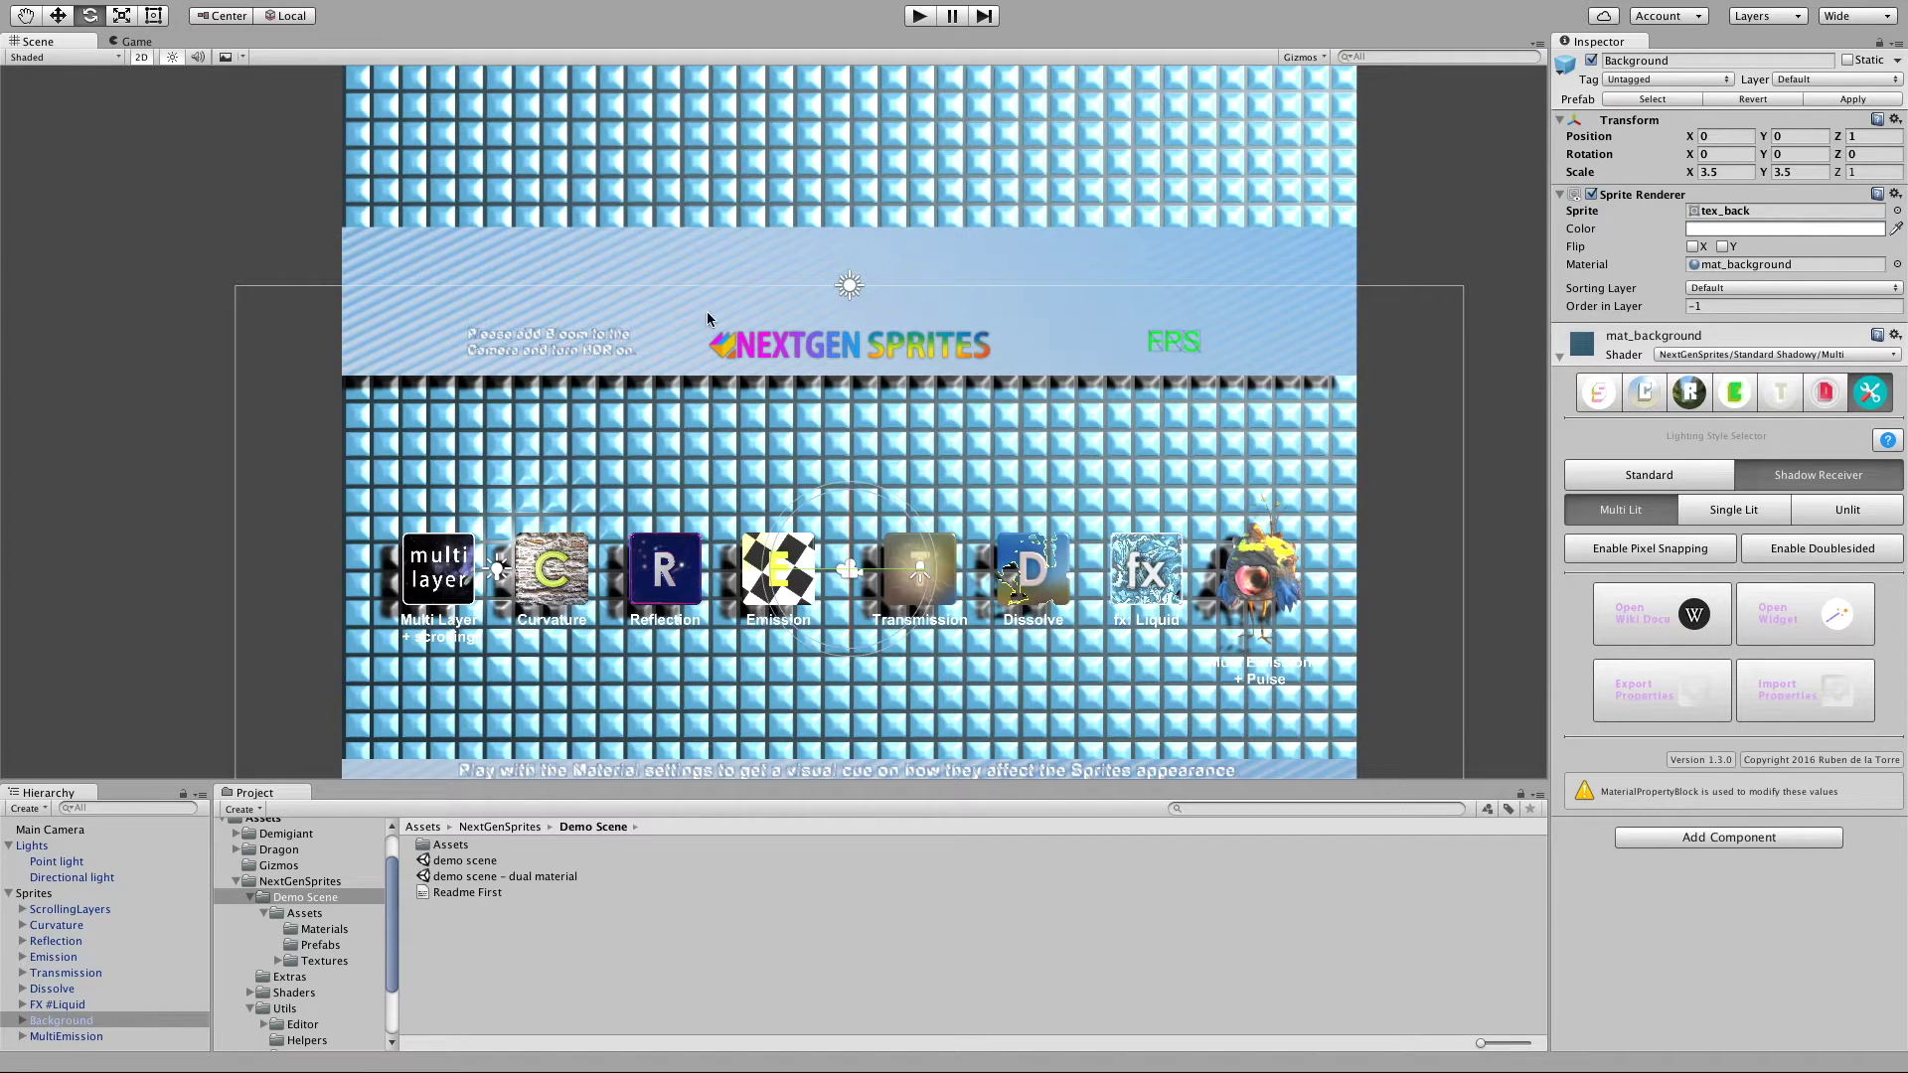
pyautogui.moveTo(764, 299); pyautogui.dragTo(944, 275, button='middle')
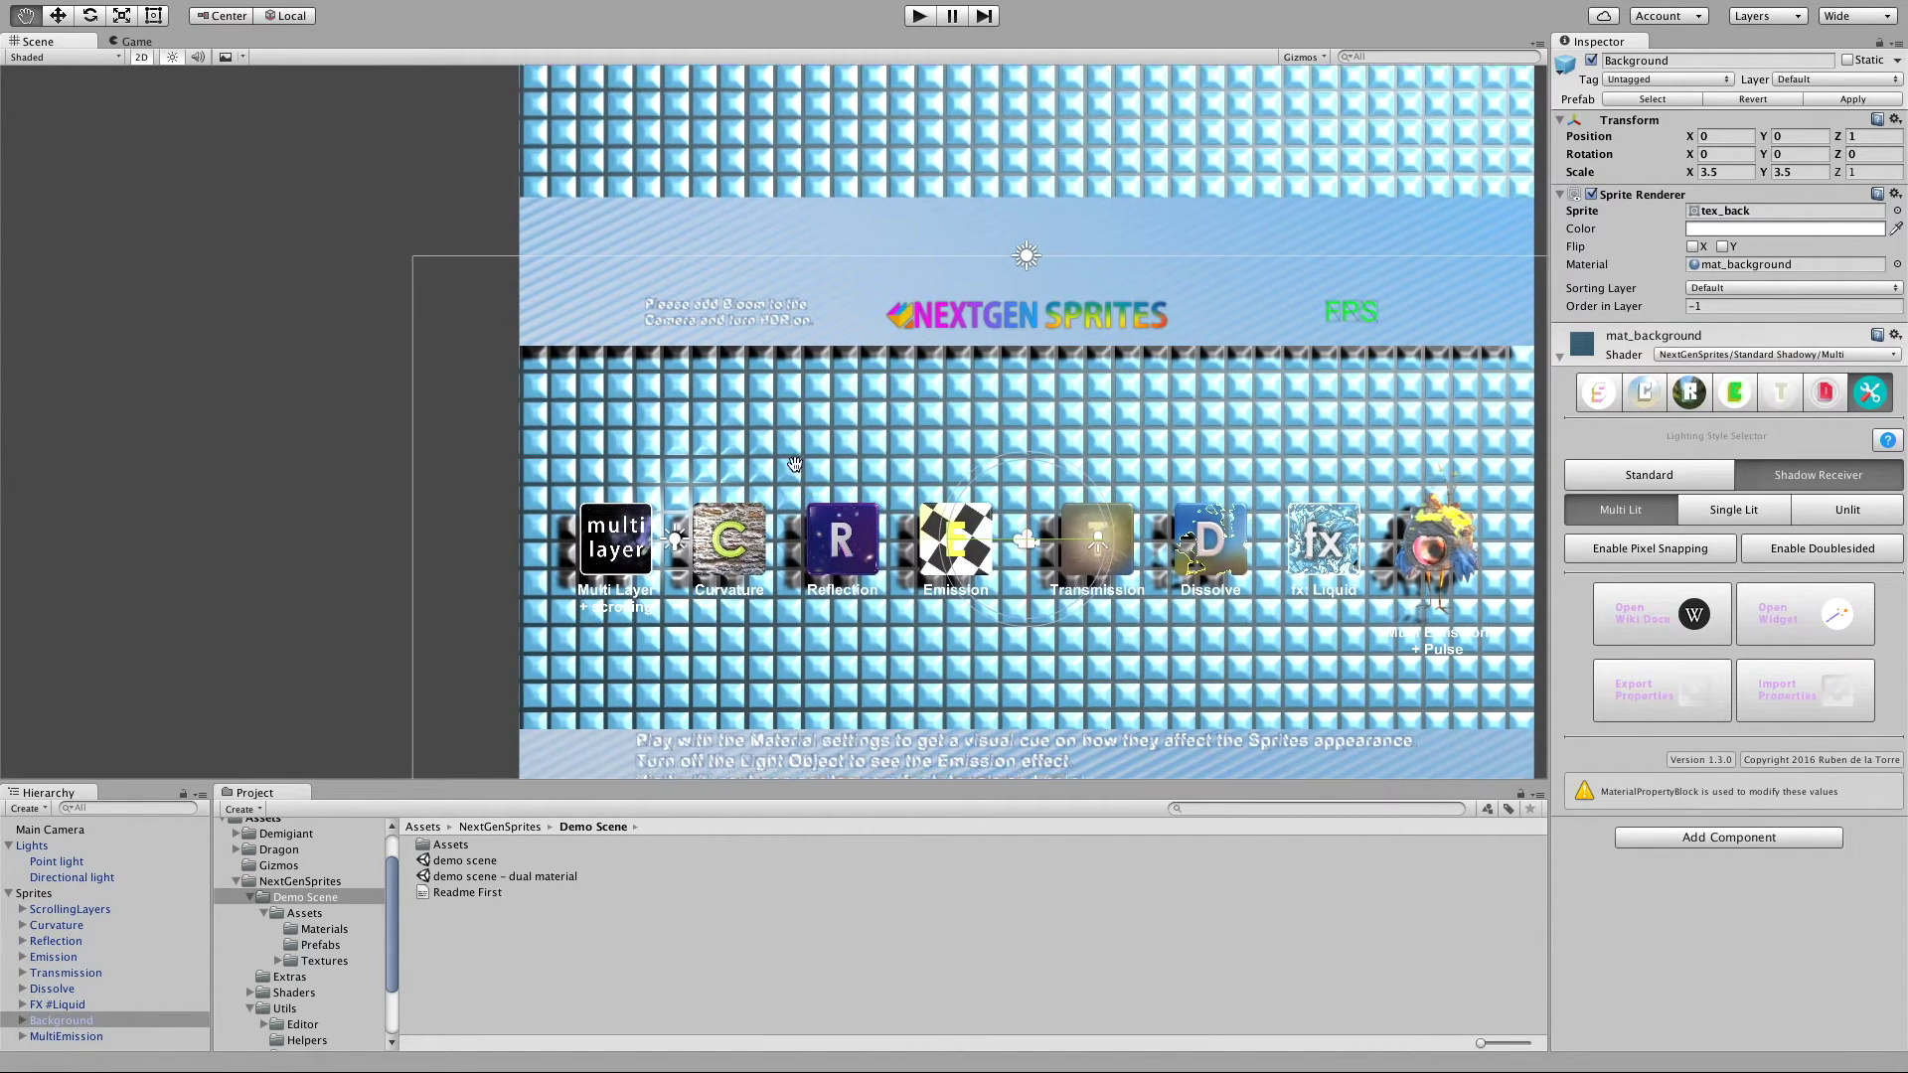
pyautogui.moveTo(806, 494); pyautogui.dragTo(645, 390, button='middle')
pyautogui.moveTo(383, 8)
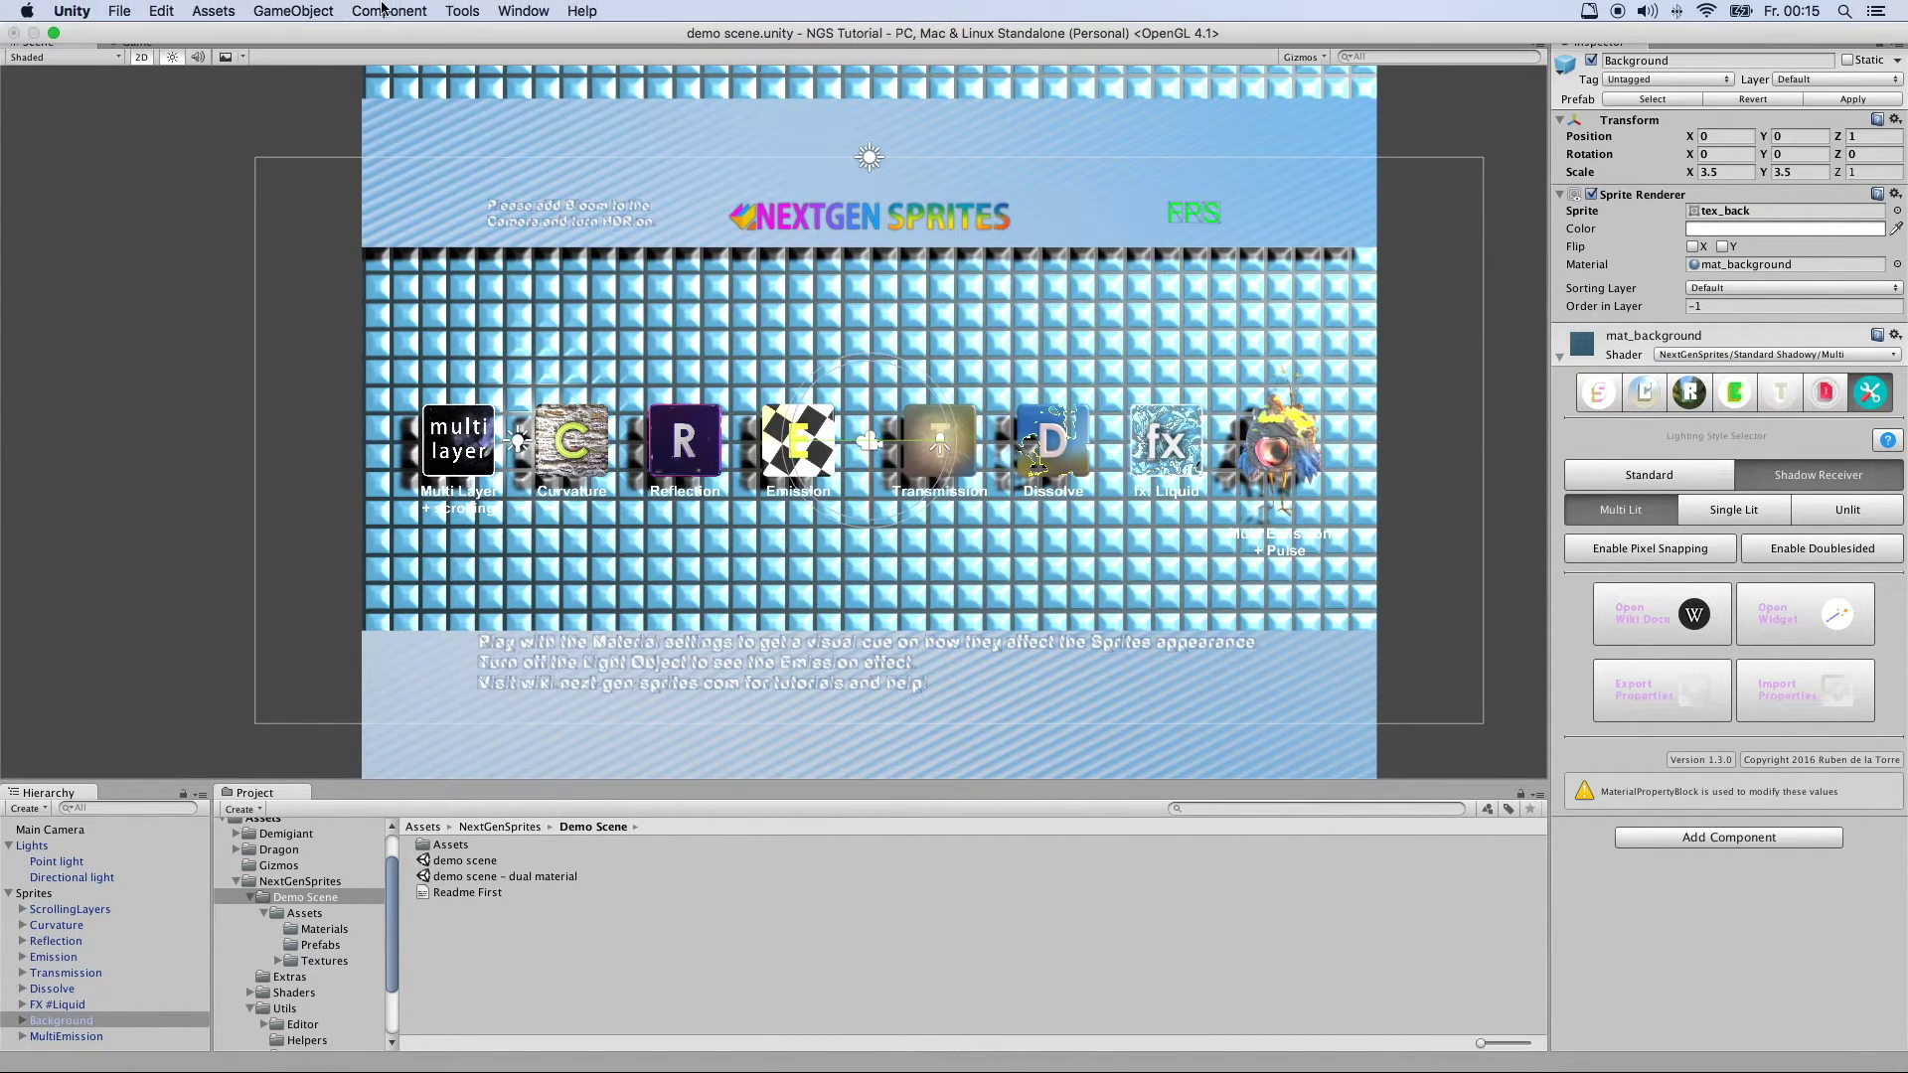
pyautogui.click(507, 10)
# Step: Open the NGS Widget from Window > NextGenSprites and dock it in the bottom-right area
pyautogui.click(783, 131)
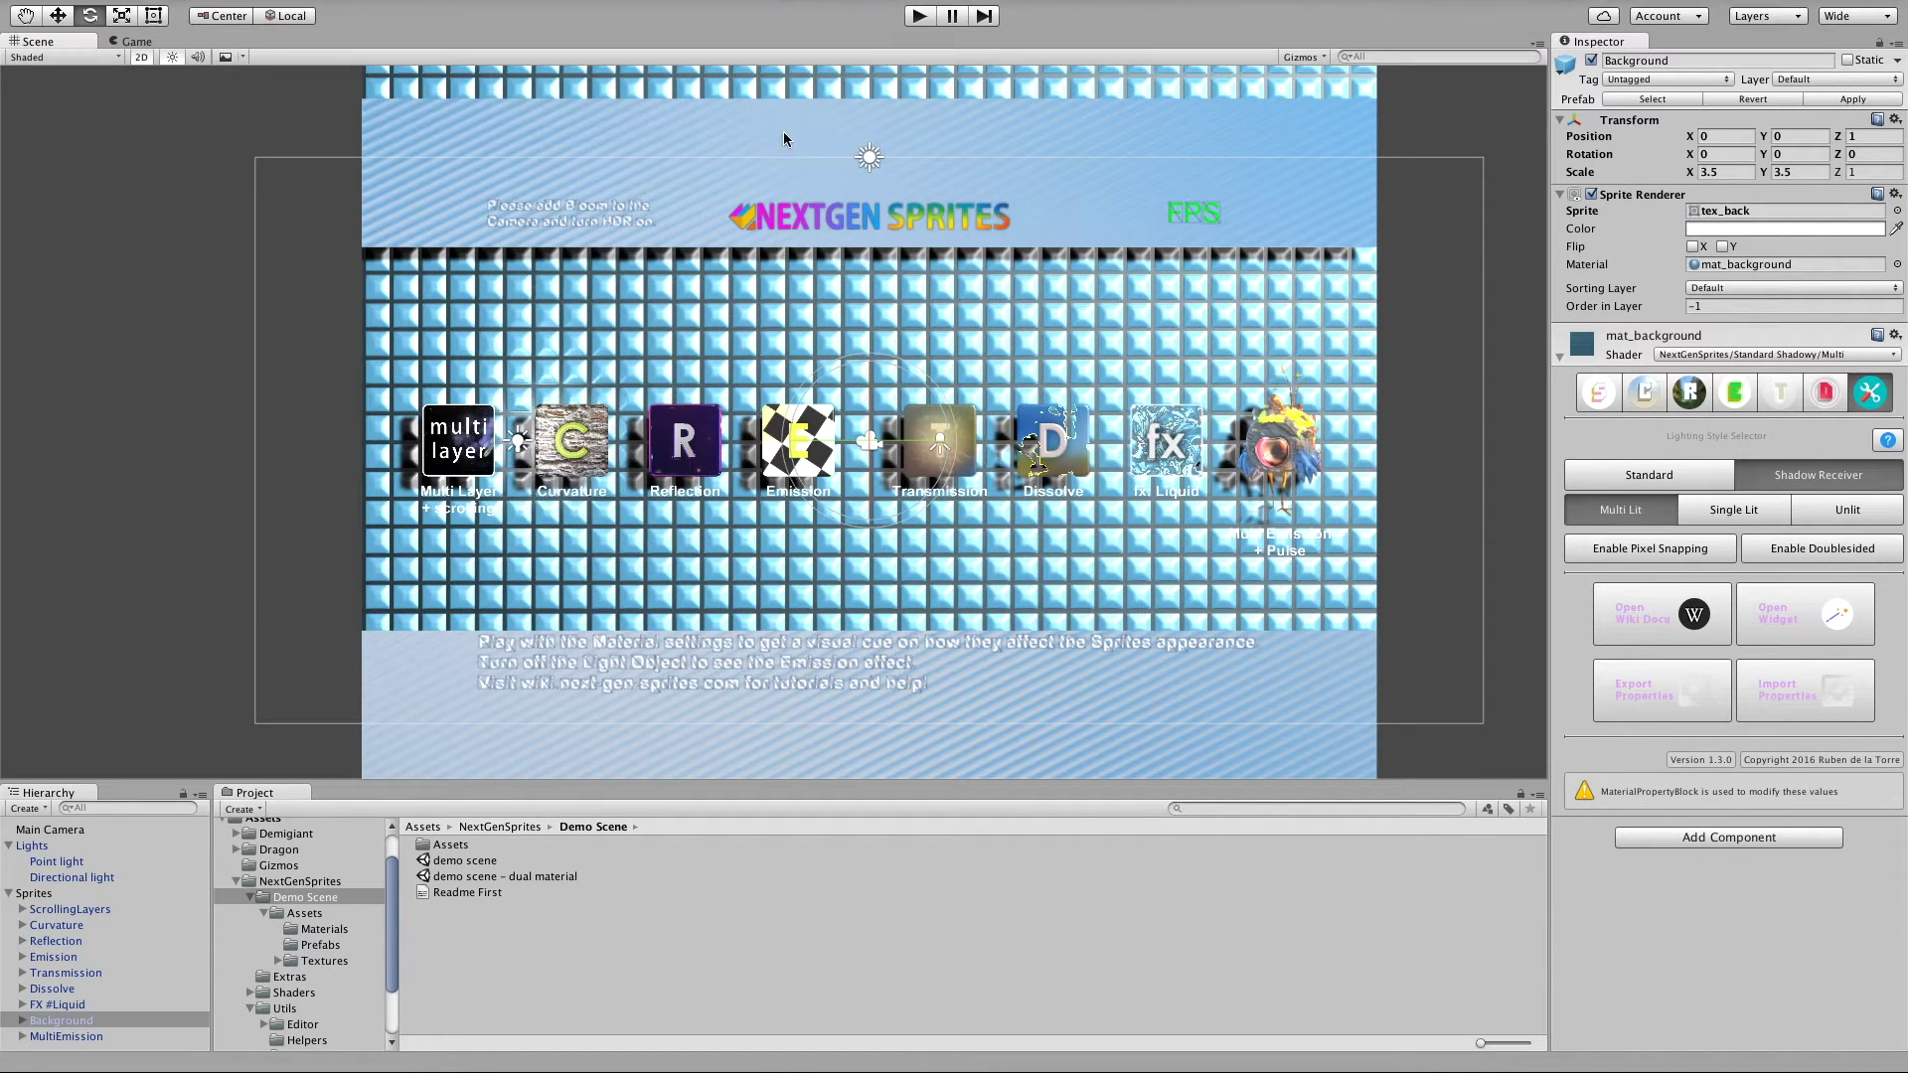
pyautogui.click(524, 10)
pyautogui.moveTo(601, 136)
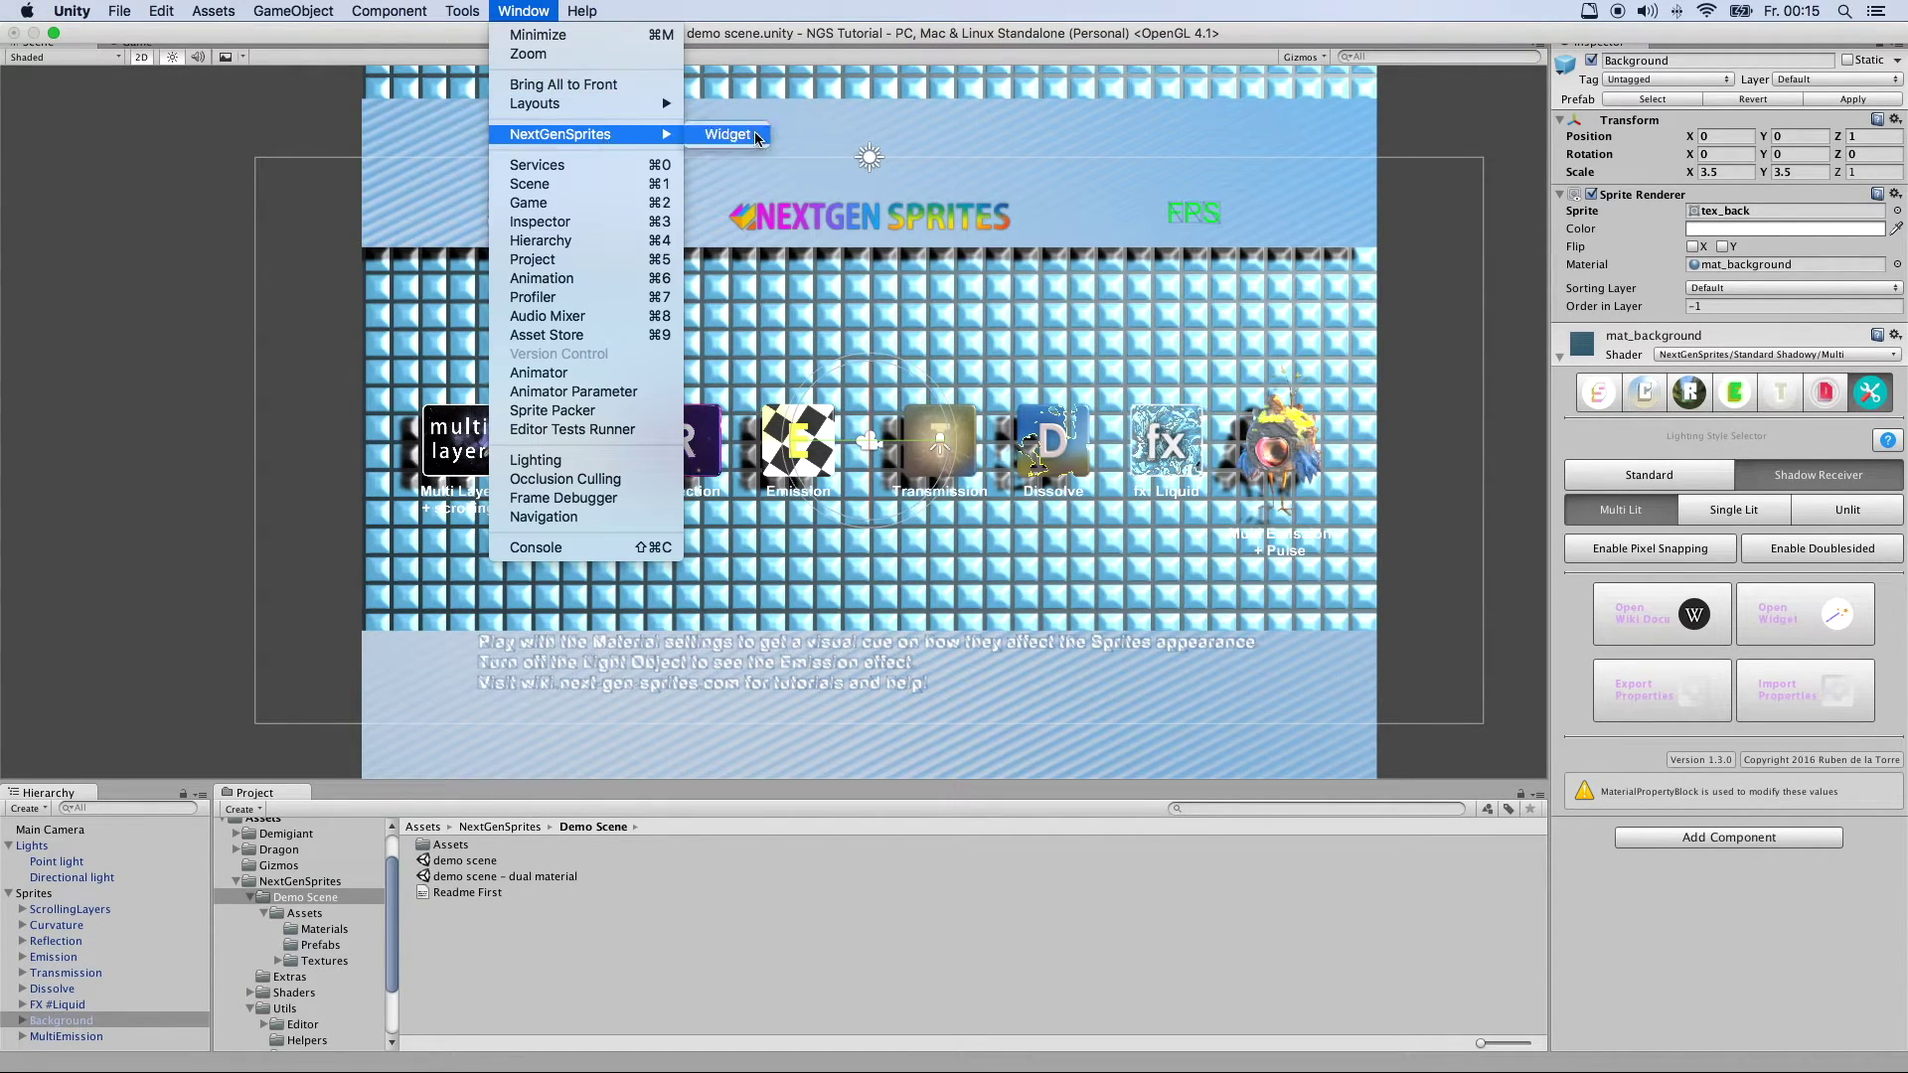
pyautogui.click(753, 137)
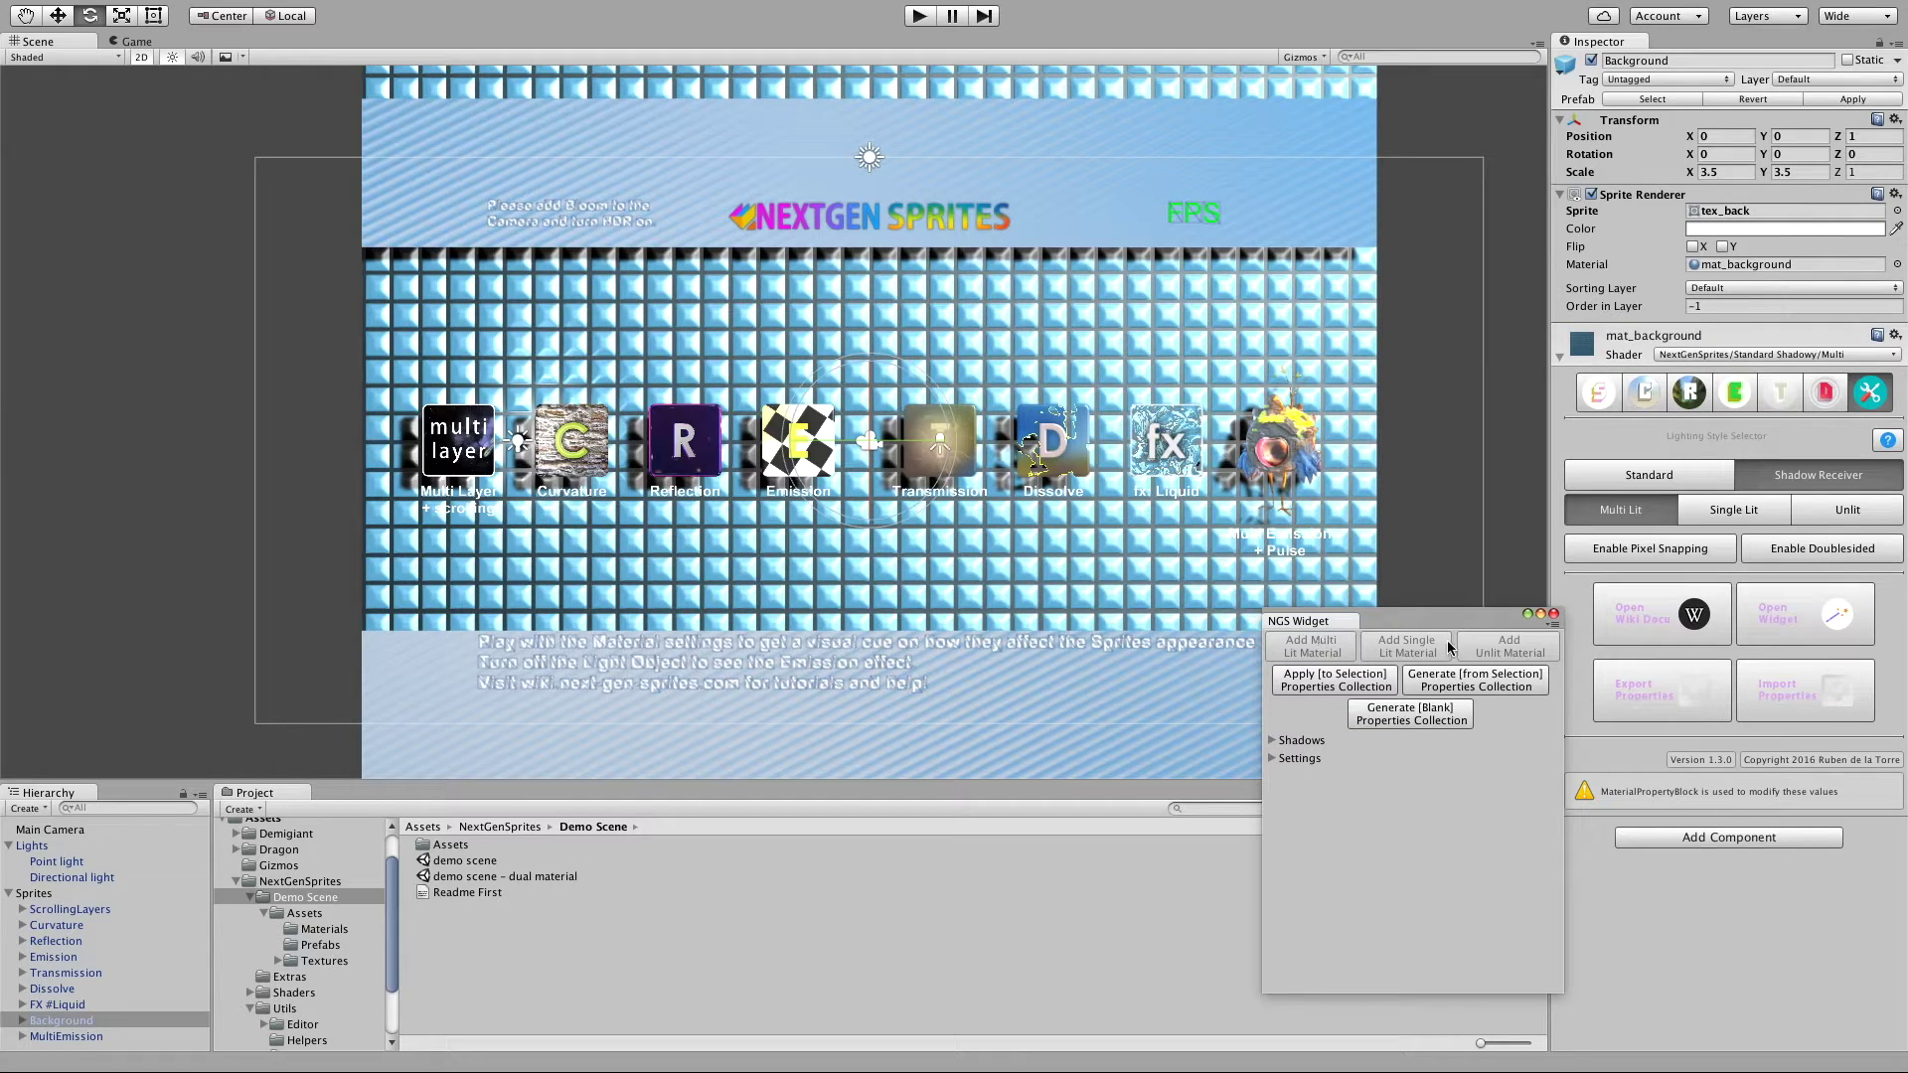
pyautogui.moveTo(1310, 625); pyautogui.dragTo(1256, 860)
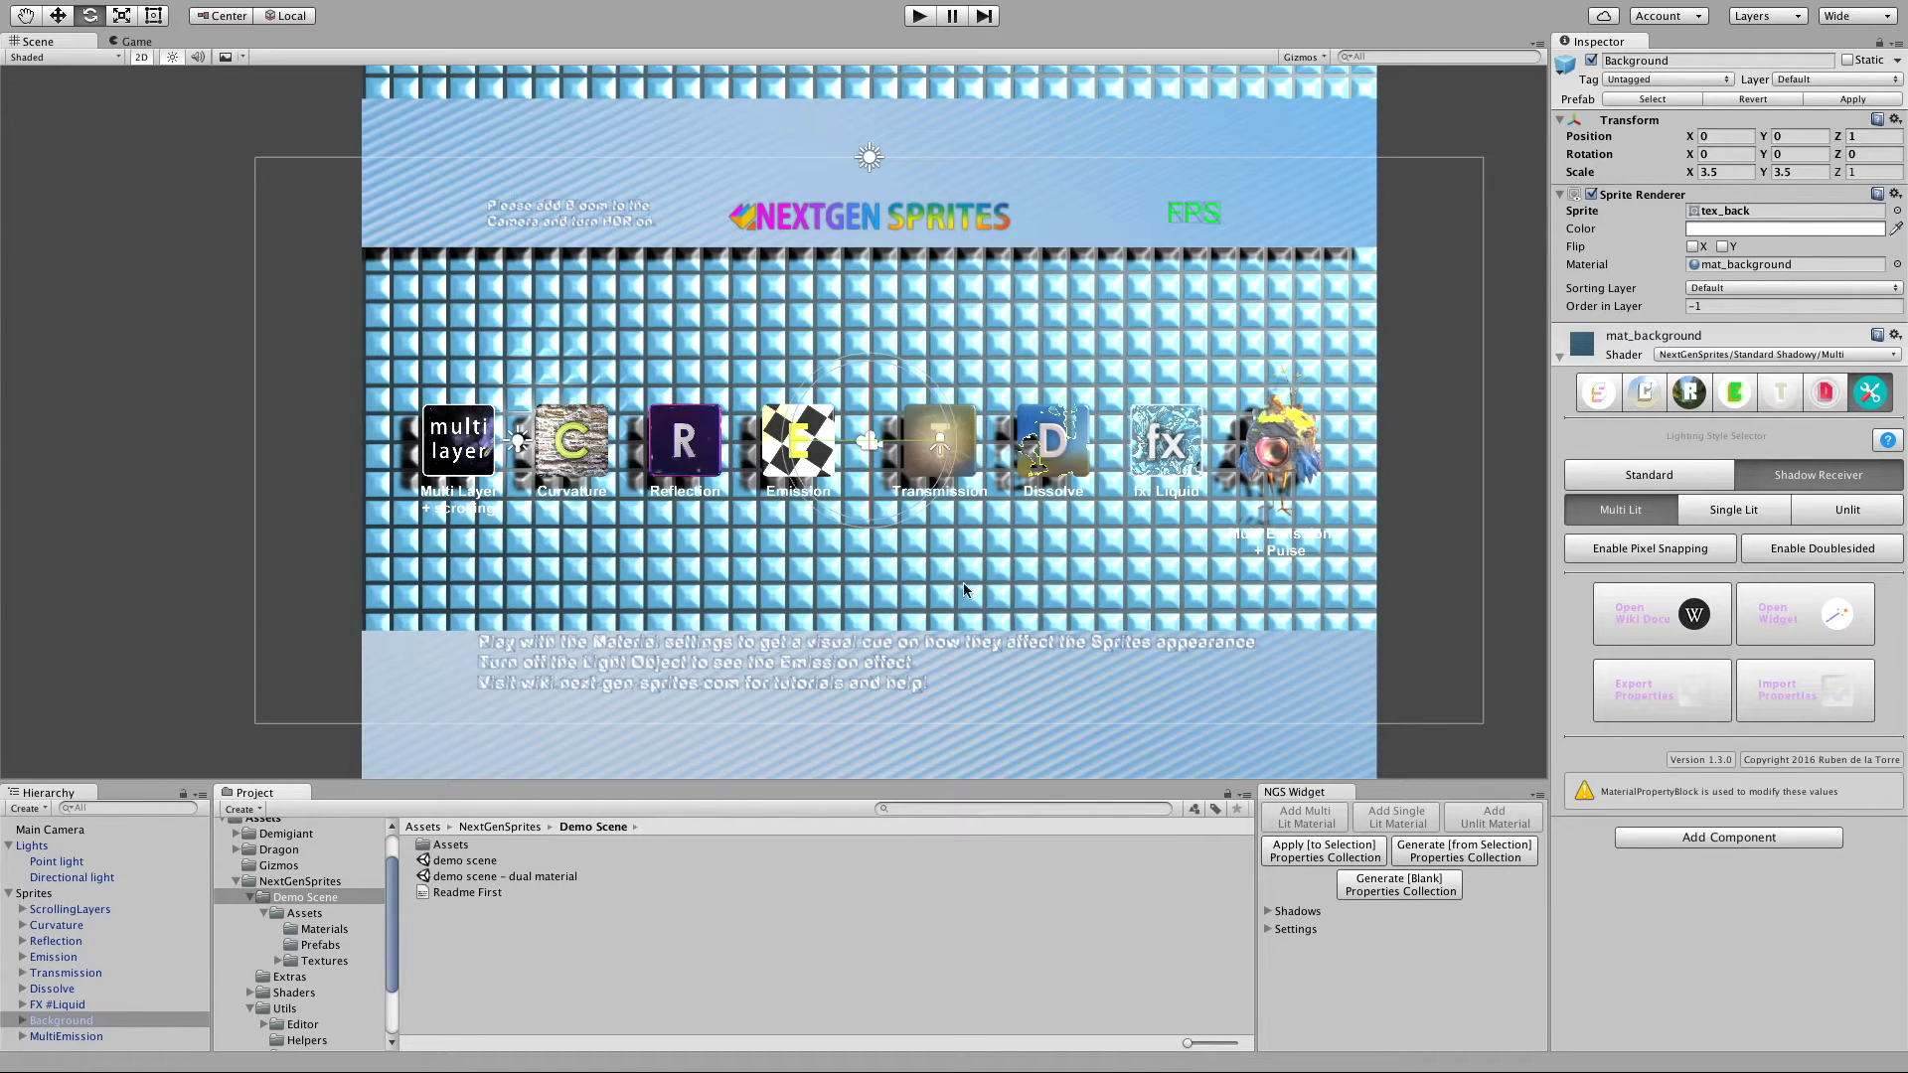
pyautogui.scroll(-5, 963, 589)
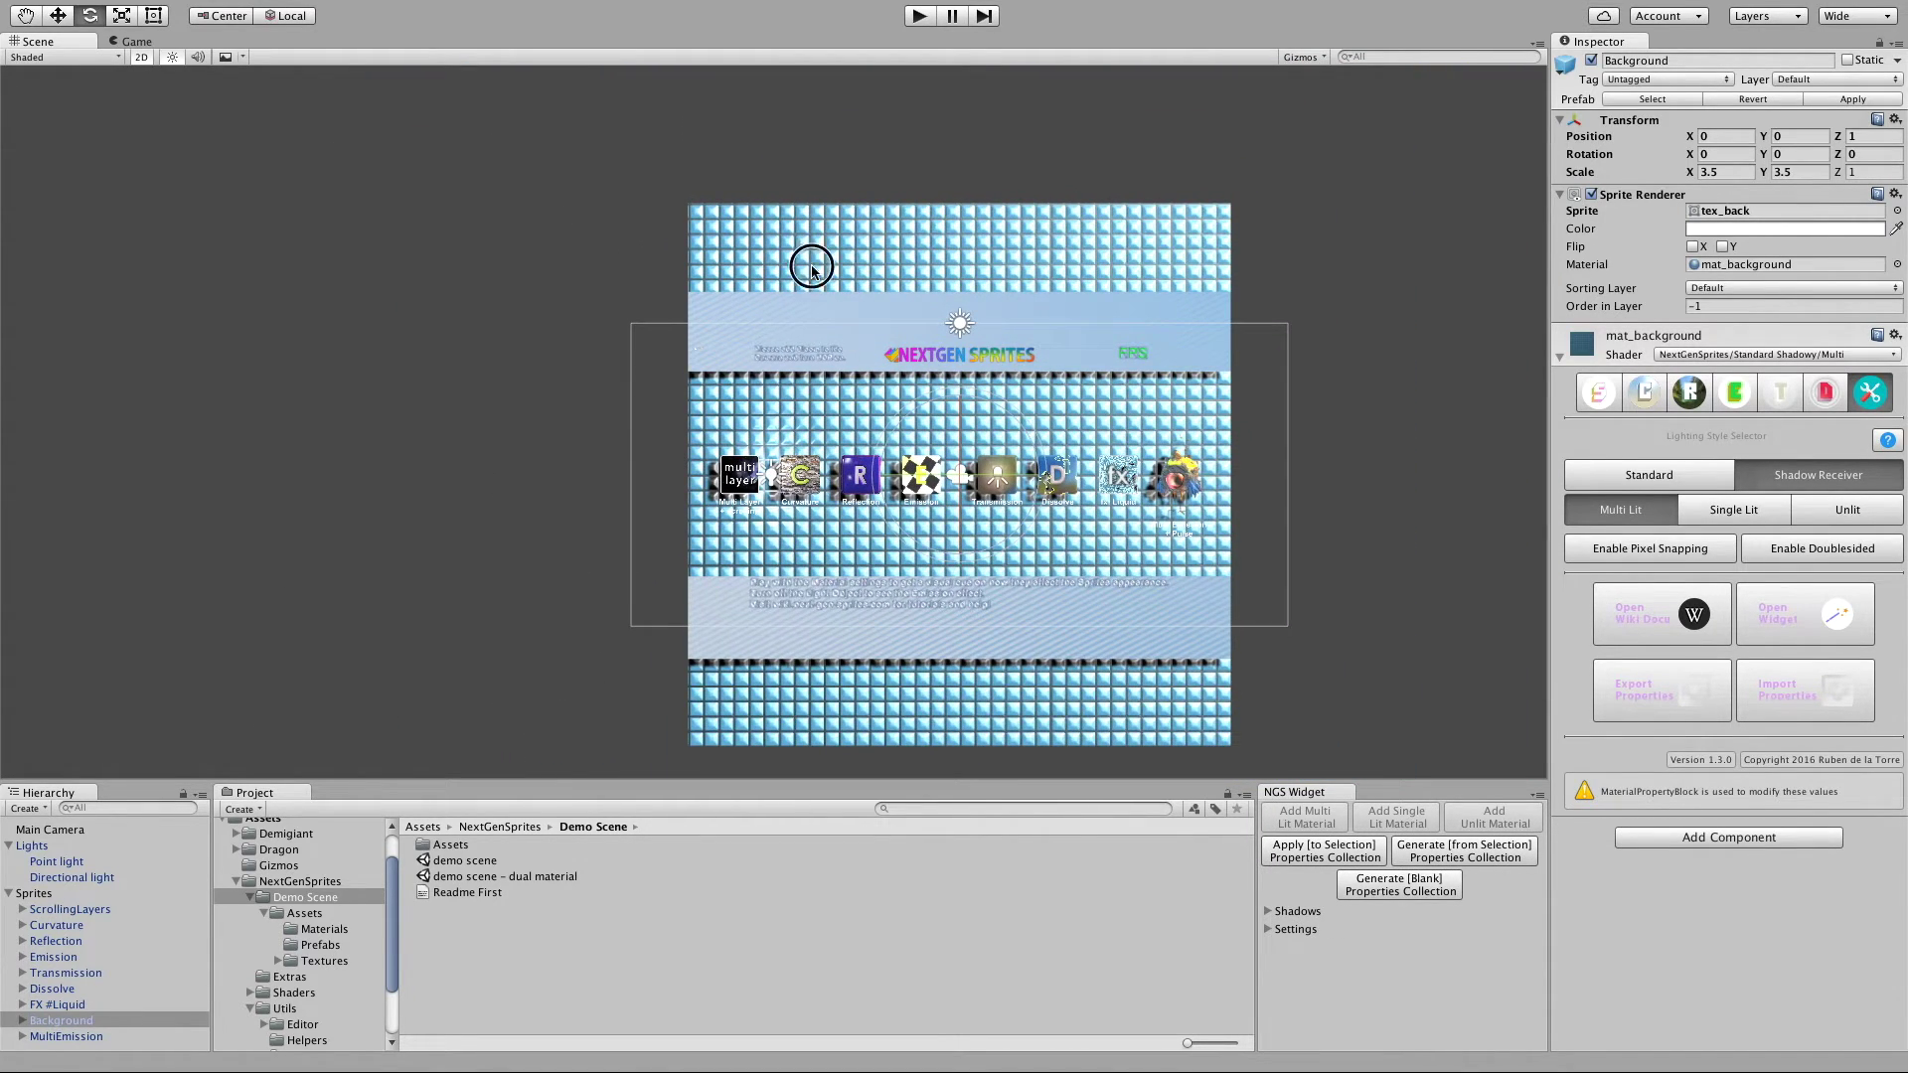
pyautogui.click(22, 1021)
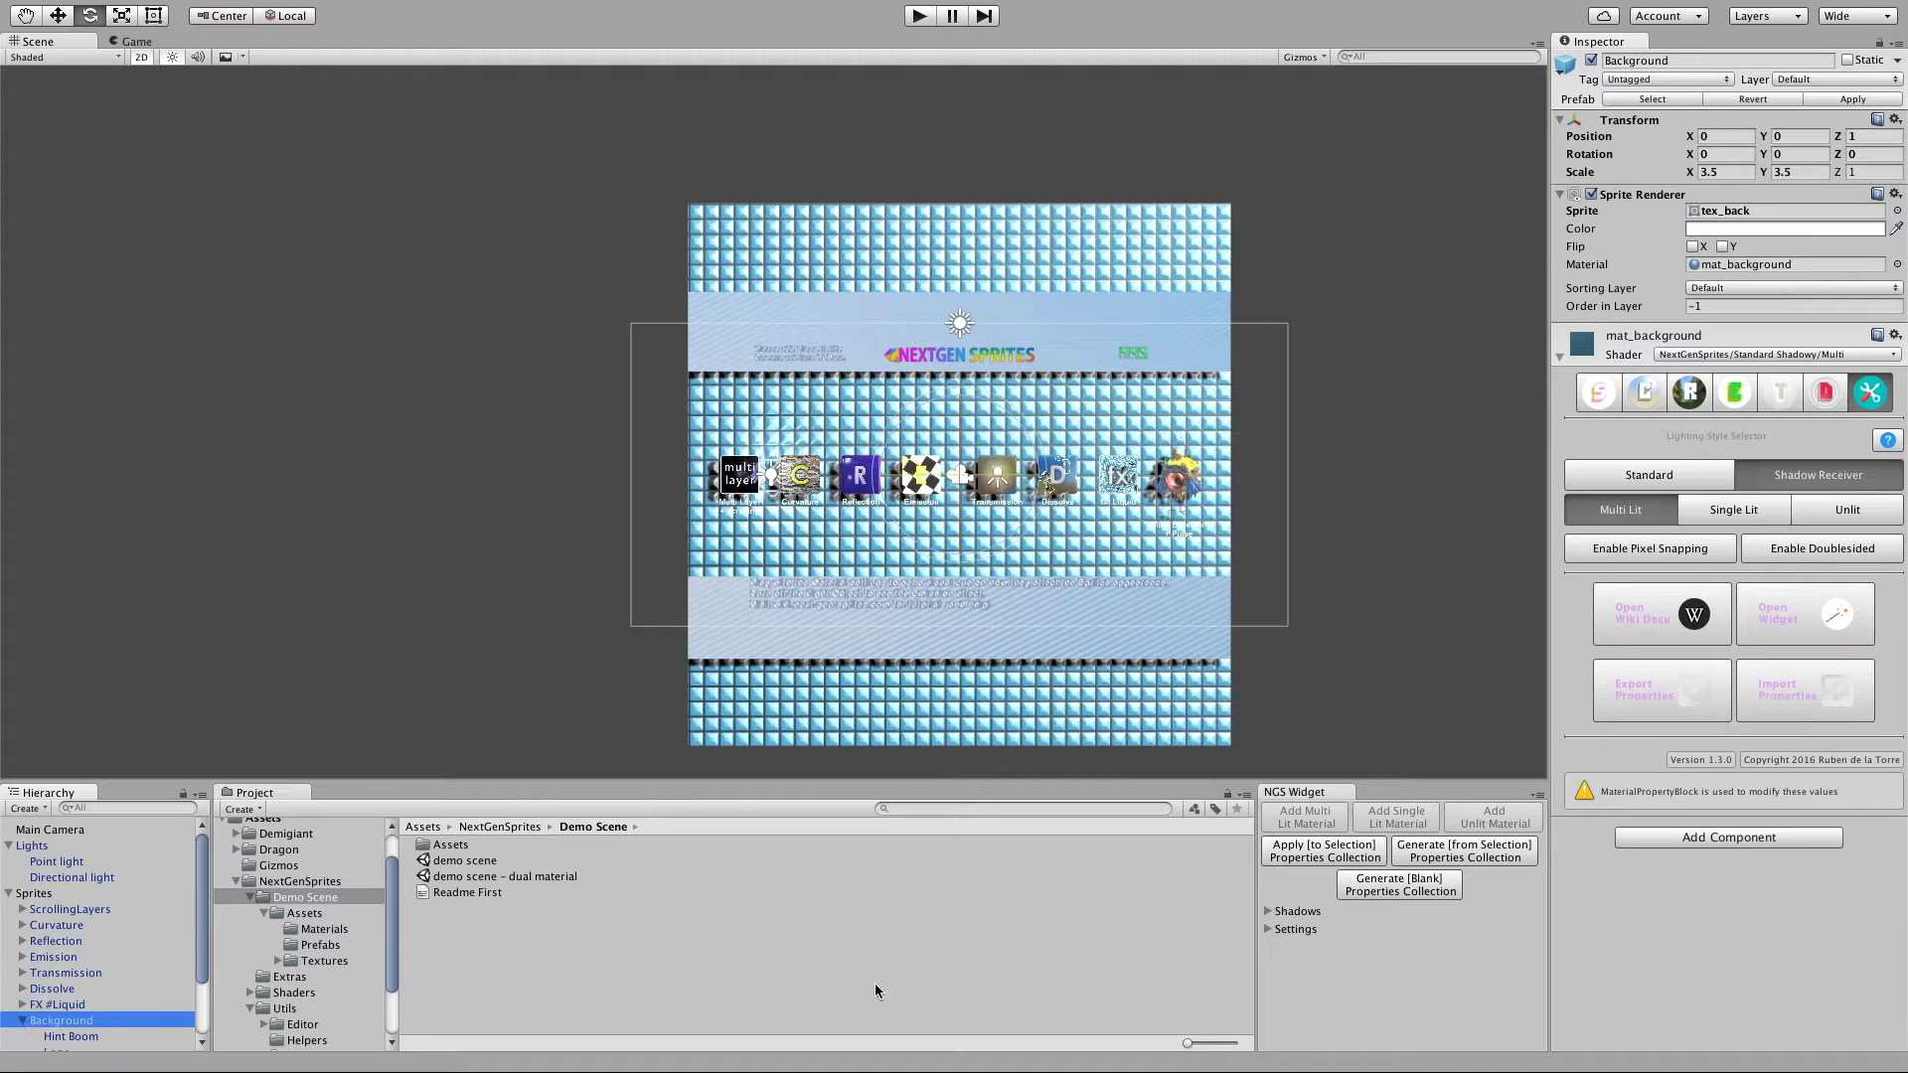
# Step: Turn the Background's Receive Shadows off and back on in the NGS Widget Shadows section
pyautogui.click(1267, 913)
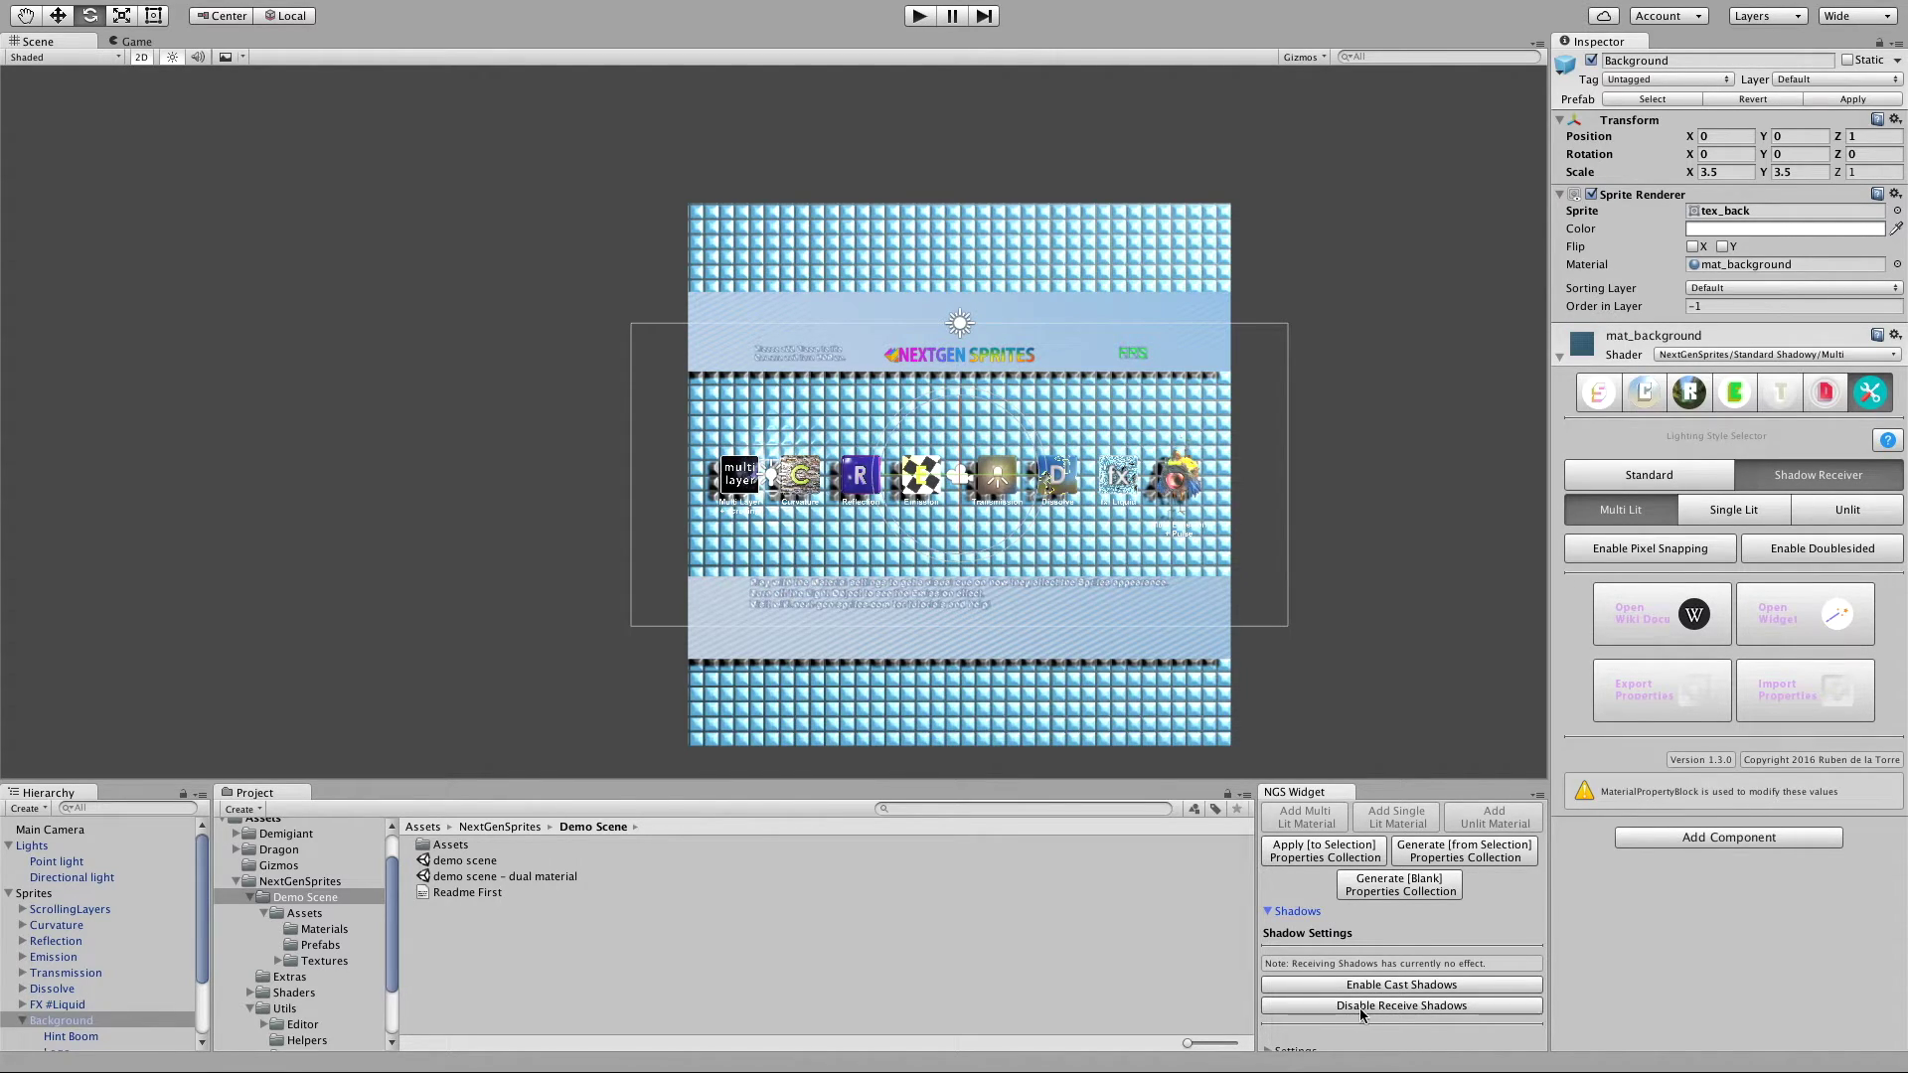
pyautogui.click(1428, 1006)
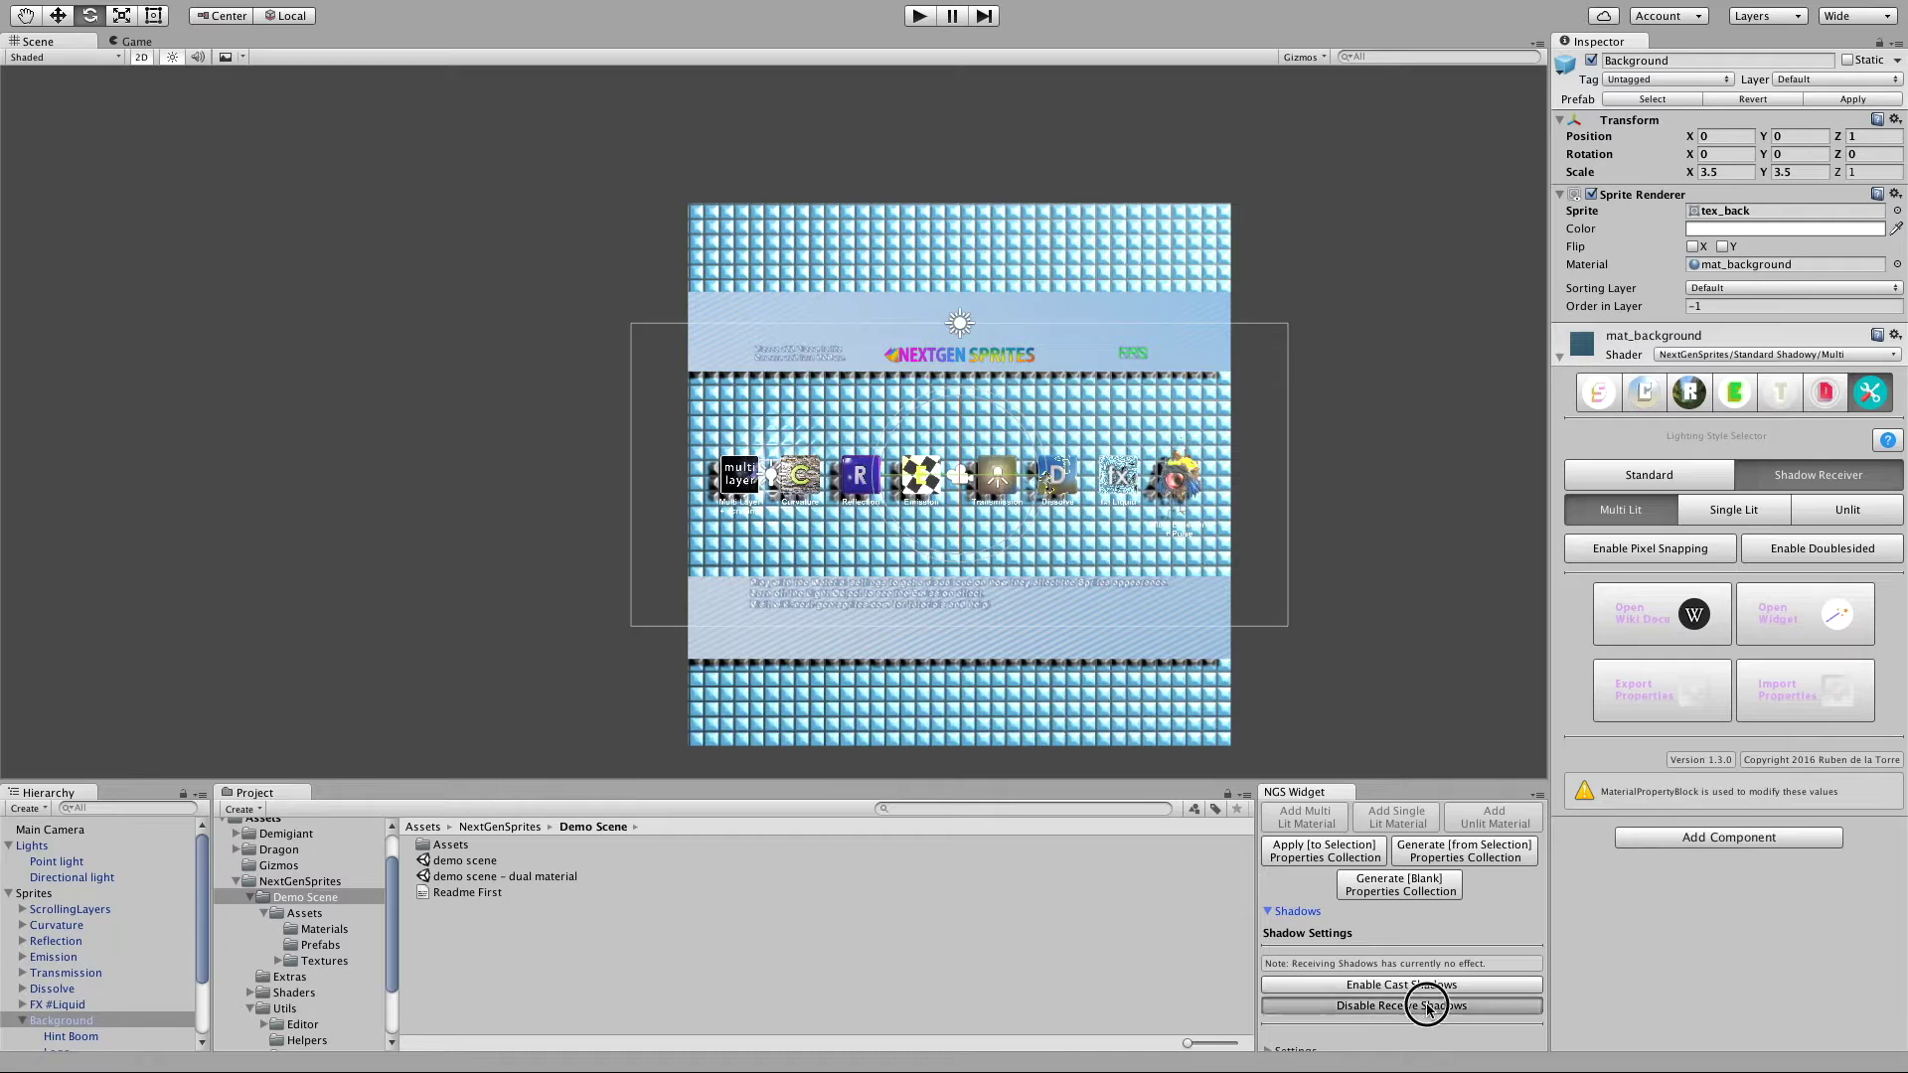
pyautogui.scroll(4, 1113, 558)
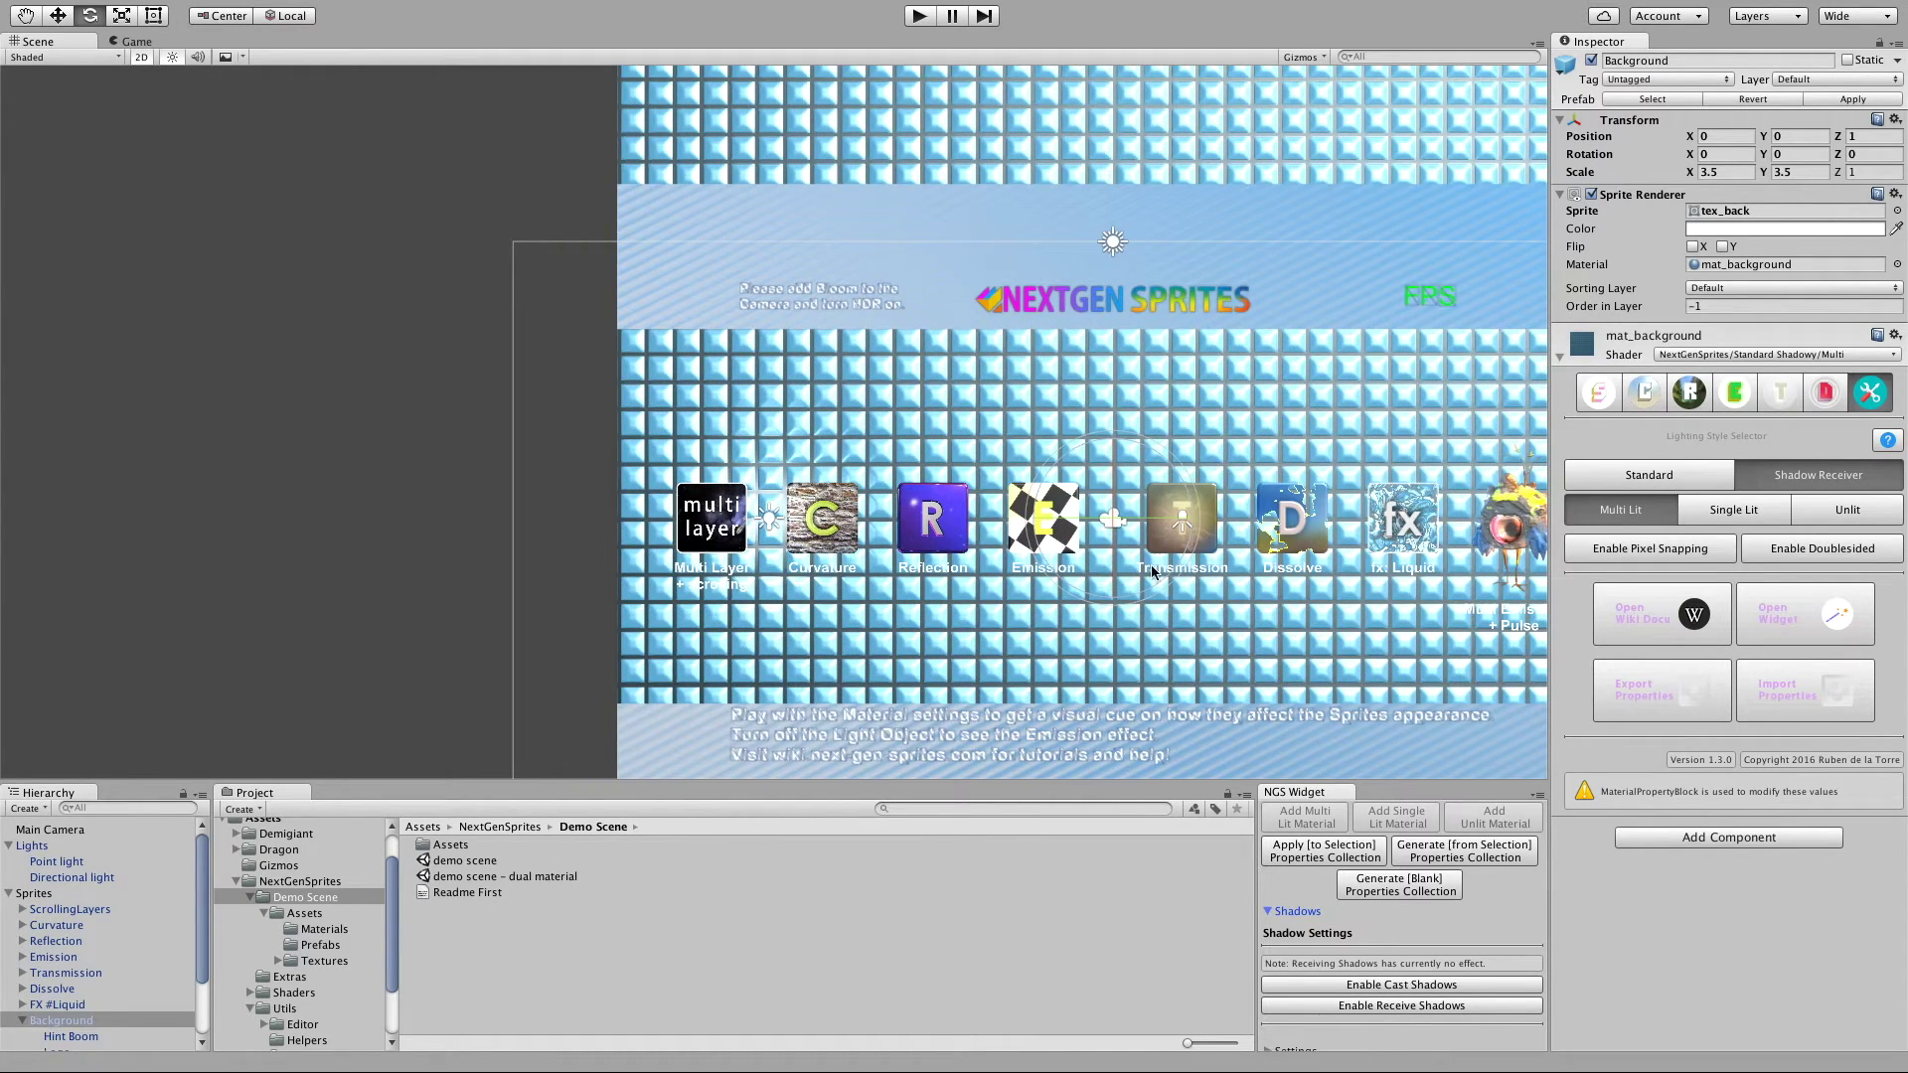
pyautogui.scroll(-3, 865, 469)
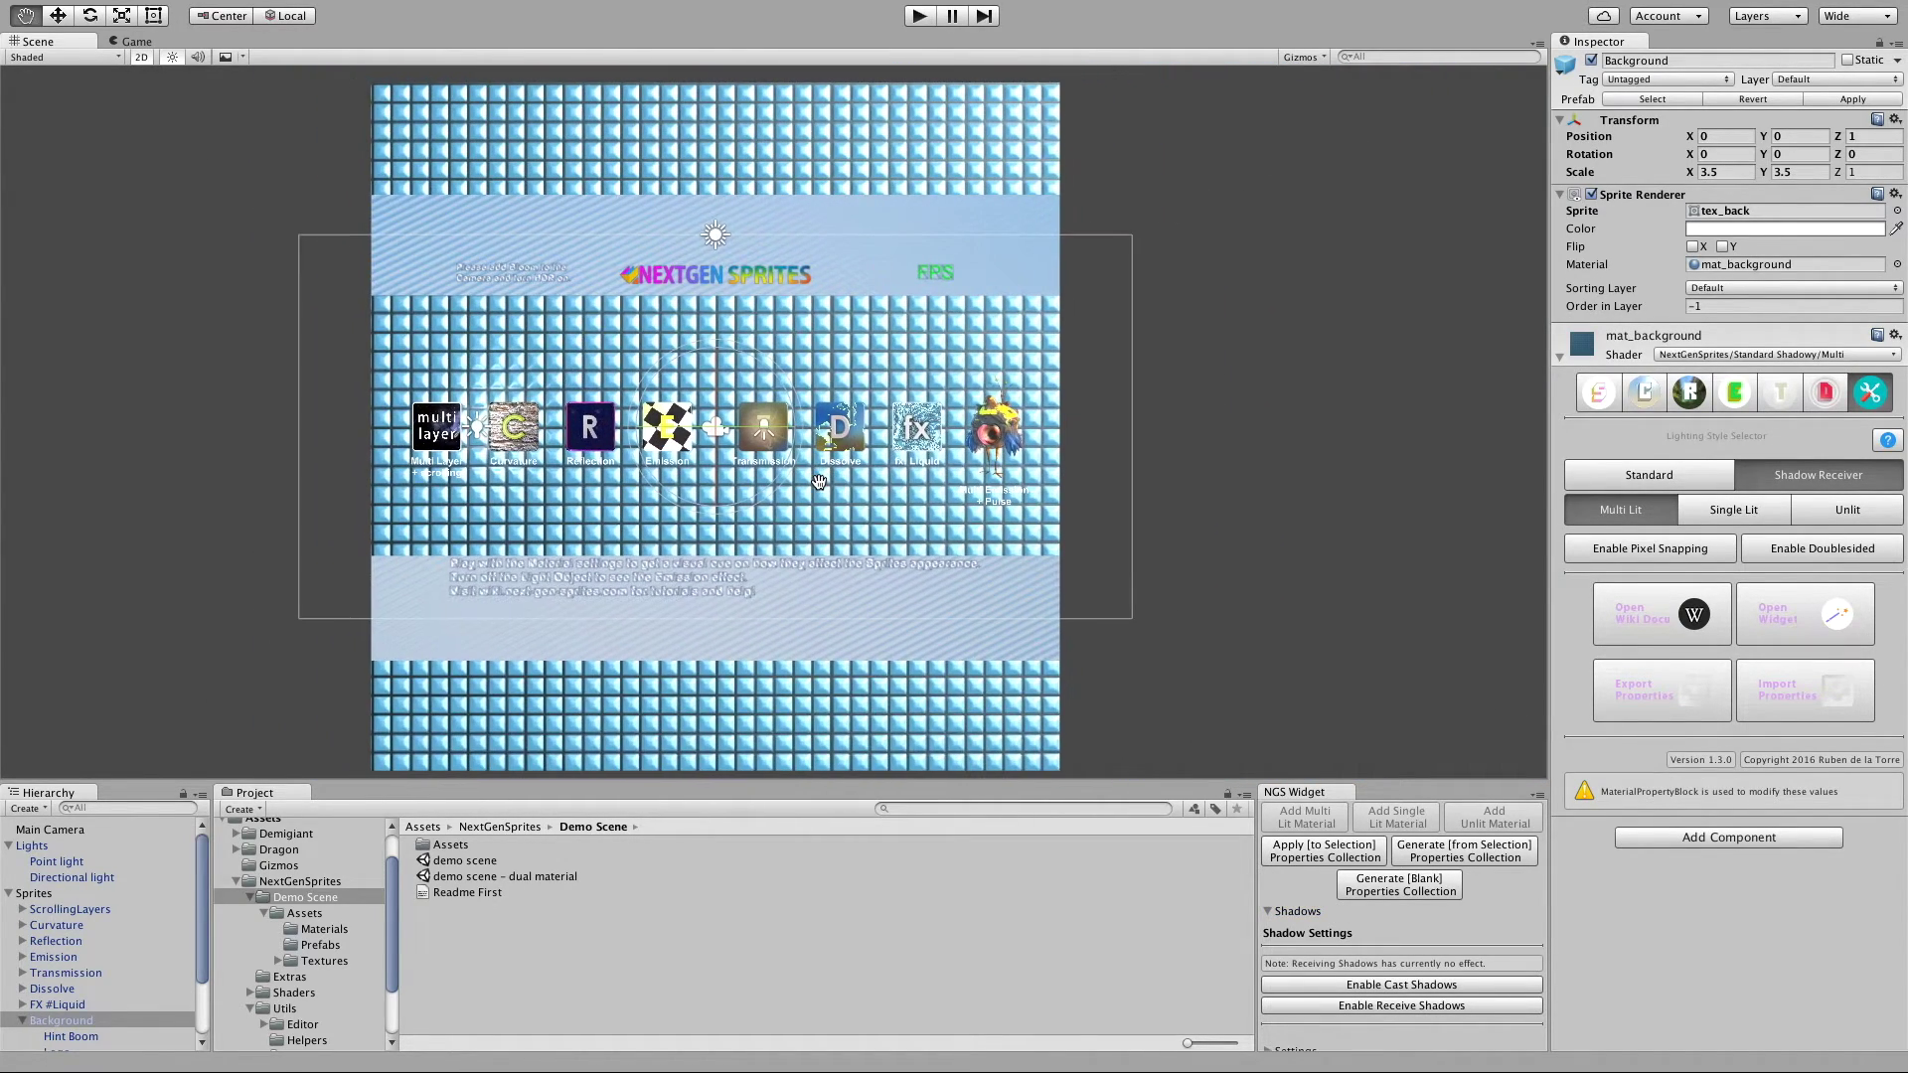
pyautogui.click(1402, 1007)
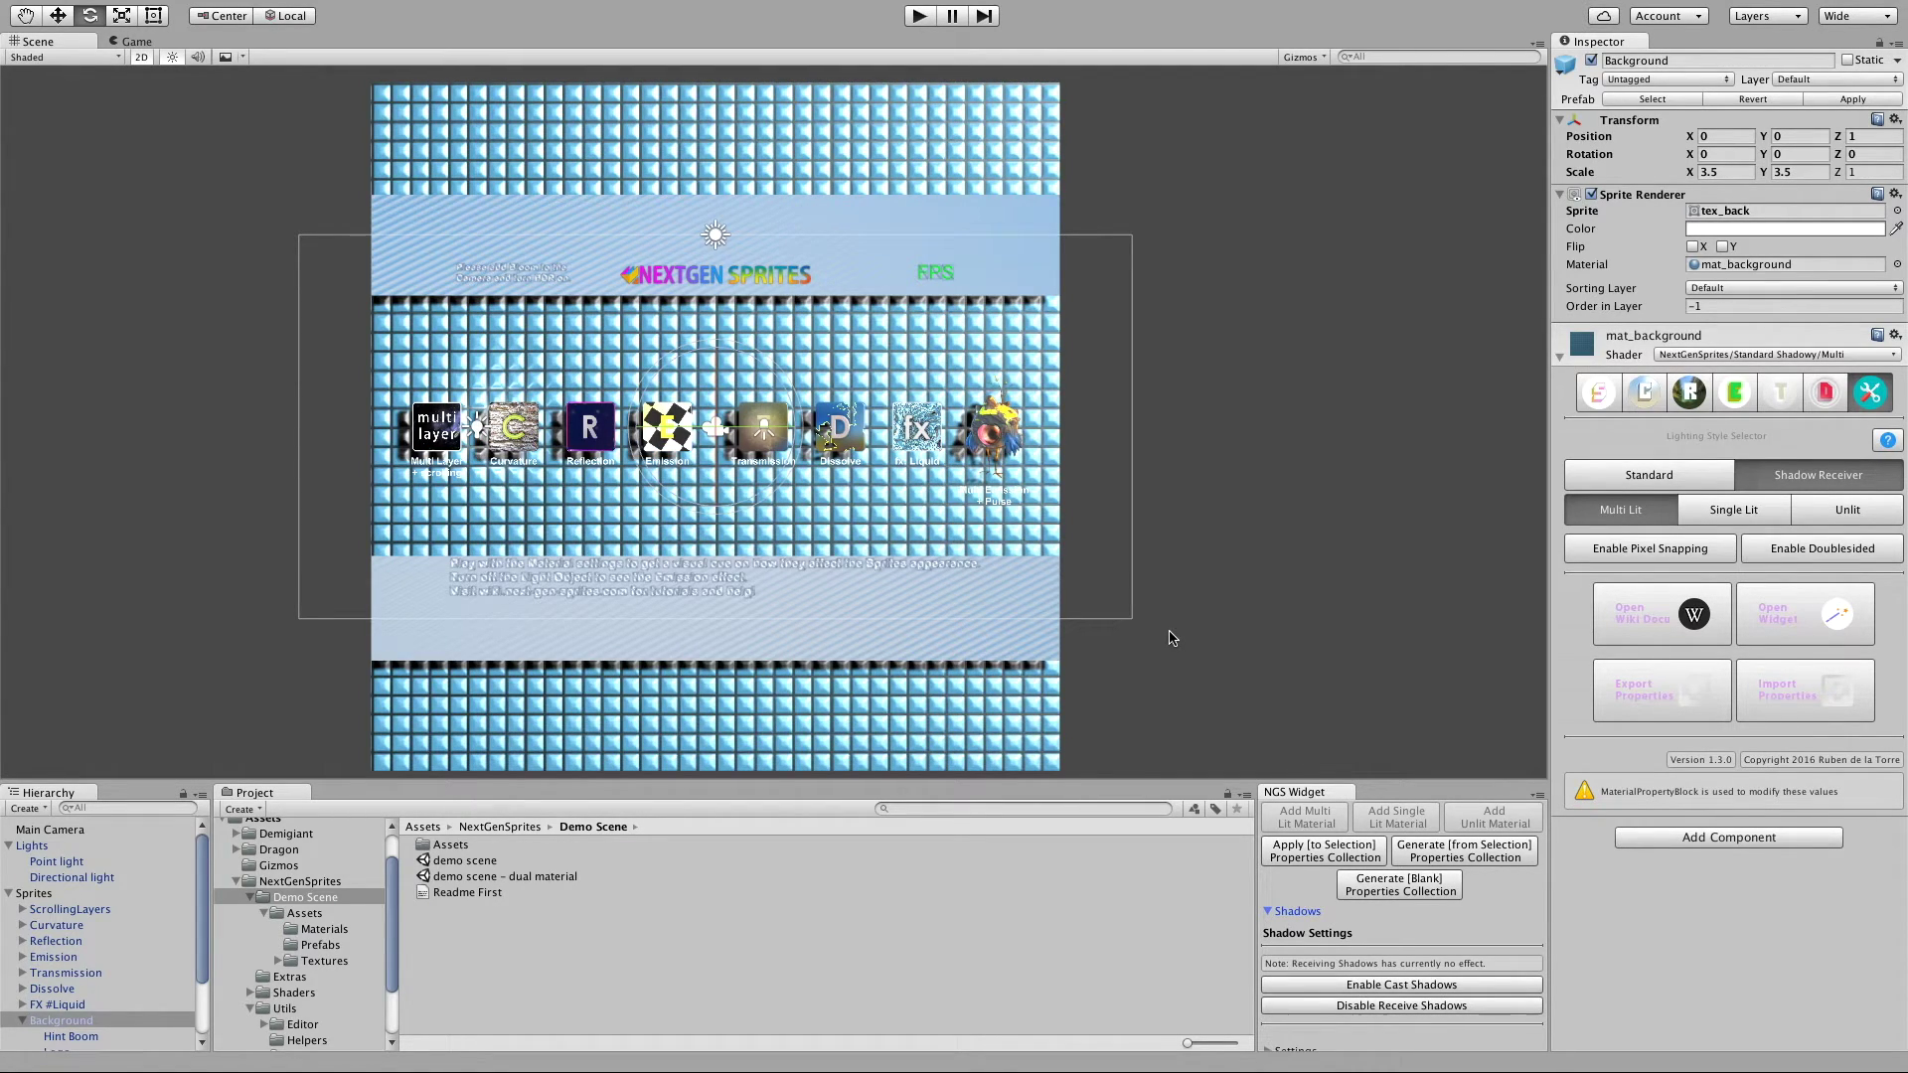
pyautogui.scroll(6, 747, 445)
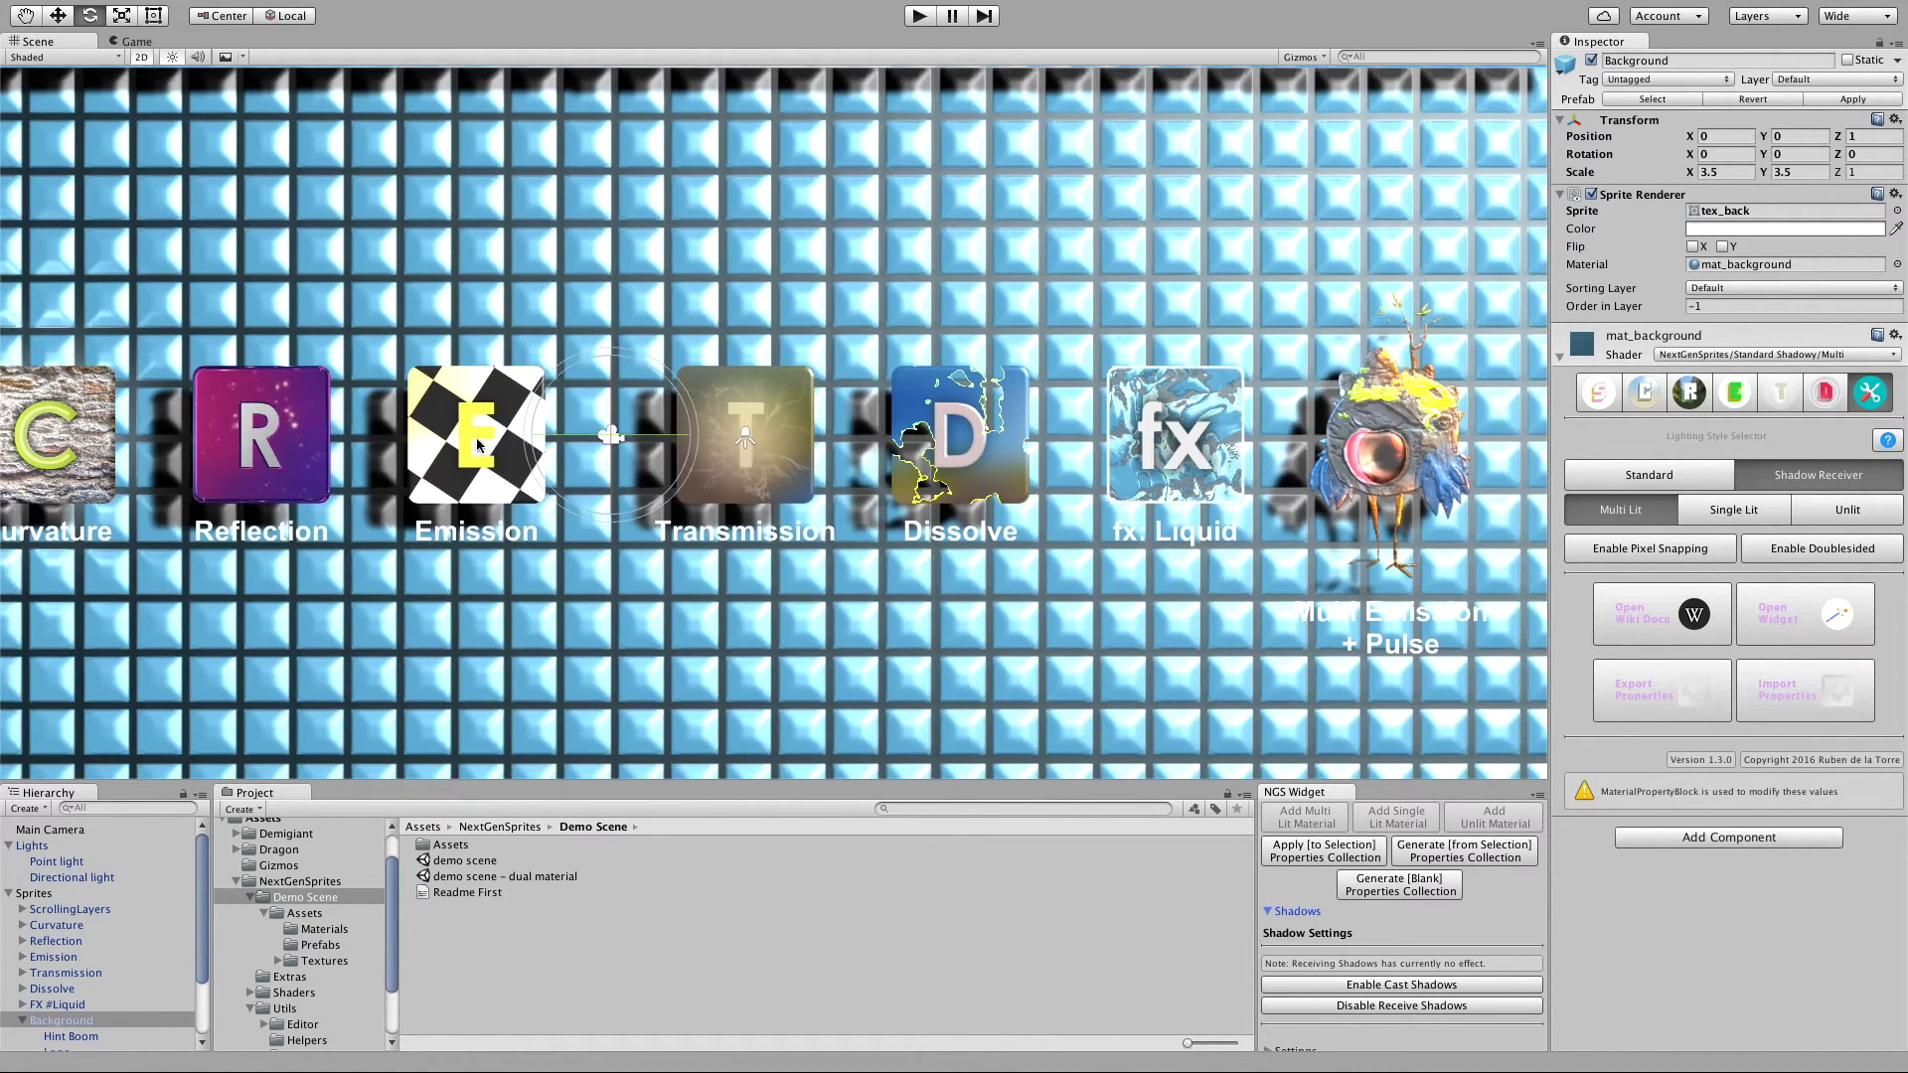
# Step: Select the ScrollingLayers Multi Layer sprite and toggle Cast Shadows off, then back on
pyautogui.moveTo(434, 456); pyautogui.dragTo(1042, 450, button='middle')
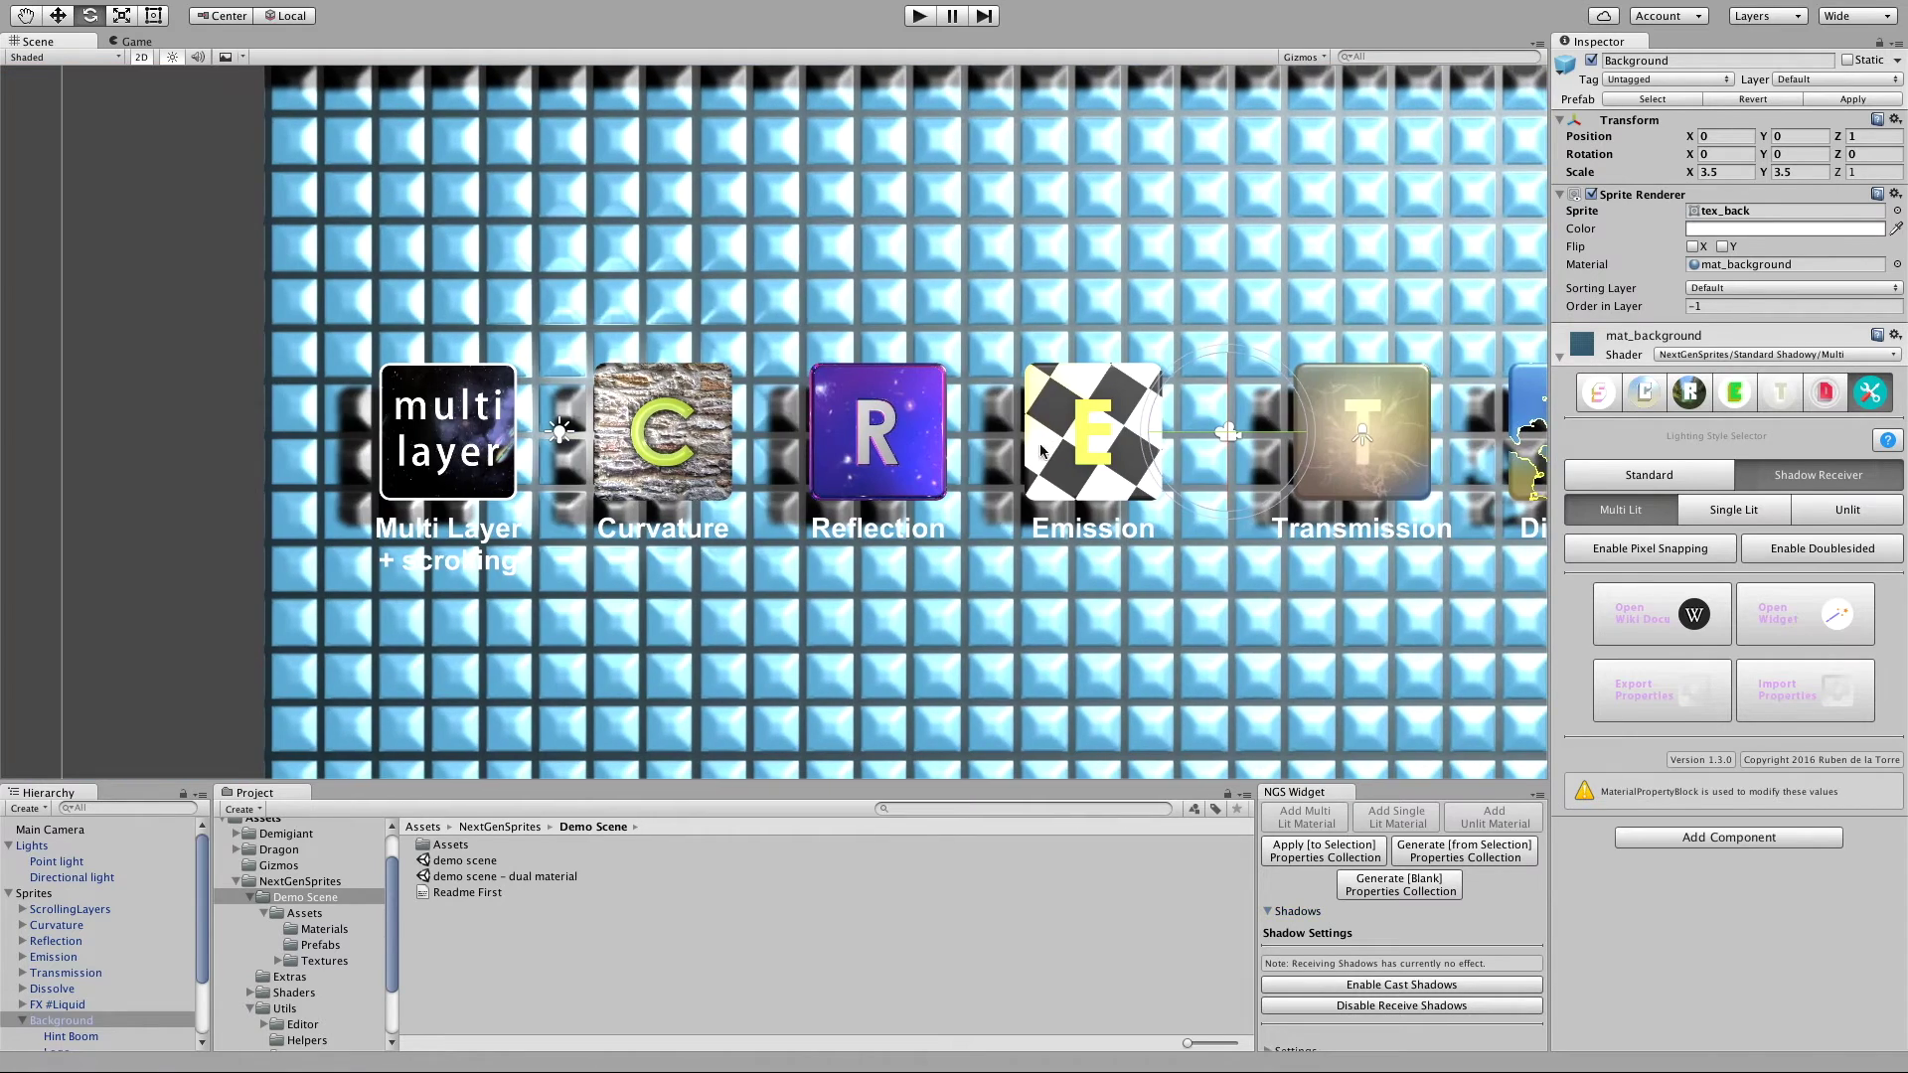
pyautogui.click(403, 434)
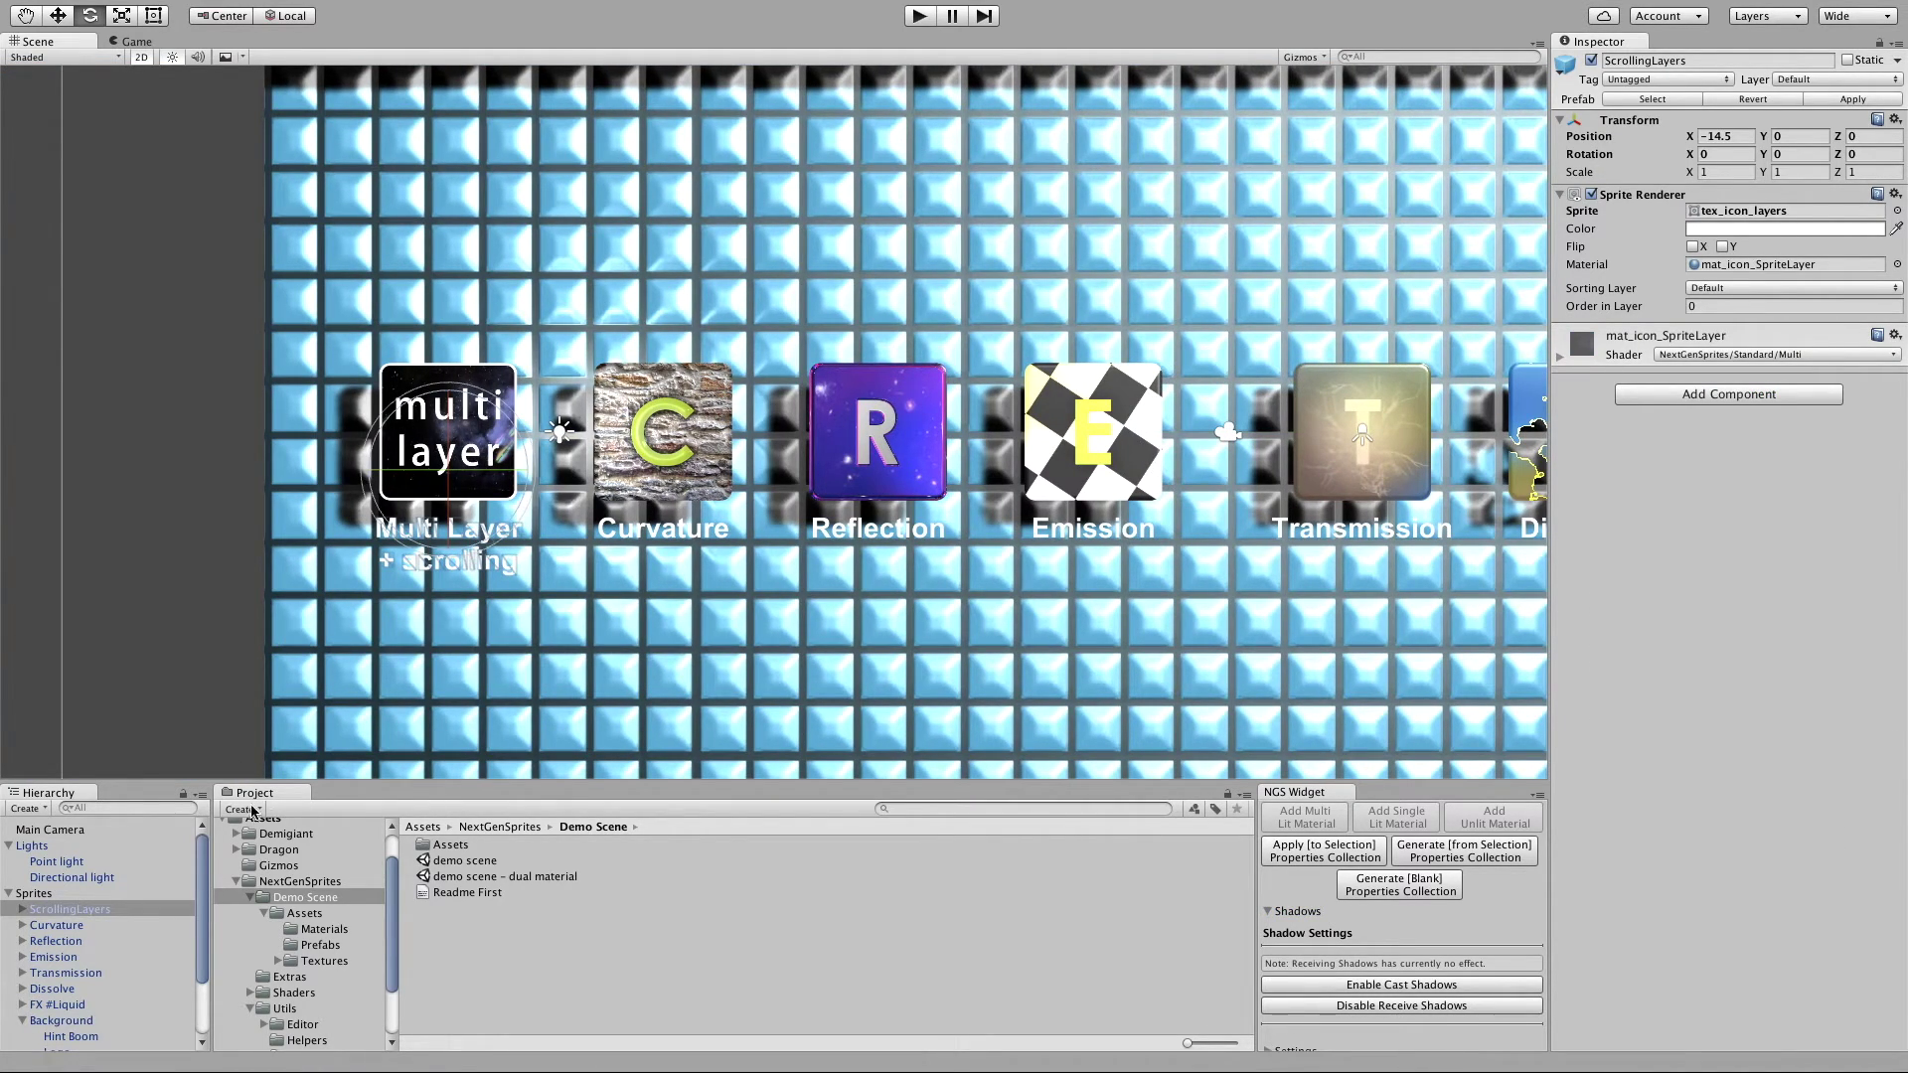
pyautogui.click(1389, 985)
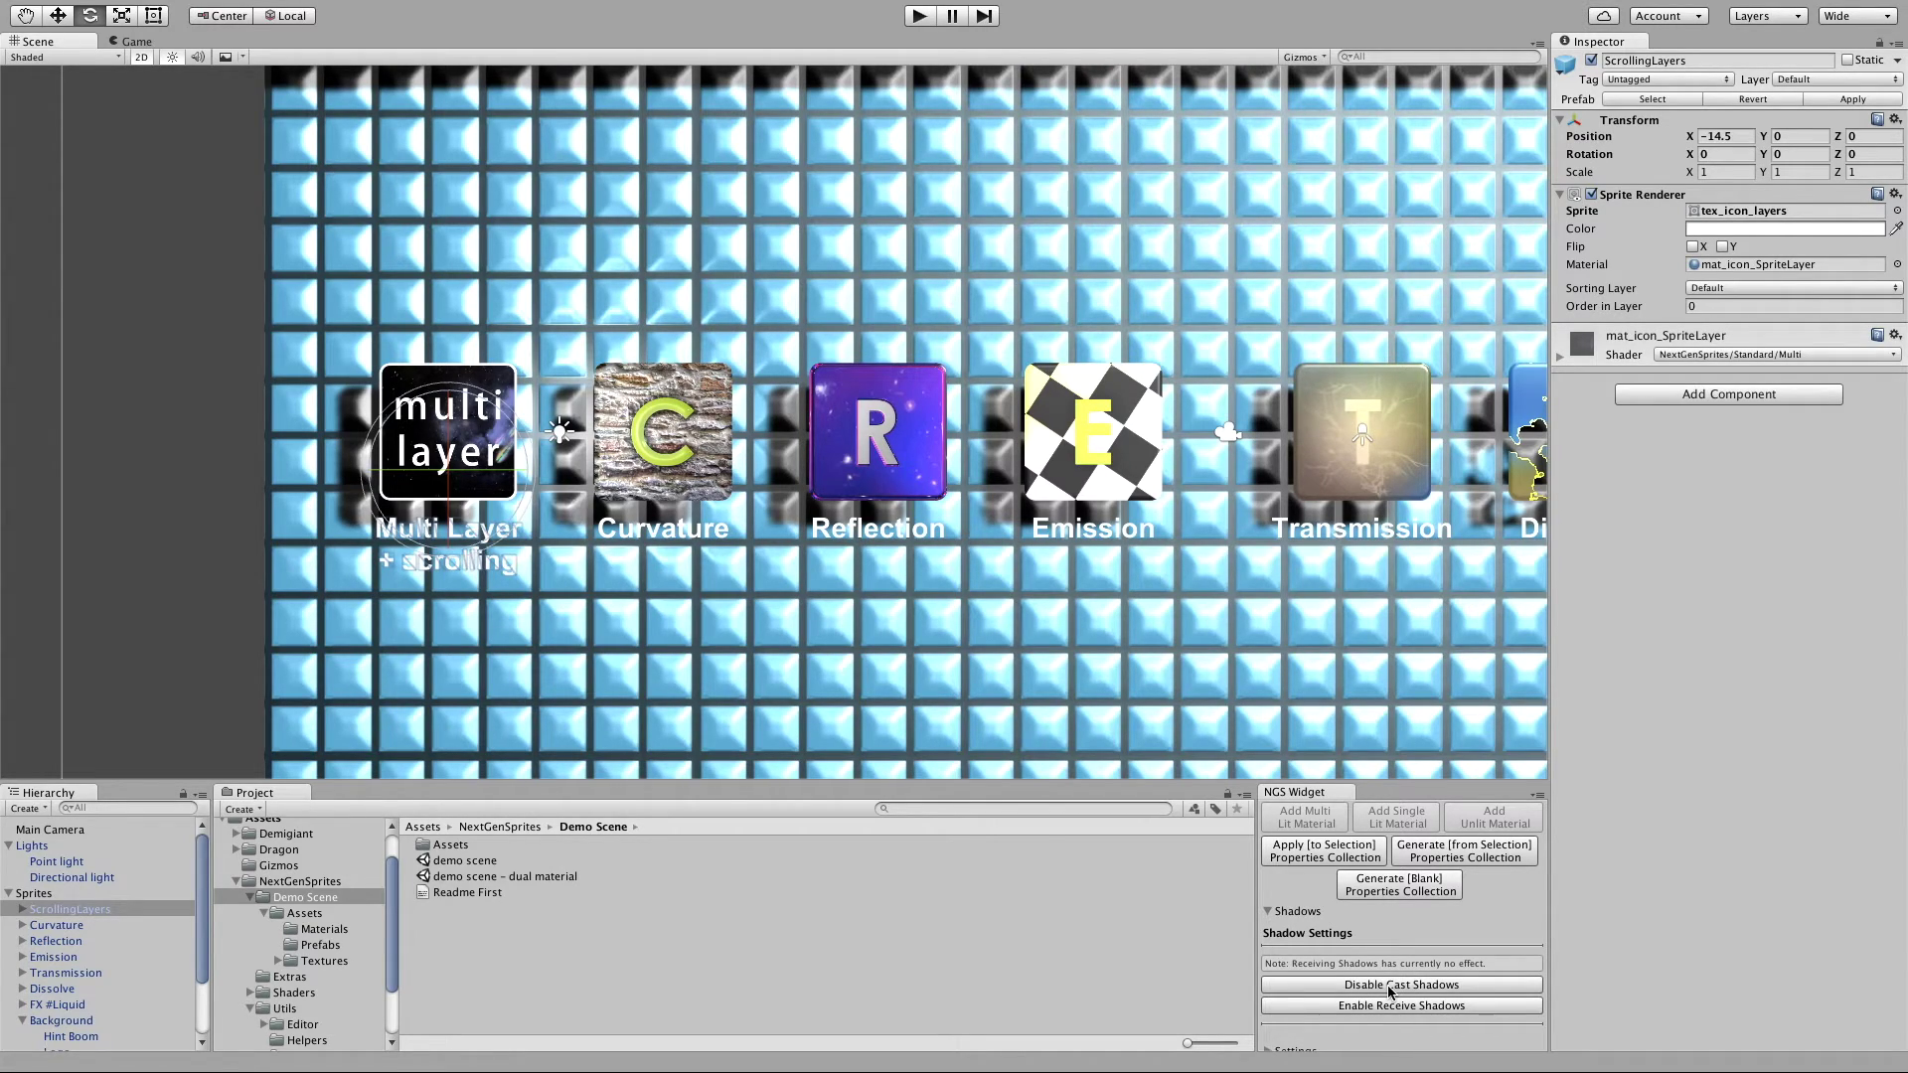
pyautogui.click(1390, 985)
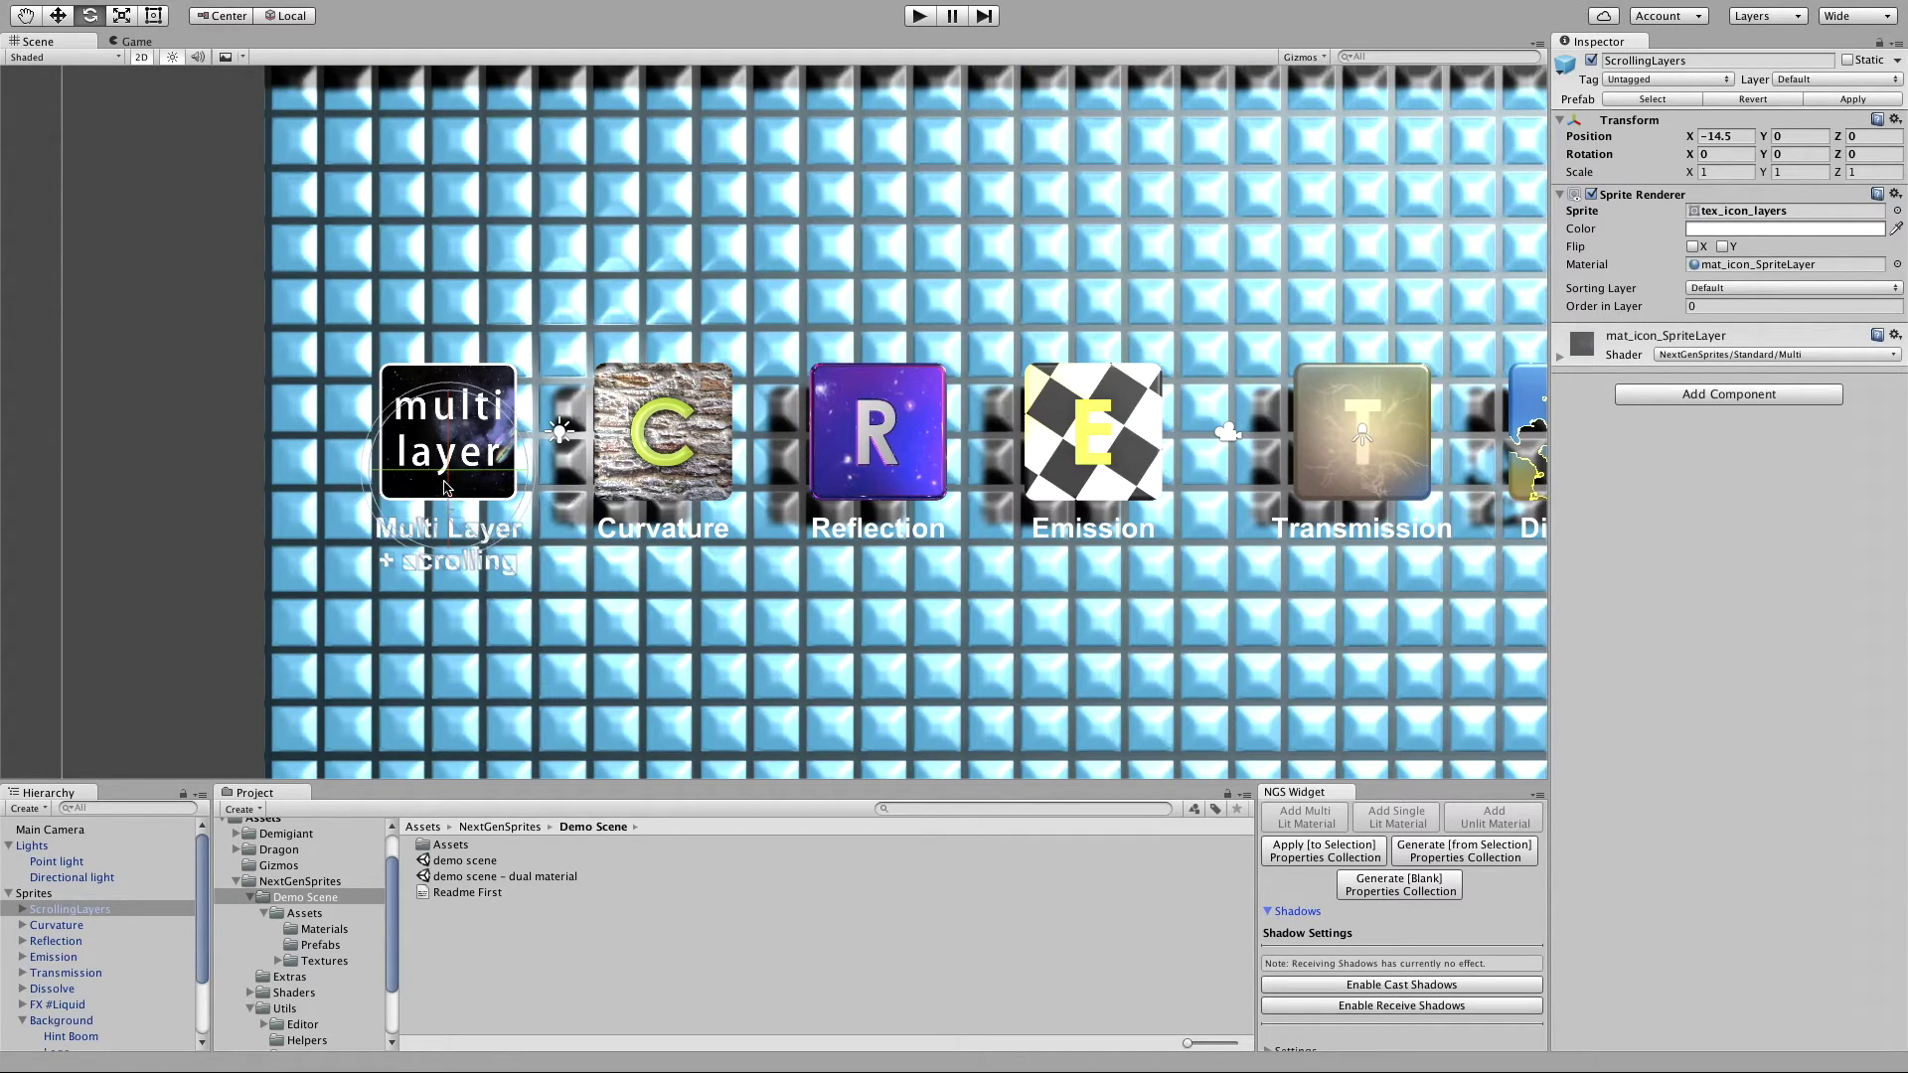
pyautogui.click(1491, 985)
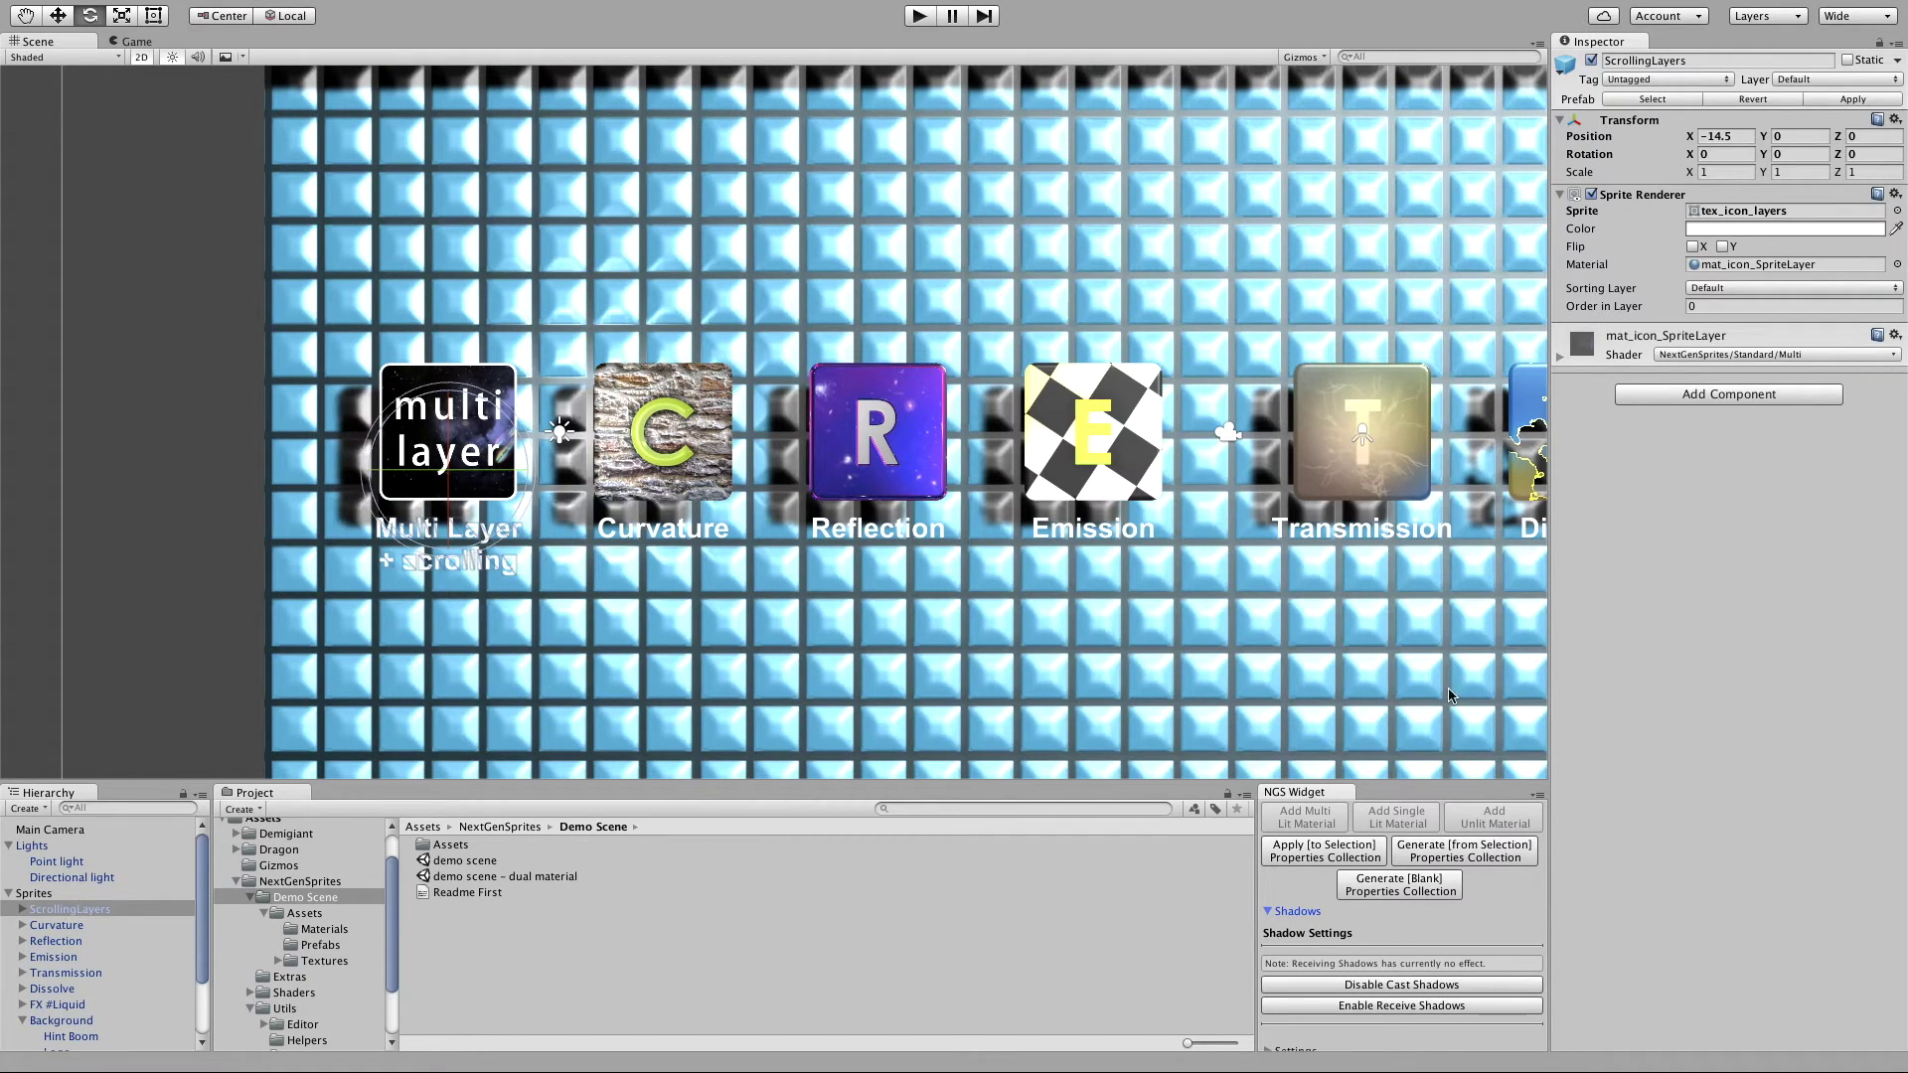
pyautogui.scroll(-5, 1449, 696)
# Step: Zoom into the Scene view and create a new scene with Cmd+N
pyautogui.click(880, 230)
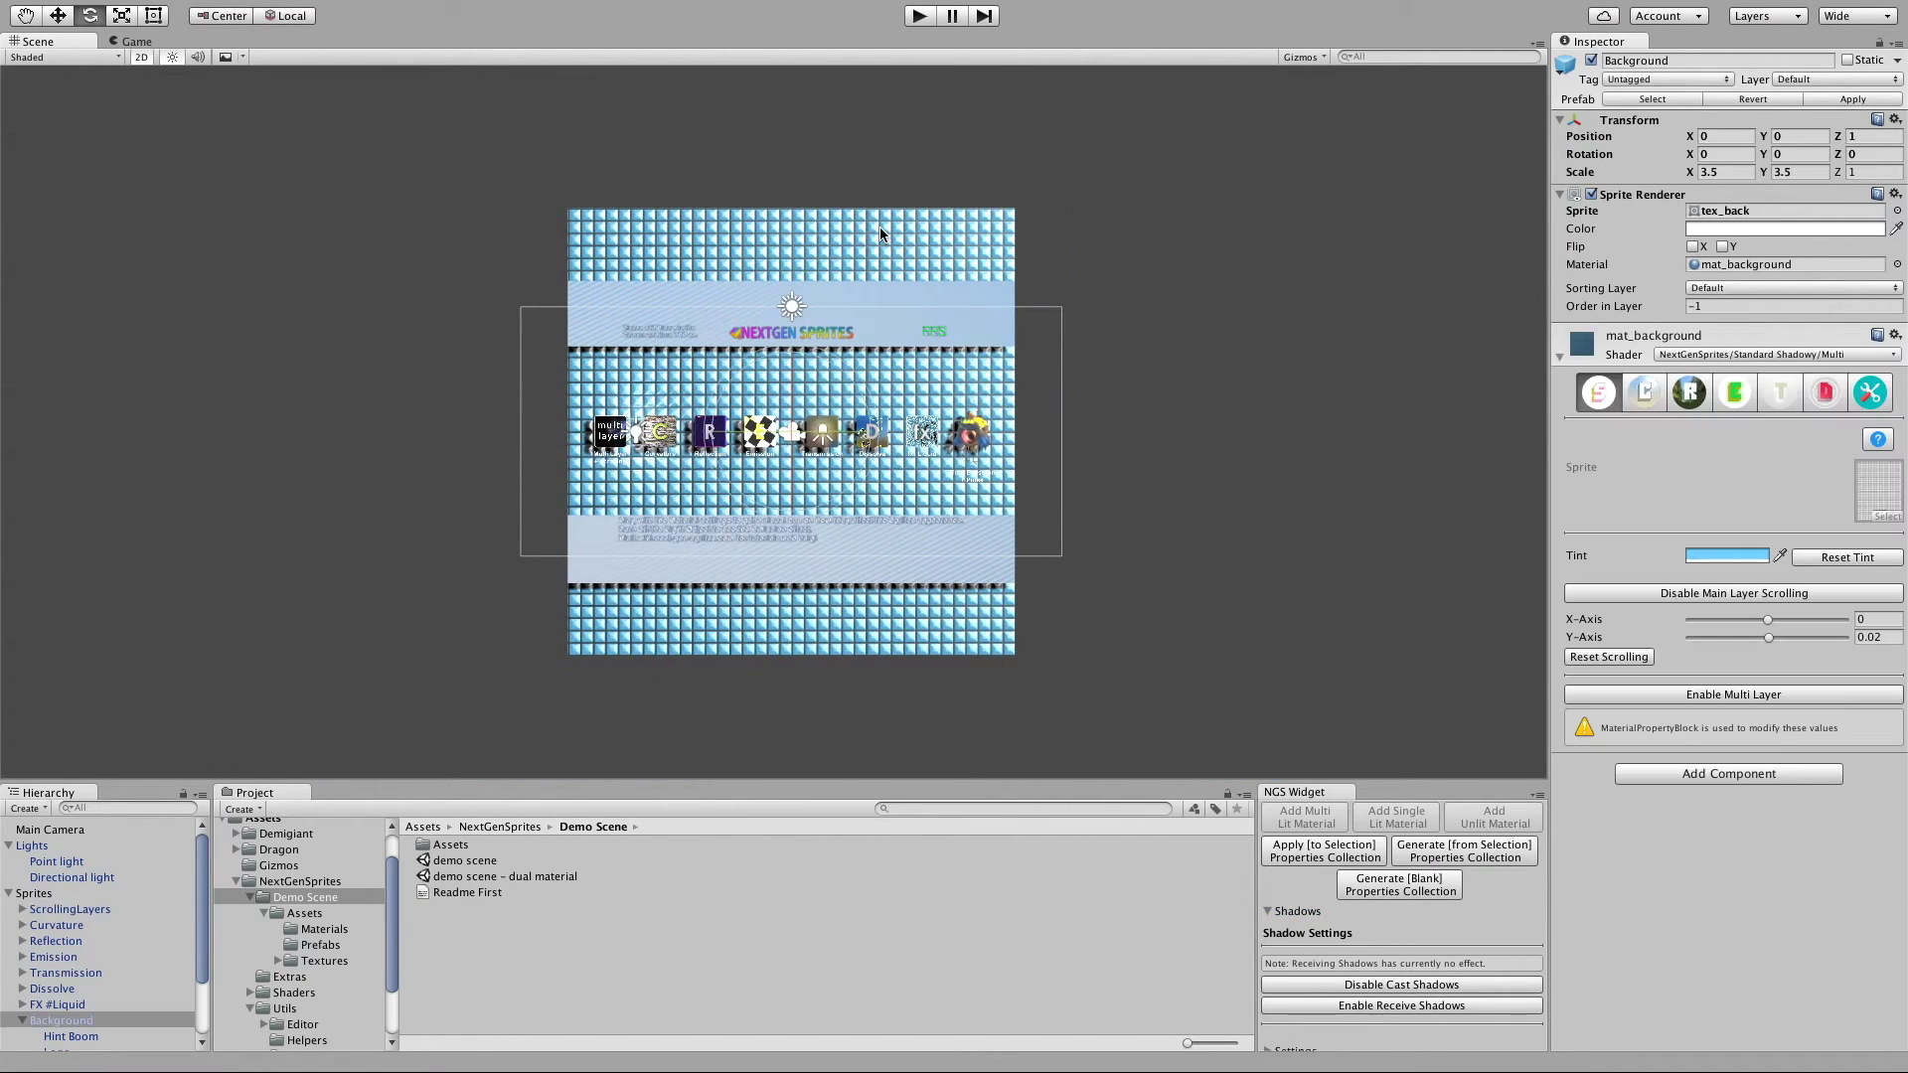
pyautogui.scroll(2, 686, 358)
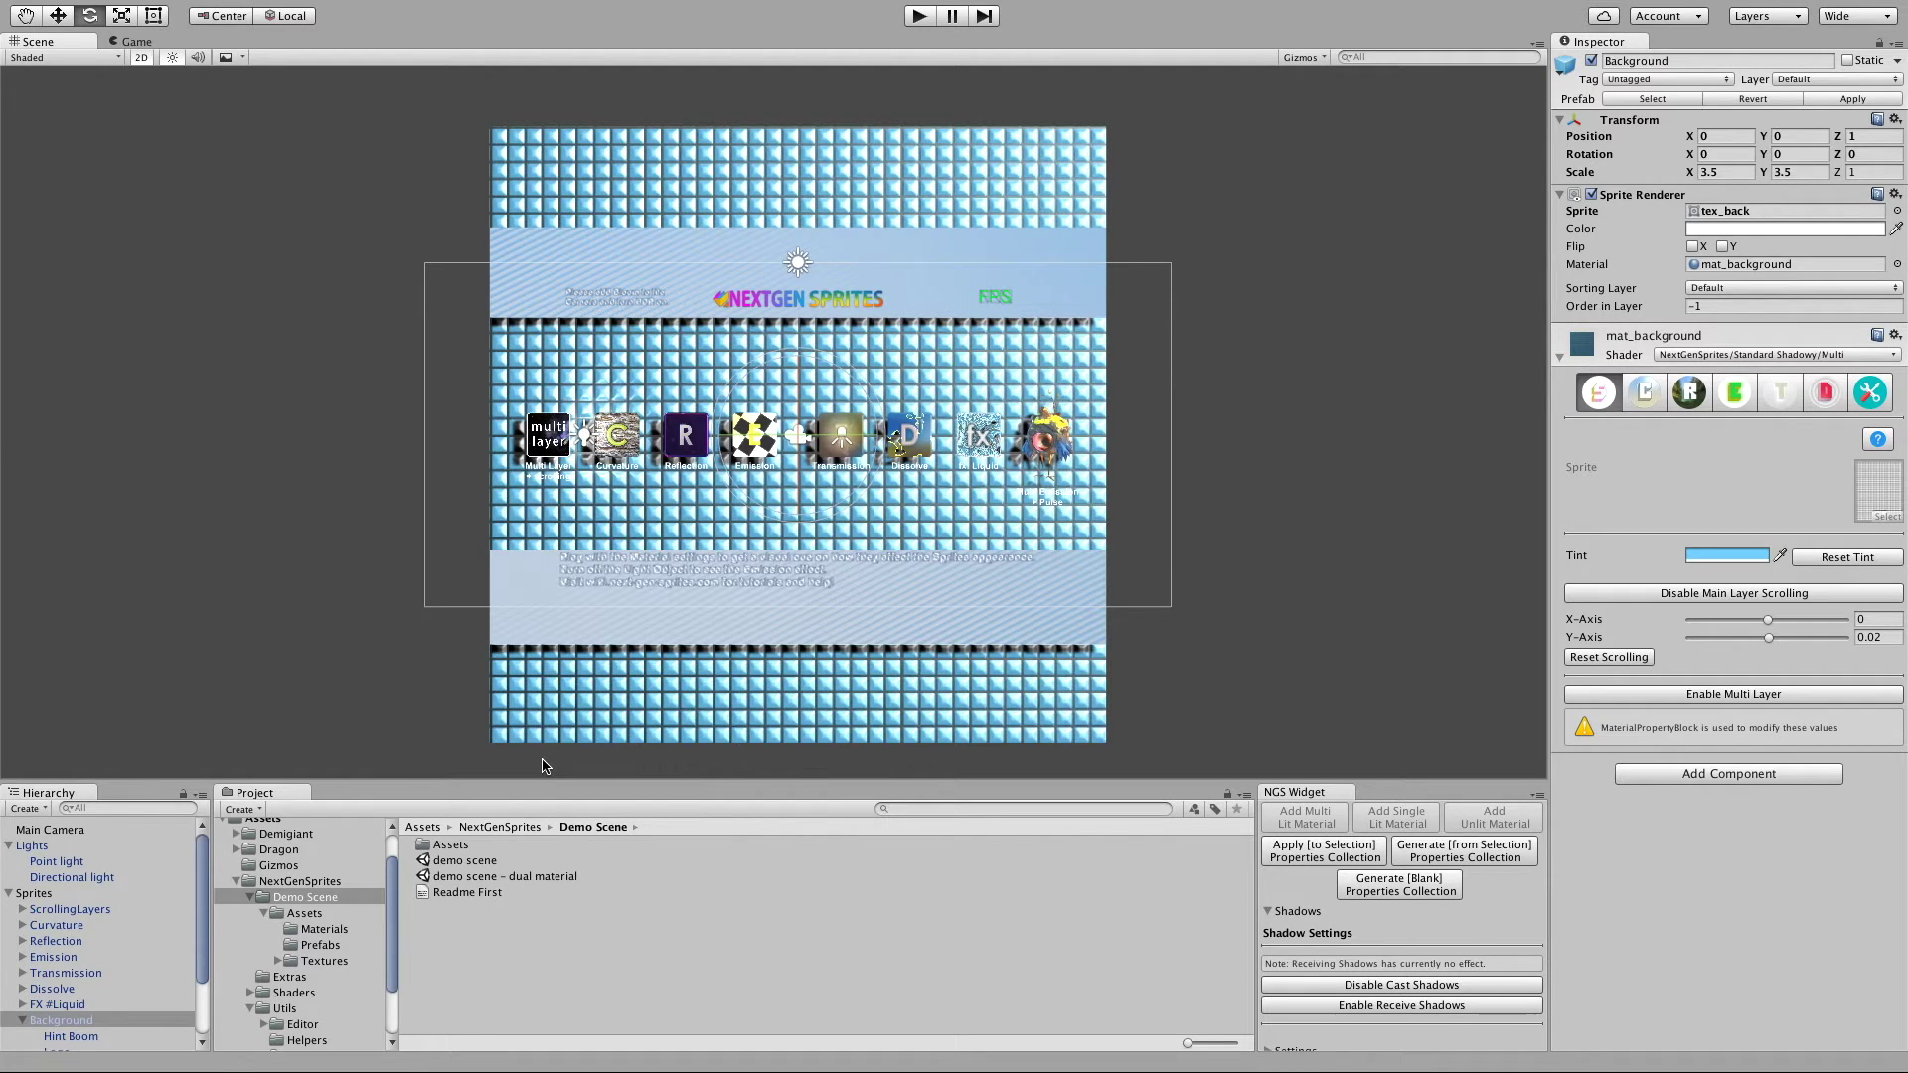
pyautogui.scroll(1, 1068, 453)
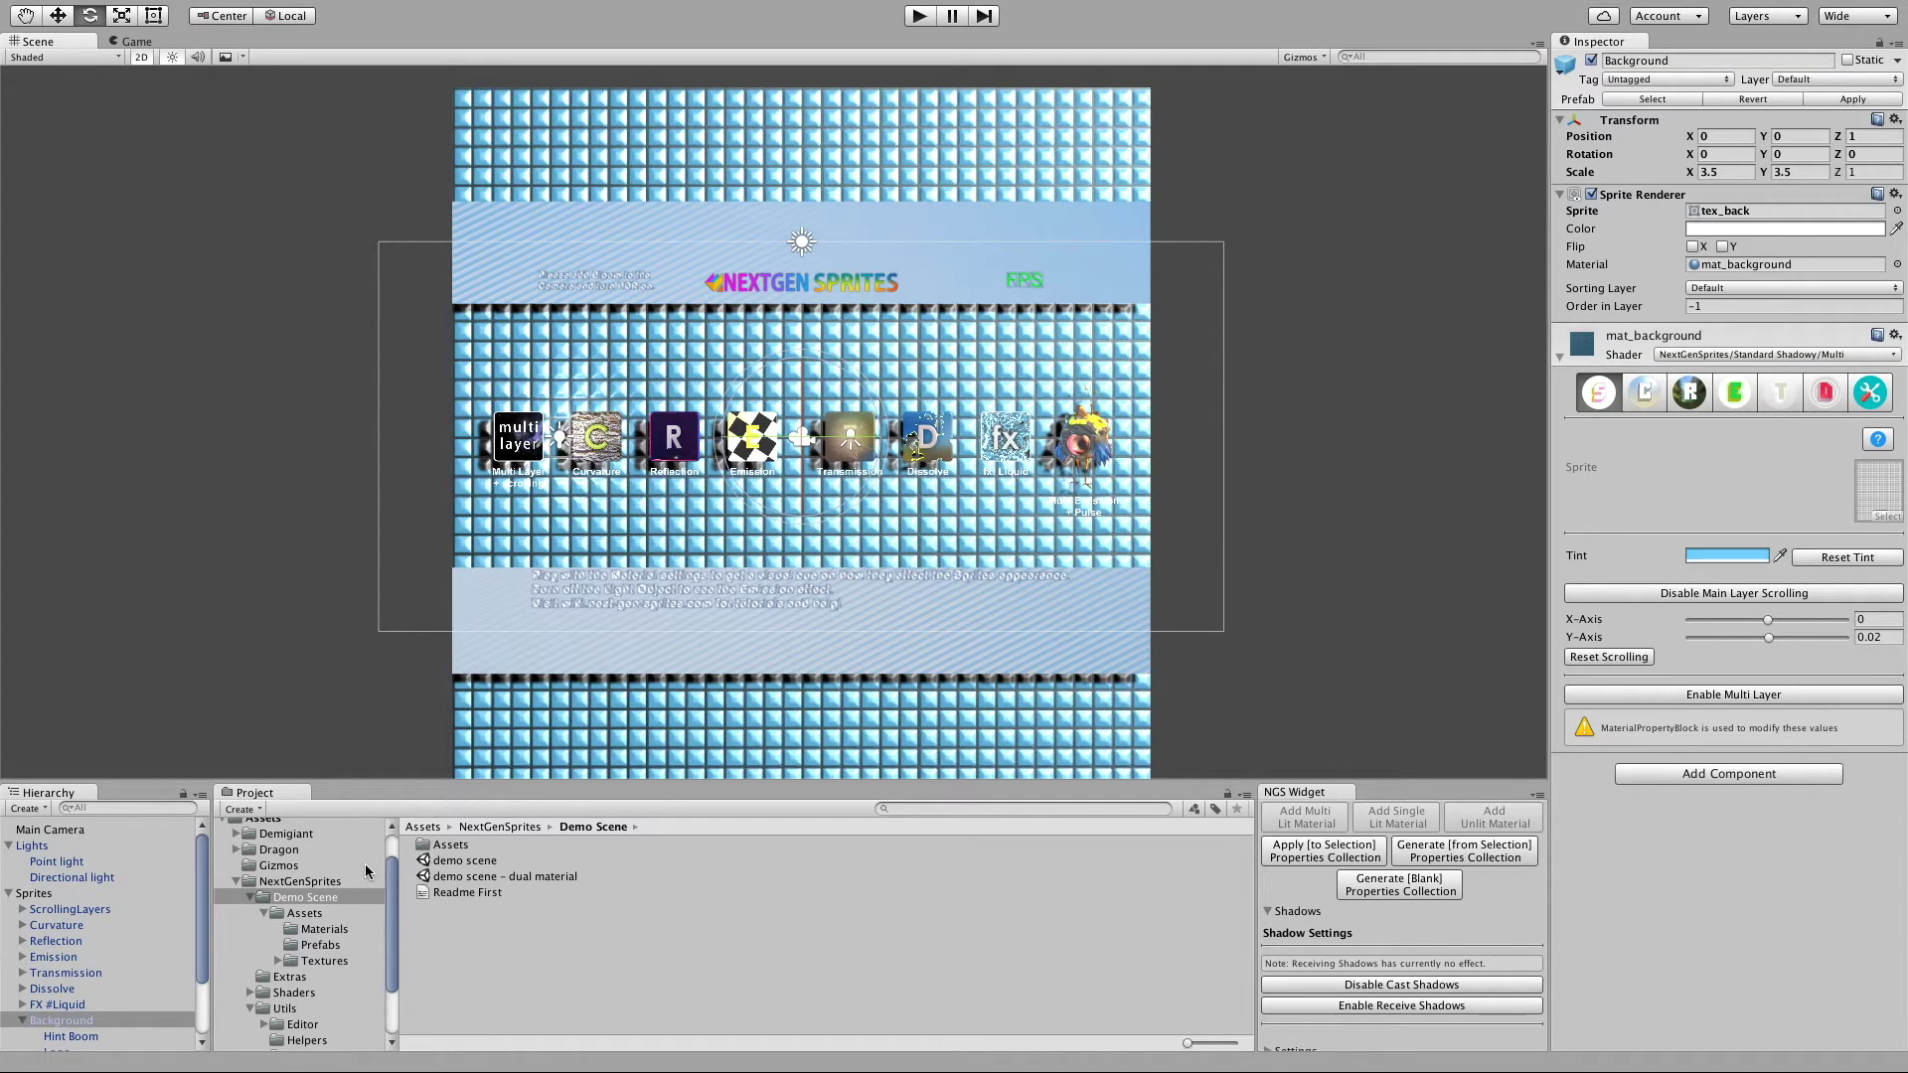
pyautogui.press('super+n')
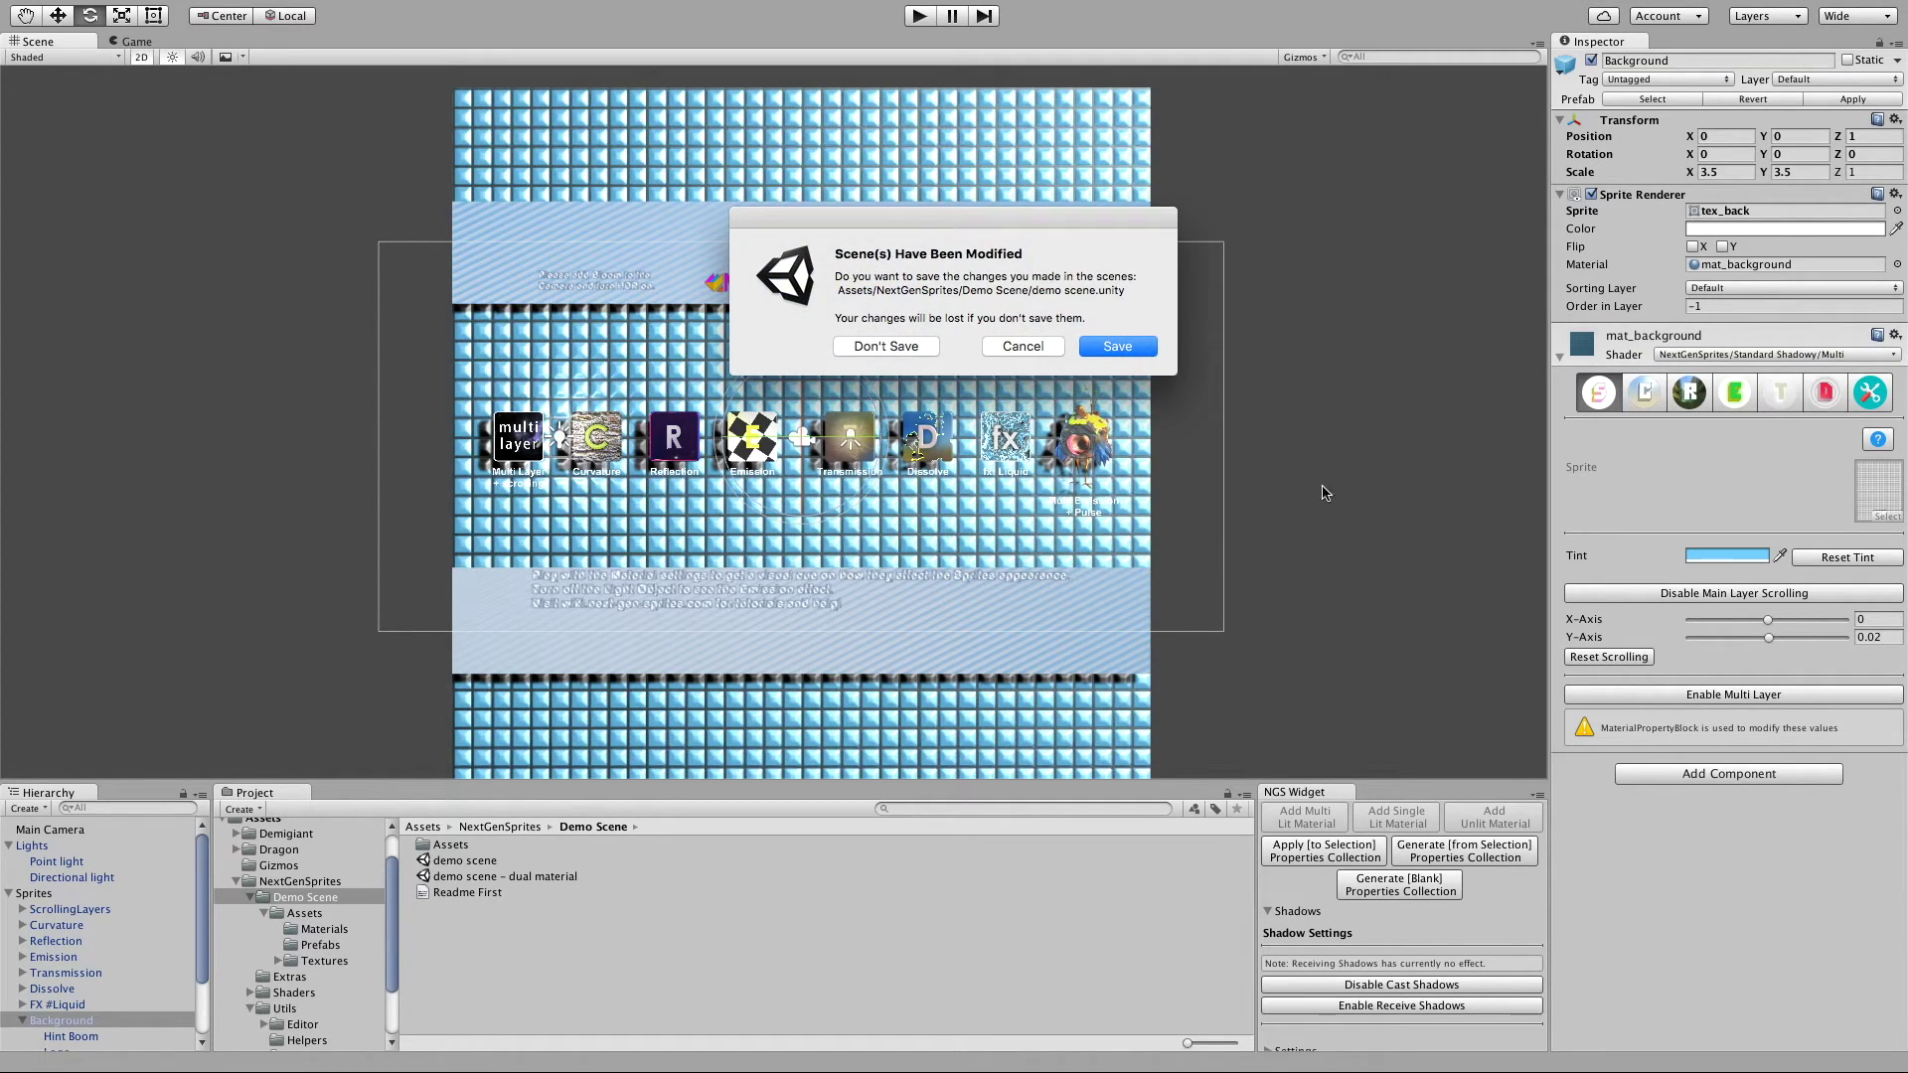
# Step: Discard the demo scene's unsaved changes and drop the tex_blank sprite from the Sprites folder into the new scene
pyautogui.click(897, 350)
pyautogui.click(330, 916)
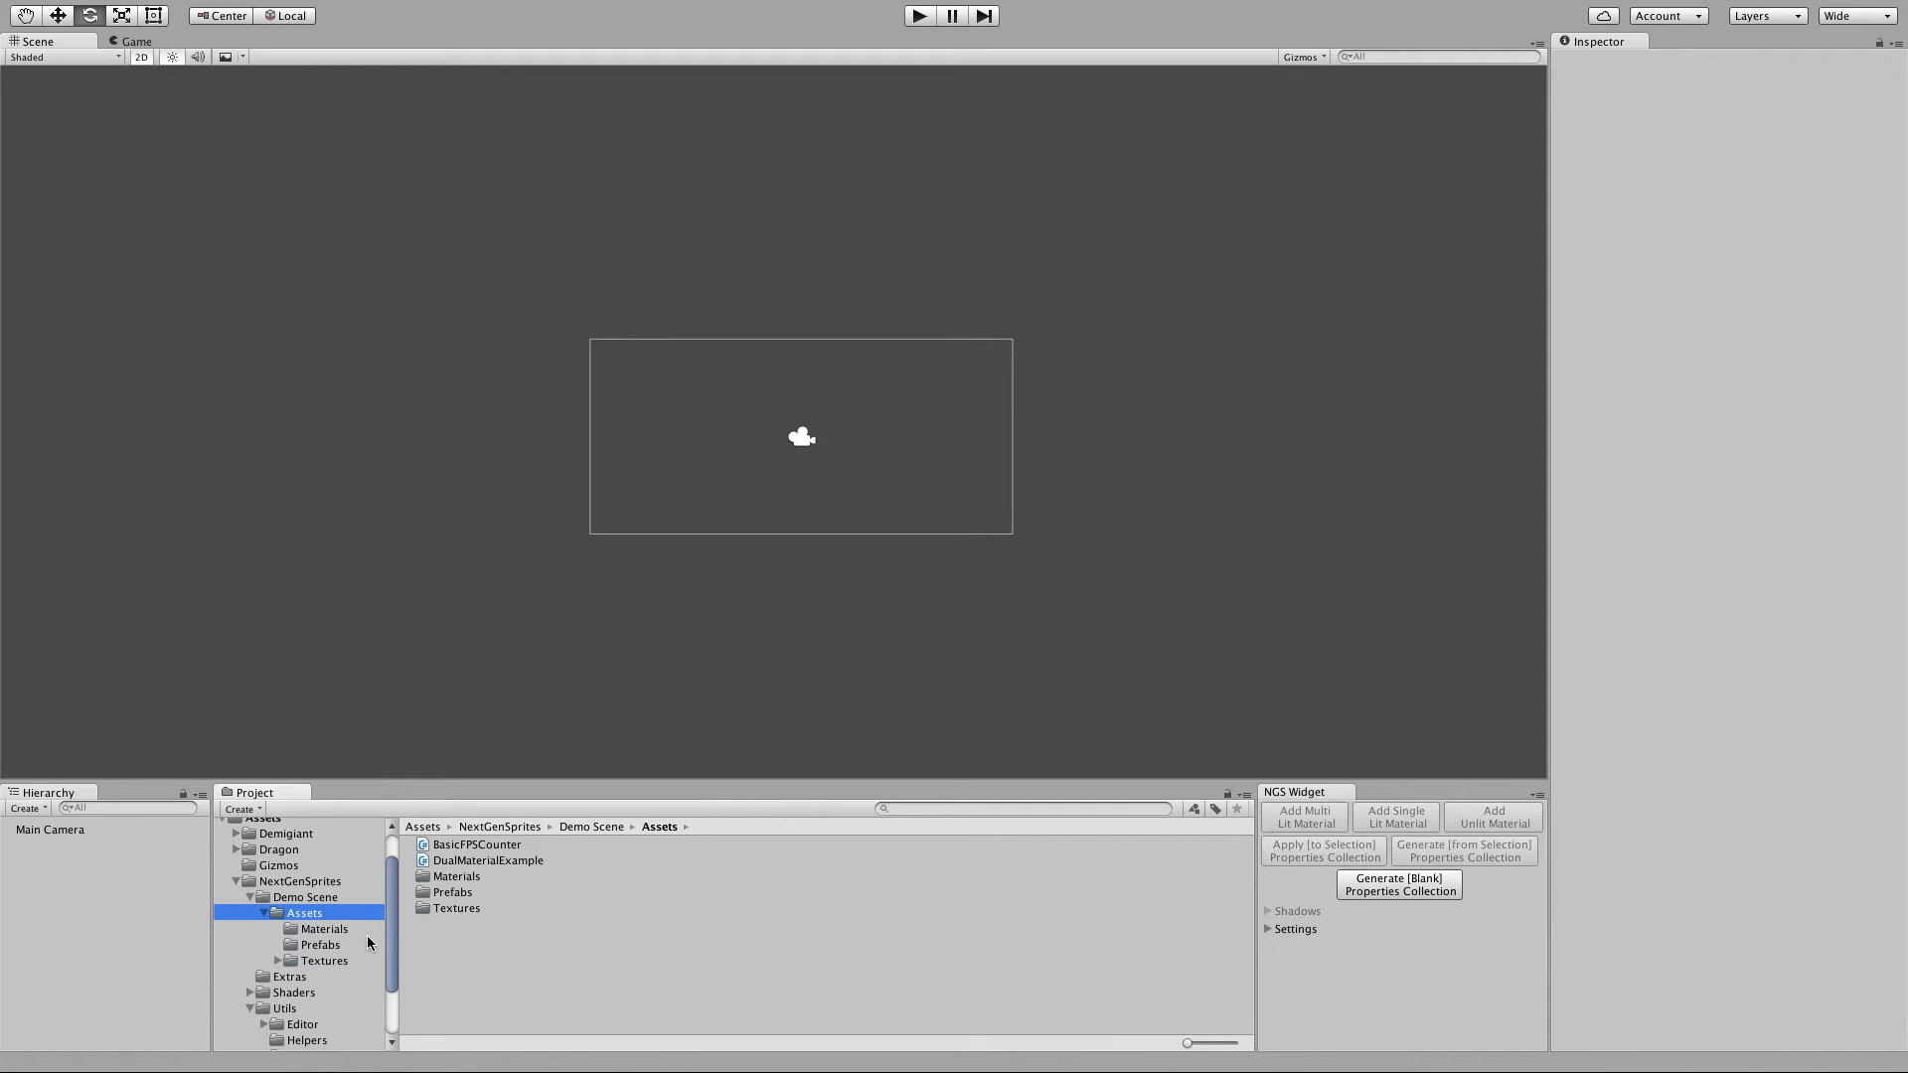
pyautogui.click(342, 945)
pyautogui.click(339, 962)
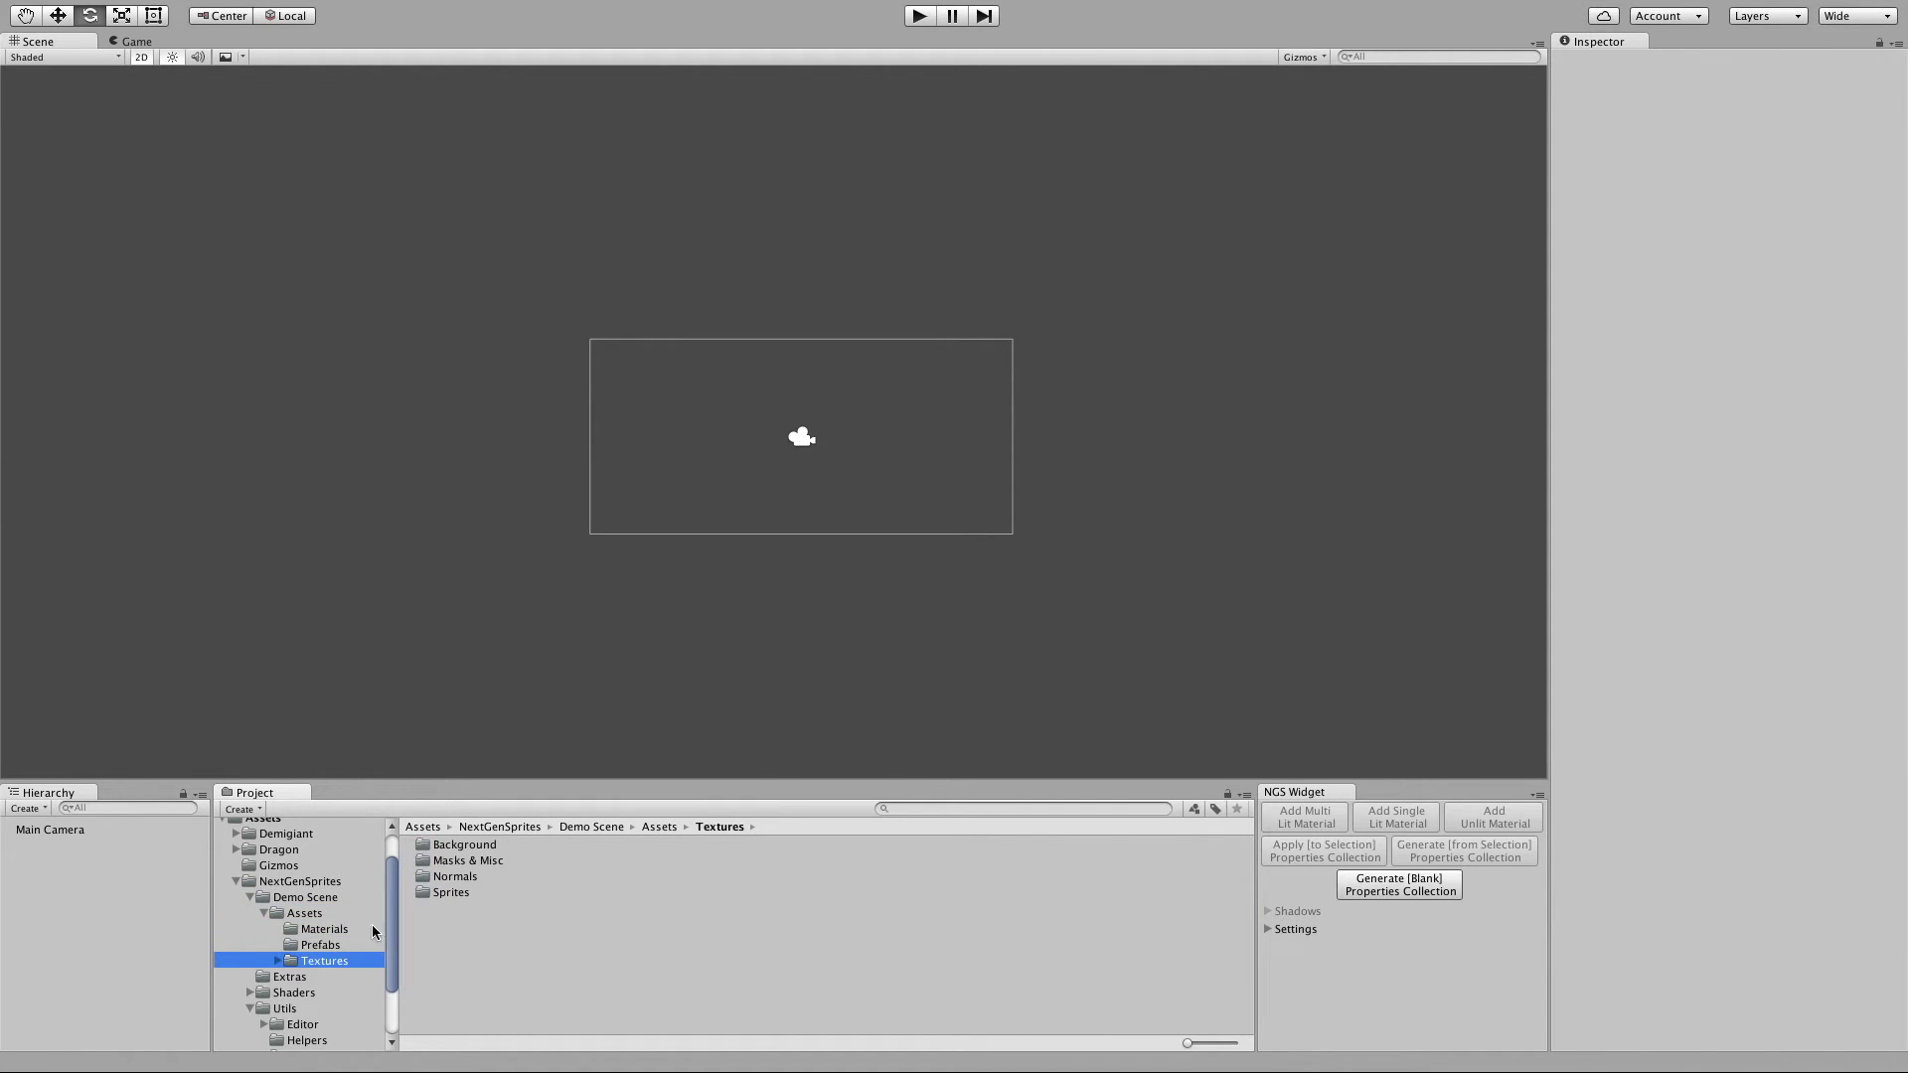
pyautogui.doubleClick(449, 890)
pyautogui.moveTo(444, 878); pyautogui.dragTo(524, 534)
# Step: Drag tex_blank's rect corner to scale it up to about 23.29
pyautogui.press('t')
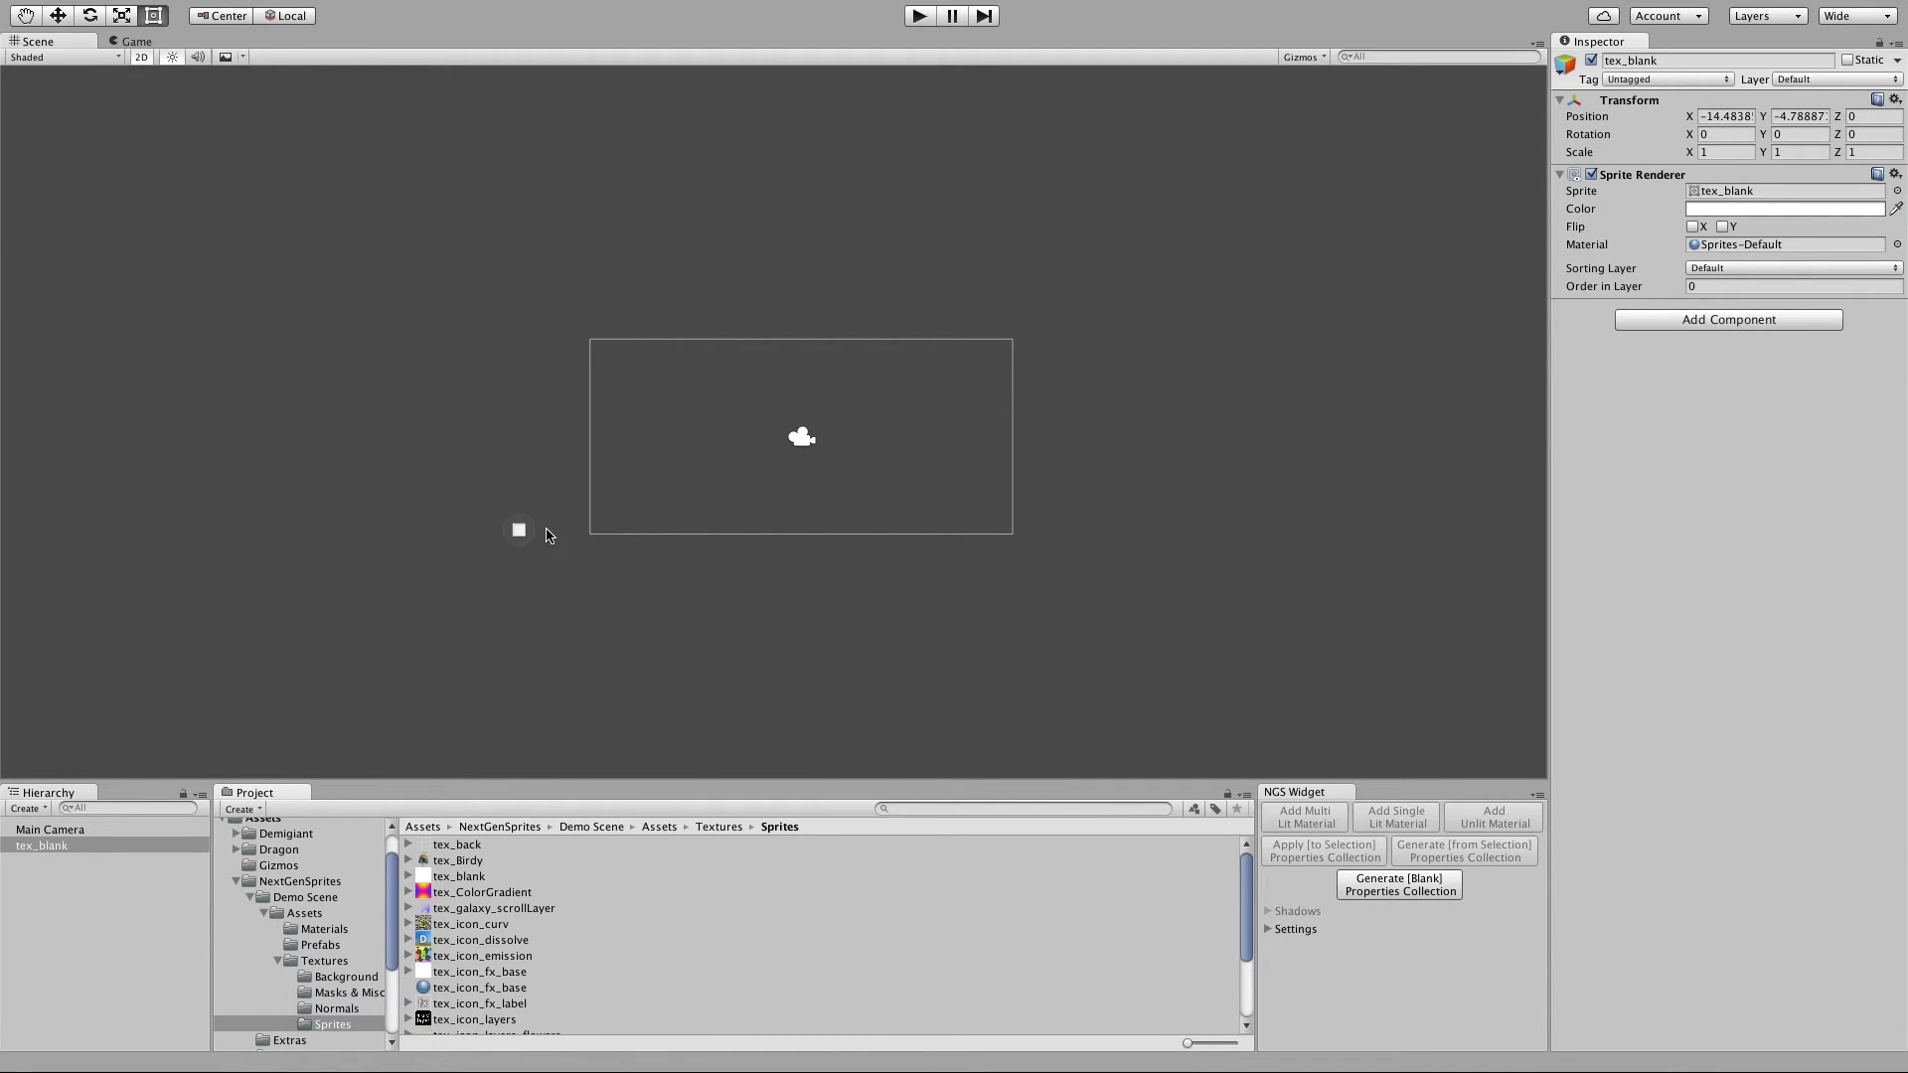
pyautogui.scroll(5, 527, 567)
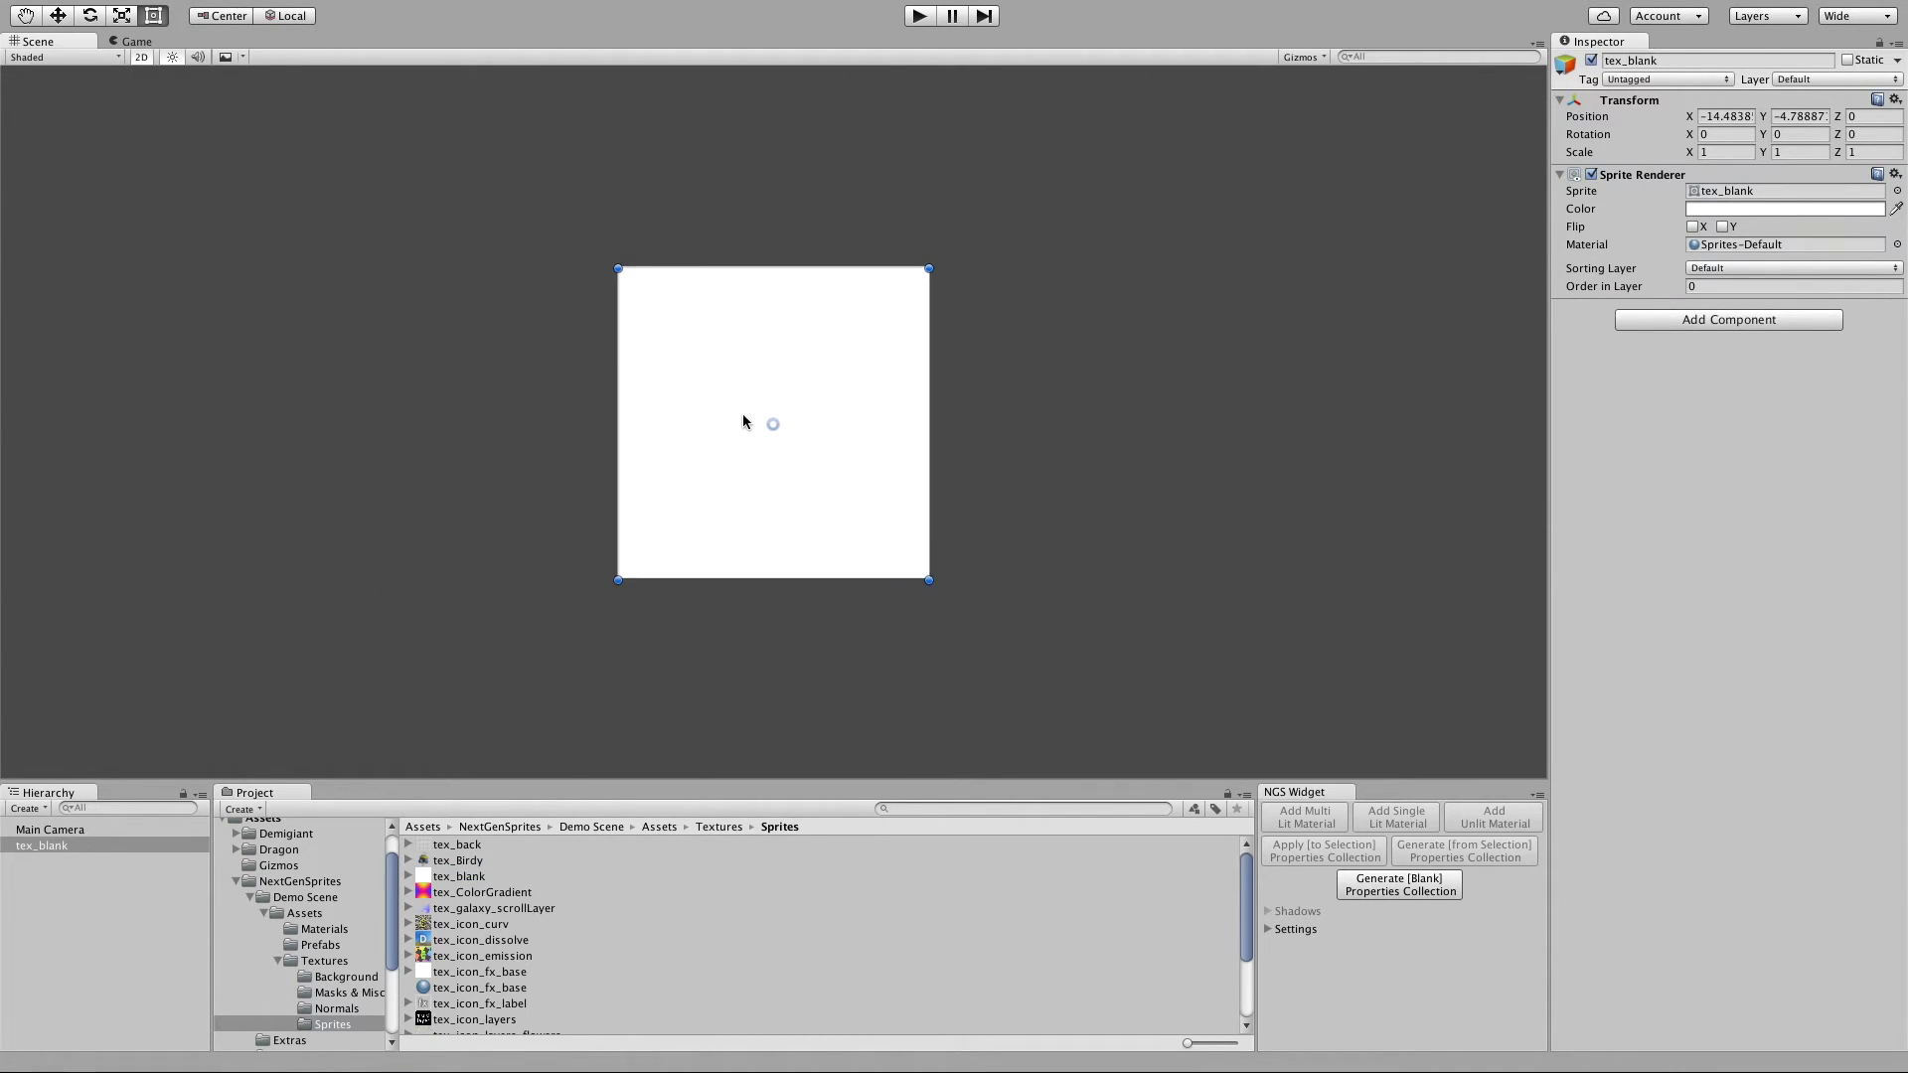
pyautogui.scroll(-10, 743, 422)
pyautogui.scroll(3, 770, 427)
pyautogui.scroll(3, 780, 427)
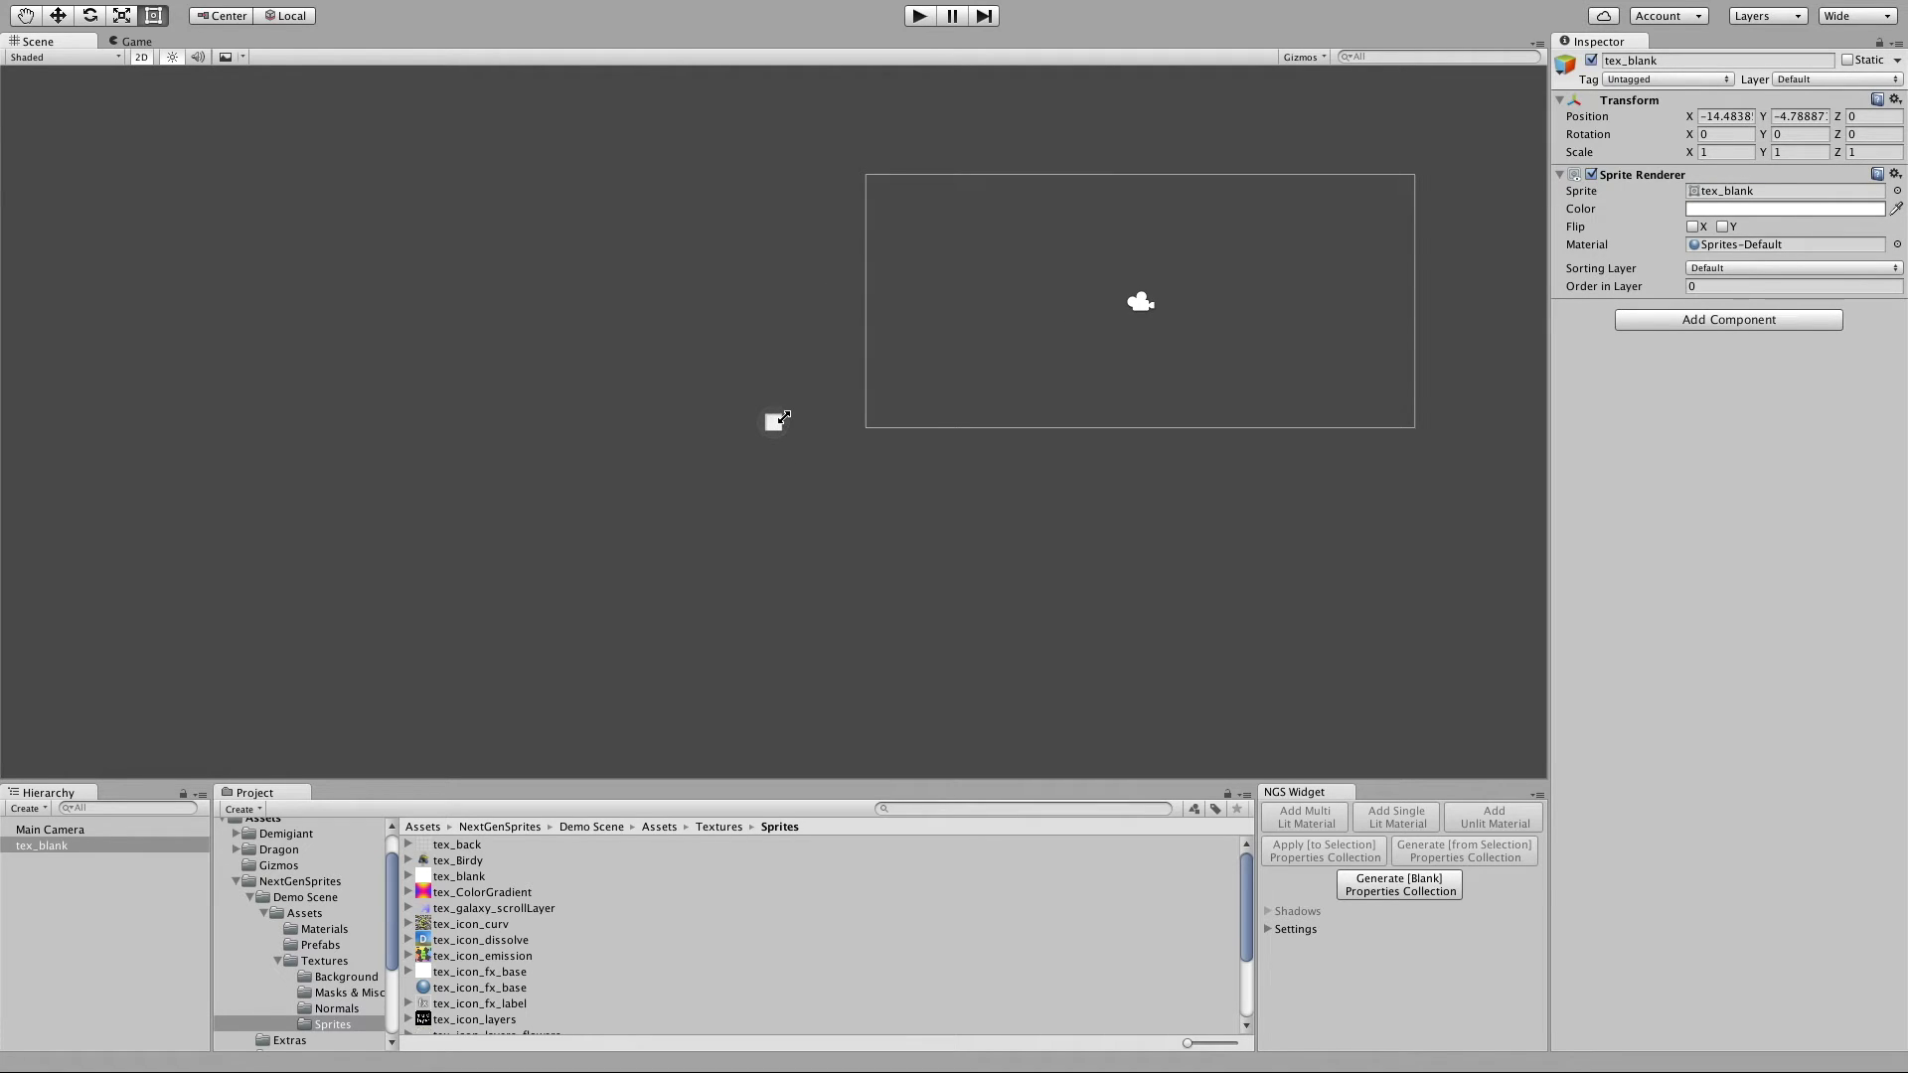
pyautogui.moveTo(784, 417); pyautogui.dragTo(1273, 245)
pyautogui.moveTo(1288, 265); pyautogui.dragTo(1077, 378, button='middle')
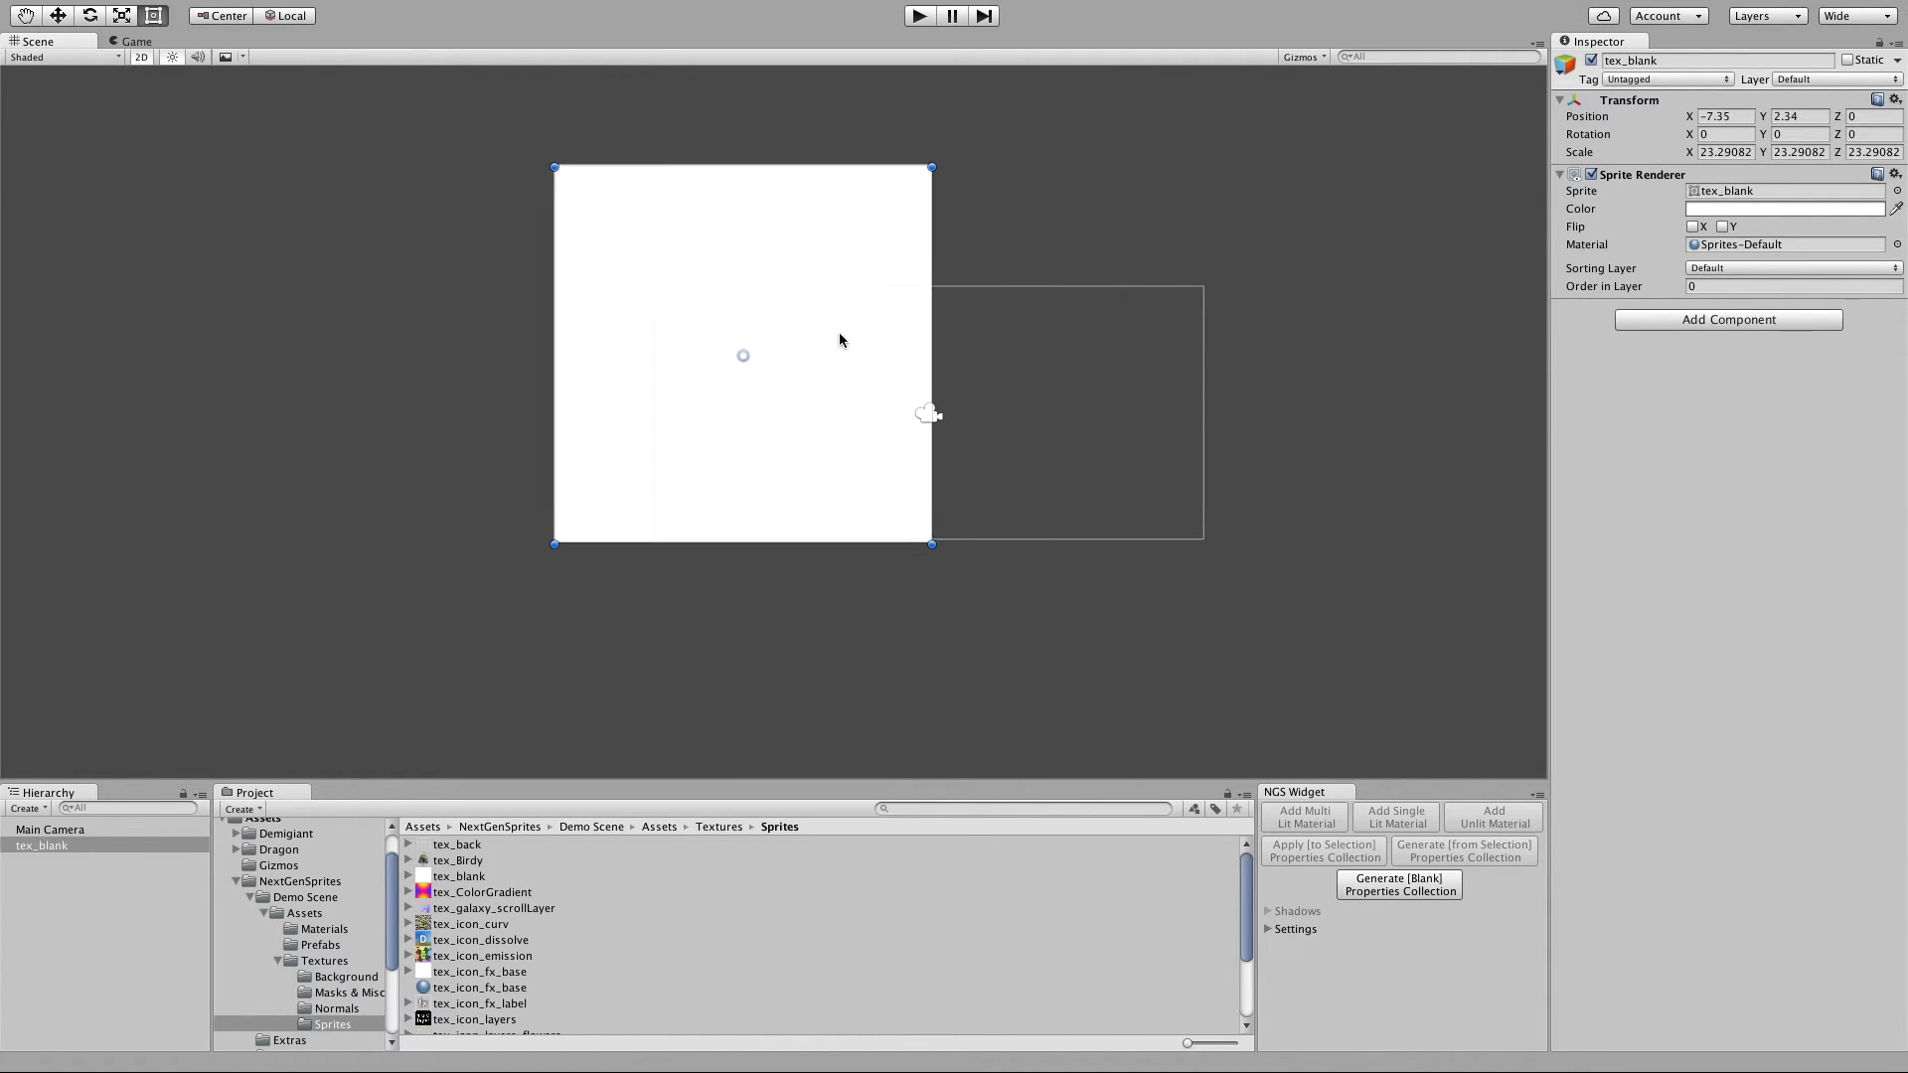
pyautogui.scroll(2, 292, 904)
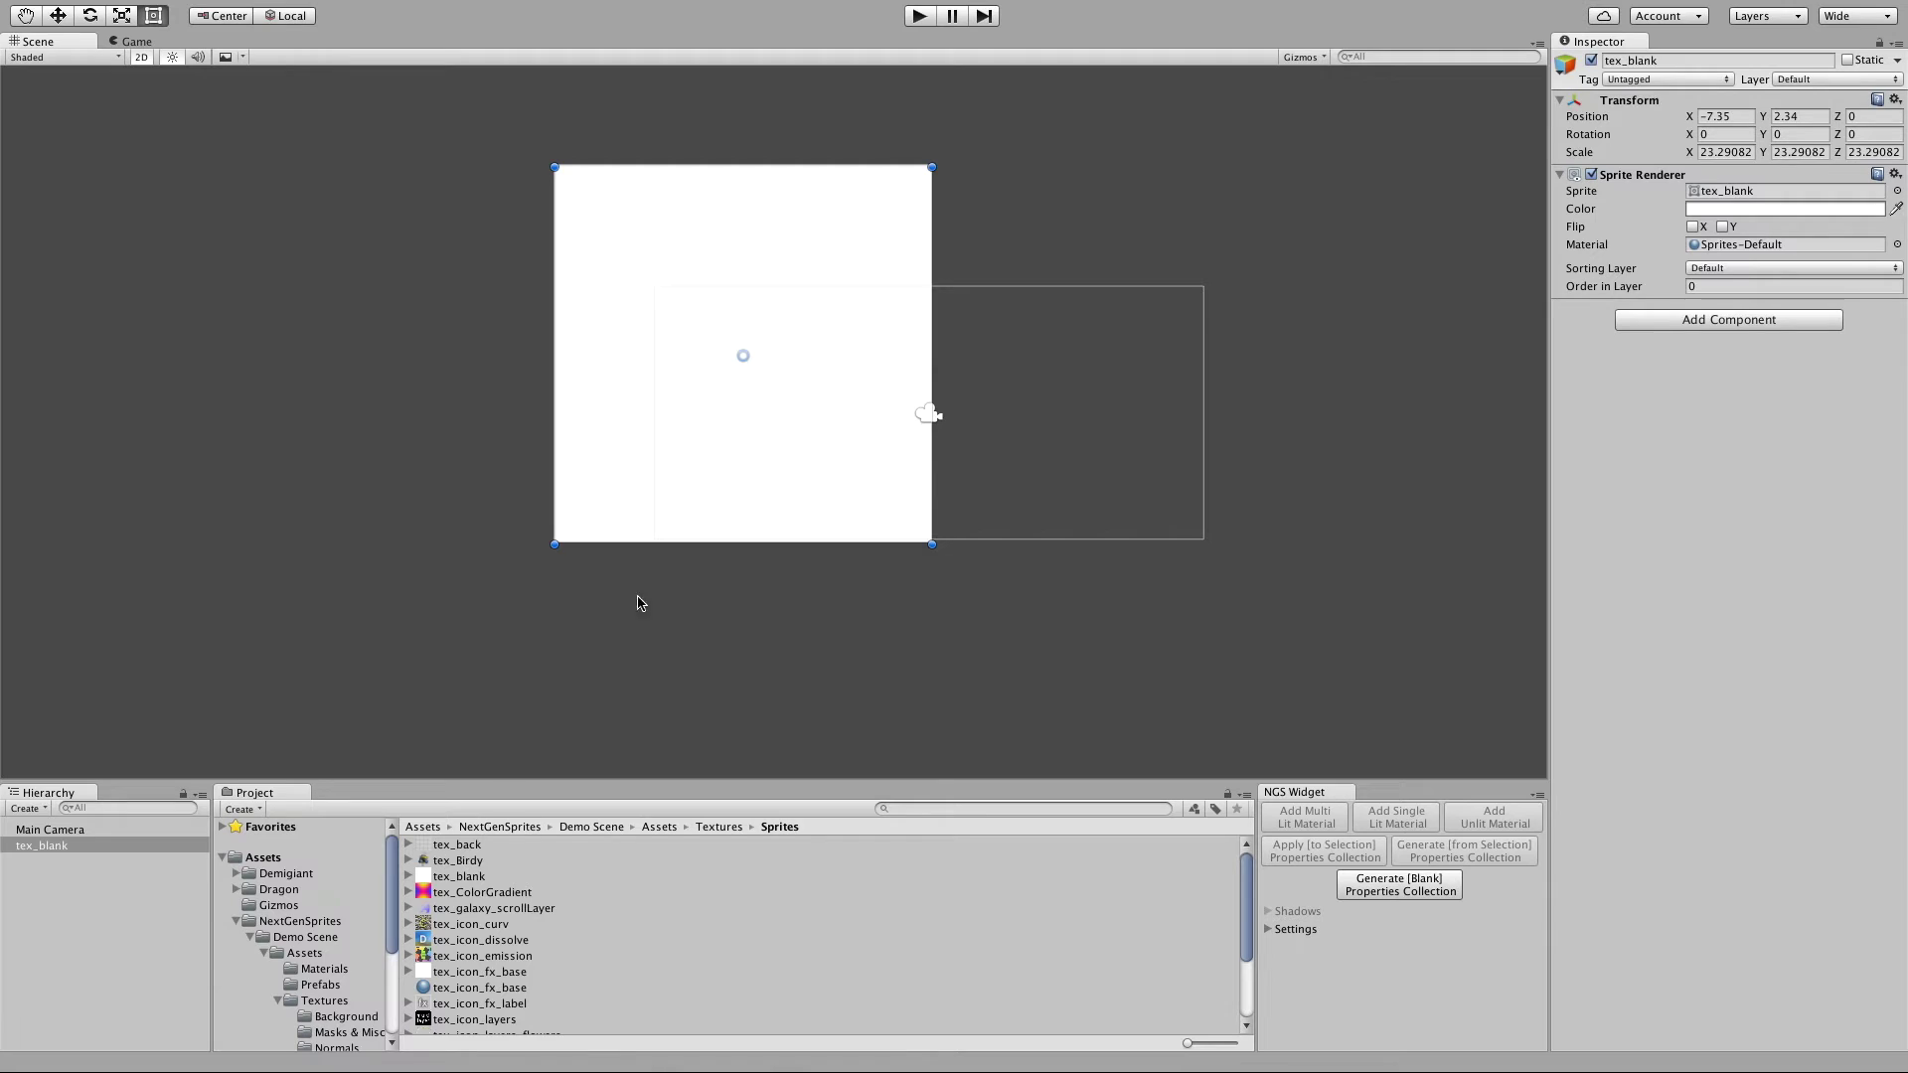
pyautogui.click(1287, 914)
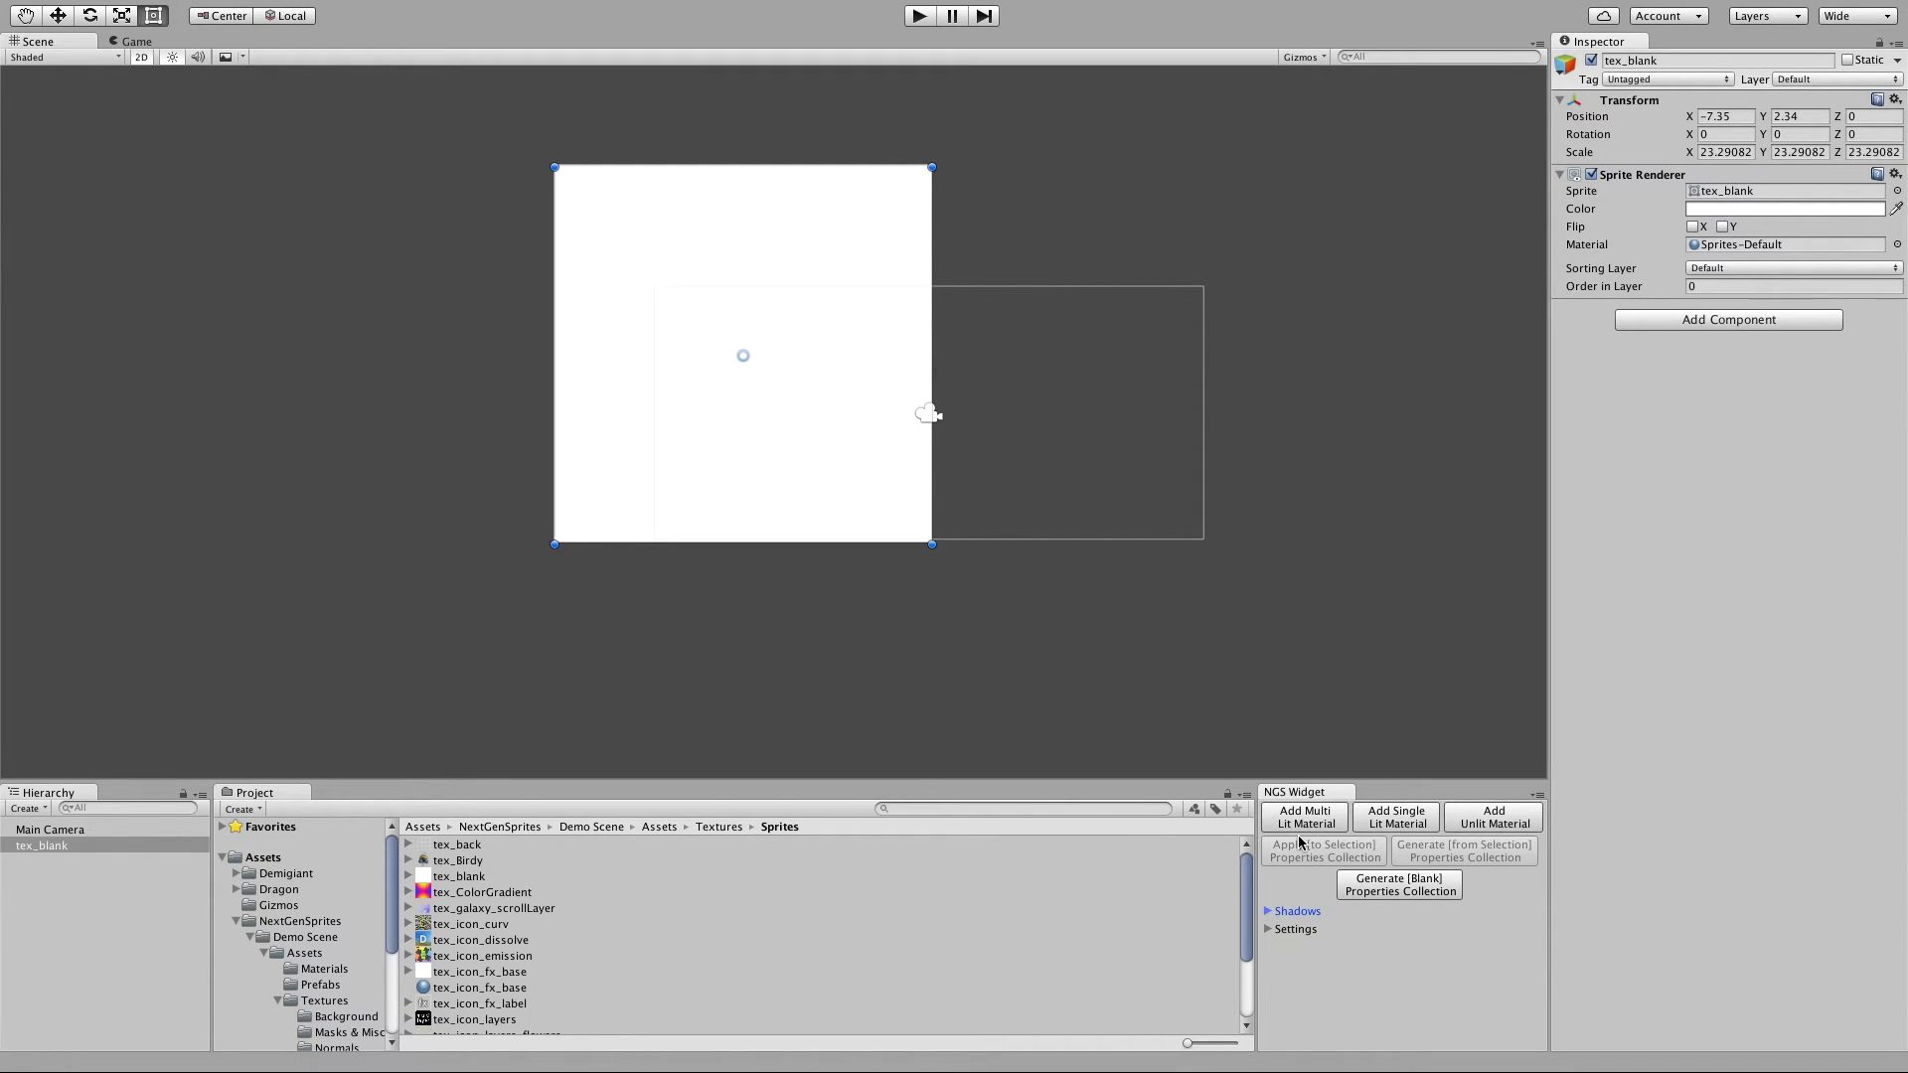
# Step: Create a new unlit tex_blank material via NGS Widget and switch its shader to NextGenSprites/FX/MegaStack
pyautogui.click(1480, 825)
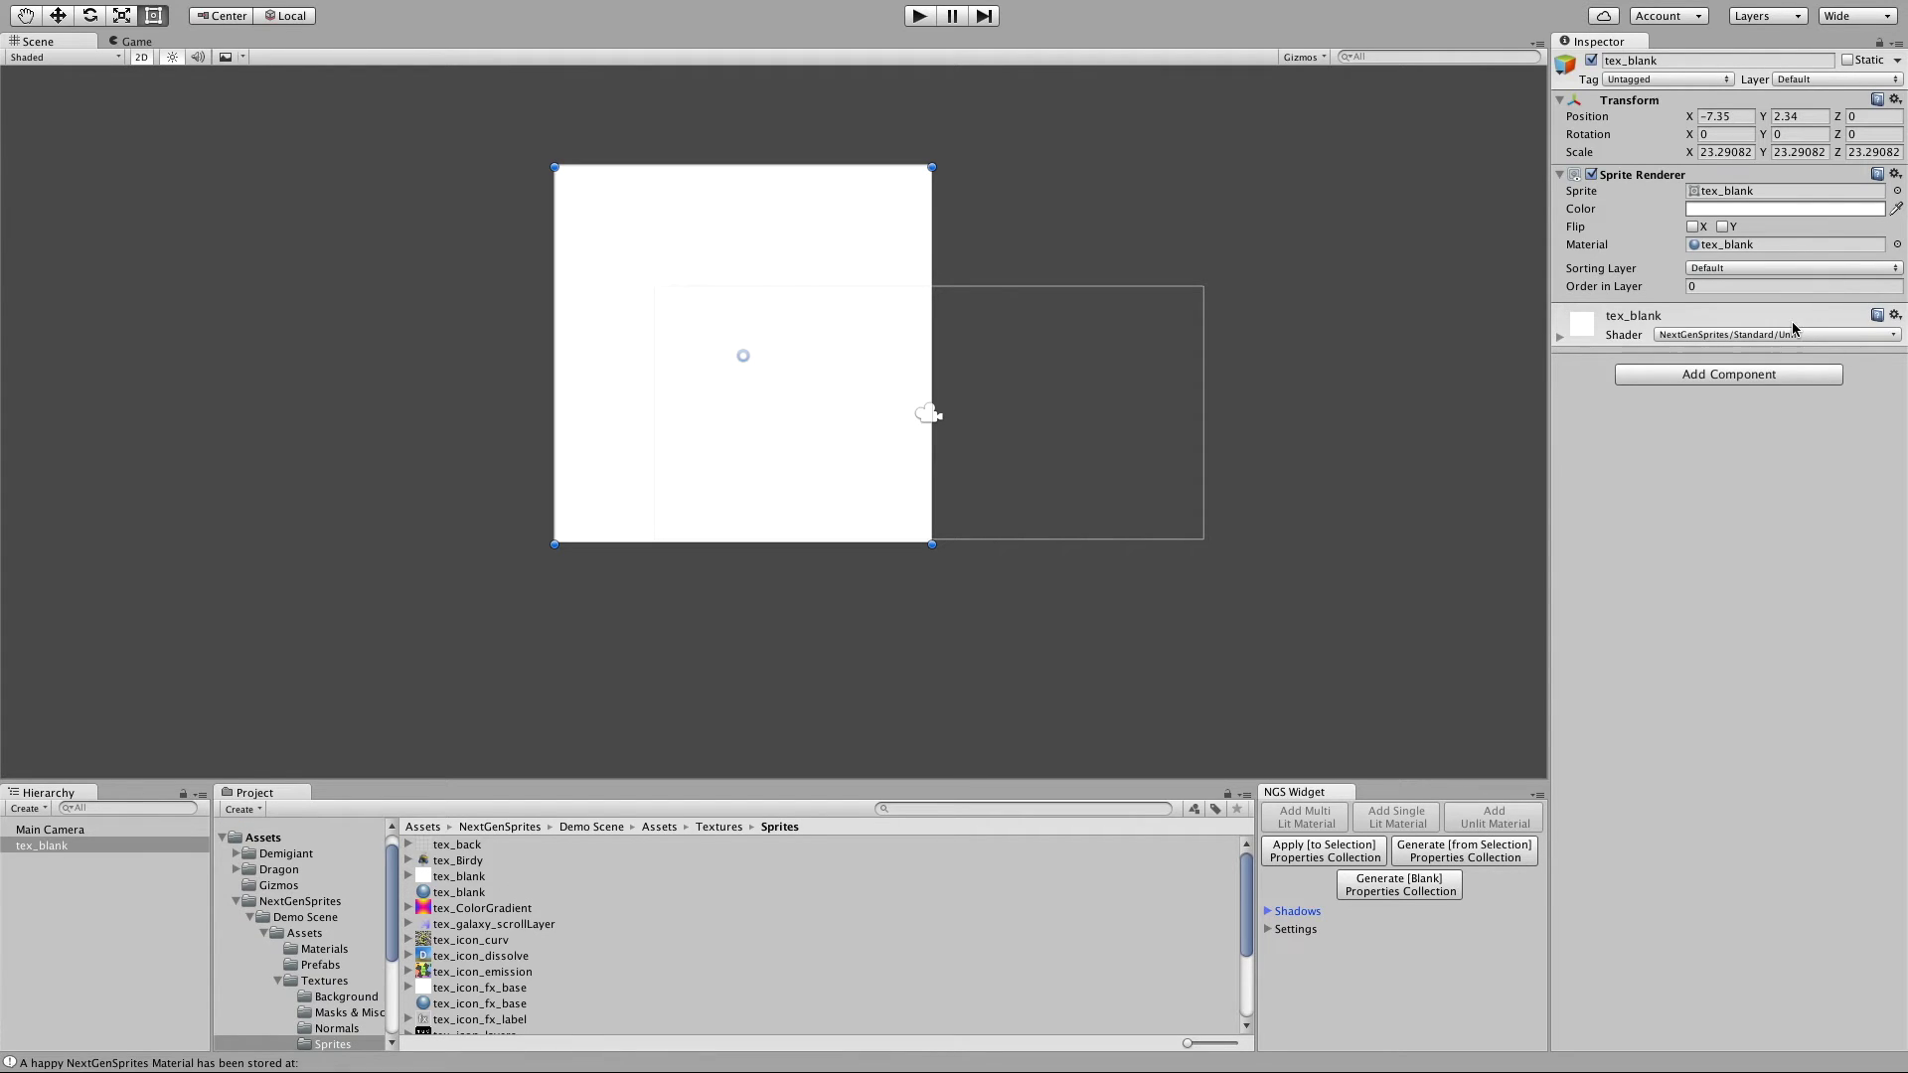
pyautogui.click(1763, 334)
pyautogui.moveTo(1763, 452)
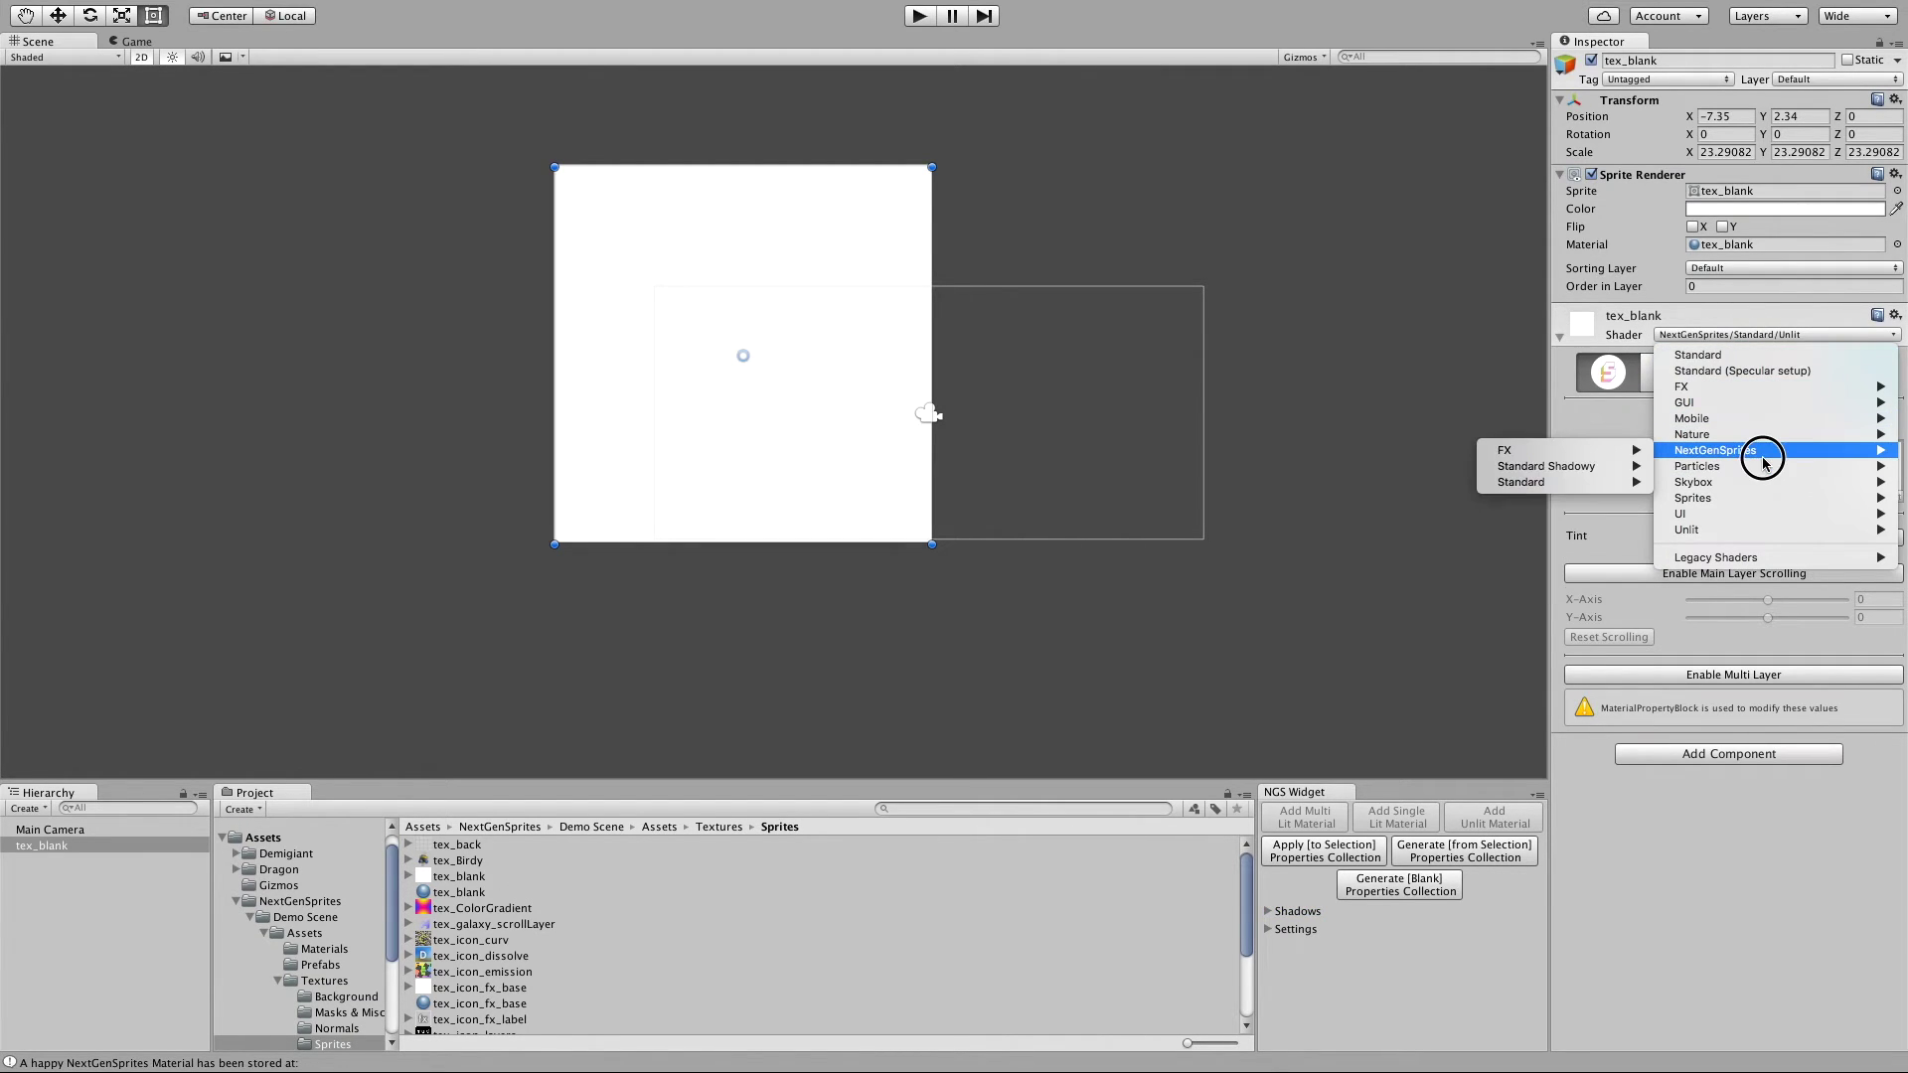
pyautogui.moveTo(1550, 451)
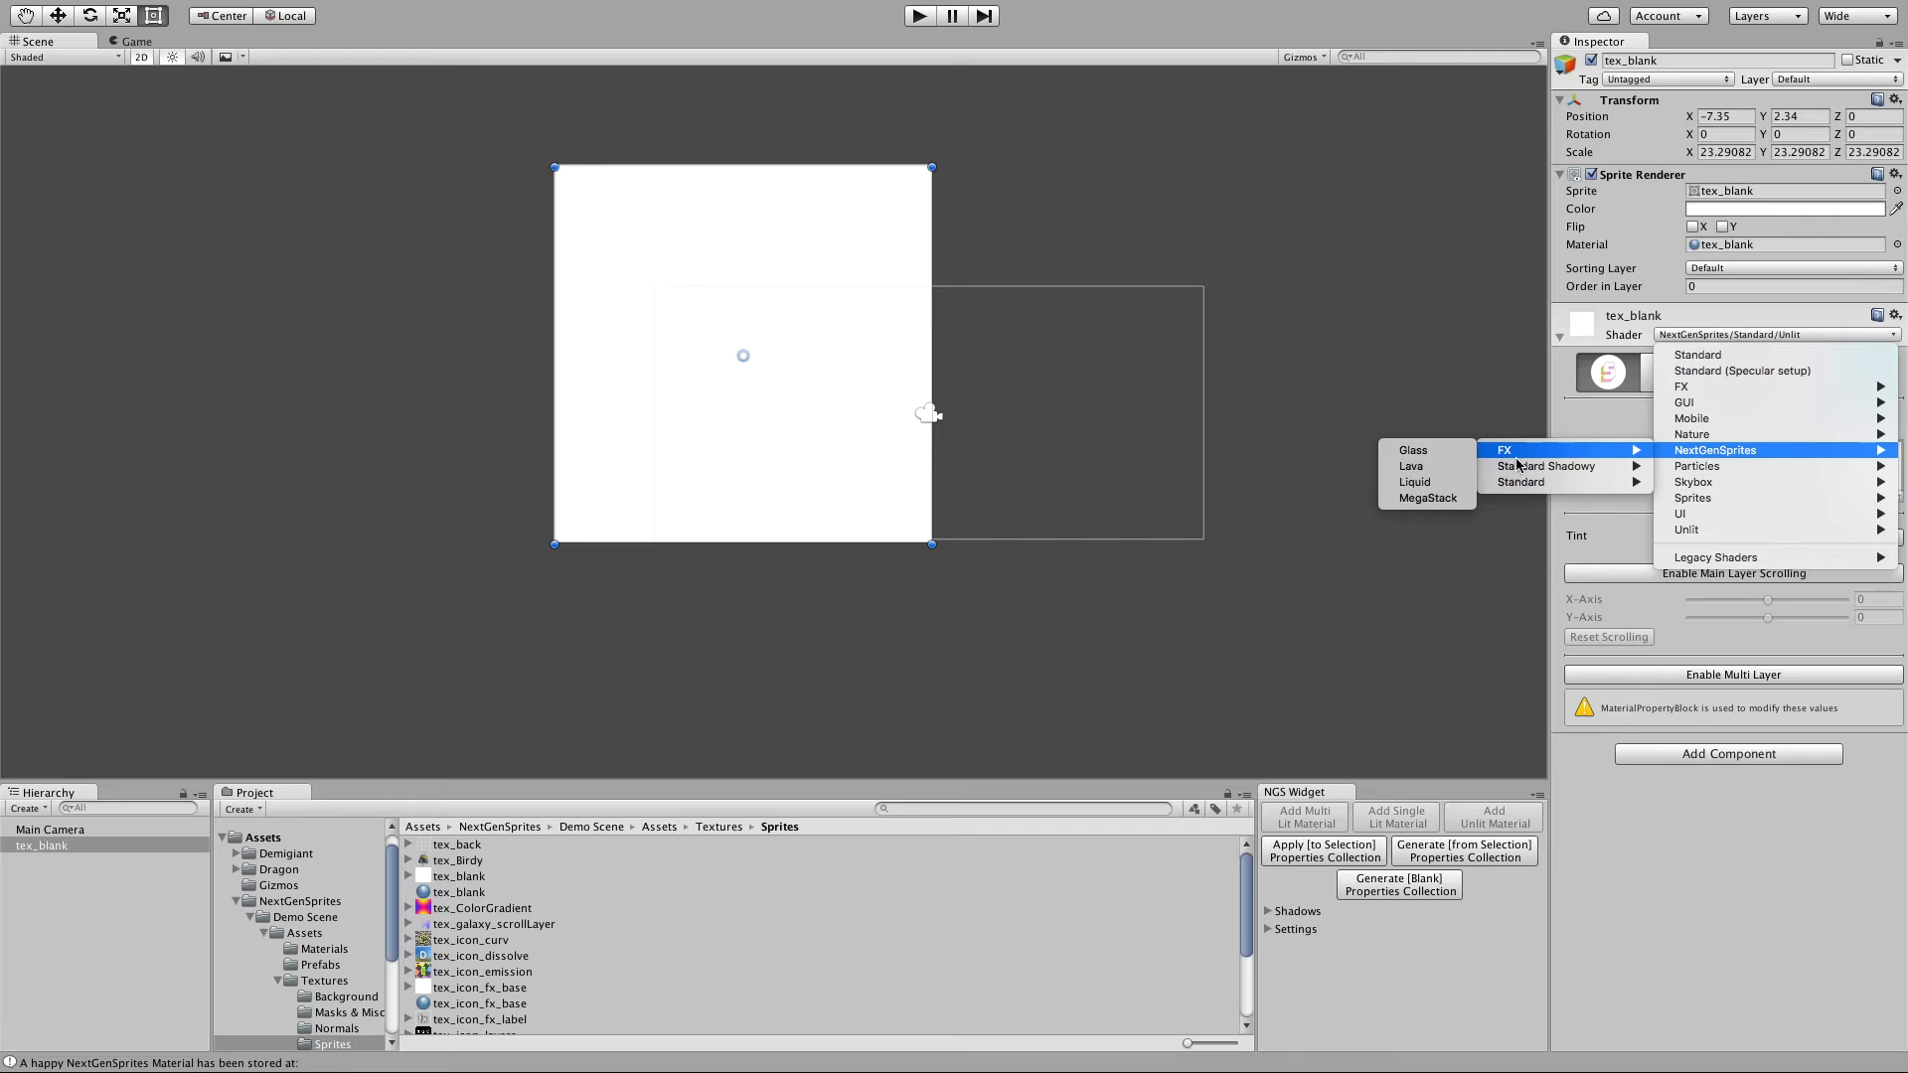
pyautogui.click(1435, 500)
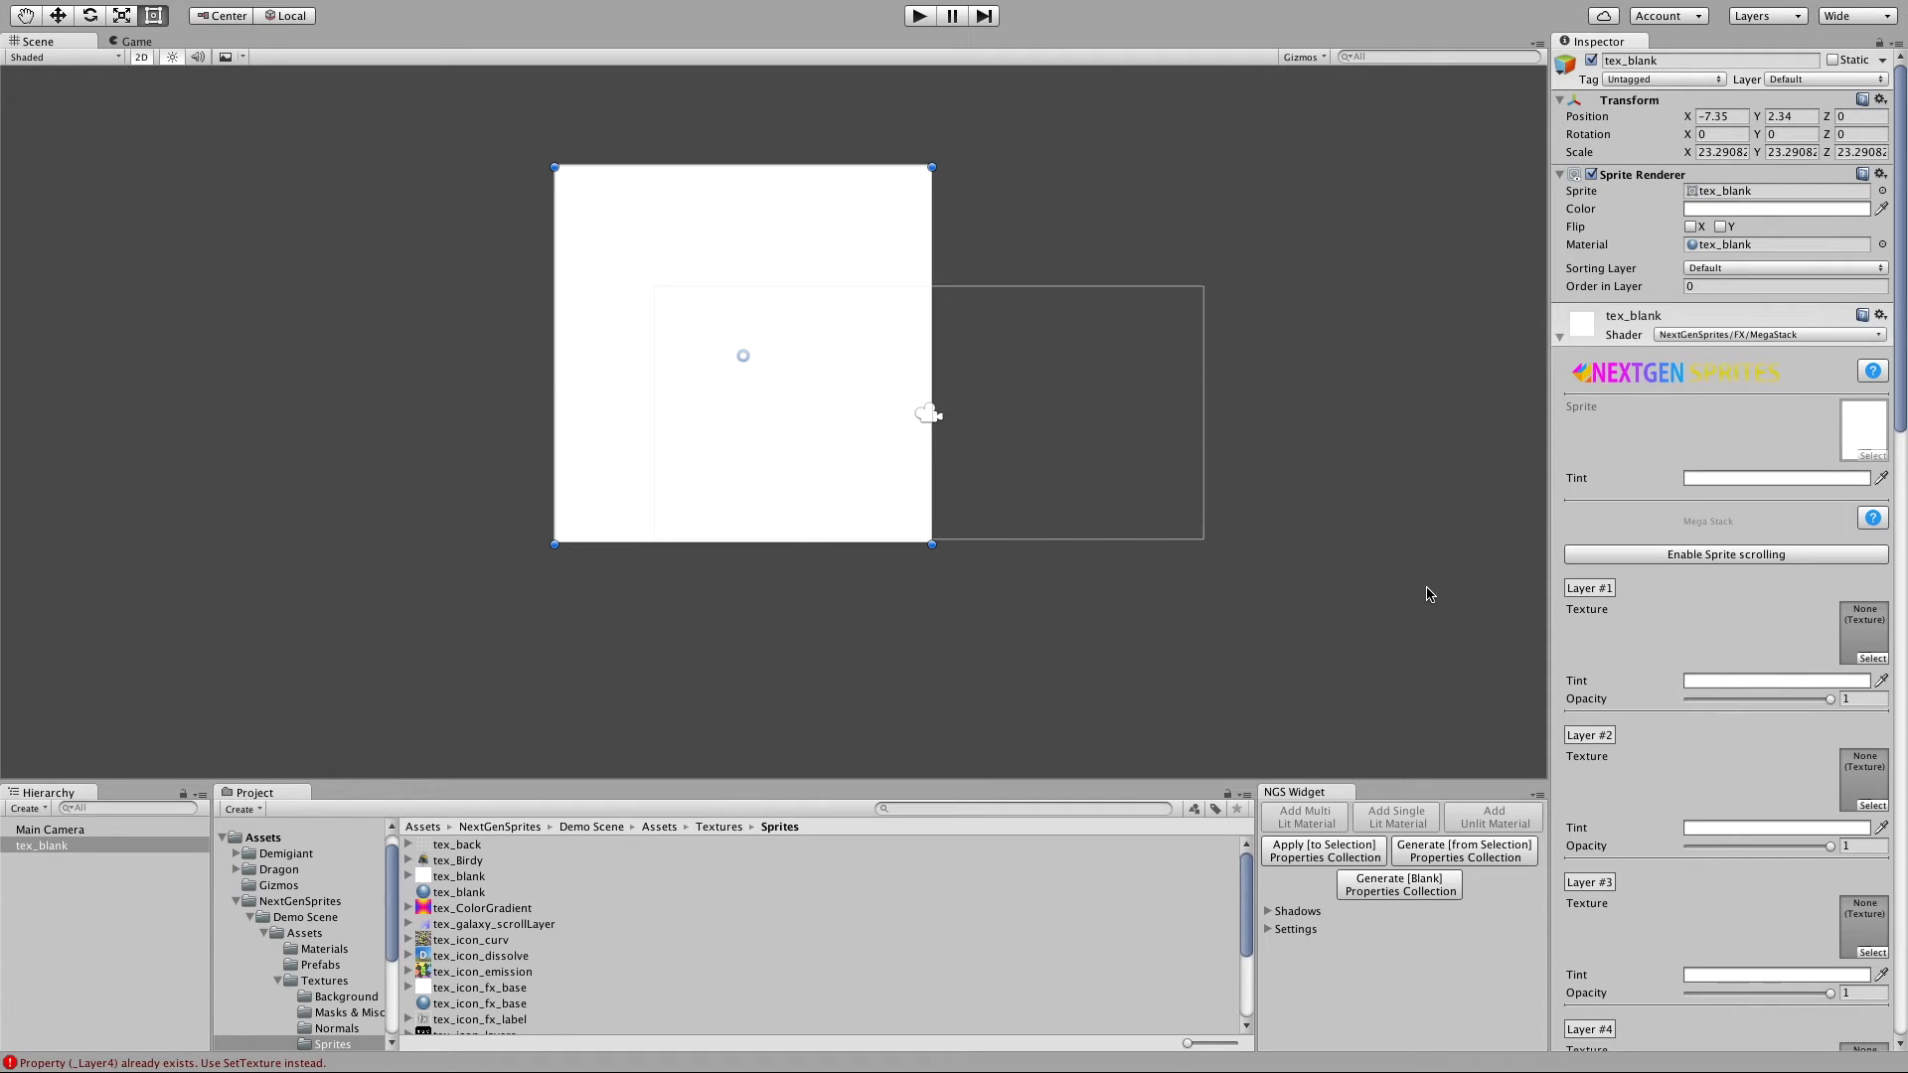
pyautogui.scroll(-15, 1636, 549)
pyautogui.scroll(10, 1698, 560)
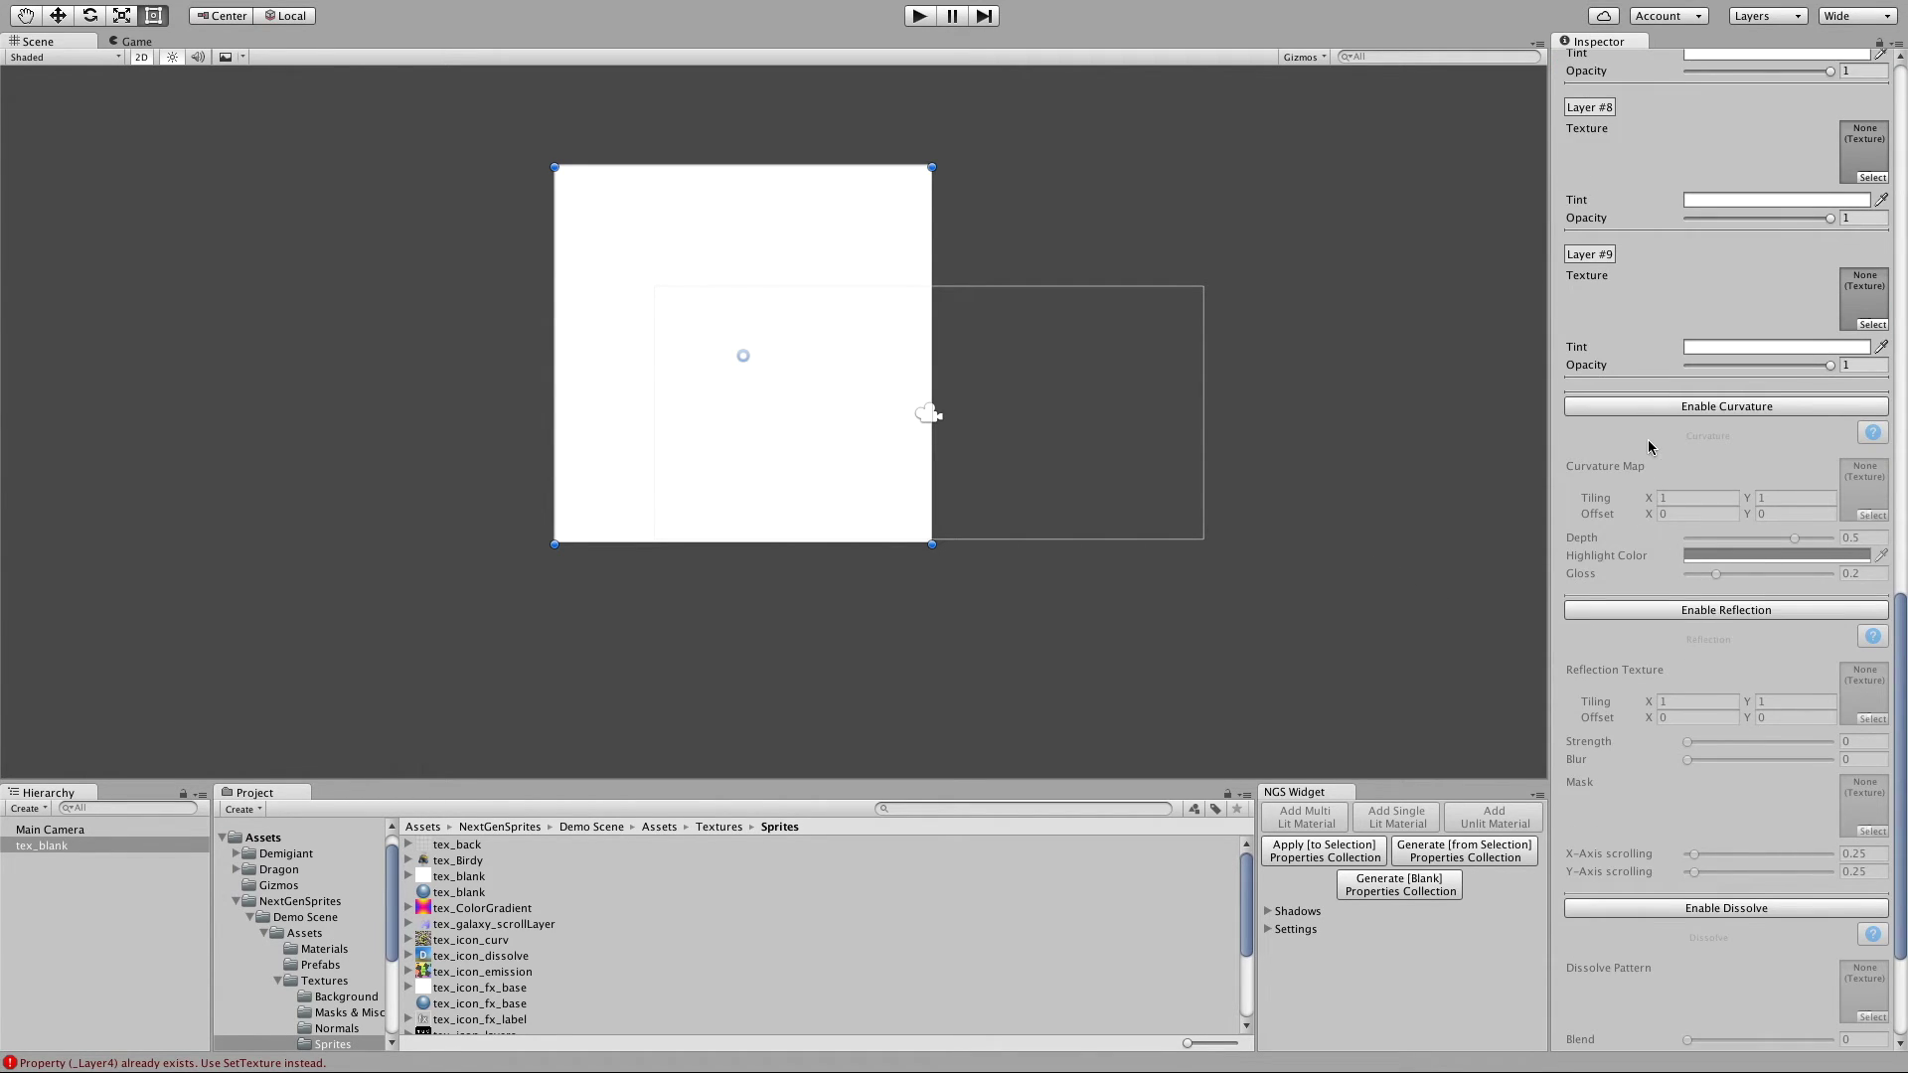
pyautogui.scroll(8, 1652, 595)
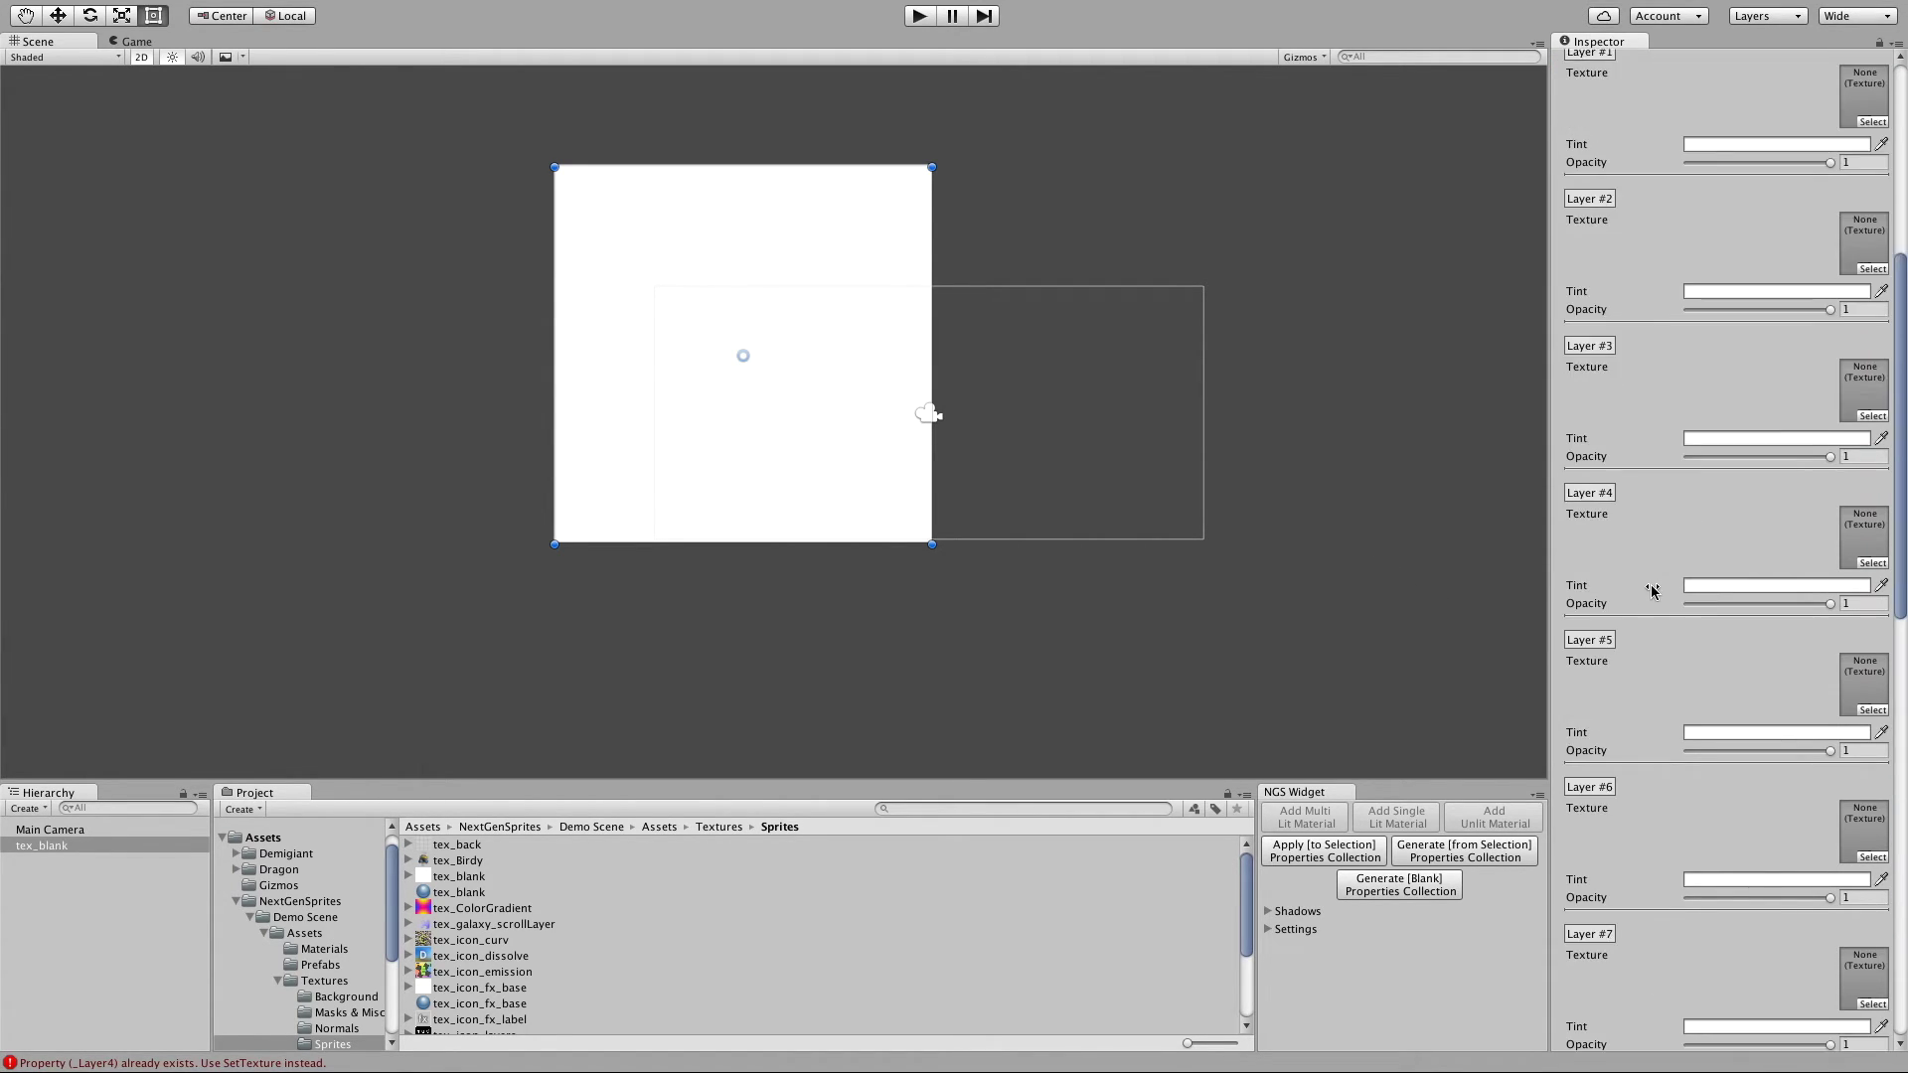
pyautogui.scroll(-10, 1749, 348)
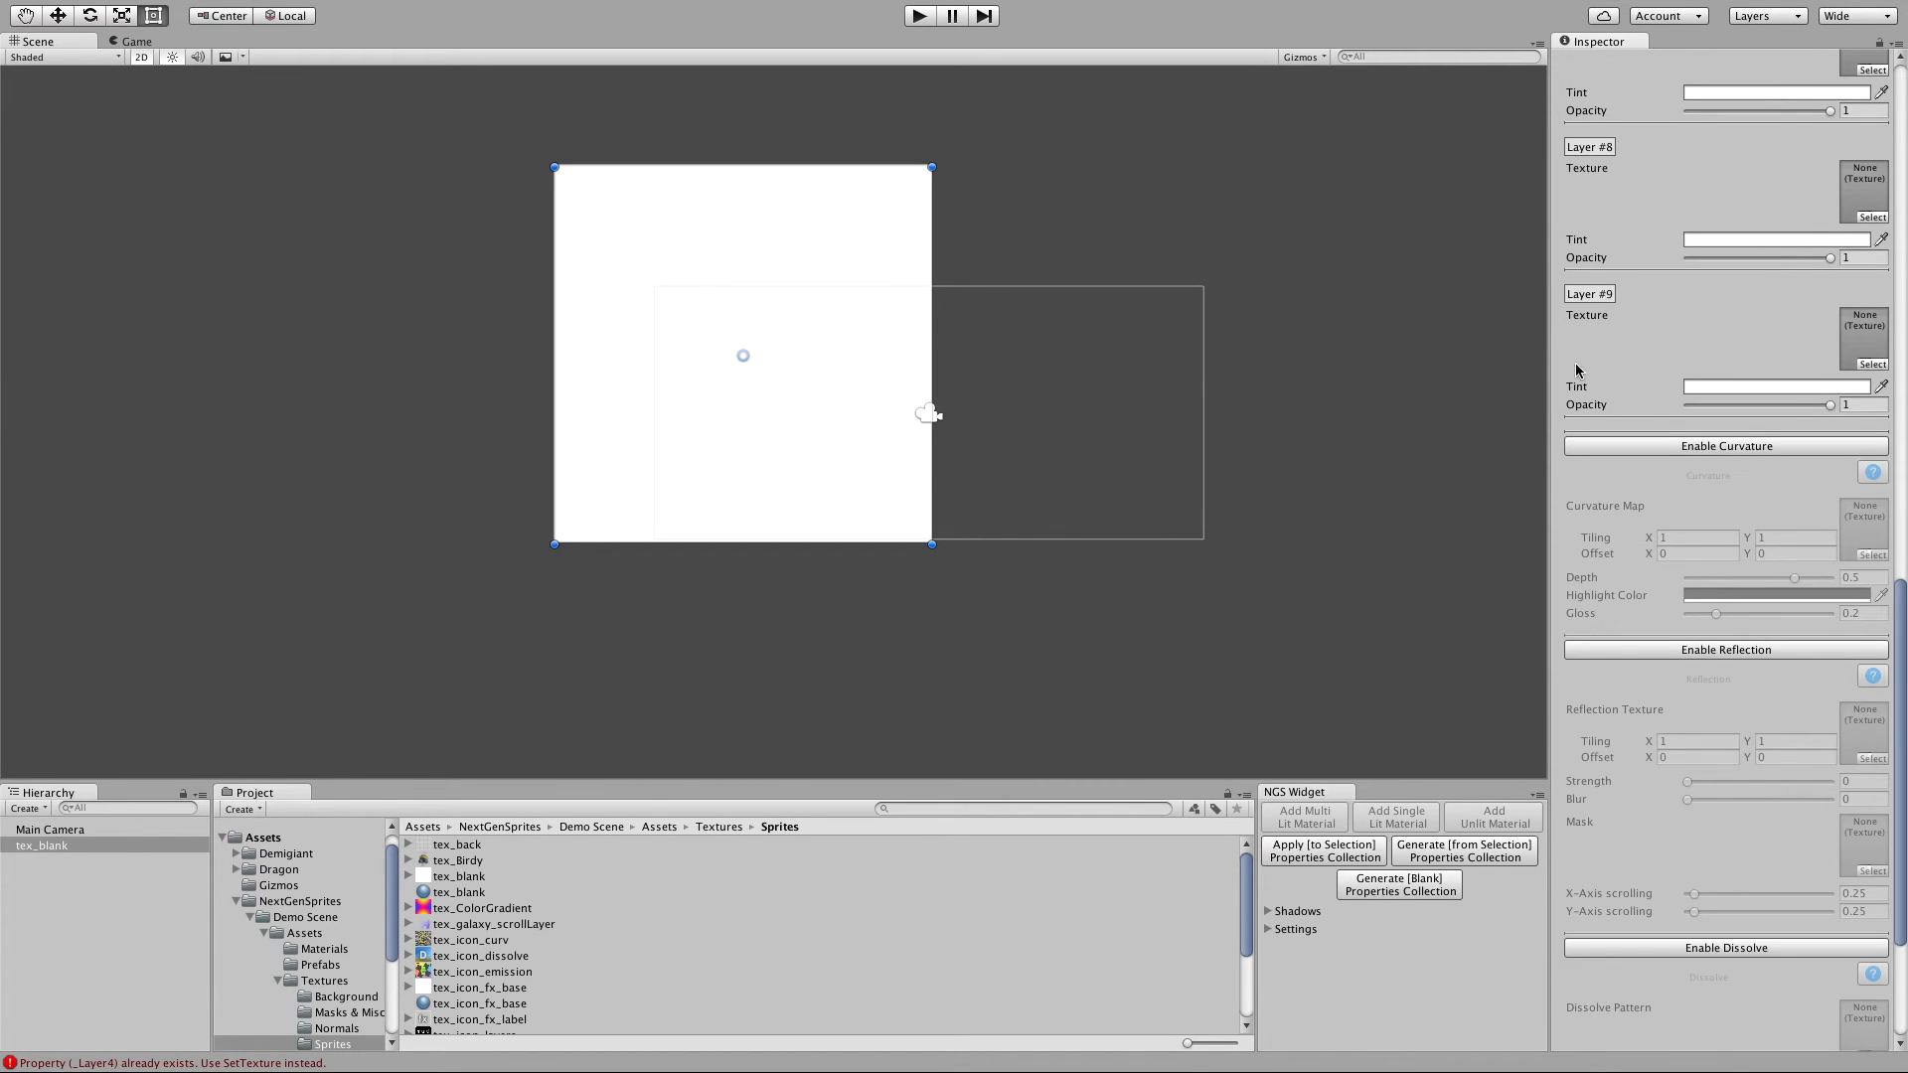
pyautogui.scroll(4, 1764, 373)
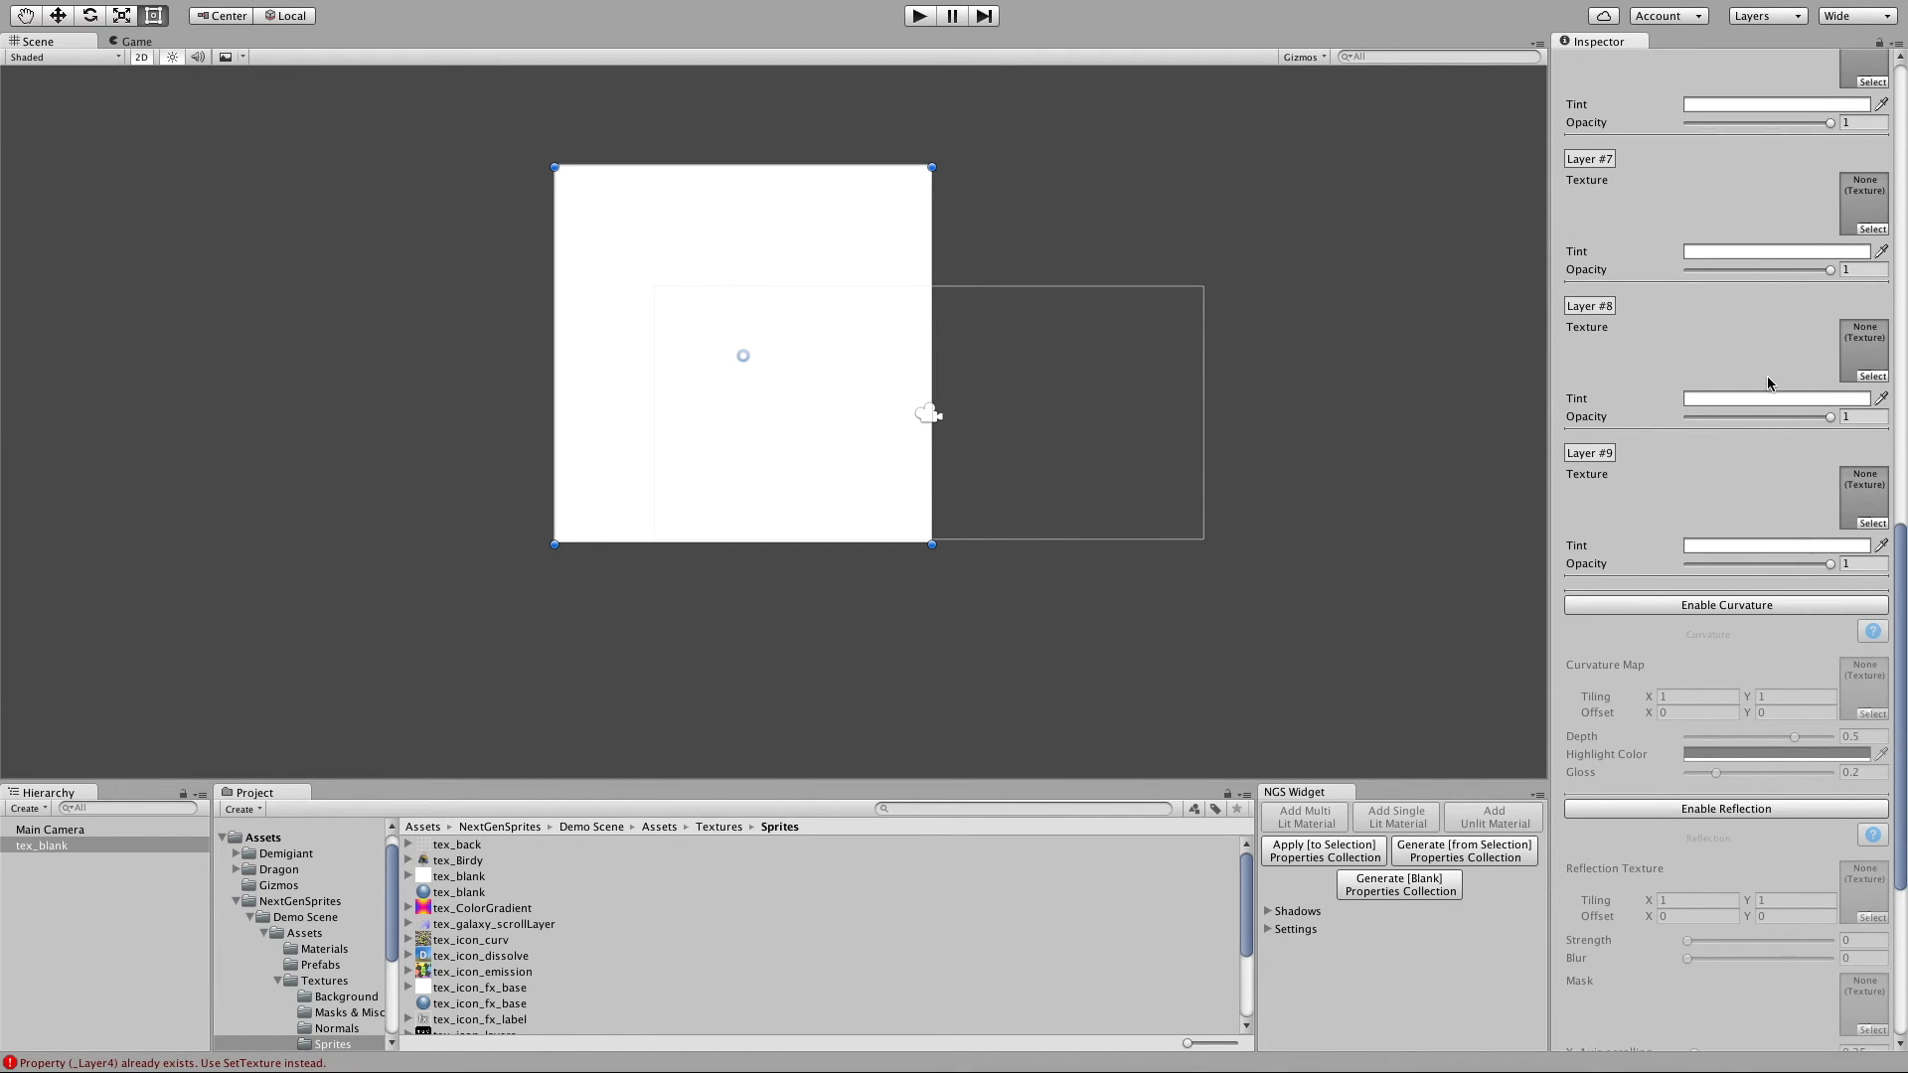
pyautogui.scroll(9, 1779, 382)
pyautogui.scroll(-8, 1784, 386)
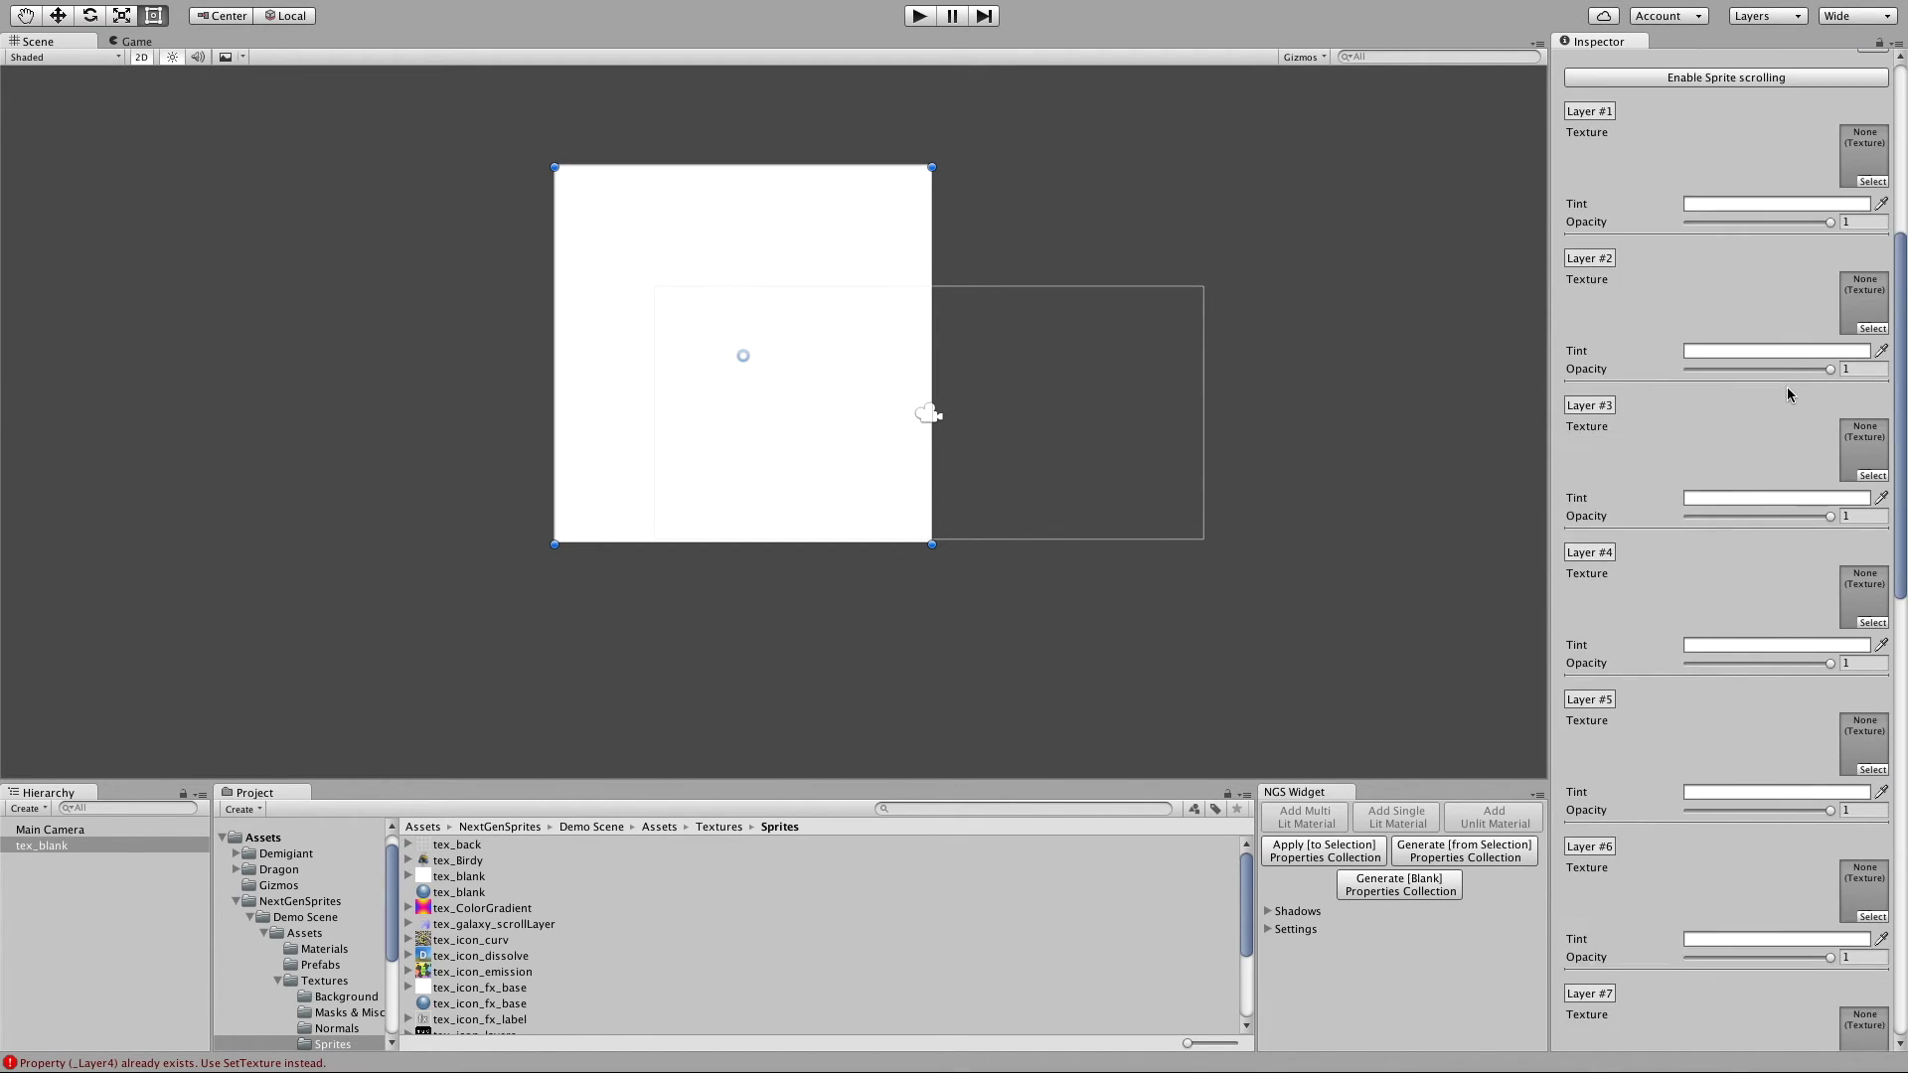
# Step: Assign the btn_reflection texture to Layer #9 of the MegaStack material
pyautogui.click(1868, 624)
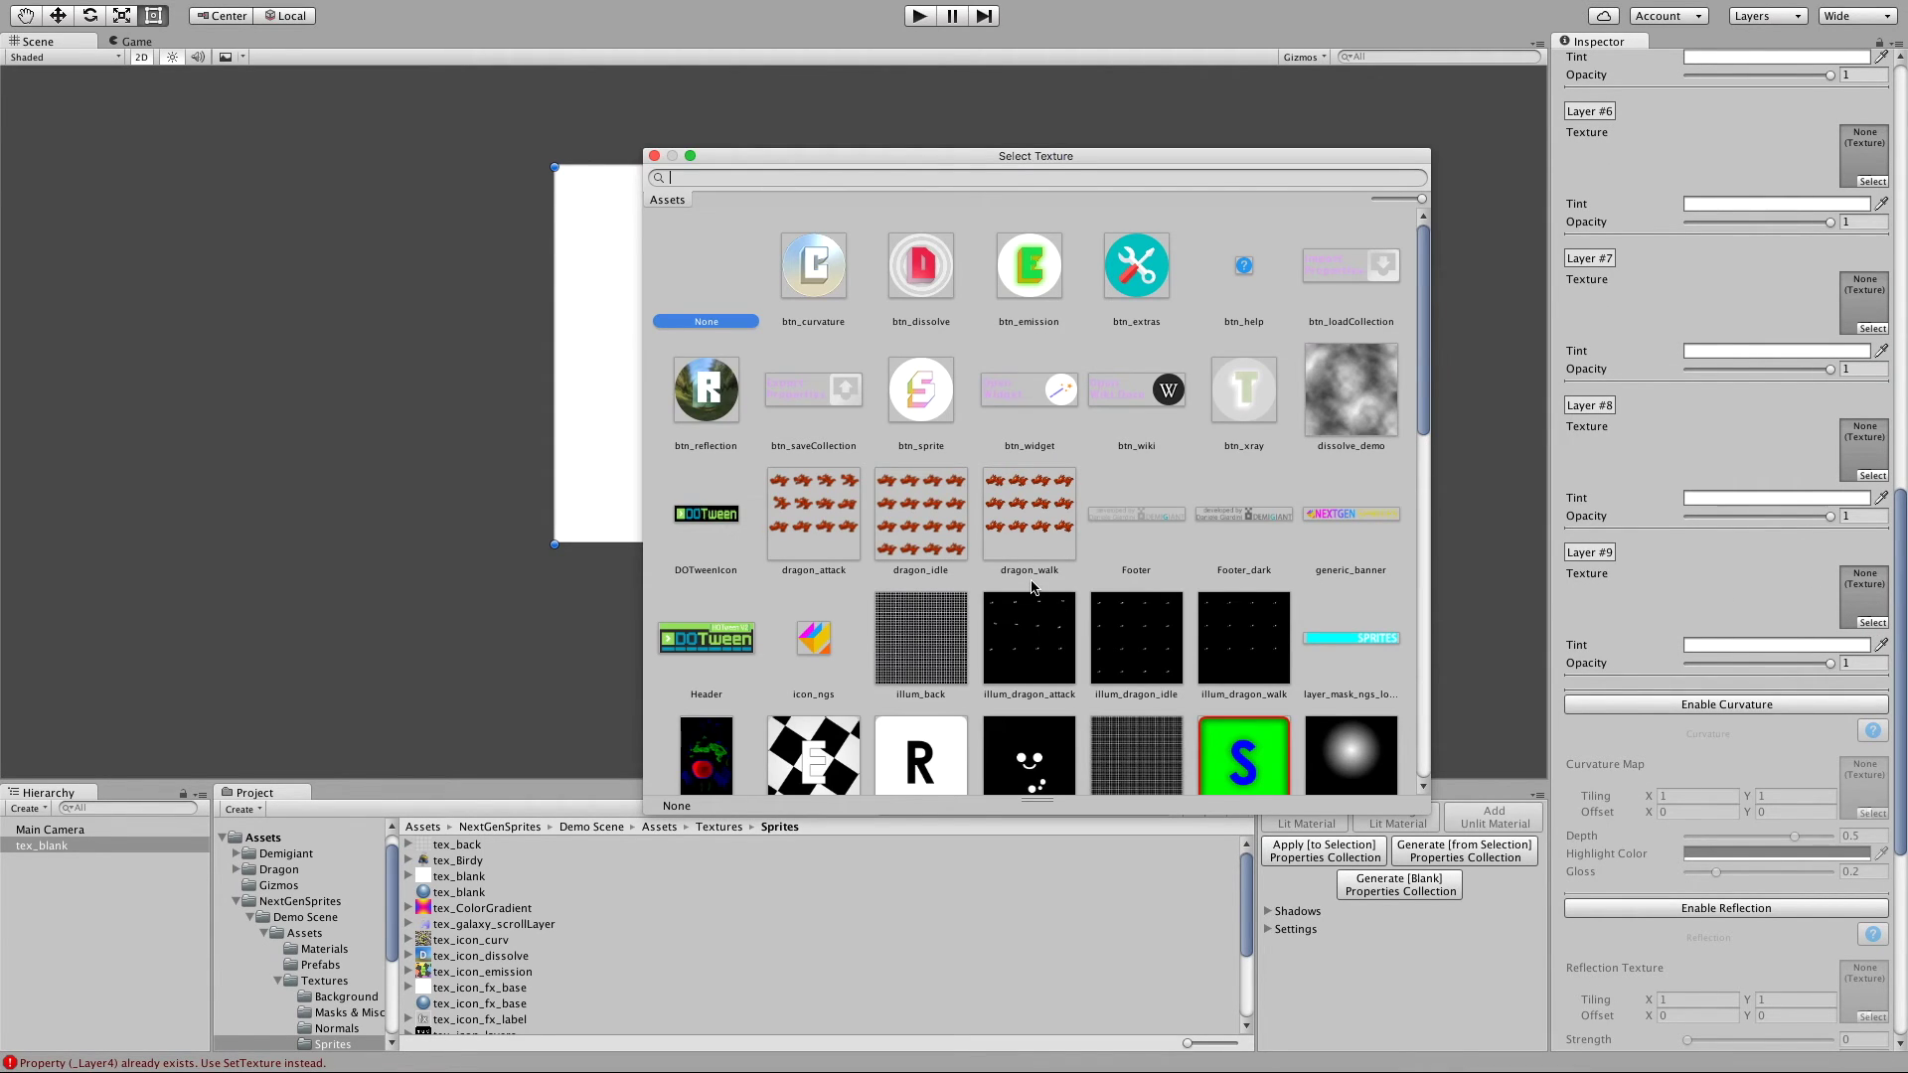
pyautogui.scroll(-10, 1028, 588)
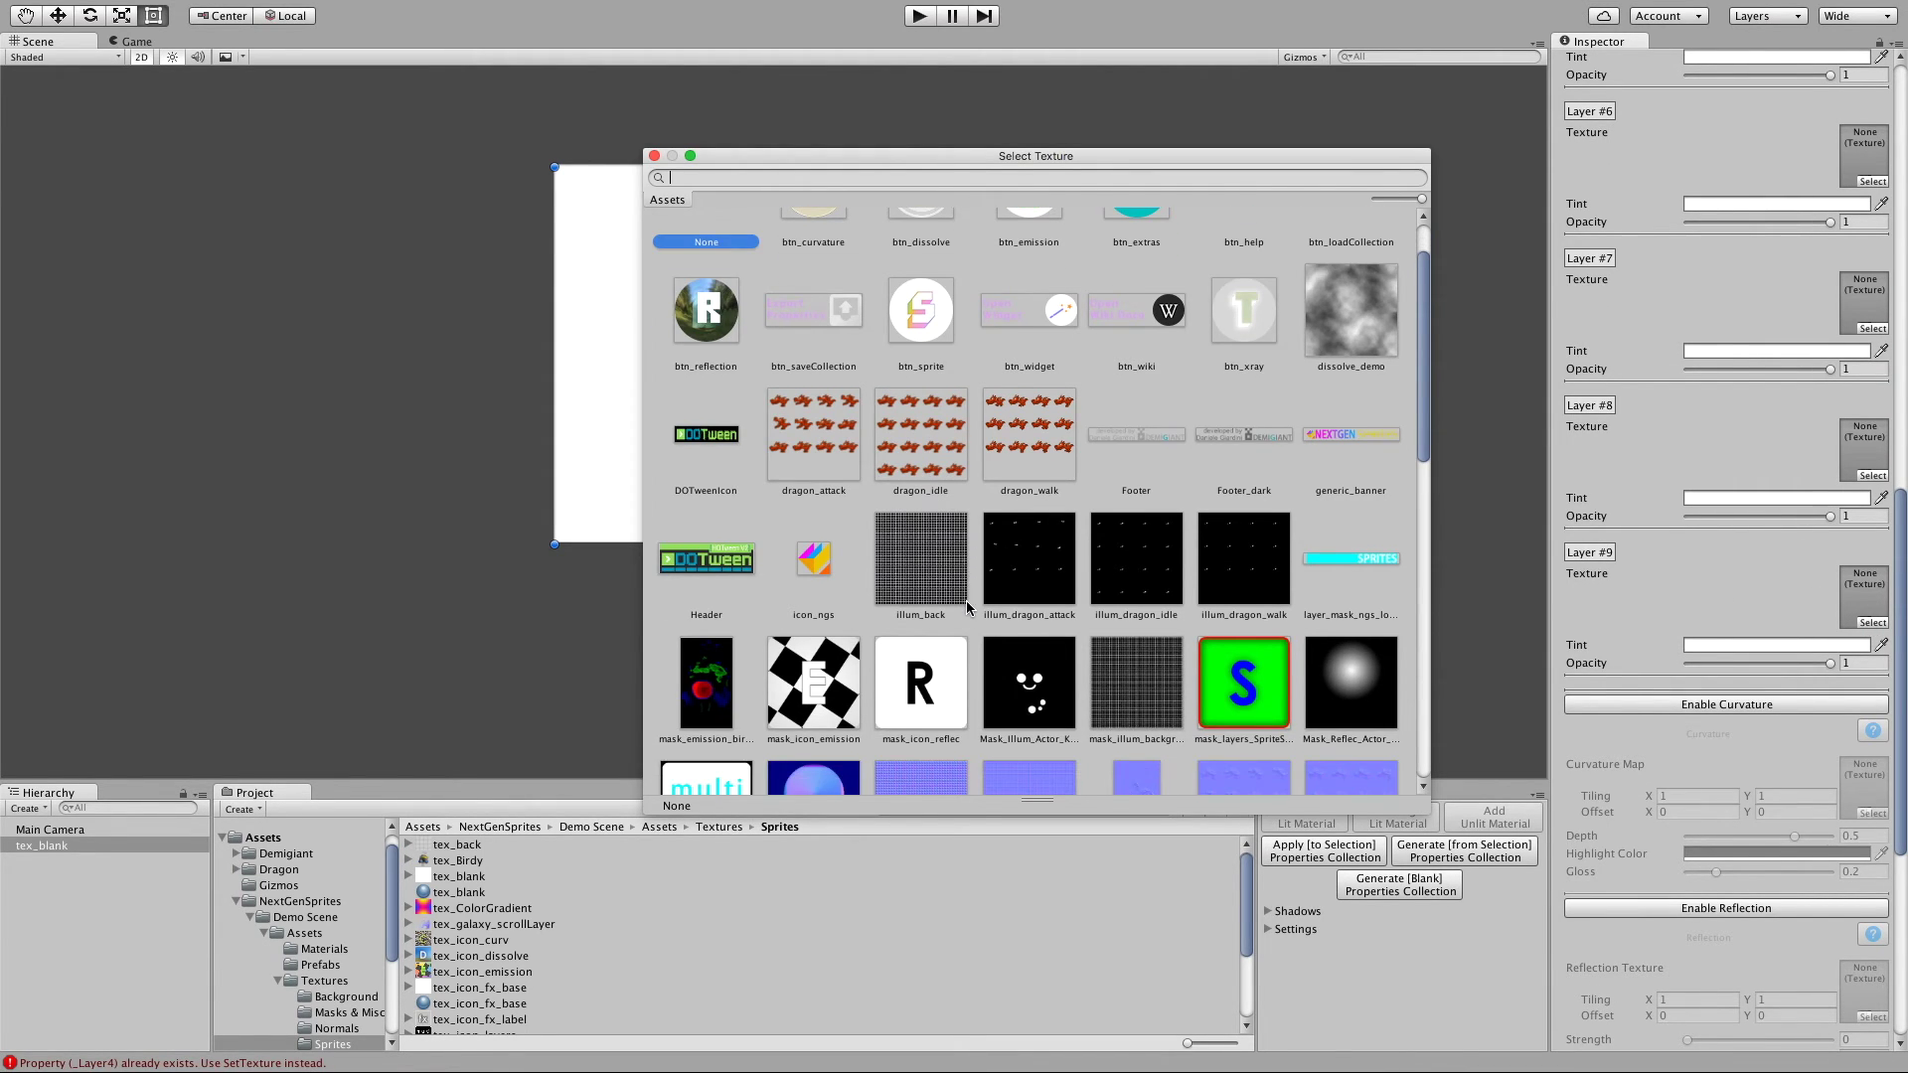
pyautogui.scroll(5, 964, 604)
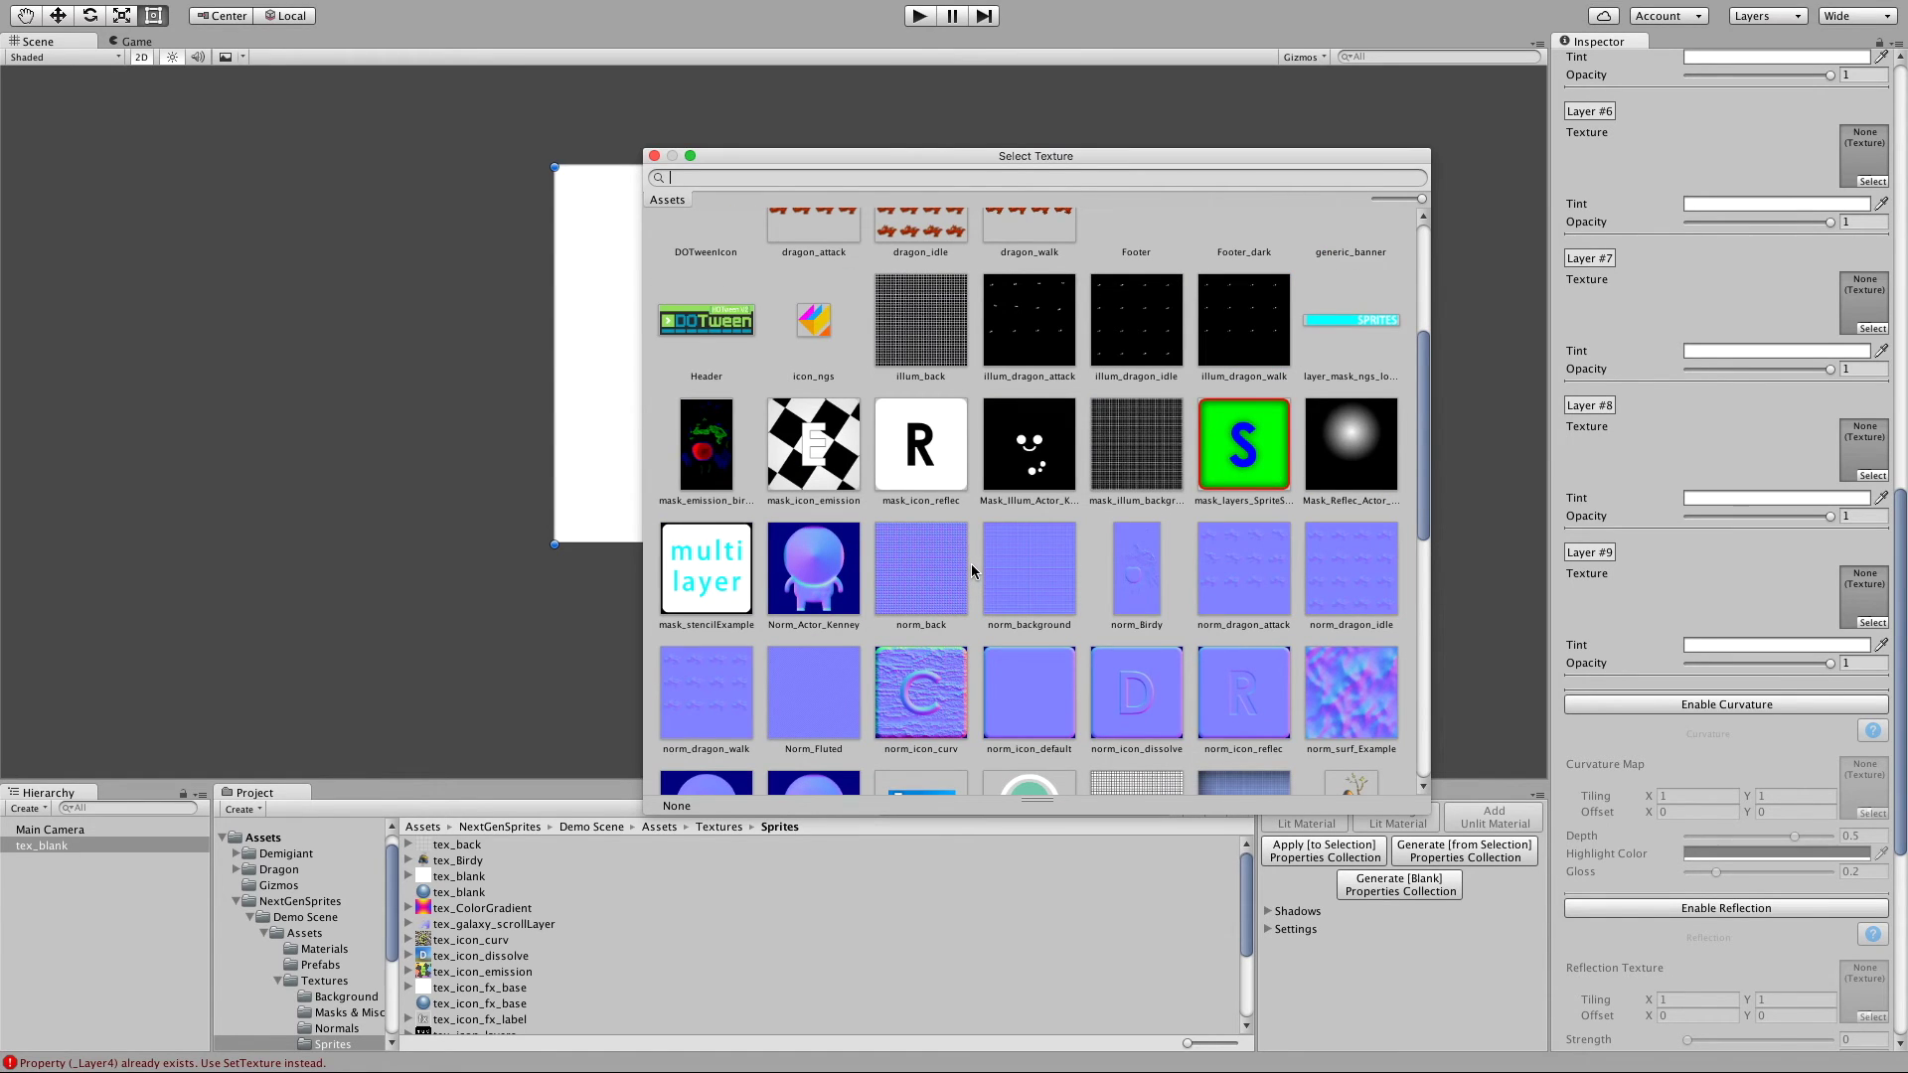
pyautogui.scroll(3, 970, 564)
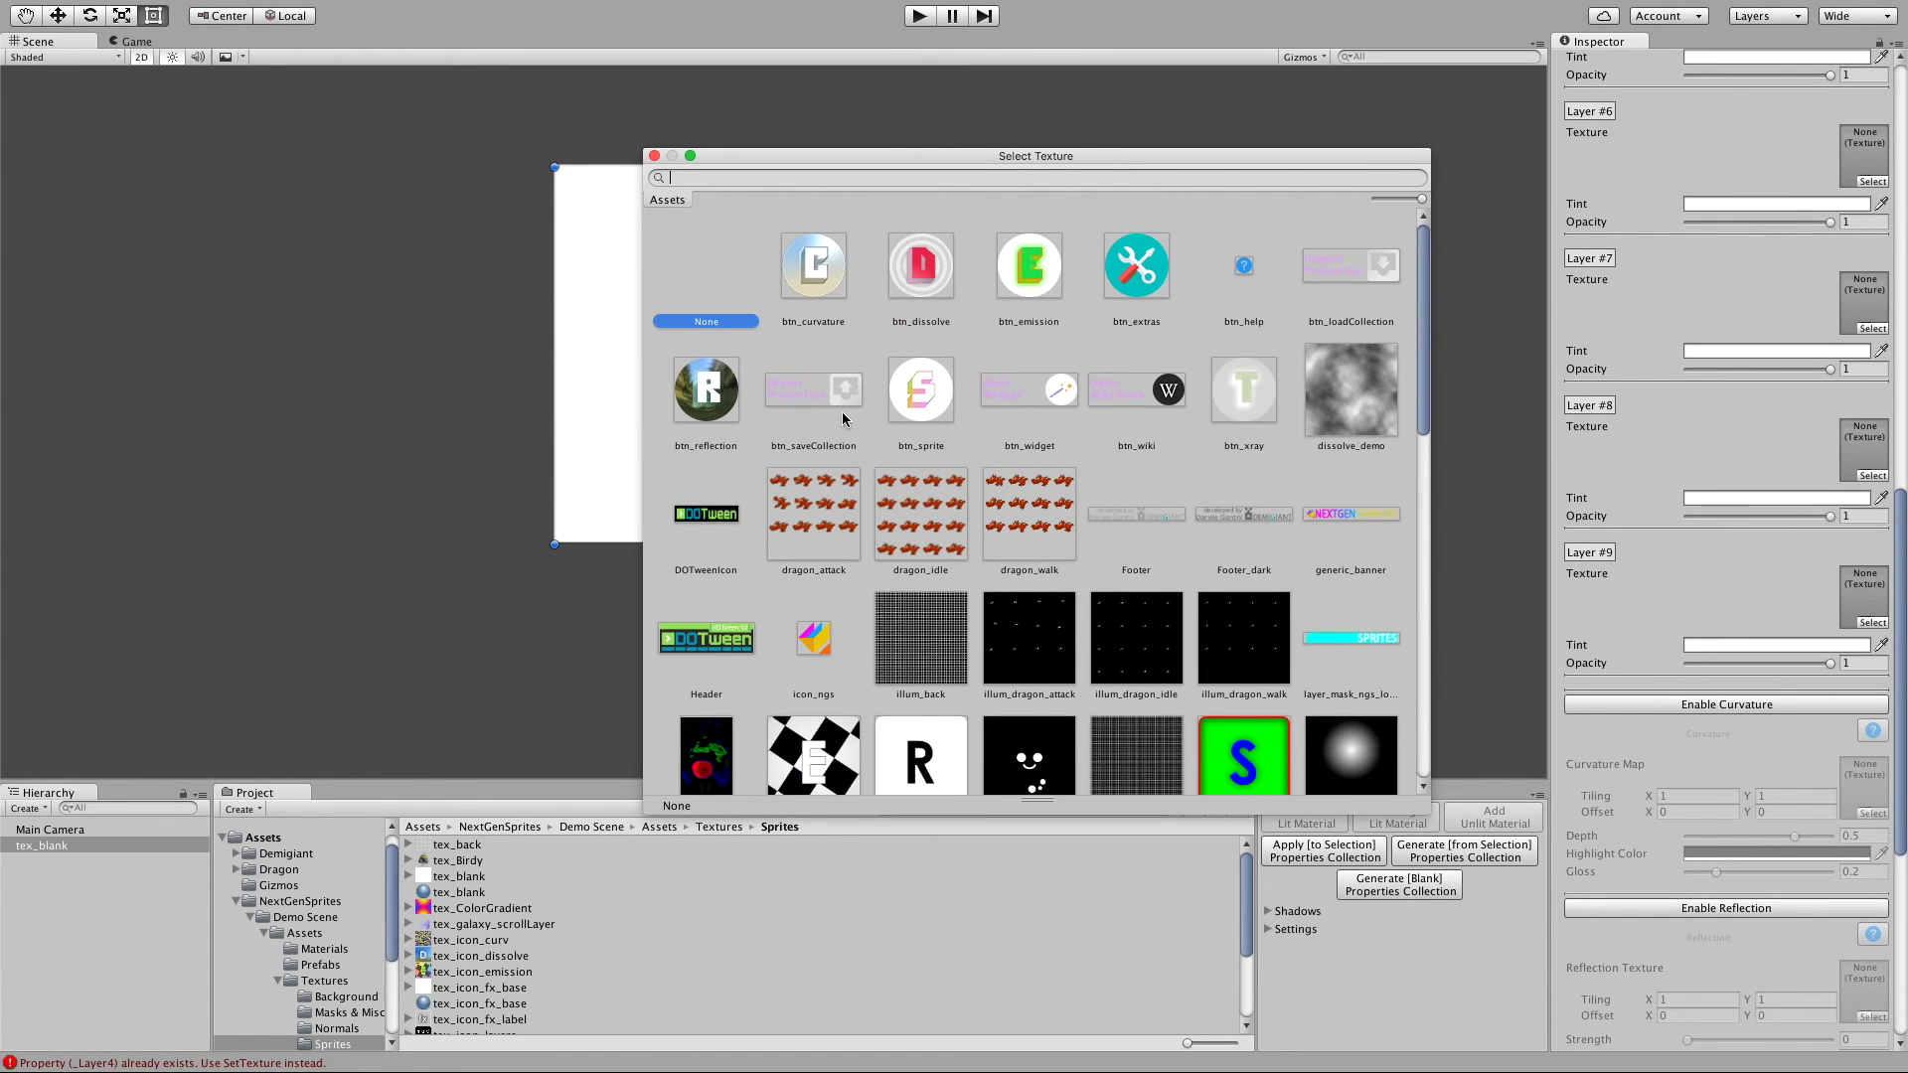
pyautogui.doubleClick(708, 391)
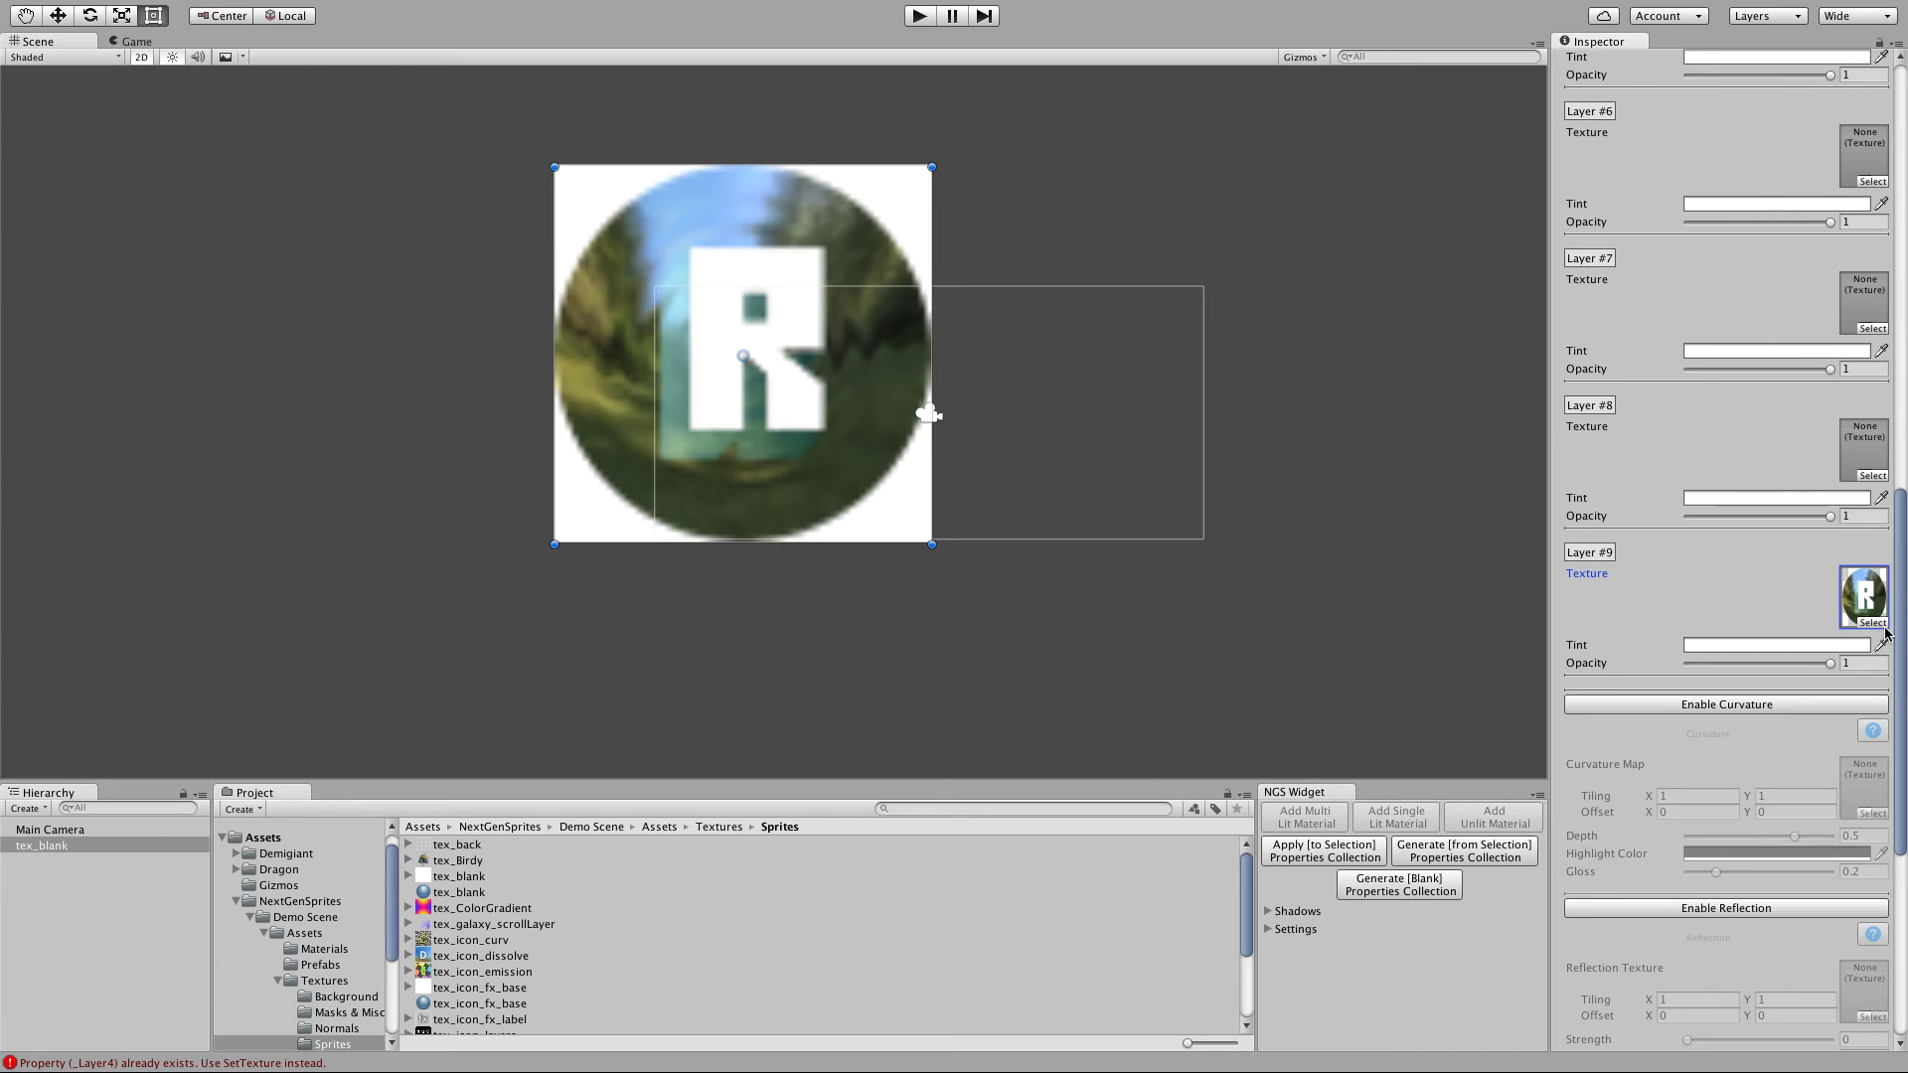
# Step: Enable sprite scrolling and set Layer #9's Scrolling X to 0.33
pyautogui.scroll(10, 1819, 655)
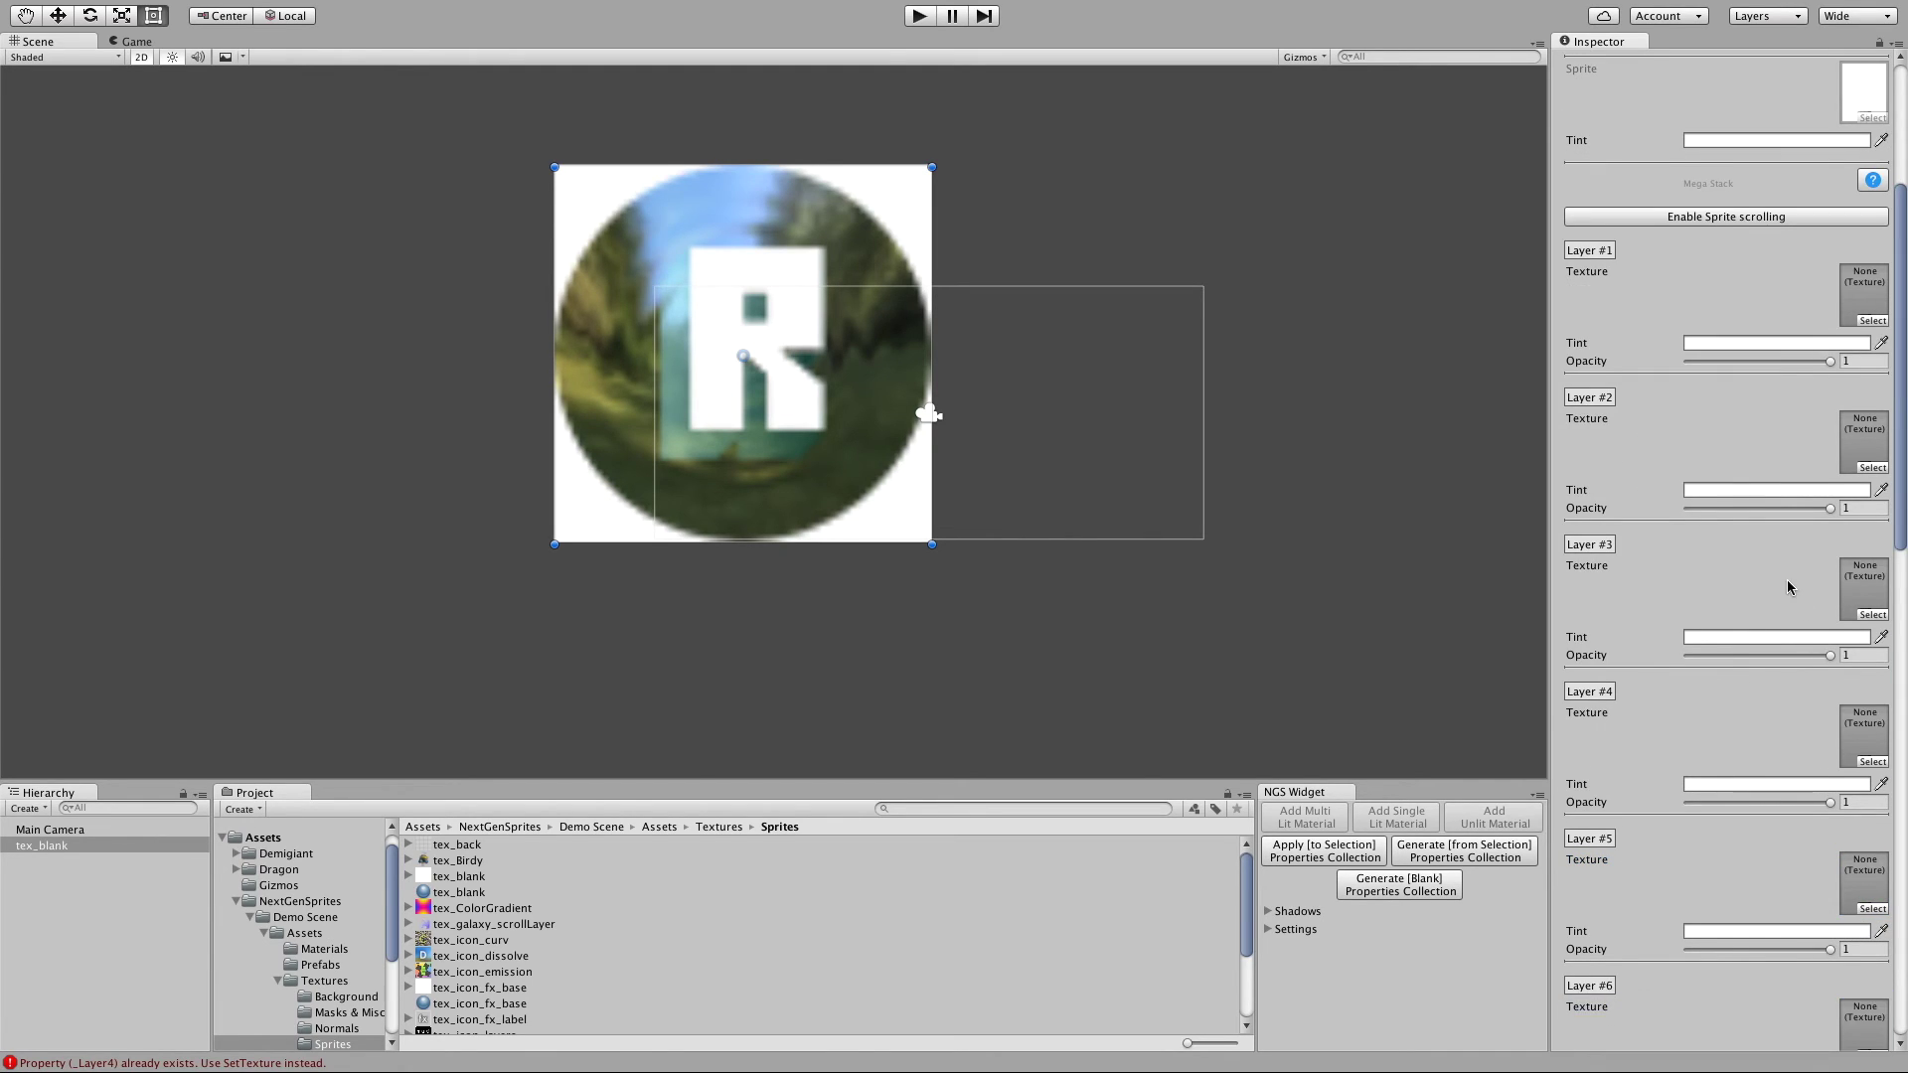
pyautogui.click(1693, 241)
pyautogui.scroll(-15, 1801, 703)
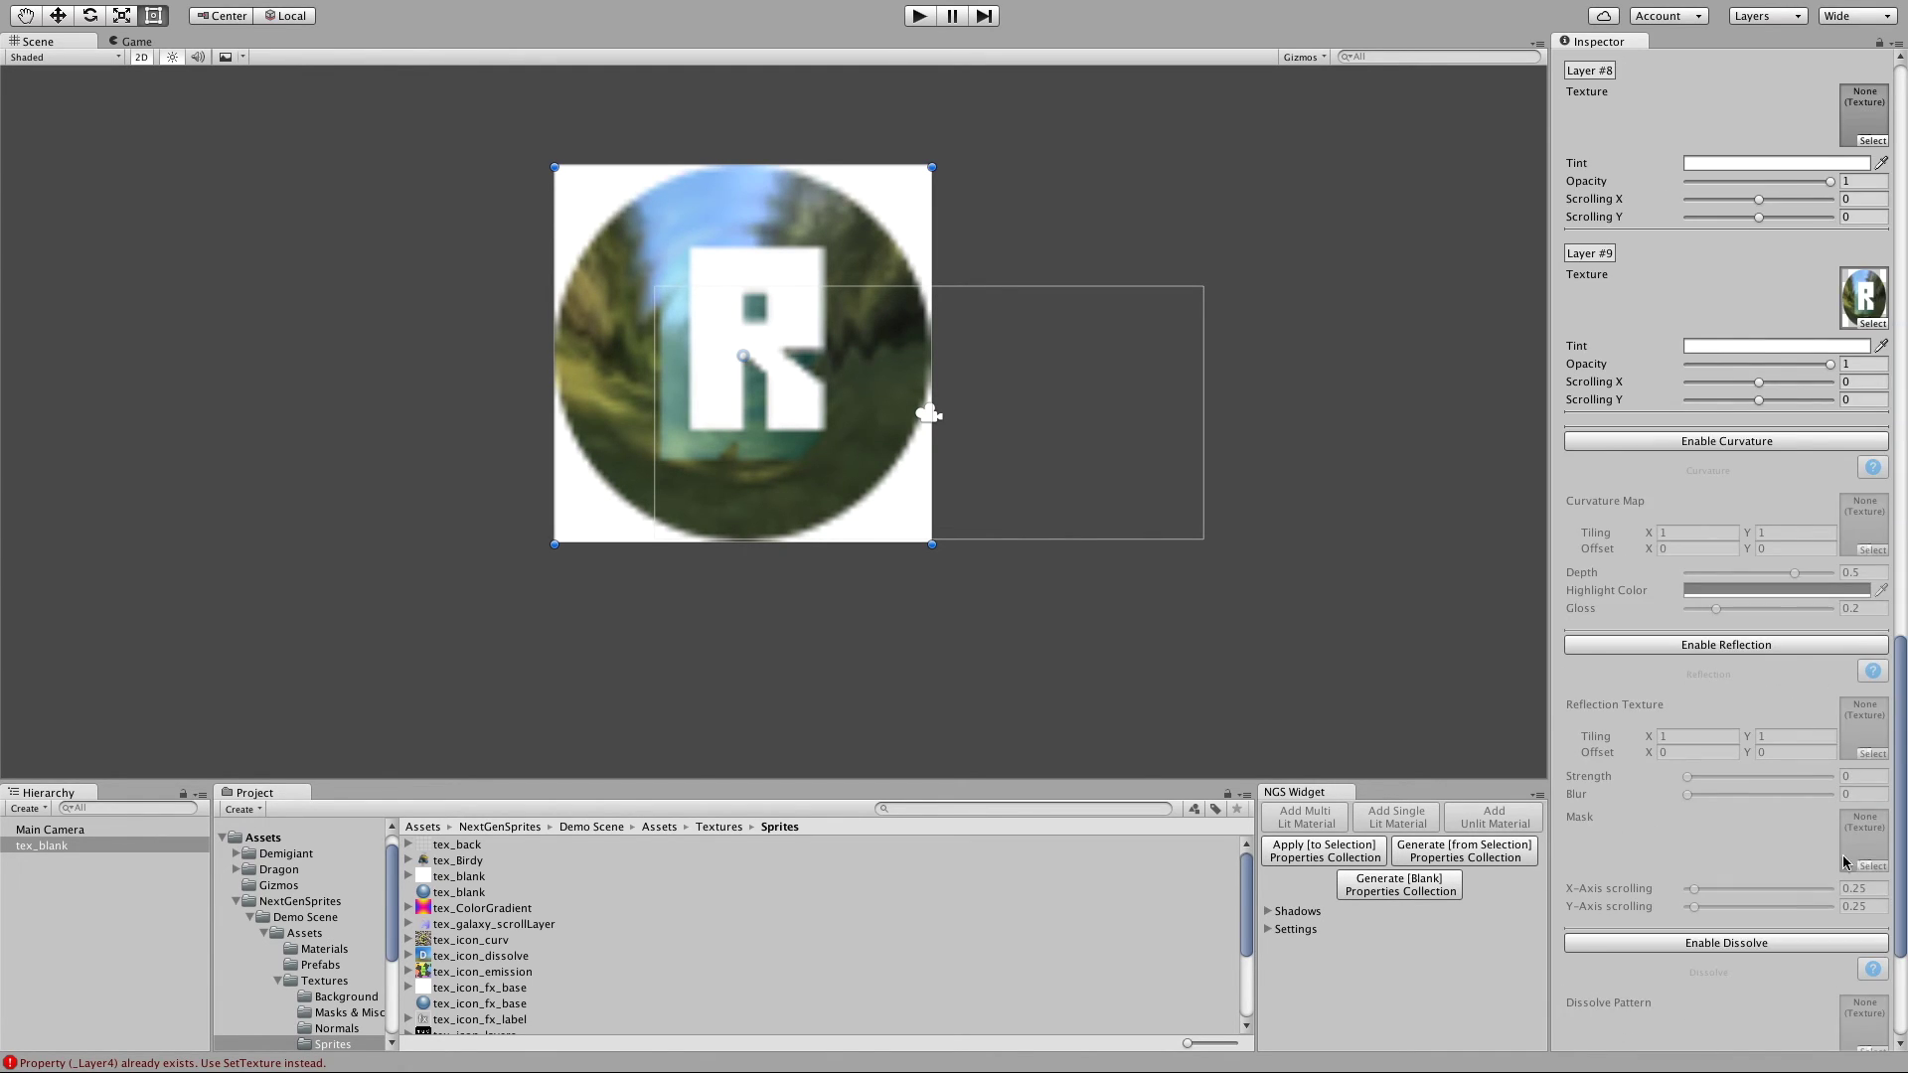
pyautogui.moveTo(1757, 382); pyautogui.dragTo(1783, 382)
# Step: Replace Layer #9's texture with the pink-and-blue galaxy image and lower its Scrolling X to 0.11
pyautogui.click(1873, 323)
pyautogui.scroll(-10, 1193, 487)
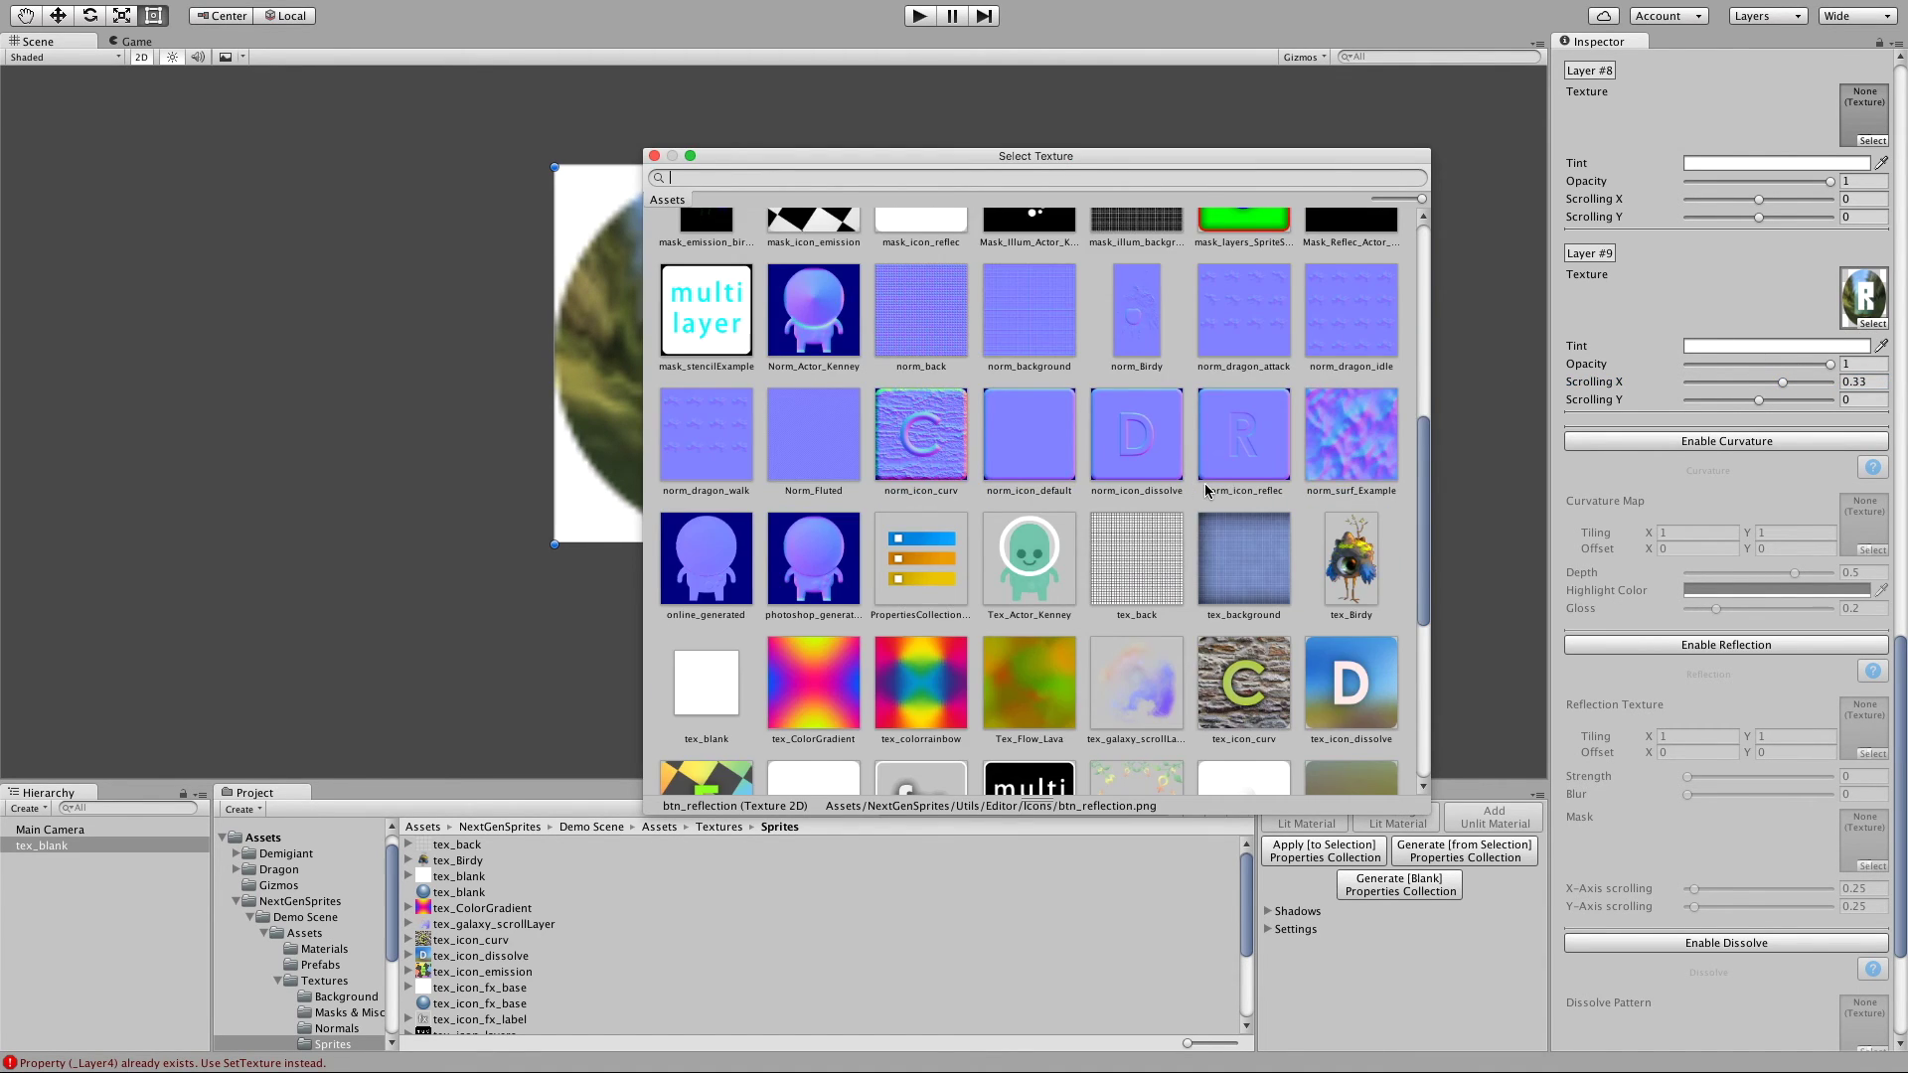
pyautogui.doubleClick(930, 459)
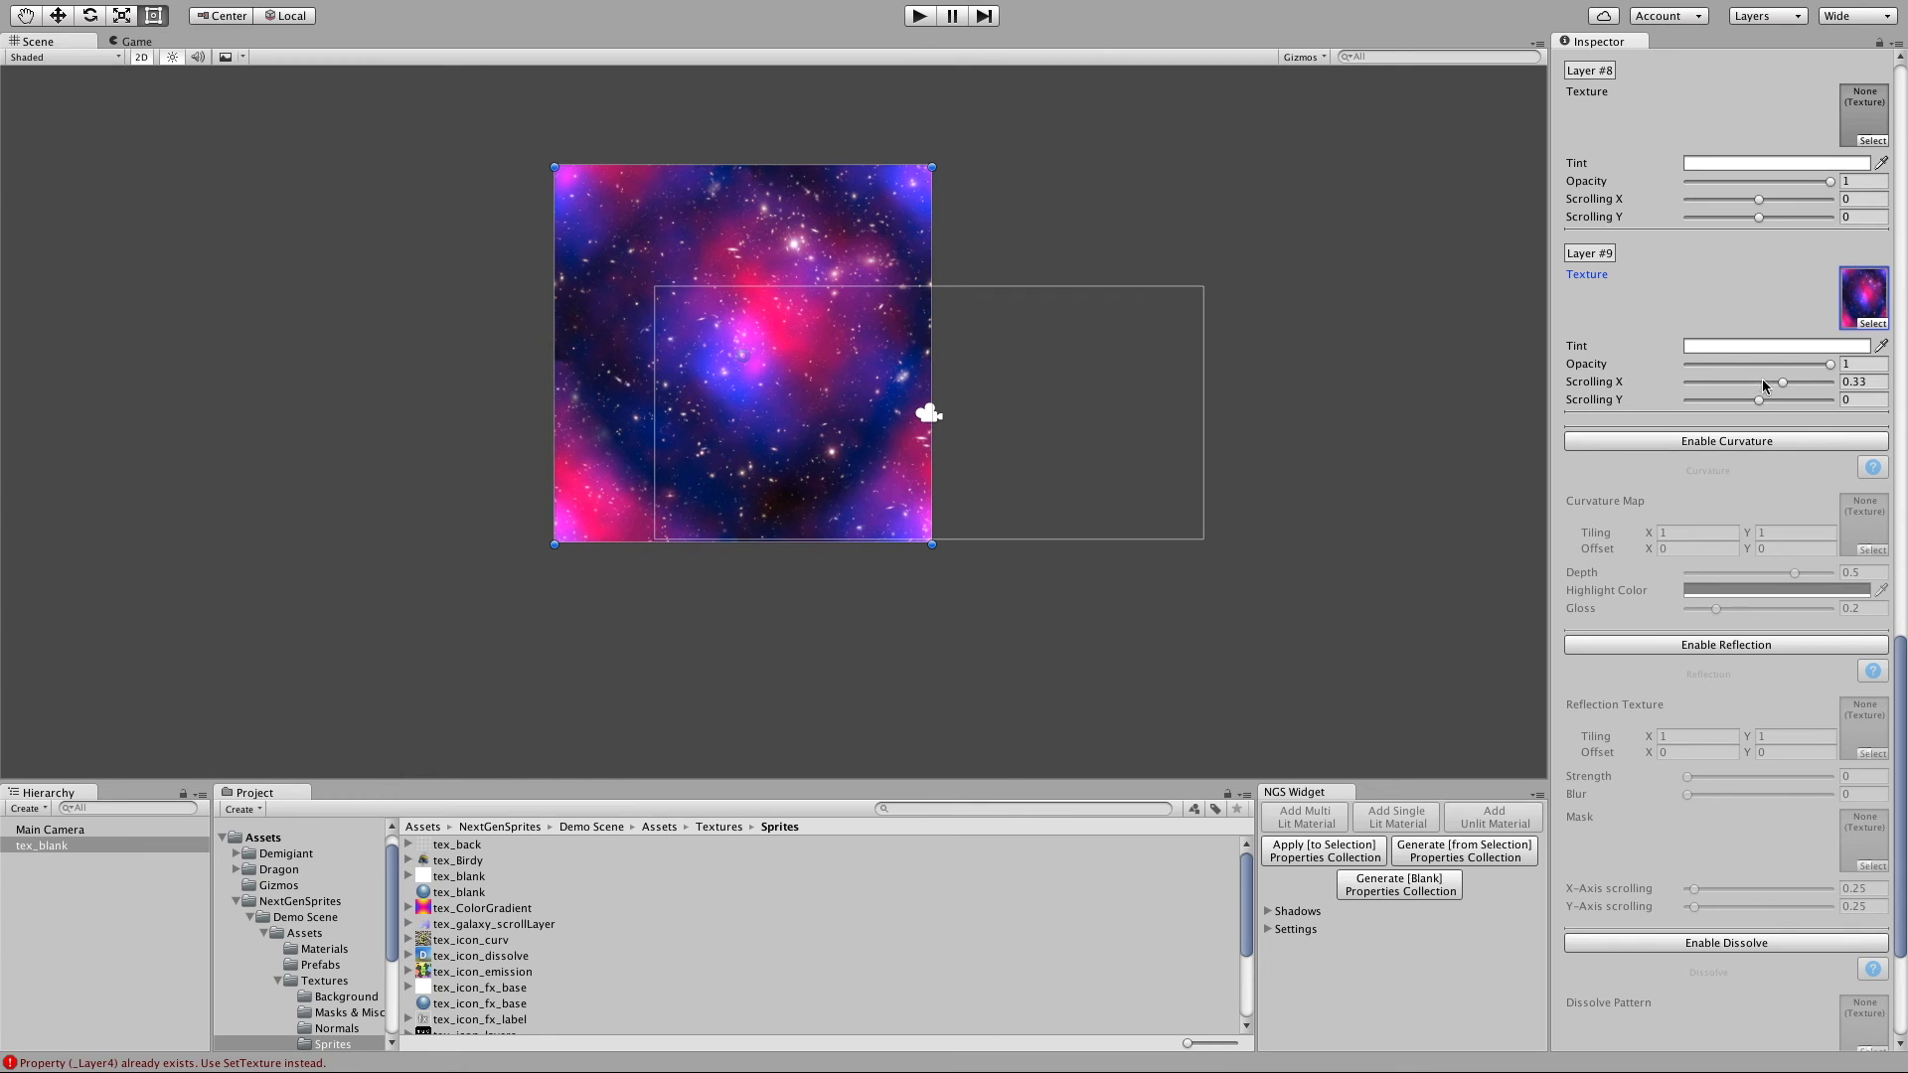
pyautogui.moveTo(1762, 383)
pyautogui.mouseDown()
pyautogui.moveTo(1701, 384)
pyautogui.moveTo(1821, 384)
pyautogui.moveTo(1759, 392)
pyautogui.mouseUp()
pyautogui.scroll(2, 1779, 415)
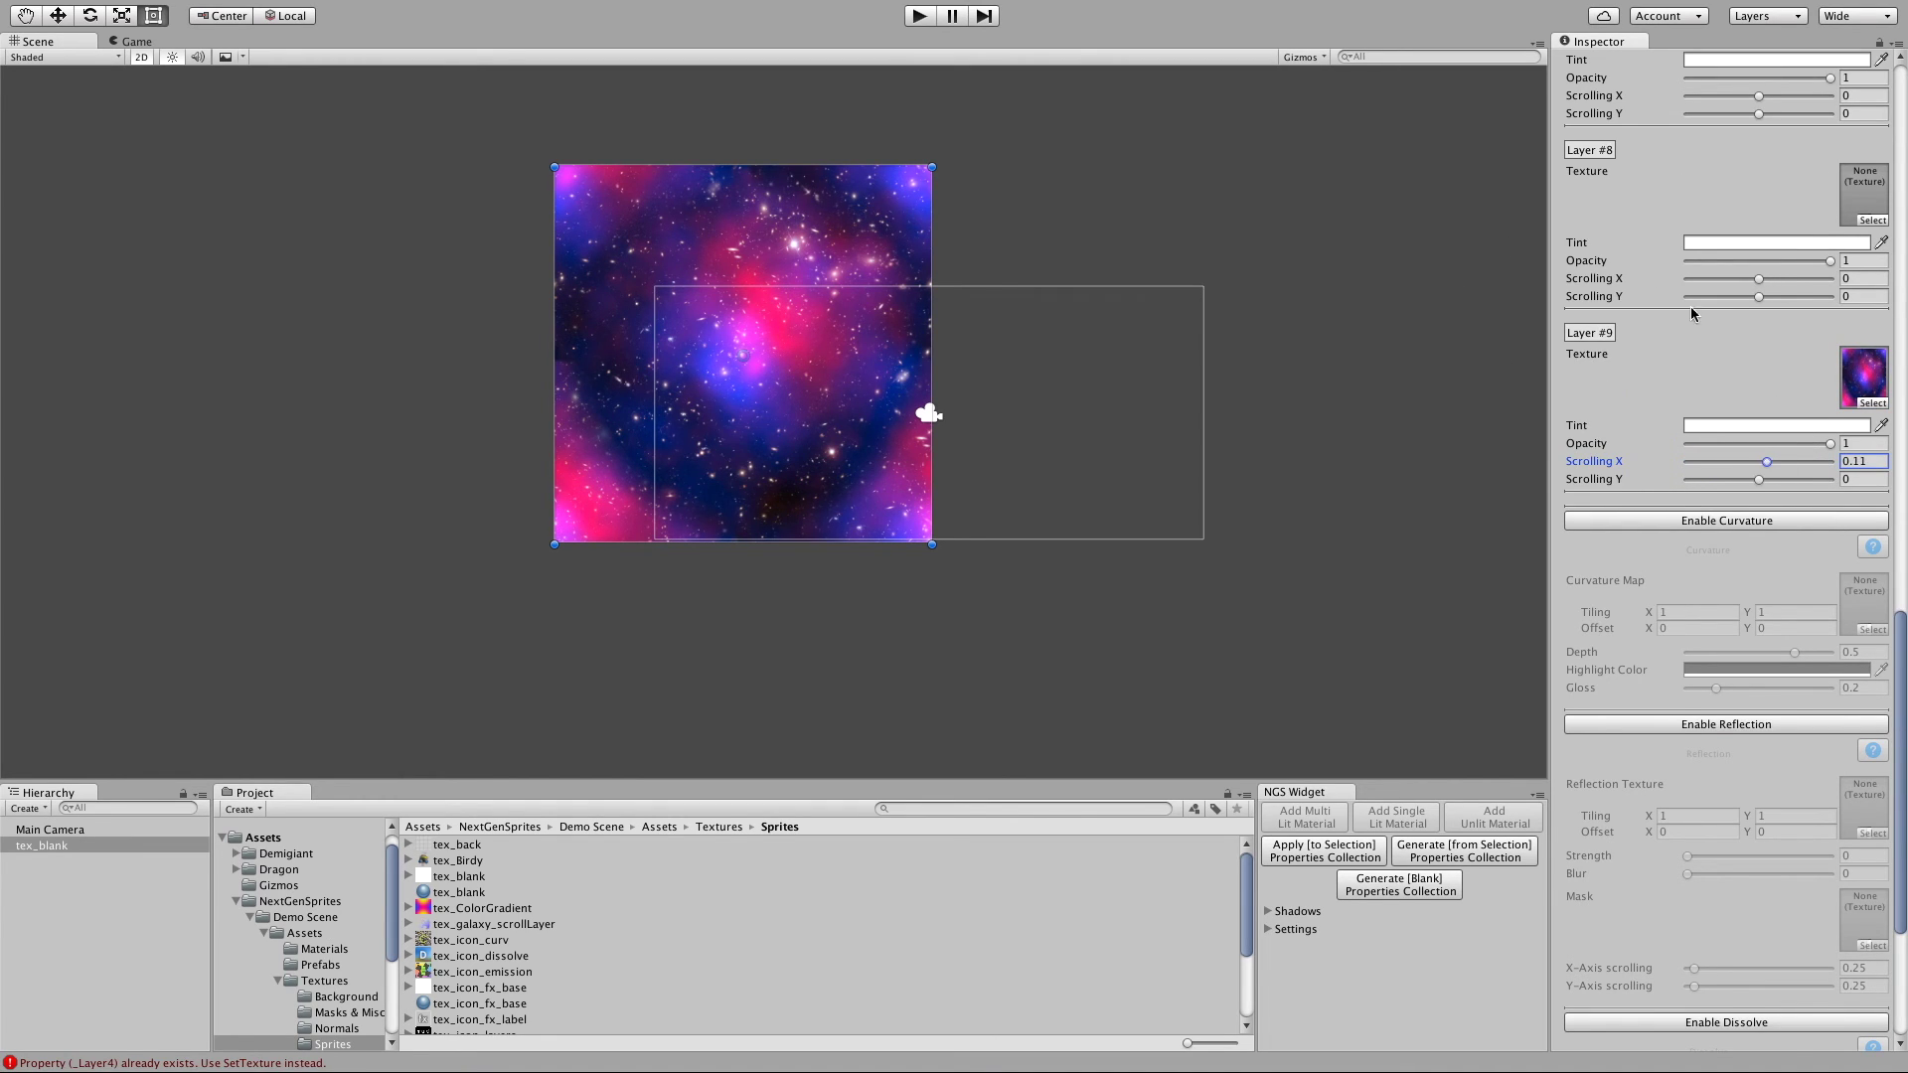
pyautogui.scroll(15, 1690, 306)
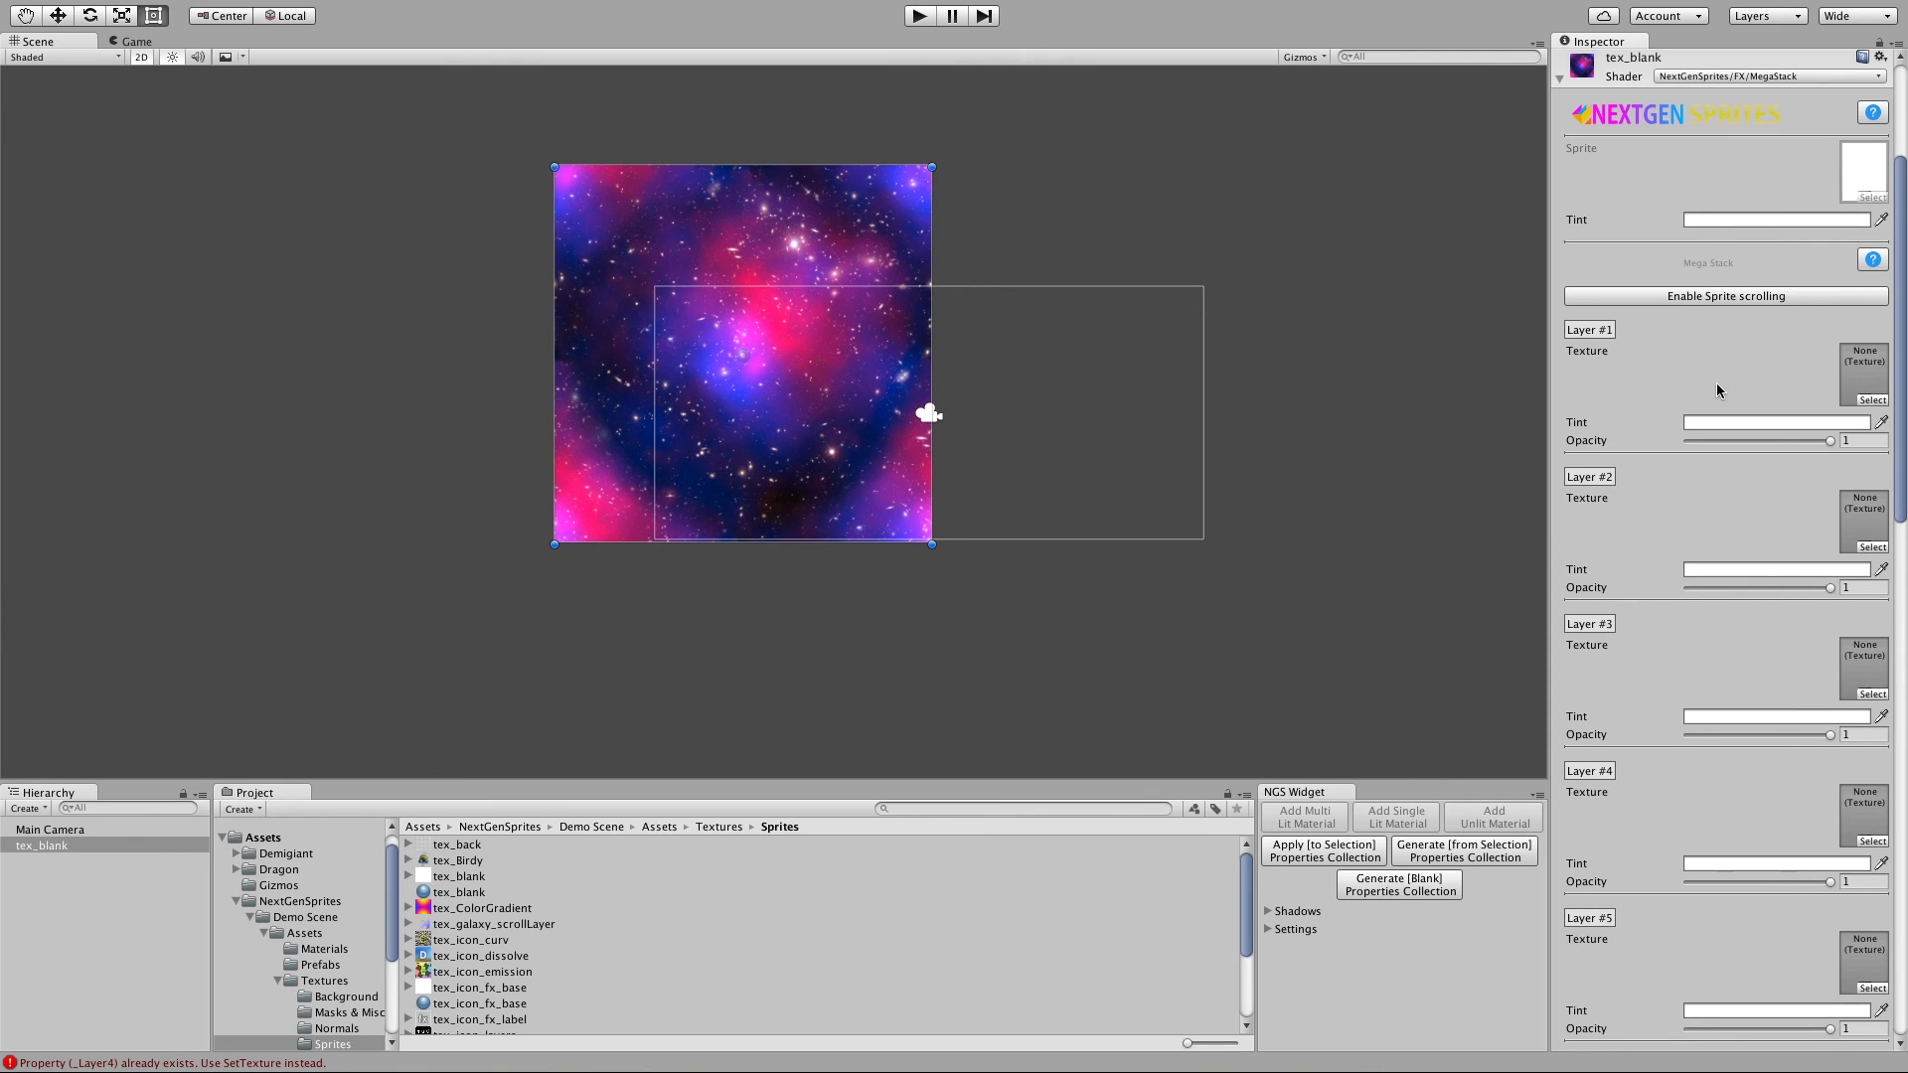
pyautogui.scroll(6, 1729, 390)
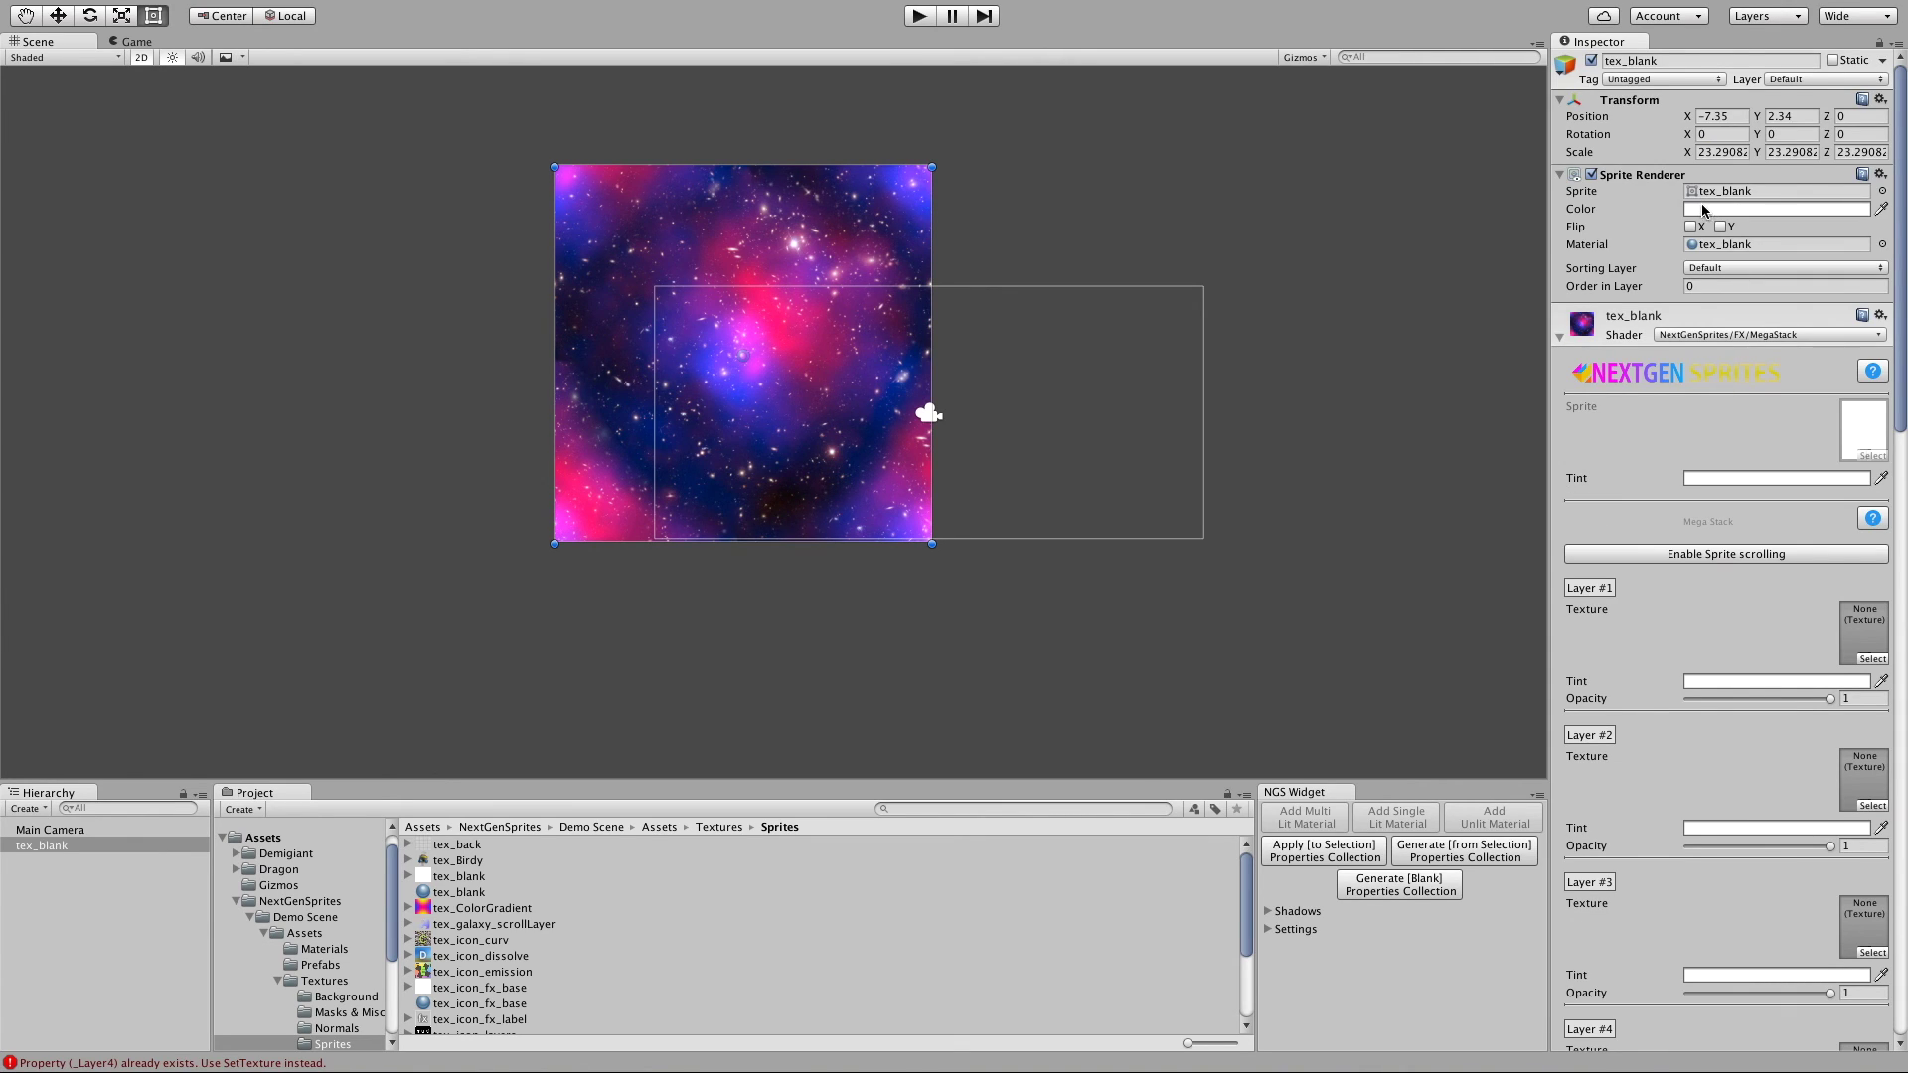